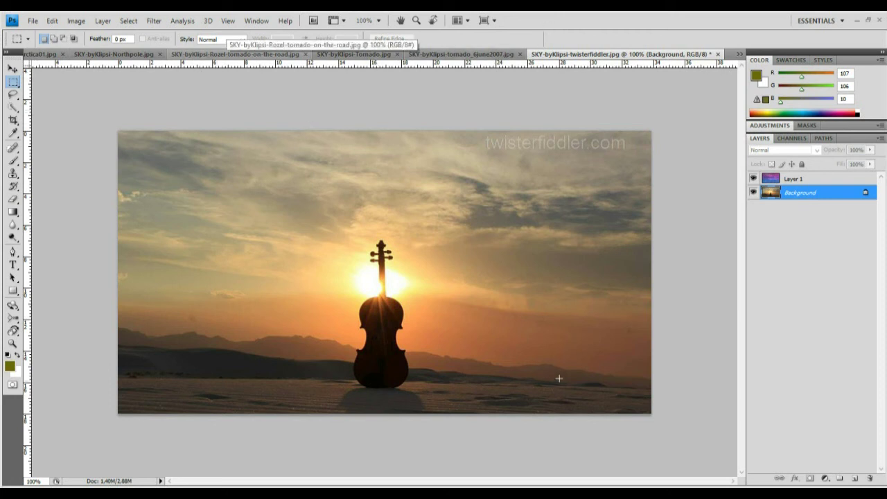
Look through the open sky and tornado photos, ending on the twisterfiddler violin image
{"action": "mouse_move", "coordinate": [436, 493]}
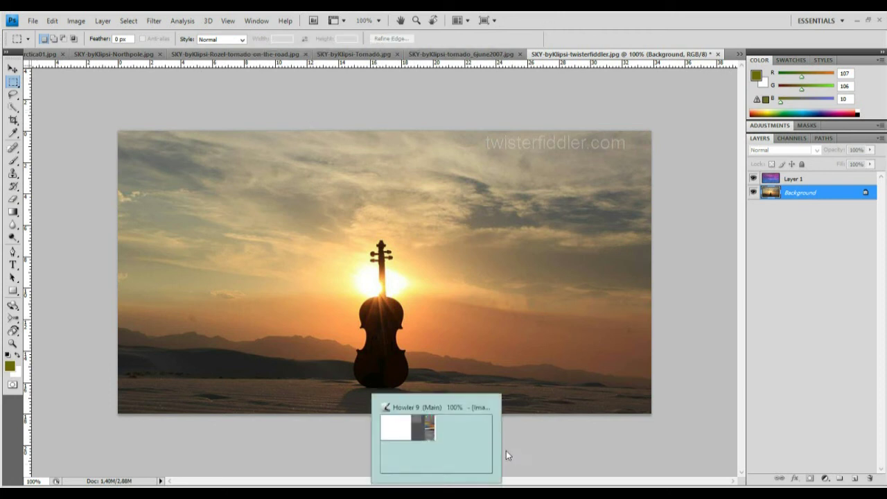
{"action": "left_click", "coordinate": [444, 56]}
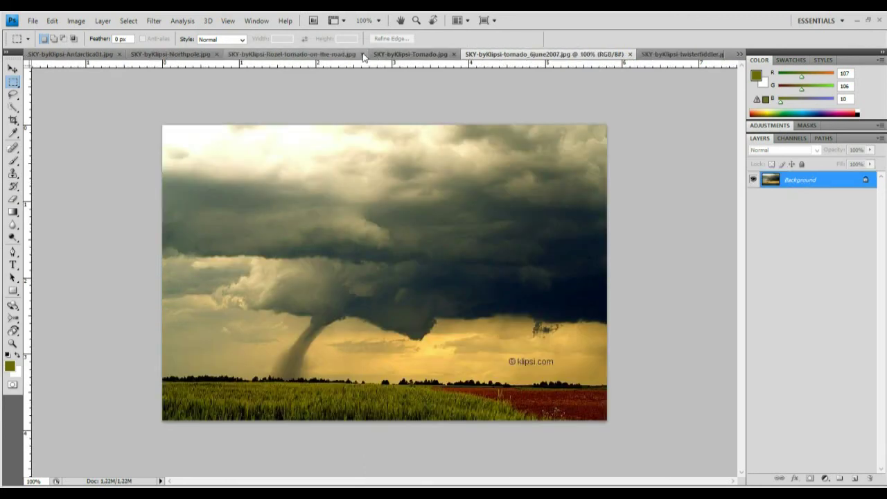
{"action": "left_click", "coordinate": [325, 56]}
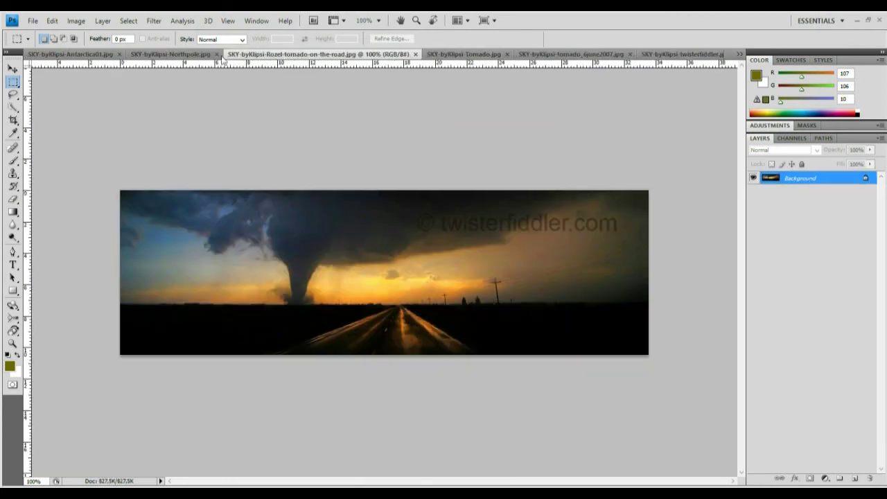
{"action": "left_click", "coordinate": [142, 54]}
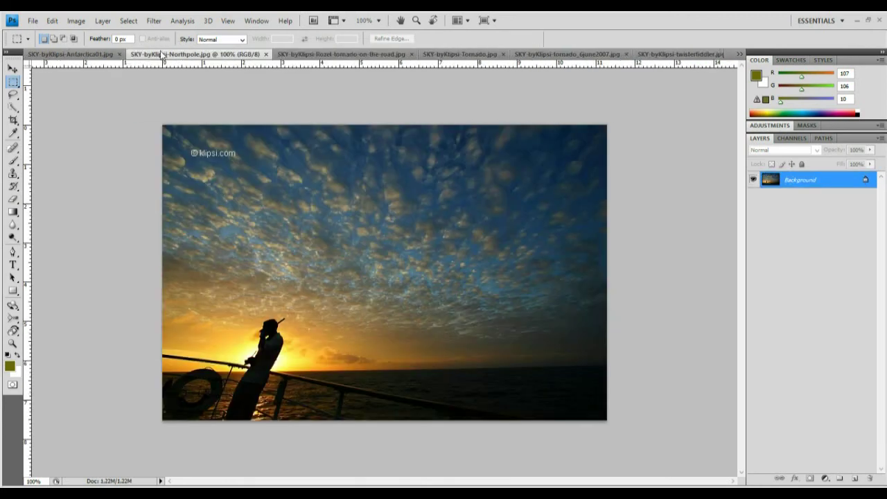
{"action": "left_click", "coordinate": [63, 57]}
{"action": "left_click", "coordinate": [228, 55]}
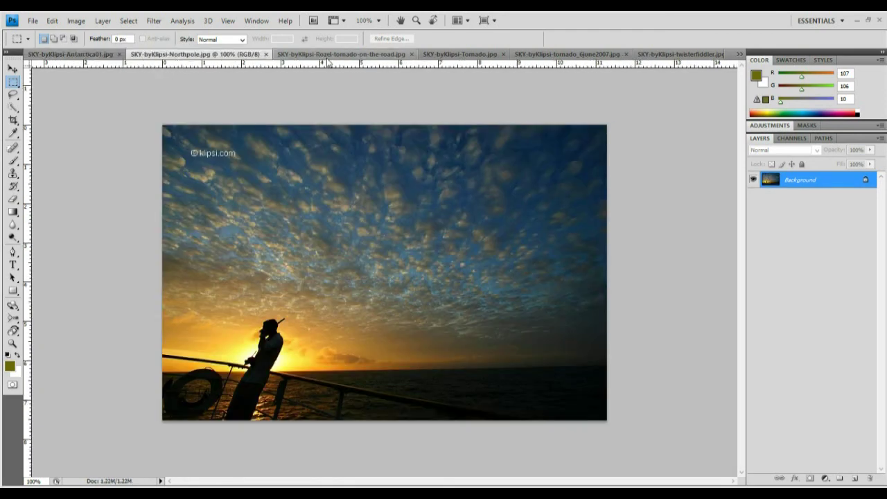
{"action": "left_click", "coordinate": [347, 55]}
{"action": "left_click", "coordinate": [471, 54]}
{"action": "left_click", "coordinate": [563, 54]}
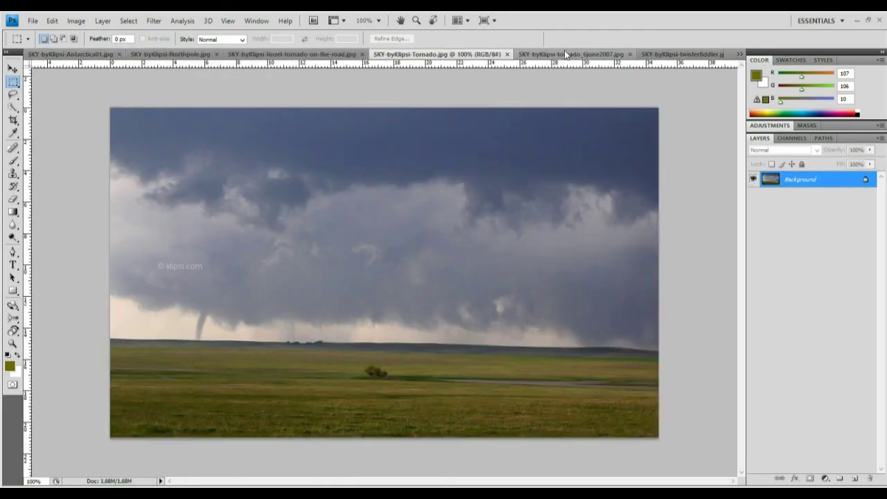
{"action": "left_click", "coordinate": [678, 54]}
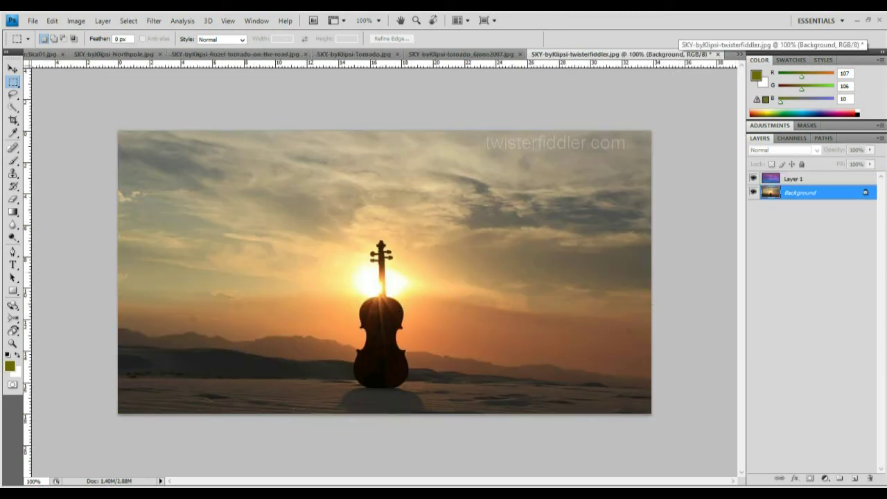
Check the Background layer by hiding and reshowing it, and set Layer 1's fill to 35%
{"action": "left_click", "coordinate": [753, 193]}
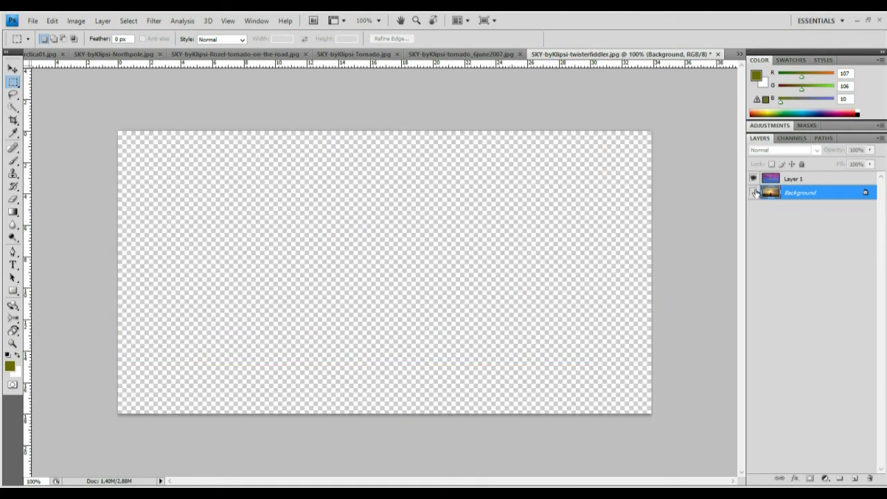
{"action": "left_click", "coordinate": [753, 193]}
{"action": "left_click", "coordinate": [804, 179]}
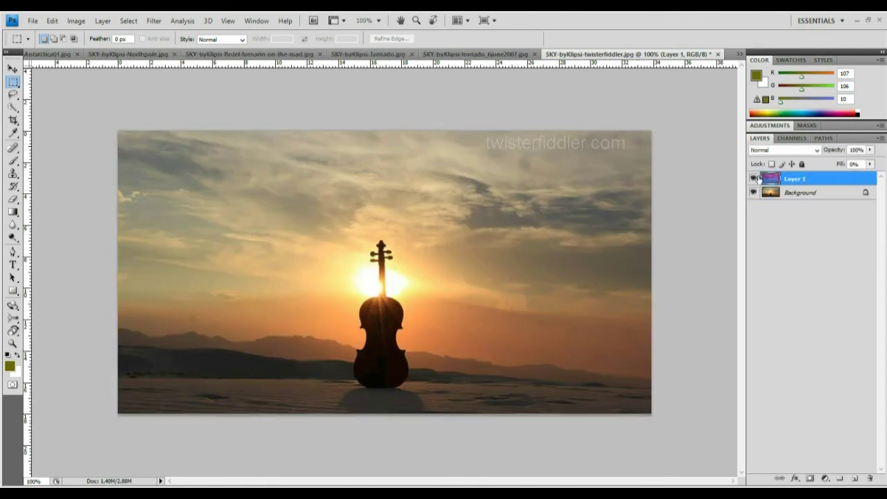
{"action": "left_click", "coordinate": [870, 165]}
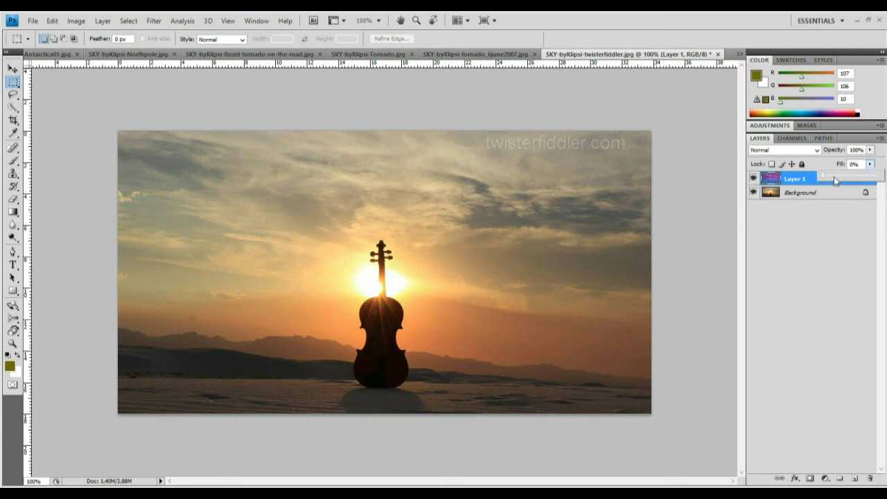
{"action": "left_click_drag", "start_coordinate": [874, 178], "coordinate": [856, 183]}
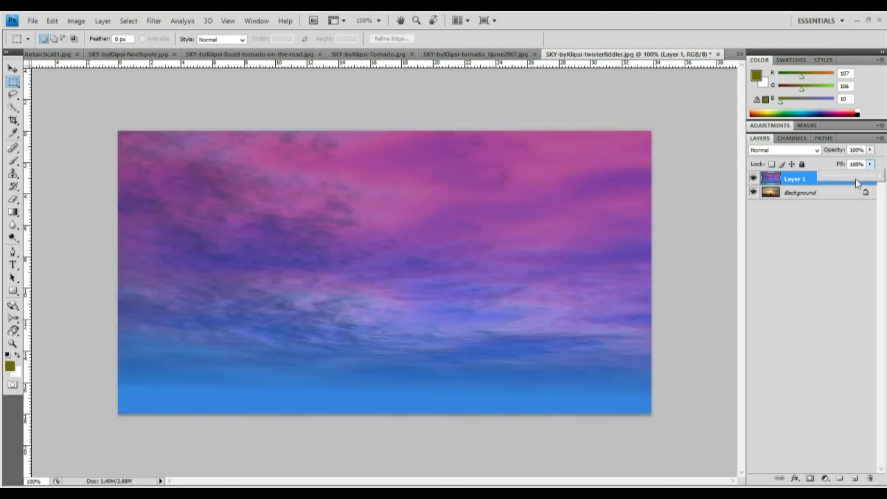
{"action": "mouse_move", "coordinate": [877, 178]}
{"action": "left_mouse_down"}
{"action": "mouse_move", "coordinate": [868, 180]}
{"action": "mouse_move", "coordinate": [879, 180]}
{"action": "left_mouse_up"}
{"action": "left_click_drag", "start_coordinate": [844, 176], "coordinate": [815, 177]}
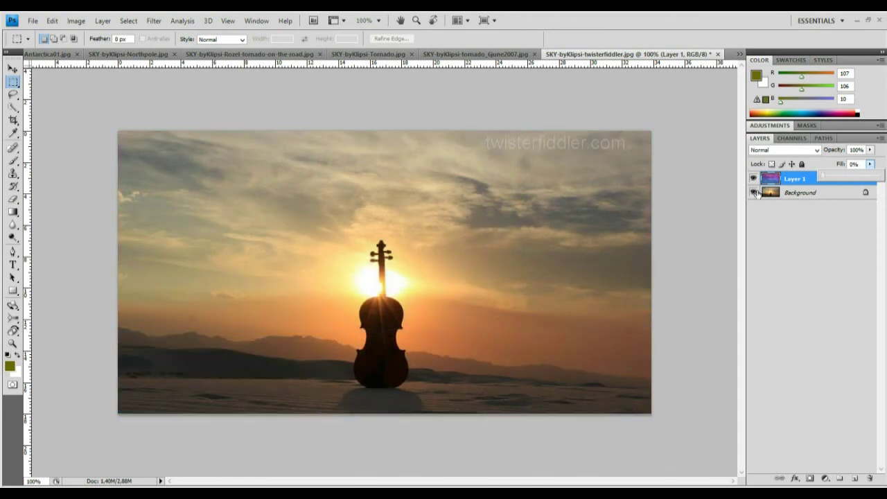
{"action": "left_click_drag", "start_coordinate": [866, 177], "coordinate": [842, 176]}
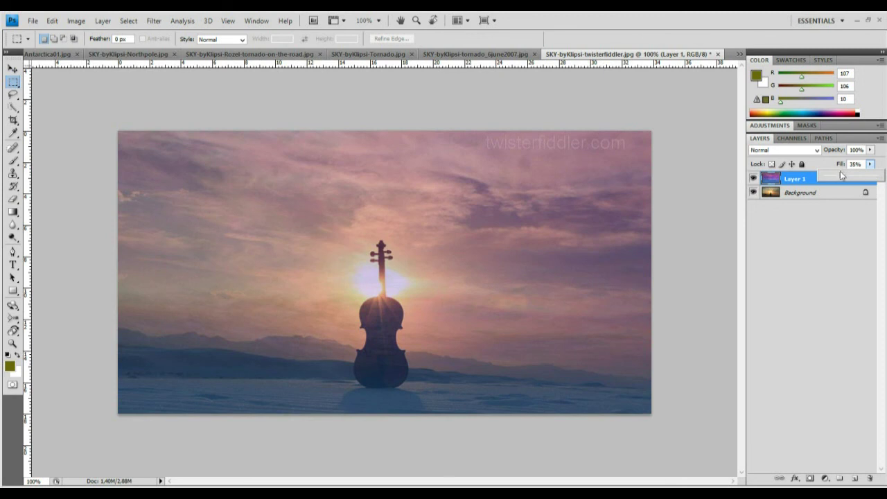
Set Layer 1's blend mode to Screen and readjust its fill
{"action": "left_click", "coordinate": [817, 150]}
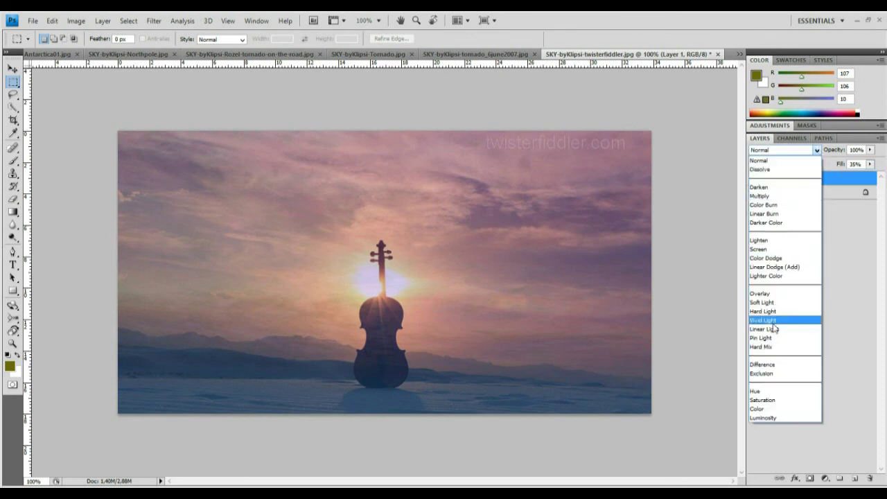
{"action": "left_click", "coordinate": [762, 249]}
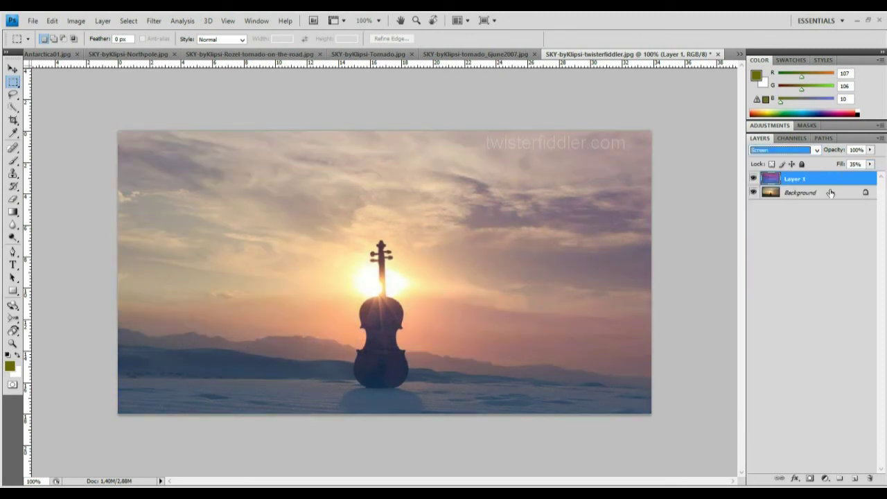
{"action": "left_click", "coordinate": [869, 166]}
{"action": "mouse_move", "coordinate": [854, 180]}
{"action": "left_mouse_down"}
{"action": "mouse_move", "coordinate": [879, 178]}
{"action": "mouse_move", "coordinate": [832, 177]}
{"action": "mouse_move", "coordinate": [860, 181]}
{"action": "left_mouse_up"}
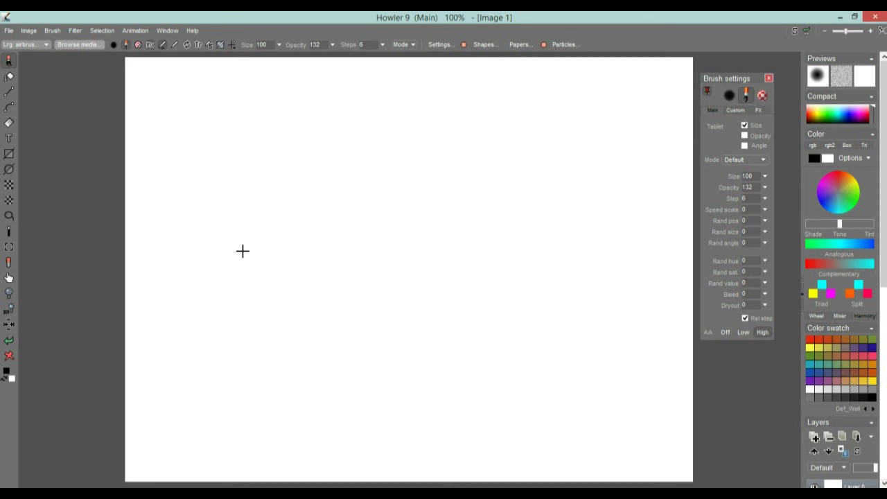
Load the cloud photo IMG_6914.JPG from the 2014-02-27 folder as a custom brush
{"action": "left_click", "coordinate": [9, 31]}
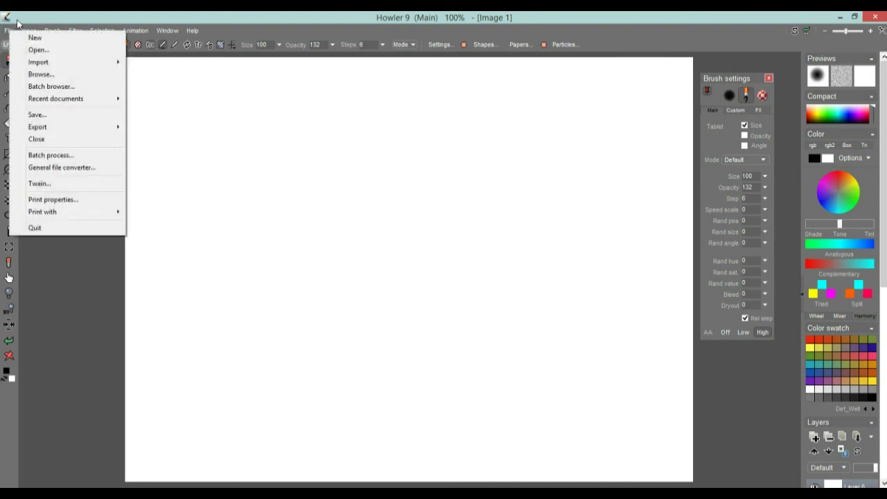
{"action": "left_click", "coordinate": [44, 16]}
{"action": "left_click", "coordinate": [53, 33]}
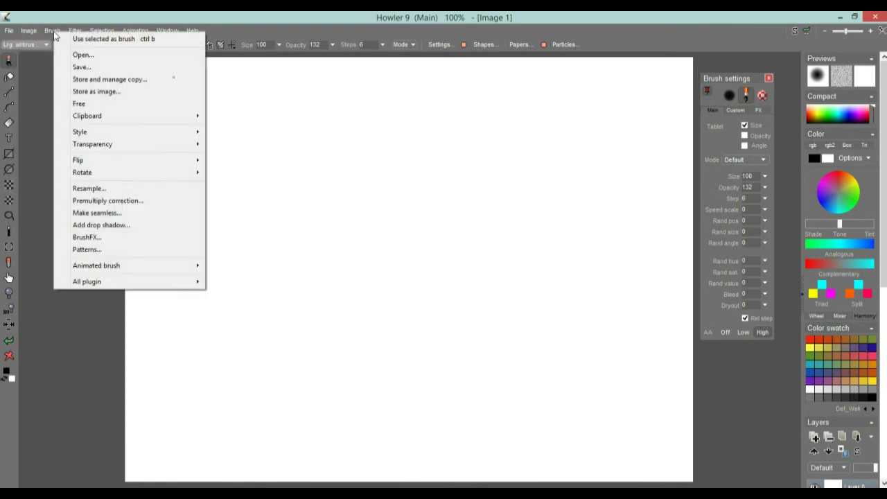
{"action": "left_click", "coordinate": [88, 57]}
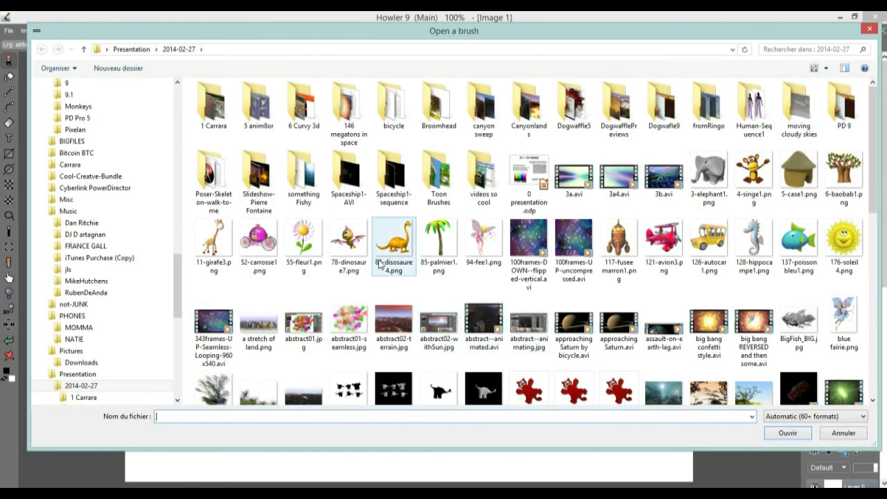
{"action": "left_click", "coordinate": [456, 307]}
{"action": "scroll", "coordinate": [457, 312], "scroll_direction": "down", "scroll_amount": 10}
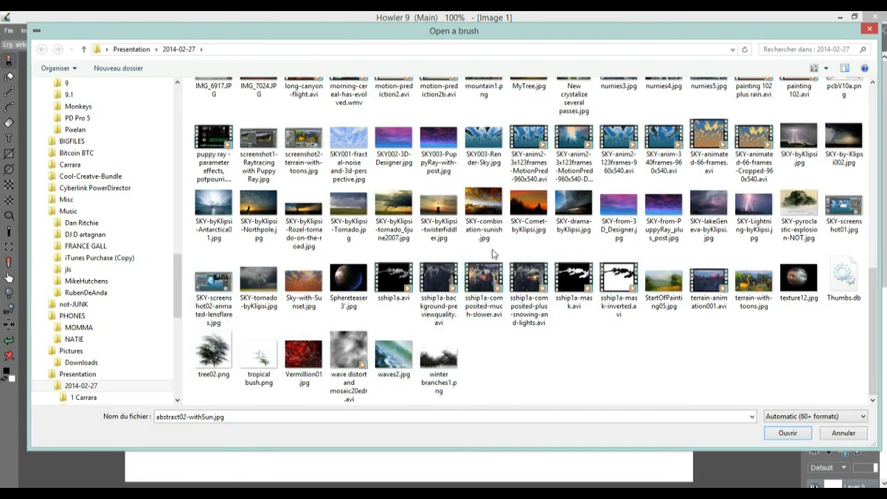
{"action": "left_click", "coordinate": [485, 142]}
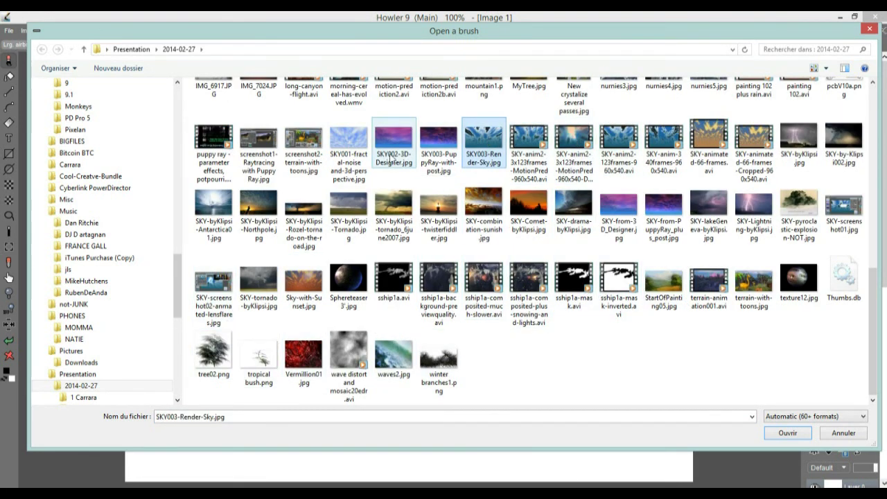
{"action": "left_click", "coordinate": [350, 142]}
{"action": "scroll", "coordinate": [633, 215], "scroll_direction": "up", "scroll_amount": 5, "text": "ctrl"}
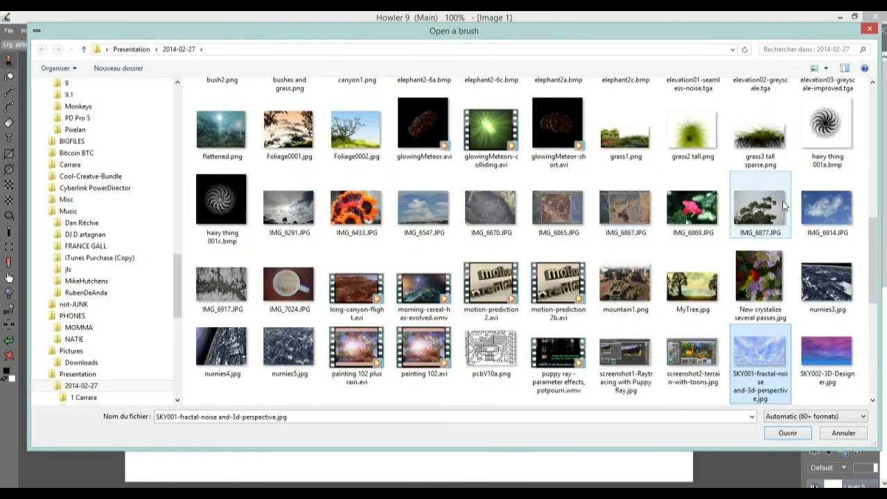
{"action": "left_click", "coordinate": [835, 207]}
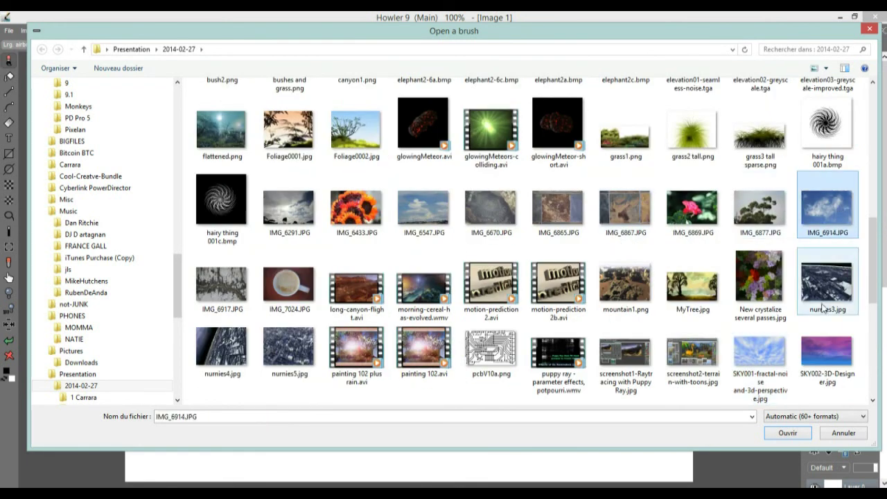
{"action": "left_click", "coordinate": [788, 433]}
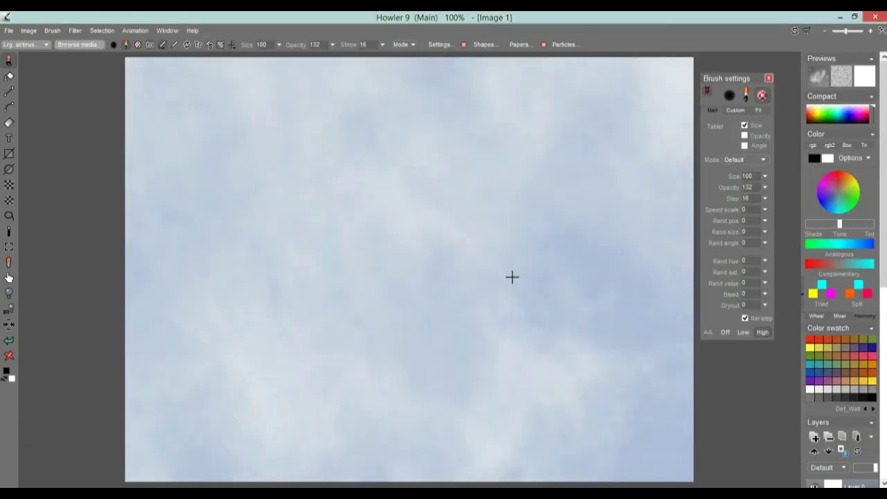
Paint a test stroke with the cloud brush across the canvas and store a copy of the brush in the brush buffer
{"action": "mouse_move", "coordinate": [511, 277]}
{"action": "left_mouse_down"}
{"action": "mouse_move", "coordinate": [323, 218]}
{"action": "mouse_move", "coordinate": [443, 277]}
{"action": "mouse_move", "coordinate": [619, 408]}
{"action": "mouse_move", "coordinate": [327, 164]}
{"action": "mouse_move", "coordinate": [655, 196]}
{"action": "mouse_move", "coordinate": [497, 241]}
{"action": "mouse_move", "coordinate": [388, 228]}
{"action": "left_mouse_up"}
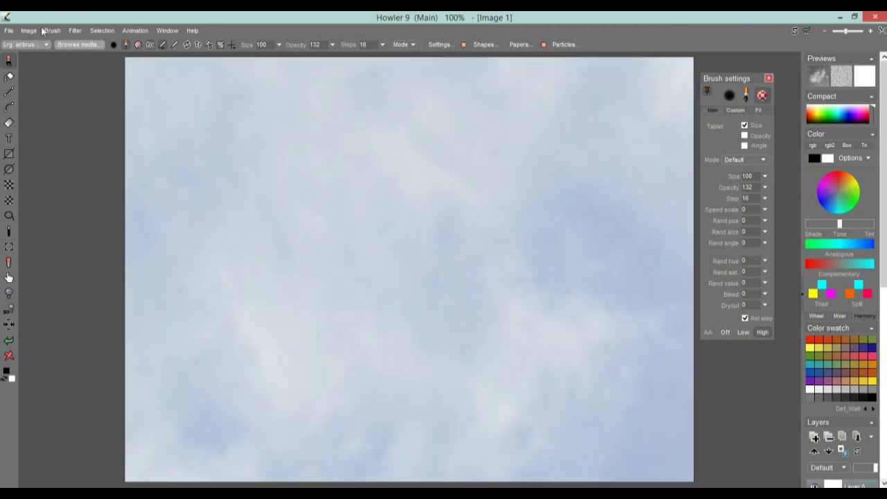
{"action": "left_click", "coordinate": [53, 30]}
{"action": "left_click", "coordinate": [115, 78]}
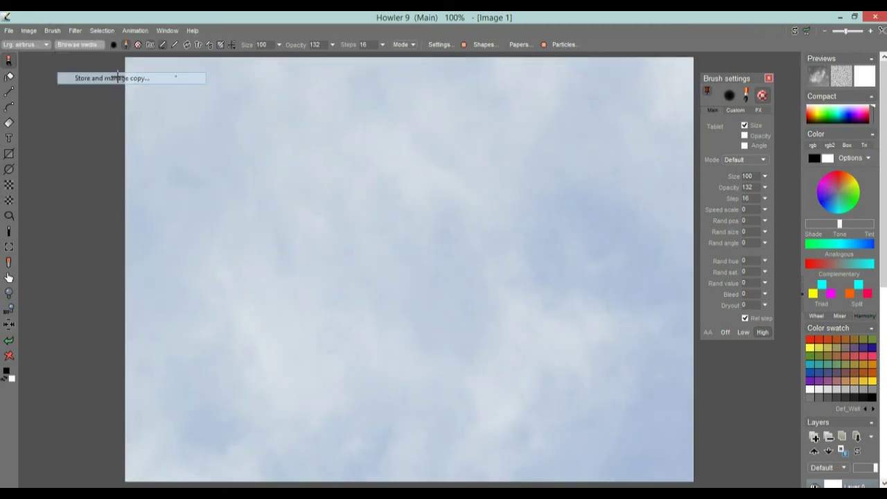
{"action": "left_click", "coordinate": [137, 168]}
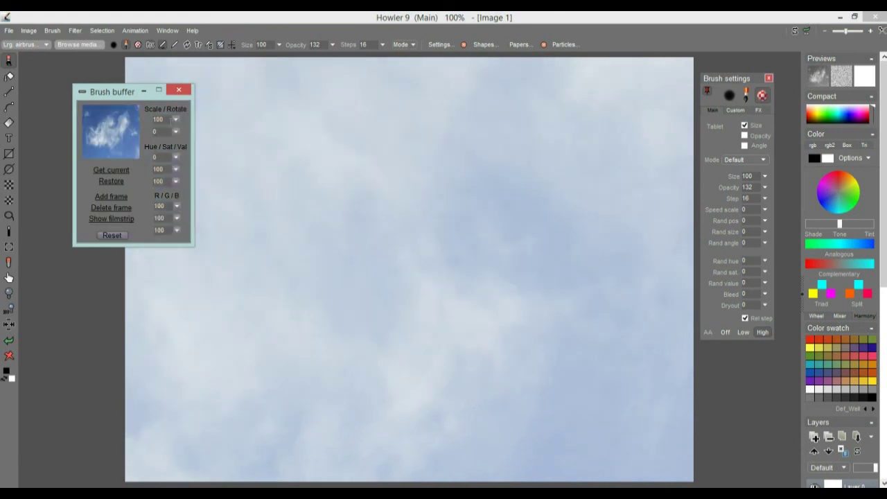
Scale the buffered cloud brush to 37 and try it with a stroke on the canvas
{"action": "left_click", "coordinate": [176, 120]}
{"action": "left_click_drag", "start_coordinate": [160, 133], "coordinate": [124, 137]}
{"action": "mouse_move", "coordinate": [208, 138]}
{"action": "left_mouse_down"}
{"action": "mouse_move", "coordinate": [337, 146]}
{"action": "mouse_move", "coordinate": [426, 326]}
{"action": "mouse_move", "coordinate": [511, 348]}
{"action": "mouse_move", "coordinate": [161, 143]}
{"action": "mouse_move", "coordinate": [289, 244]}
{"action": "mouse_move", "coordinate": [345, 243]}
{"action": "mouse_move", "coordinate": [392, 219]}
{"action": "mouse_move", "coordinate": [375, 212]}
{"action": "mouse_move", "coordinate": [469, 298]}
{"action": "mouse_move", "coordinate": [589, 281]}
{"action": "mouse_move", "coordinate": [441, 203]}
{"action": "left_mouse_up"}
{"action": "left_click", "coordinate": [164, 147]}
{"action": "key", "text": "ctrl+z"}
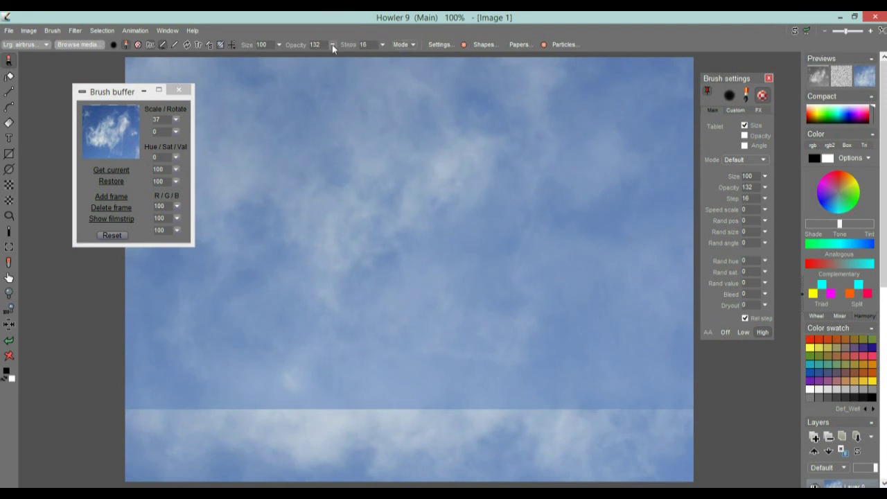
Set the brush opacity to 255 and paint the cloud brush over the canvas
{"action": "left_click", "coordinate": [333, 44]}
{"action": "left_click_drag", "start_coordinate": [300, 58], "coordinate": [331, 58]}
{"action": "mouse_move", "coordinate": [388, 264]}
{"action": "left_mouse_down"}
{"action": "mouse_move", "coordinate": [448, 311]}
{"action": "mouse_move", "coordinate": [554, 241]}
{"action": "mouse_move", "coordinate": [619, 254]}
{"action": "mouse_move", "coordinate": [616, 383]}
{"action": "mouse_move", "coordinate": [512, 208]}
{"action": "mouse_move", "coordinate": [499, 65]}
{"action": "left_mouse_up"}
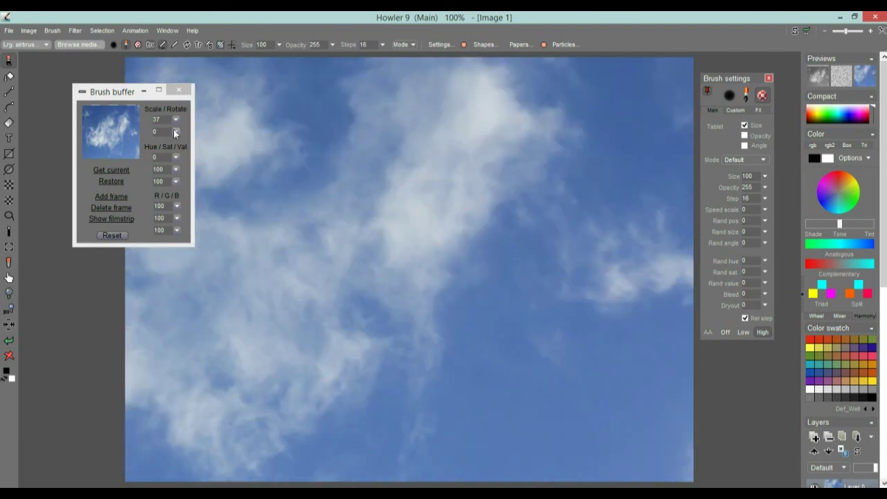
Rotate the buffered cloud brush to -59 and paint with it across the canvas
{"action": "left_click", "coordinate": [175, 132]}
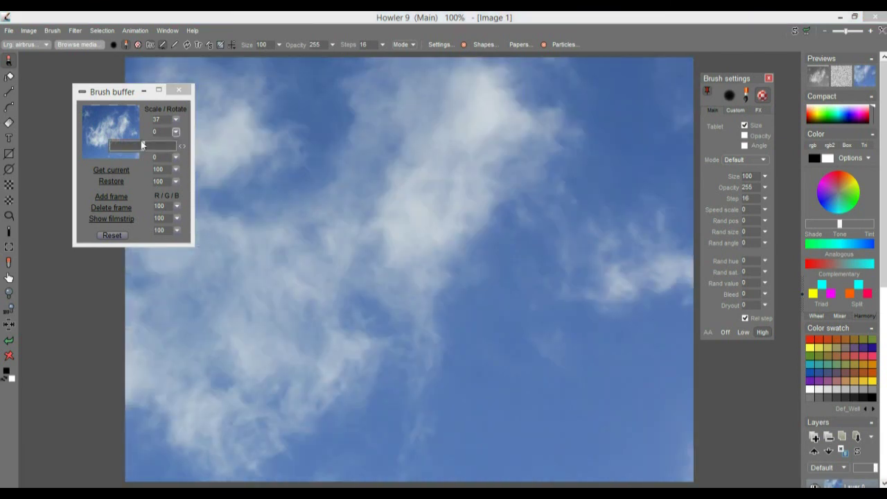
{"action": "left_click_drag", "start_coordinate": [133, 144], "coordinate": [134, 145]}
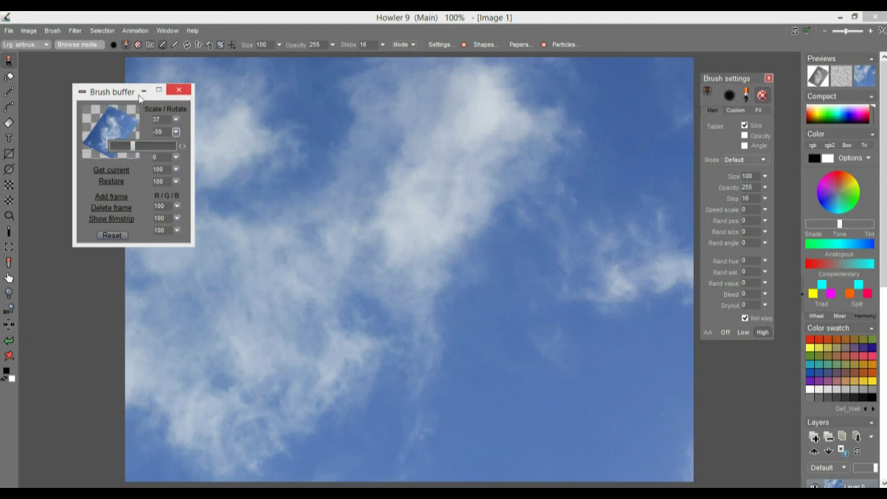
{"action": "left_click_drag", "start_coordinate": [124, 91], "coordinate": [78, 93]}
{"action": "mouse_move", "coordinate": [242, 208]}
{"action": "left_mouse_down"}
{"action": "mouse_move", "coordinate": [416, 303]}
{"action": "mouse_move", "coordinate": [382, 243]}
{"action": "mouse_move", "coordinate": [524, 229]}
{"action": "mouse_move", "coordinate": [555, 211]}
{"action": "mouse_move", "coordinate": [489, 212]}
{"action": "mouse_move", "coordinate": [232, 101]}
{"action": "mouse_move", "coordinate": [157, 113]}
{"action": "mouse_move", "coordinate": [137, 98]}
{"action": "left_mouse_up"}
{"action": "mouse_move", "coordinate": [227, 120]}
{"action": "left_mouse_down"}
{"action": "mouse_move", "coordinate": [312, 192]}
{"action": "mouse_move", "coordinate": [546, 281]}
{"action": "mouse_move", "coordinate": [489, 228]}
{"action": "mouse_move", "coordinate": [534, 209]}
{"action": "mouse_move", "coordinate": [491, 187]}
{"action": "mouse_move", "coordinate": [438, 218]}
{"action": "mouse_move", "coordinate": [291, 194]}
{"action": "mouse_move", "coordinate": [115, 352]}
{"action": "mouse_move", "coordinate": [180, 229]}
{"action": "mouse_move", "coordinate": [138, 305]}
{"action": "left_mouse_up"}
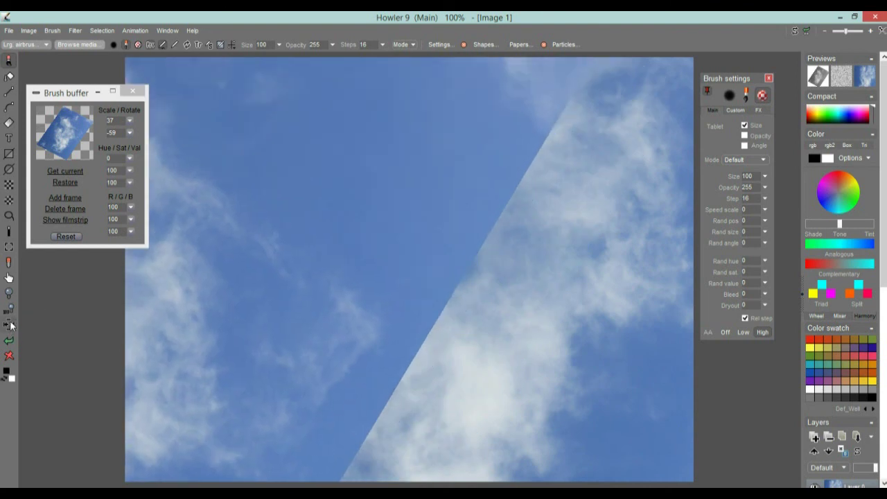
Store the current brush's transparency key by sampling the blue sky in the brush selector settings preview
{"action": "left_click", "coordinate": [9, 247]}
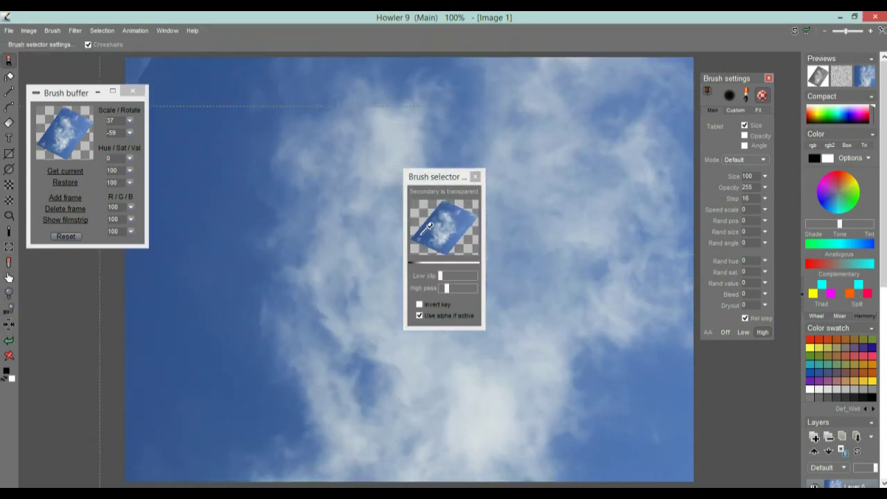
{"action": "left_click", "coordinate": [433, 223]}
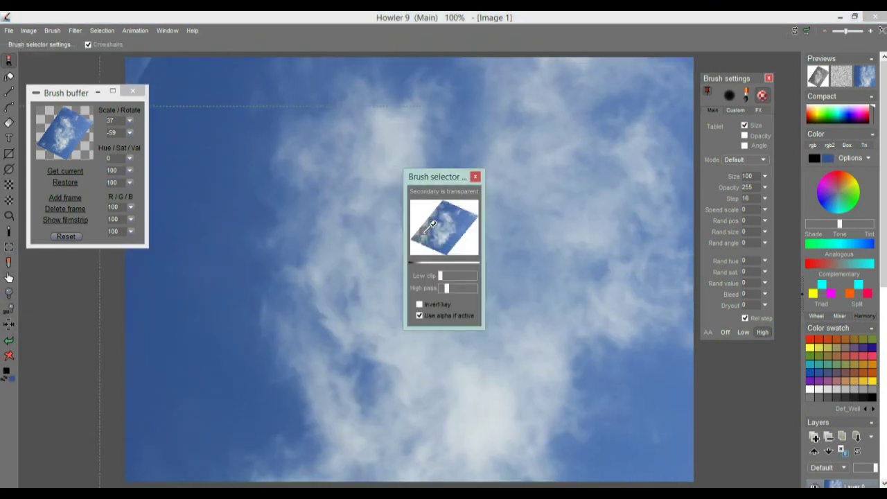
{"action": "left_click", "coordinate": [468, 217]}
Raise the brush key's low clip and high pass and paint the keyed cloud brush across the canvas
{"action": "left_click", "coordinate": [469, 288]}
{"action": "left_click", "coordinate": [456, 277]}
{"action": "left_click_drag", "start_coordinate": [454, 277], "coordinate": [455, 290]}
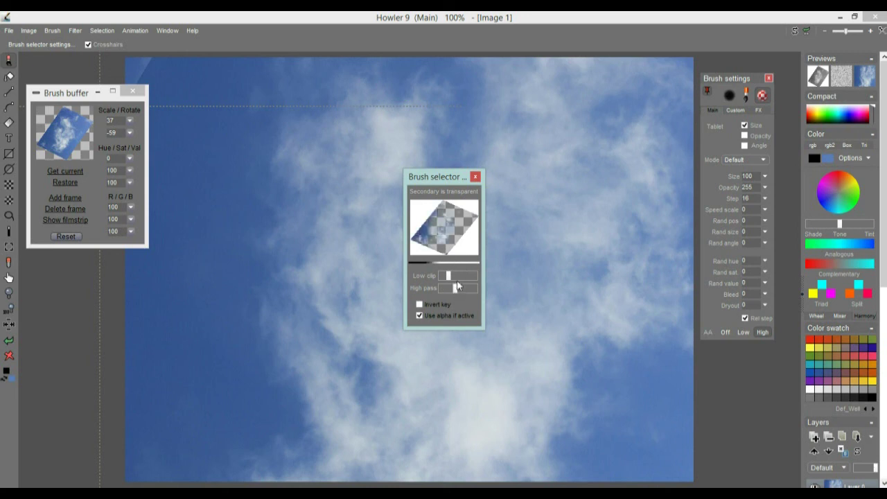
{"action": "left_click", "coordinate": [458, 276]}
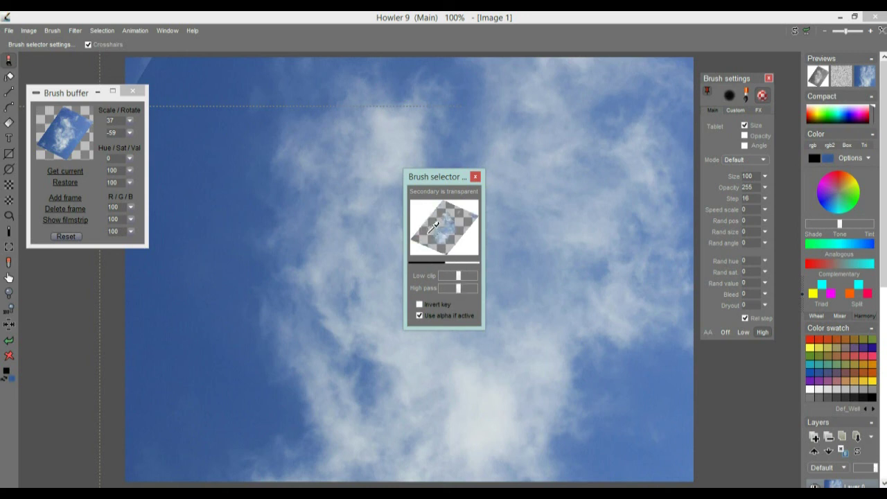
{"action": "left_click", "coordinate": [476, 178]}
{"action": "mouse_move", "coordinate": [429, 201]}
{"action": "left_mouse_down"}
{"action": "mouse_move", "coordinate": [249, 286]}
{"action": "mouse_move", "coordinate": [584, 257]}
{"action": "mouse_move", "coordinate": [355, 218]}
{"action": "mouse_move", "coordinate": [217, 118]}
{"action": "mouse_move", "coordinate": [517, 279]}
{"action": "mouse_move", "coordinate": [431, 237]}
{"action": "mouse_move", "coordinate": [338, 251]}
{"action": "mouse_move", "coordinate": [316, 222]}
{"action": "mouse_move", "coordinate": [169, 99]}
{"action": "left_mouse_up"}
Close the brush buffer and clear the canvas to the solid blue secondary colour
{"action": "left_click", "coordinate": [76, 31]}
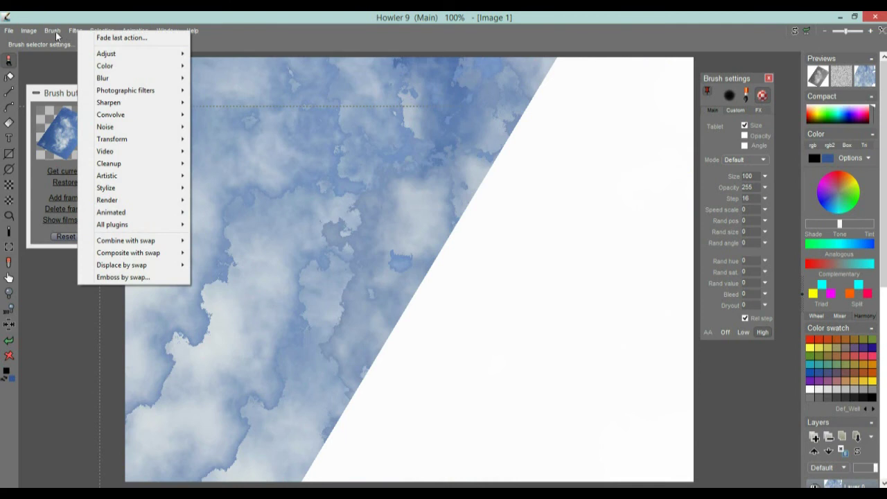
{"action": "left_click", "coordinate": [56, 32]}
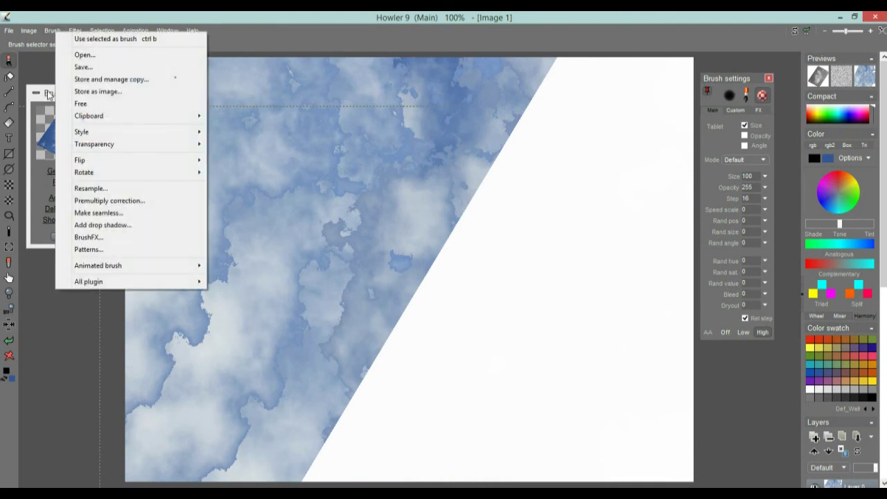
{"action": "left_click", "coordinate": [48, 95]}
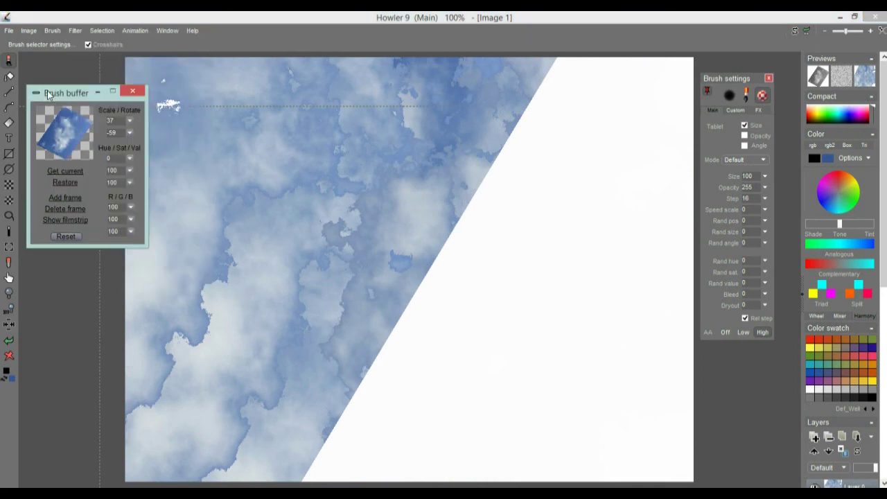
{"action": "left_click", "coordinate": [133, 91]}
{"action": "mouse_move", "coordinate": [208, 138]}
{"action": "left_mouse_down"}
{"action": "mouse_move", "coordinate": [519, 208]}
{"action": "mouse_move", "coordinate": [354, 247]}
{"action": "mouse_move", "coordinate": [233, 159]}
{"action": "mouse_move", "coordinate": [298, 156]}
{"action": "mouse_move", "coordinate": [300, 223]}
{"action": "mouse_move", "coordinate": [143, 105]}
{"action": "mouse_move", "coordinate": [34, 134]}
{"action": "mouse_move", "coordinate": [17, 348]}
{"action": "mouse_move", "coordinate": [113, 81]}
{"action": "mouse_move", "coordinate": [88, 36]}
{"action": "mouse_move", "coordinate": [84, 44]}
{"action": "left_mouse_up"}
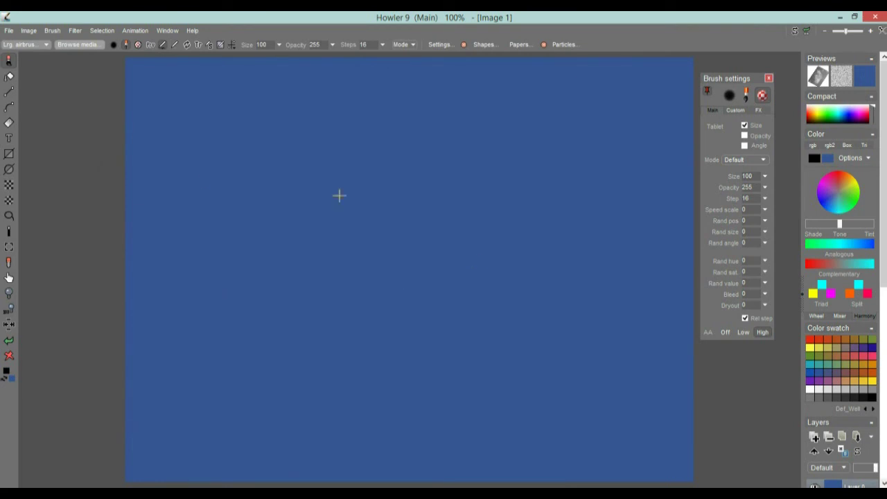
Open the Sky render filter and set its iterations to 6 and scale to 116
{"action": "left_click", "coordinate": [74, 31]}
{"action": "mouse_move", "coordinate": [141, 200]}
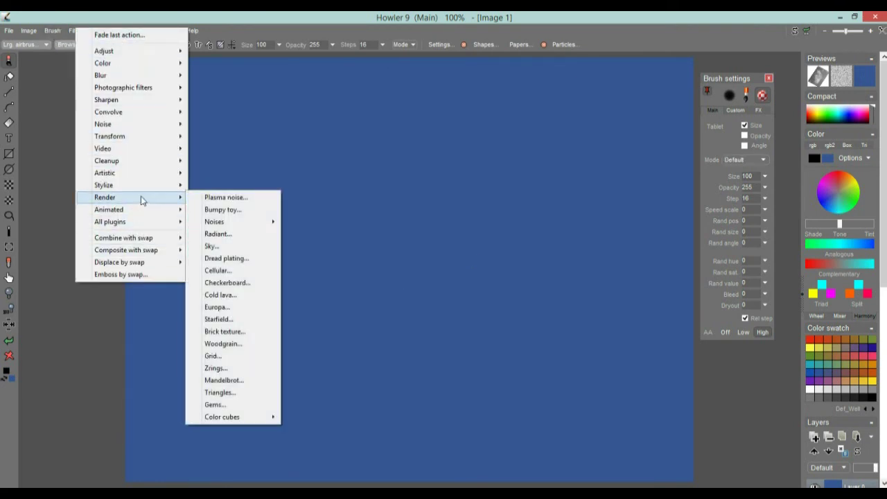
{"action": "left_click", "coordinate": [232, 248]}
{"action": "left_click_drag", "start_coordinate": [474, 151], "coordinate": [197, 147]}
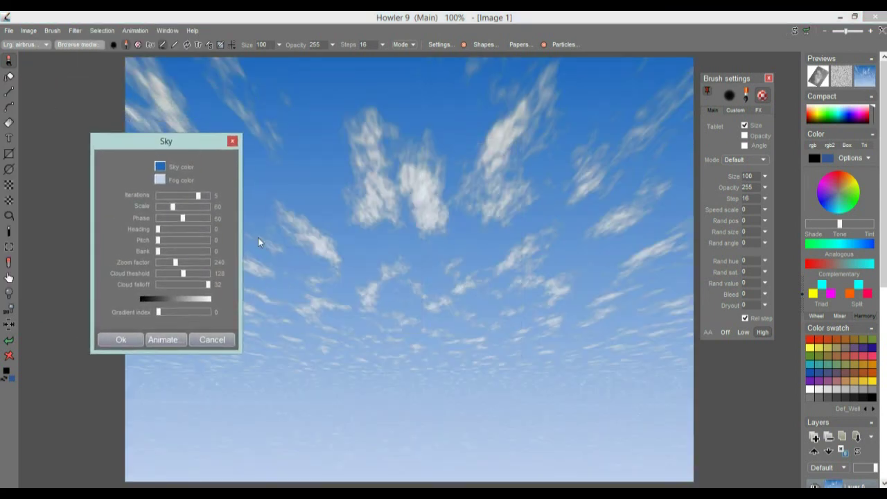
{"action": "left_click", "coordinate": [198, 195]}
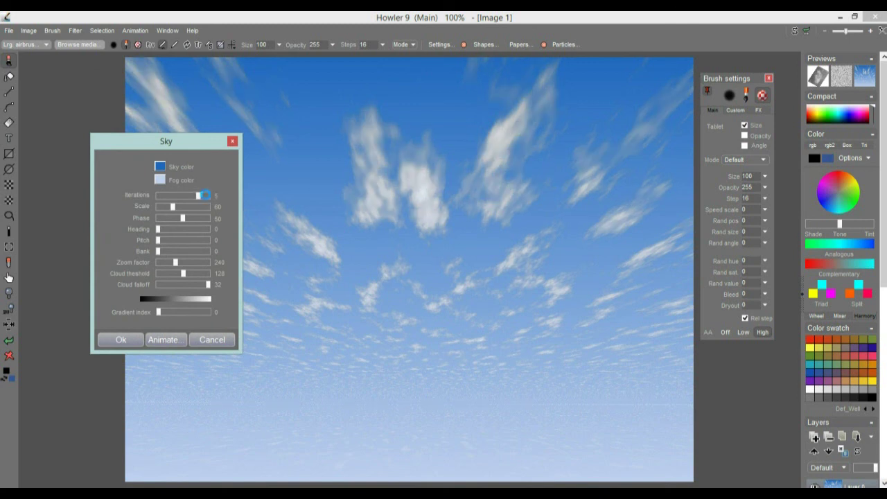
{"action": "left_click", "coordinate": [169, 198]}
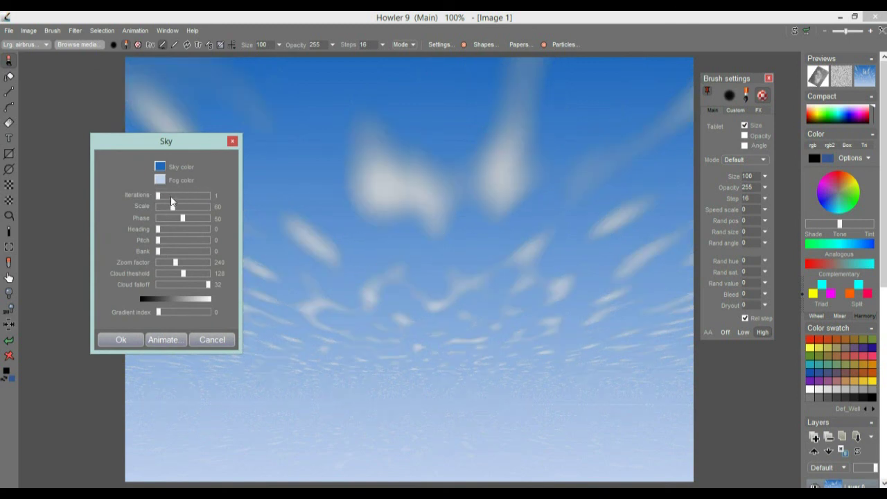
{"action": "left_click", "coordinate": [200, 196]}
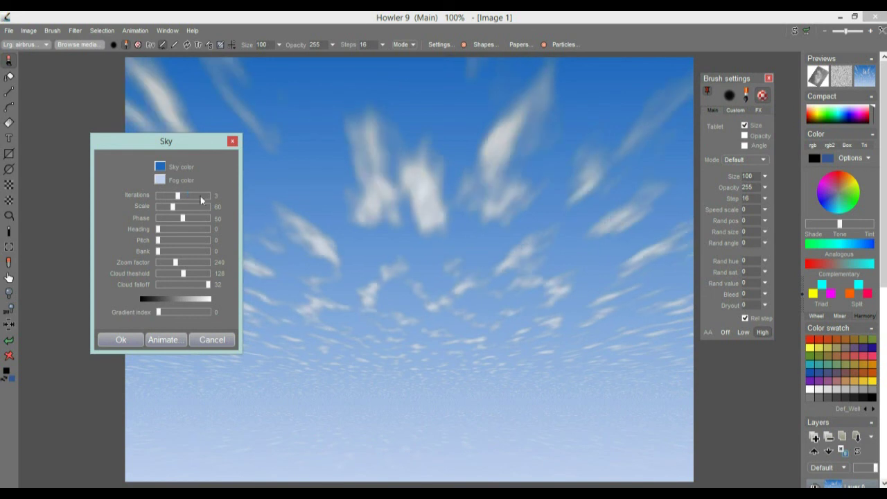
{"action": "left_click", "coordinate": [187, 208]}
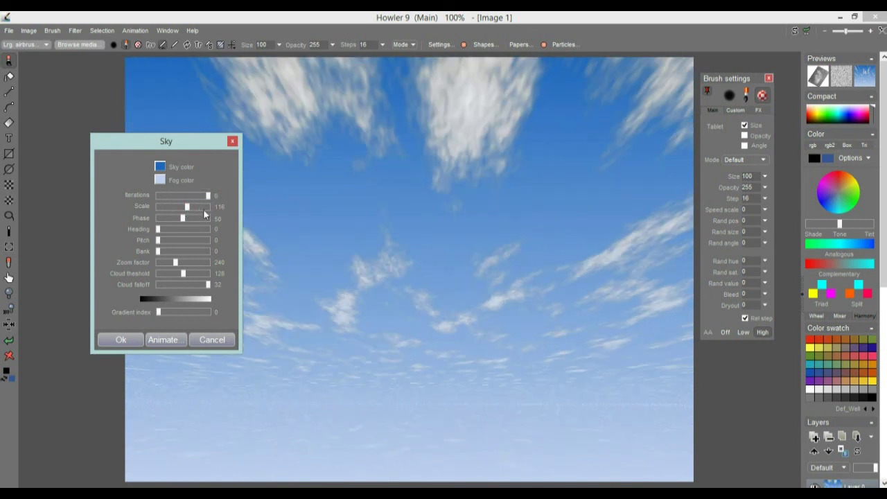
Set the sky's gradient index to 6, cloud falloff to 12 and cloud threshold to 145
{"action": "left_click_drag", "start_coordinate": [164, 312], "coordinate": [197, 310]}
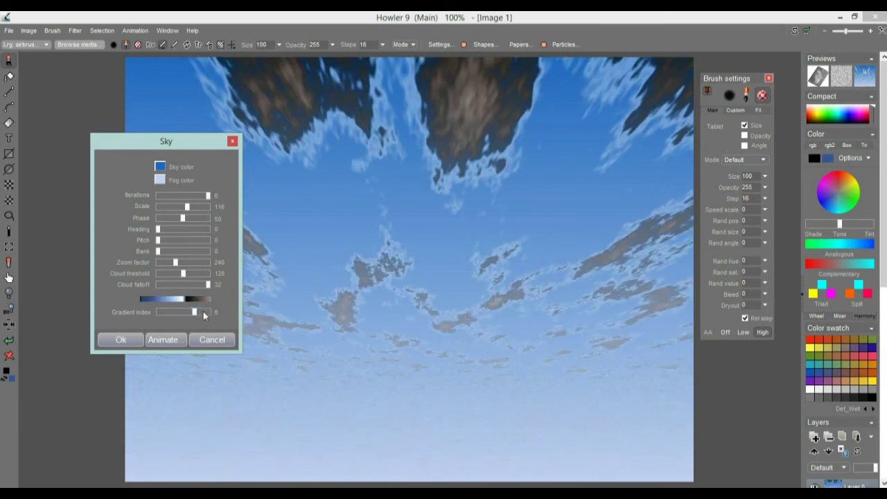
{"action": "left_click", "coordinate": [168, 284]}
{"action": "left_click", "coordinate": [196, 273]}
{"action": "left_click_drag", "start_coordinate": [196, 273], "coordinate": [177, 276]}
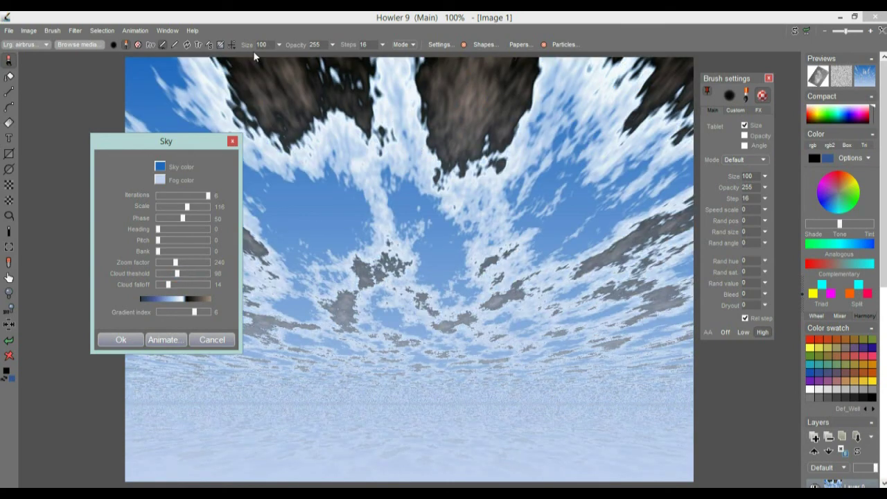
{"action": "mouse_move", "coordinate": [177, 284]}
{"action": "left_mouse_down"}
{"action": "mouse_move", "coordinate": [166, 285]}
{"action": "mouse_move", "coordinate": [186, 273]}
{"action": "left_mouse_up"}
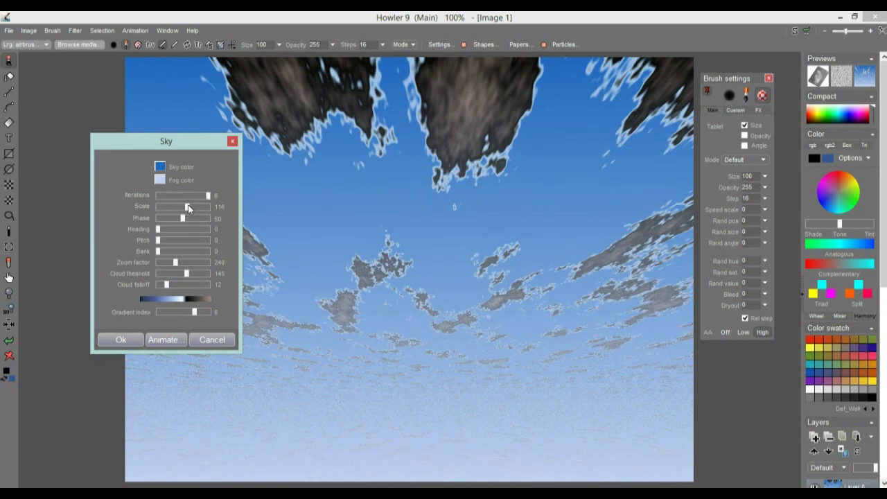
Set the sky's scale to 84 and zoom factor to 249, and leave the Sky filter without rendering
{"action": "left_click_drag", "start_coordinate": [192, 207], "coordinate": [179, 207]}
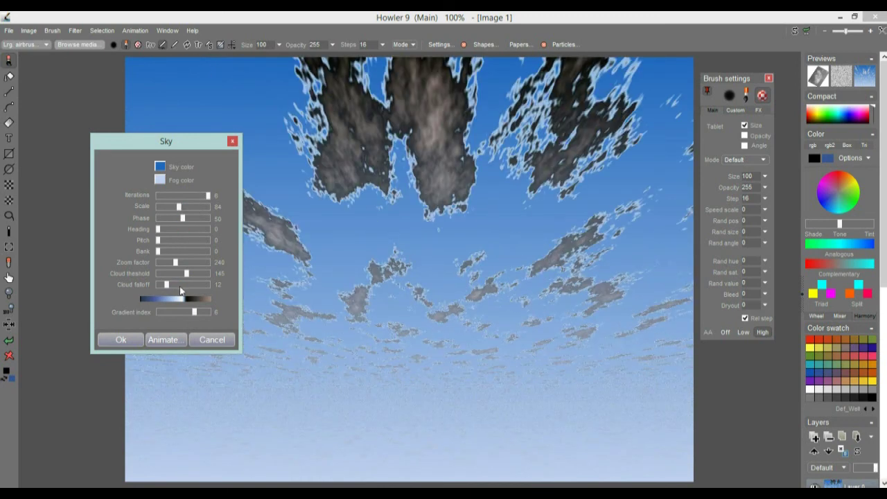
{"action": "left_click_drag", "start_coordinate": [167, 263], "coordinate": [172, 263]}
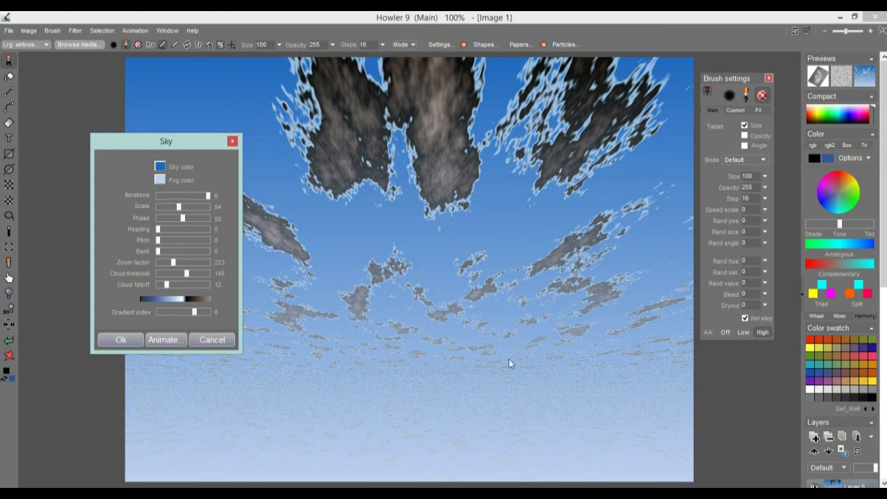
{"action": "left_click_drag", "start_coordinate": [180, 138], "coordinate": [143, 122]}
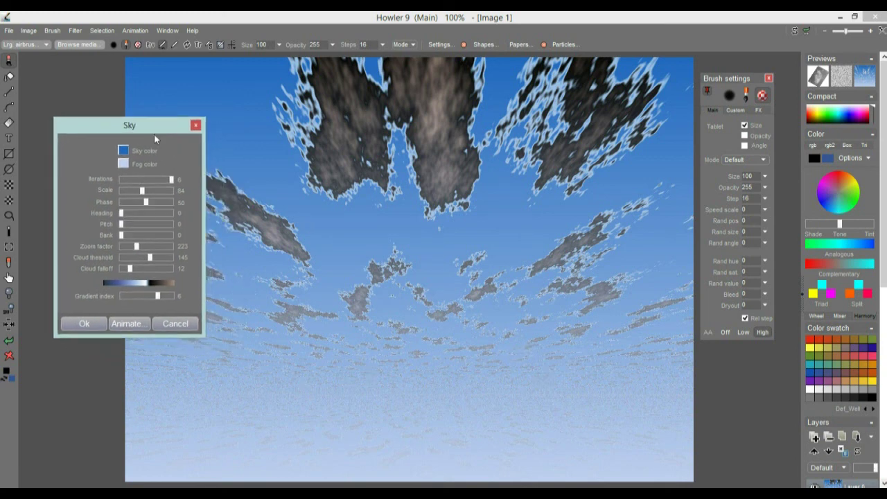
{"action": "left_click_drag", "start_coordinate": [141, 245], "coordinate": [139, 246]}
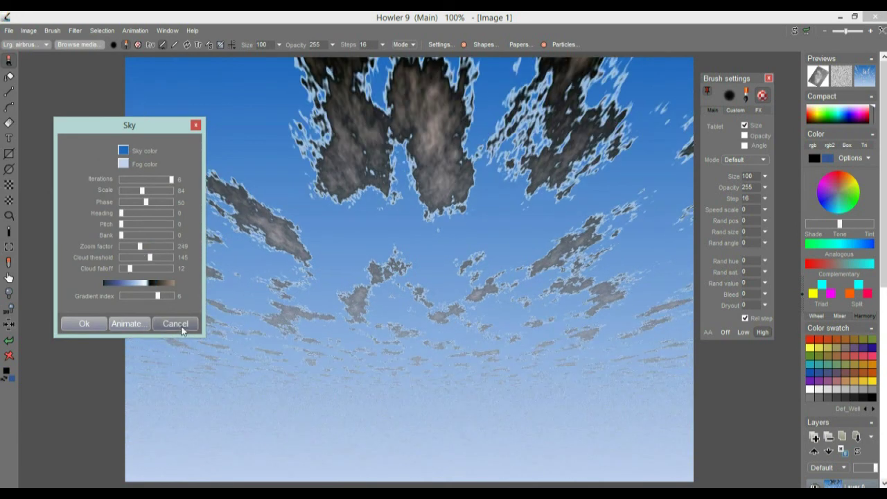
{"action": "left_click", "coordinate": [178, 323]}
Create a 60-frame animation at 24 fps, initialized as copies of the current frame
{"action": "left_click", "coordinate": [136, 31]}
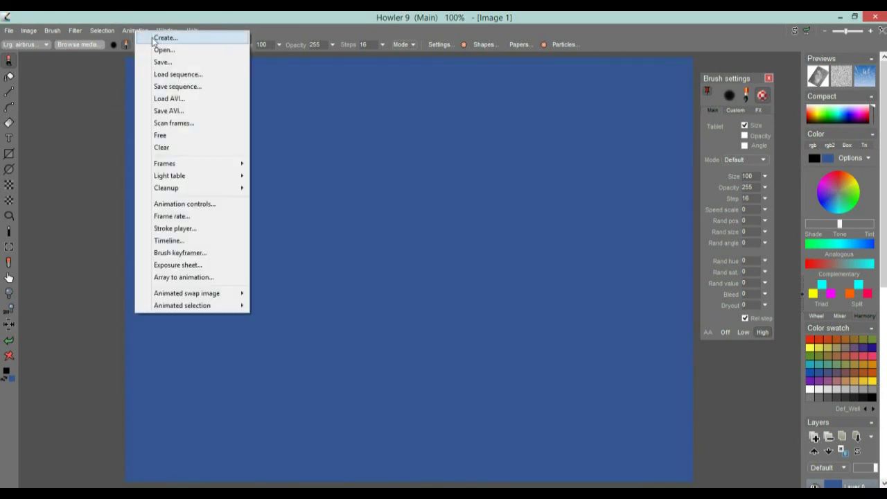
{"action": "left_click", "coordinate": [158, 36]}
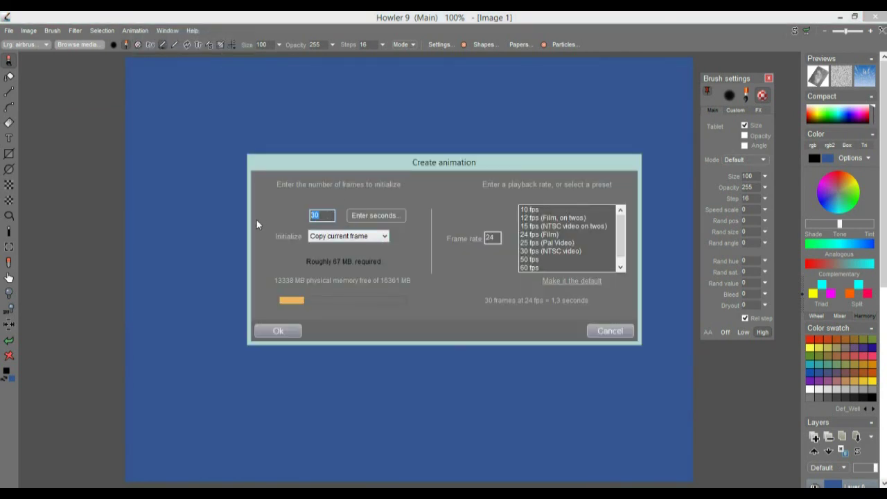
{"action": "type", "text": "55"}
{"action": "left_click", "coordinate": [285, 330]}
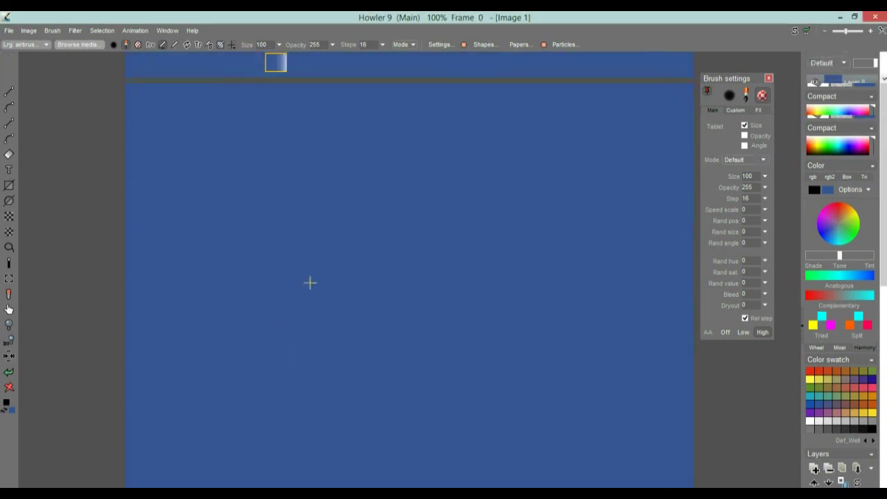
Reopen the Sky render filter on the animation, adjust the cloud falloff and set the cloud threshold to 112
{"action": "left_click", "coordinate": [74, 31]}
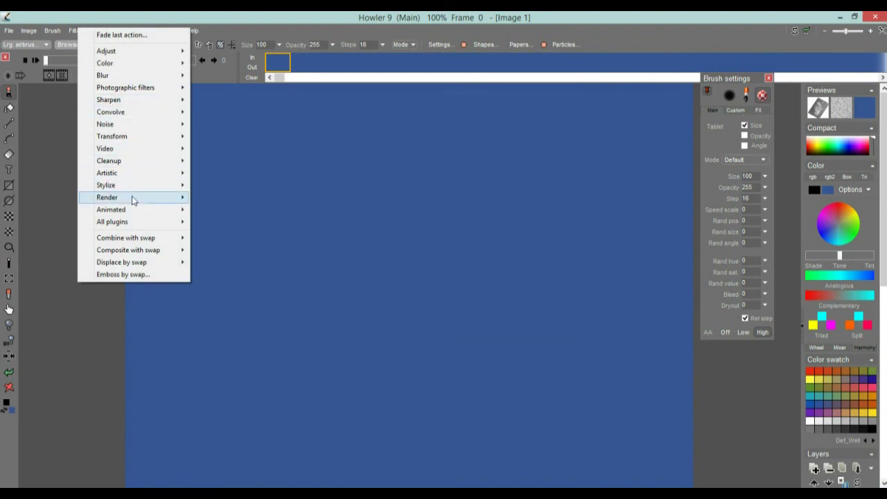
{"action": "mouse_move", "coordinate": [153, 198]}
{"action": "left_click", "coordinate": [234, 246]}
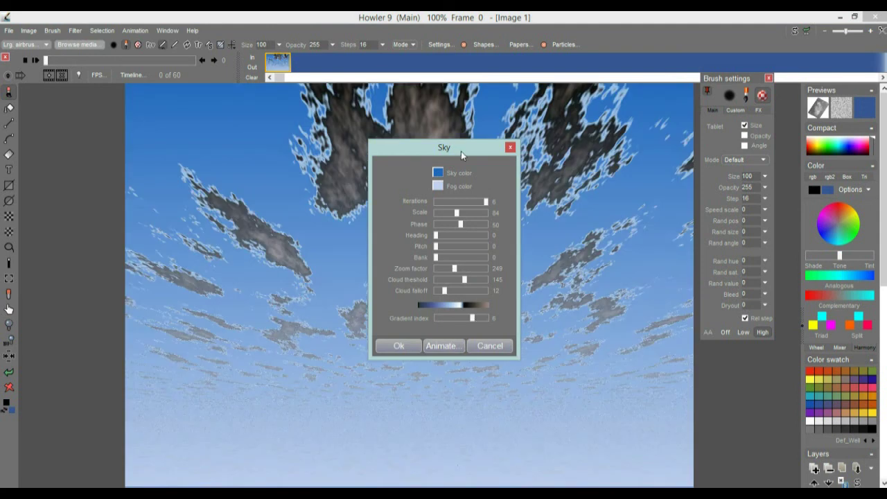
{"action": "left_click_drag", "start_coordinate": [461, 153], "coordinate": [106, 153]}
{"action": "left_click", "coordinate": [99, 291]}
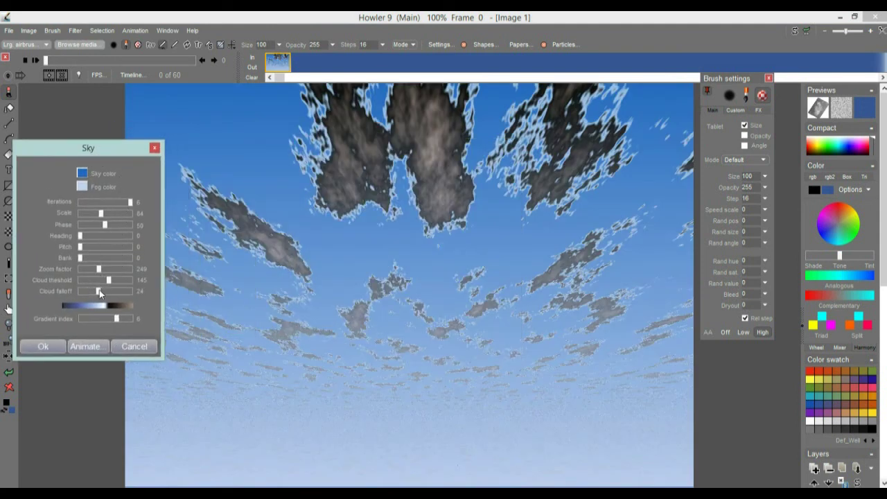
{"action": "left_click", "coordinate": [87, 291]}
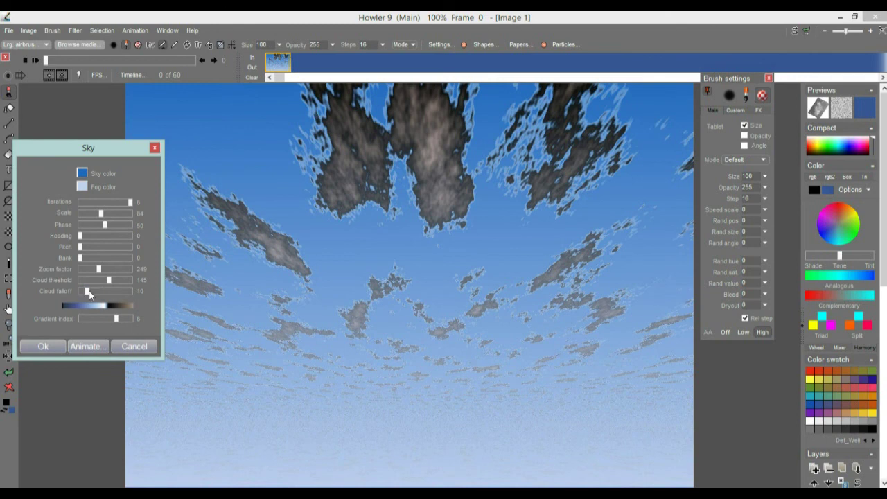
{"action": "left_click", "coordinate": [120, 280]}
{"action": "left_click", "coordinate": [103, 281]}
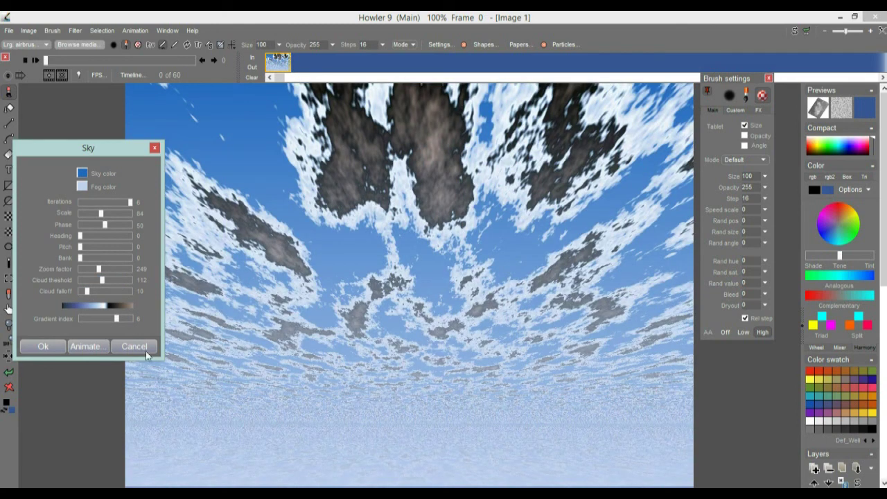
Animate the sky with speed y 1 and speed z 3 and render it across the frames
{"action": "left_click", "coordinate": [90, 348]}
{"action": "left_click_drag", "start_coordinate": [64, 198], "coordinate": [227, 241]}
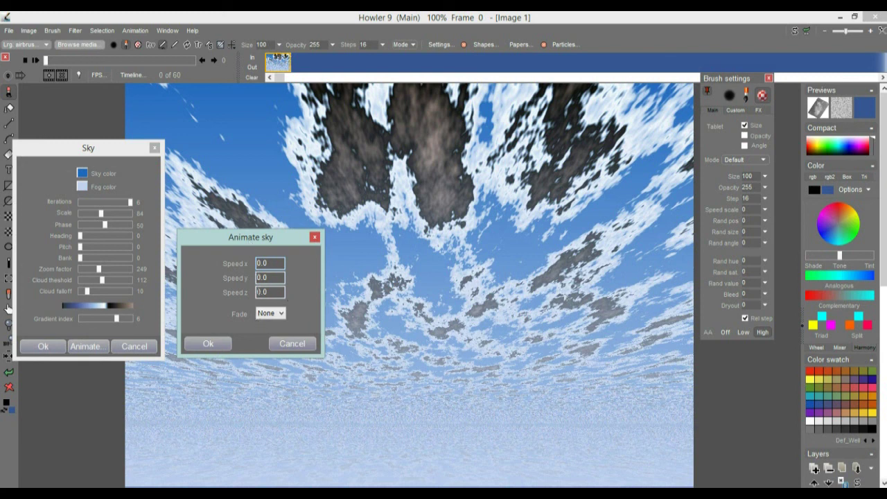
{"action": "left_click_drag", "start_coordinate": [278, 277], "coordinate": [219, 279]}
{"action": "type", "text": "1"}
{"action": "key", "text": "shift+Home"}
{"action": "double_click", "coordinate": [278, 291]}
{"action": "type", "text": "3"}
{"action": "left_click", "coordinate": [208, 343]}
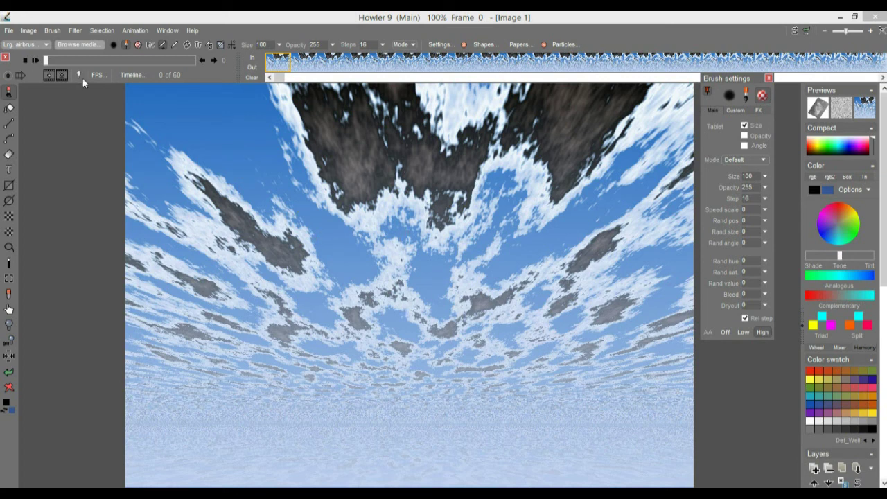
Start the Mystic vision blur filter on the first frame and try several ray centres across the upper sky in Dreamy mode
{"action": "left_click", "coordinate": [75, 31]}
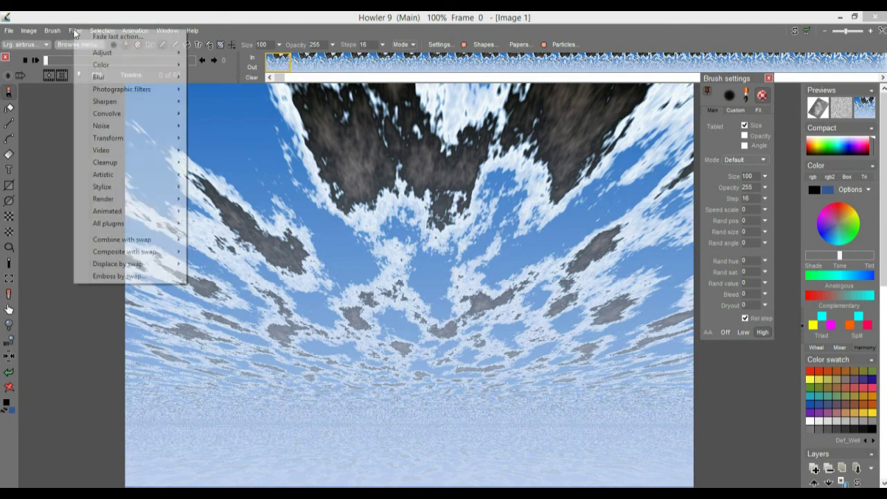
{"action": "mouse_move", "coordinate": [119, 77]}
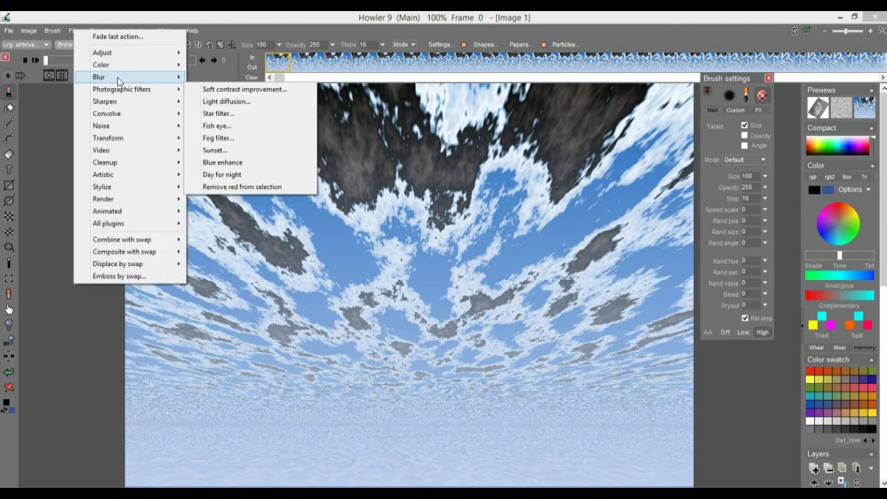
{"action": "left_click", "coordinate": [245, 153]}
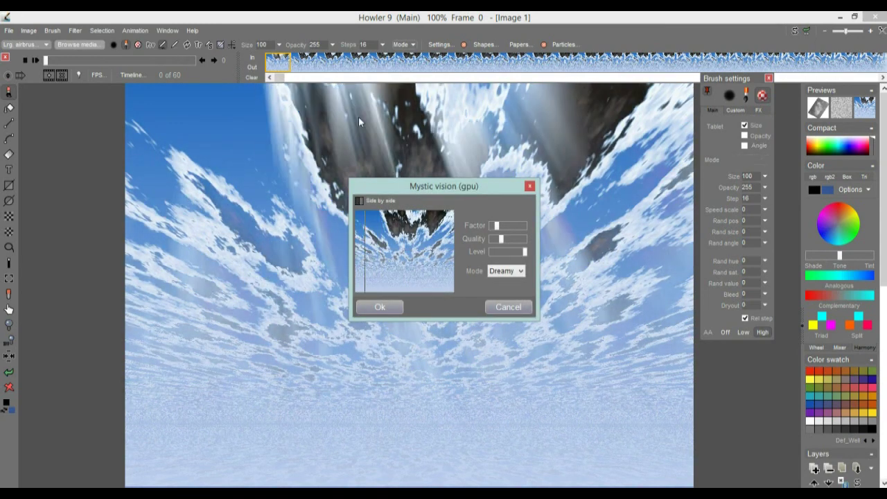
{"action": "left_click_drag", "start_coordinate": [395, 194], "coordinate": [52, 254]}
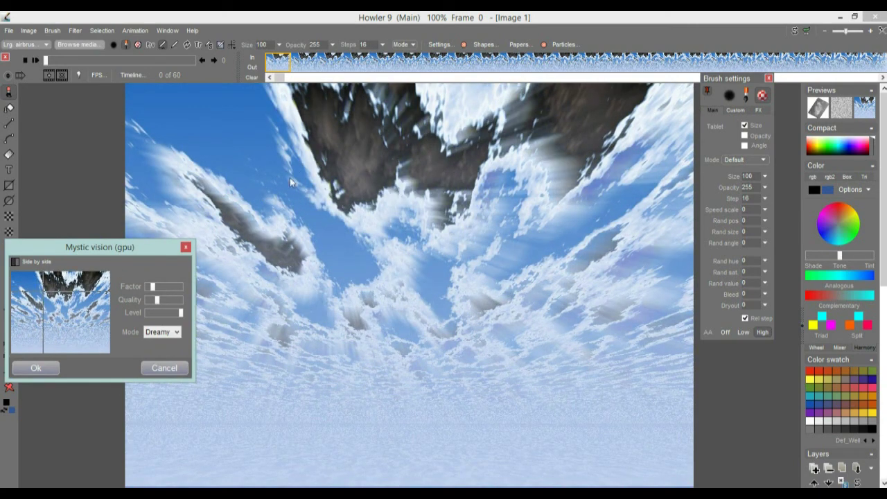
{"action": "left_click_drag", "start_coordinate": [77, 248], "coordinate": [123, 247]}
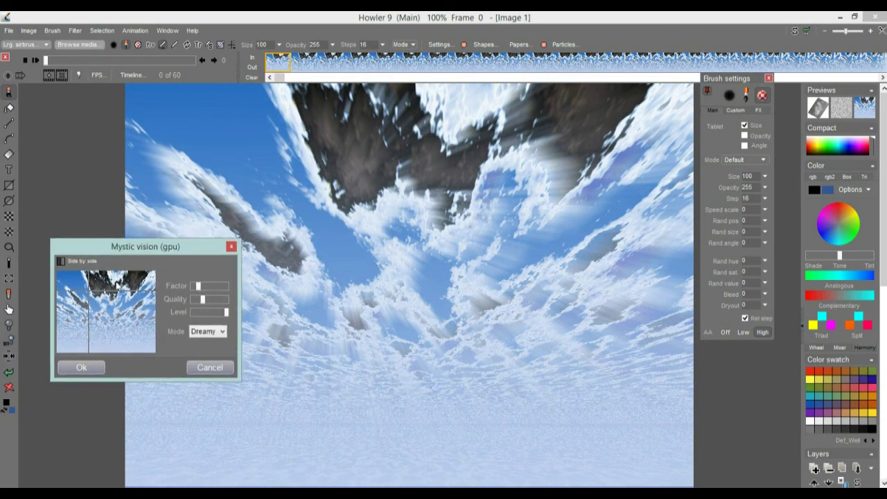
{"action": "left_click_drag", "start_coordinate": [85, 297], "coordinate": [75, 297]}
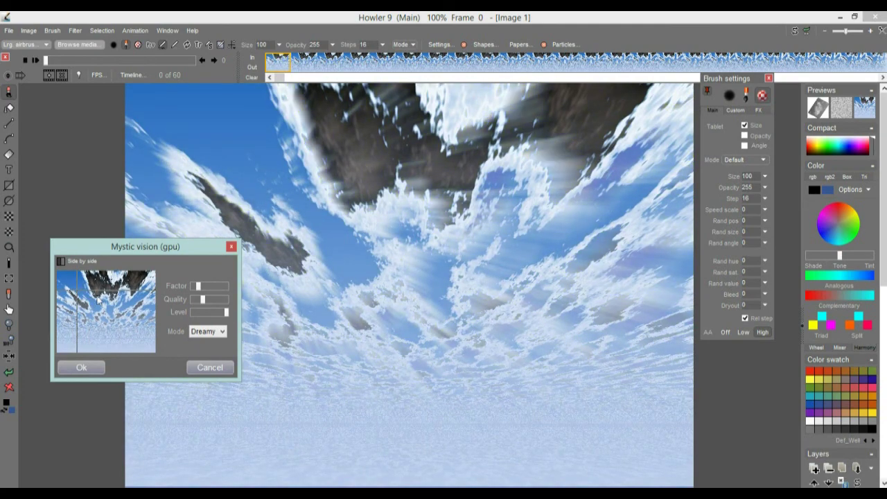
{"action": "left_click_drag", "start_coordinate": [90, 297], "coordinate": [111, 290]}
Set Mystic vision to Scary mode, raise its quality and factor, centre the rays near the sky's upper middle, and apply it
{"action": "left_click", "coordinate": [221, 332]}
{"action": "left_click", "coordinate": [208, 352]}
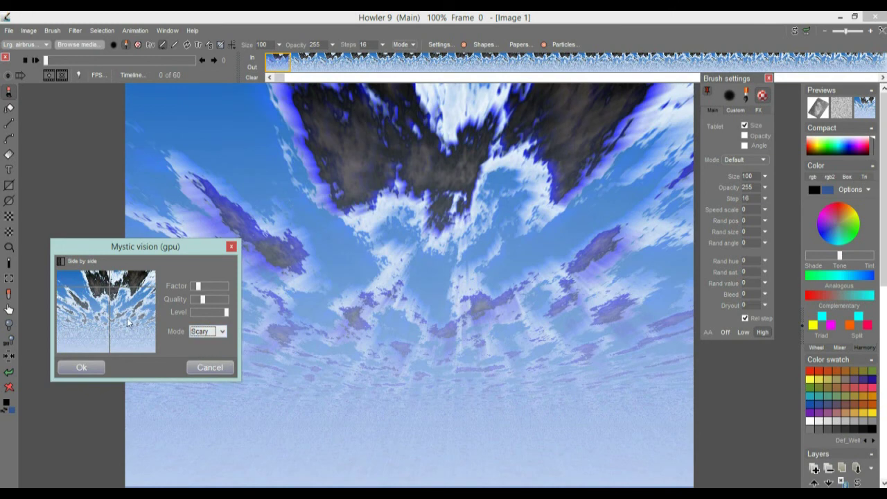
{"action": "left_click_drag", "start_coordinate": [199, 299], "coordinate": [213, 288]}
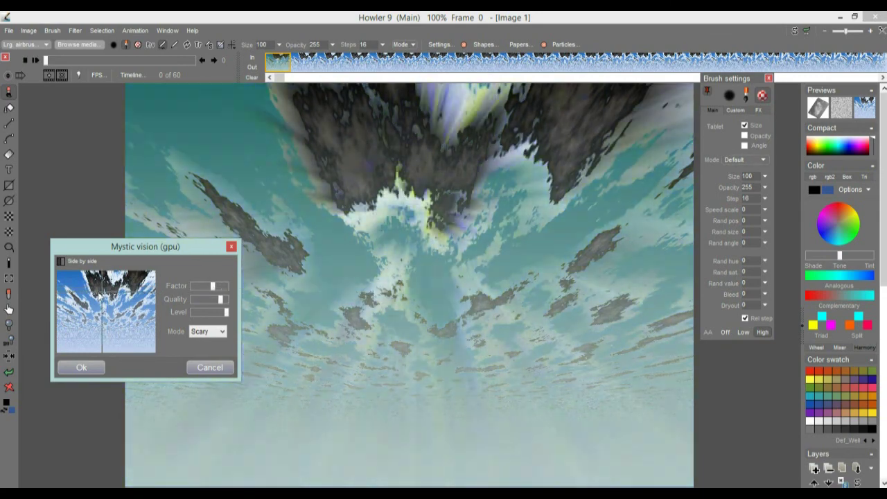
{"action": "left_click", "coordinate": [104, 278]}
{"action": "left_click_drag", "start_coordinate": [104, 278], "coordinate": [99, 281]}
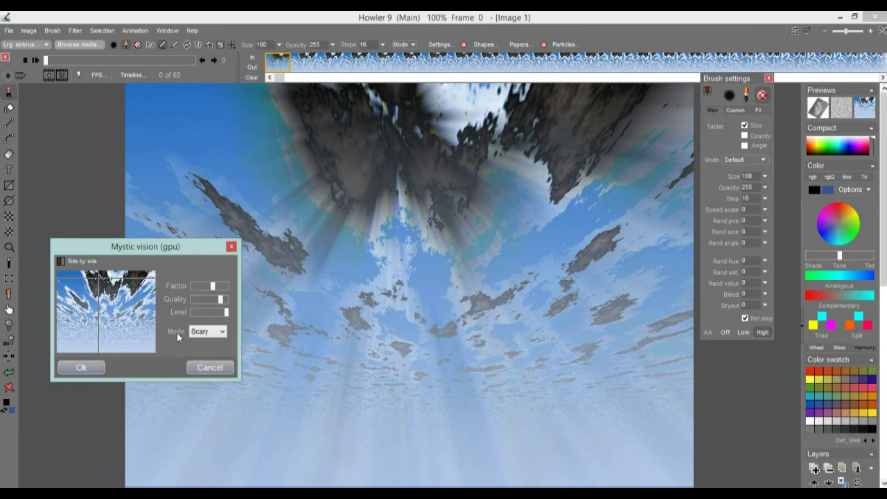
{"action": "left_click", "coordinate": [81, 367]}
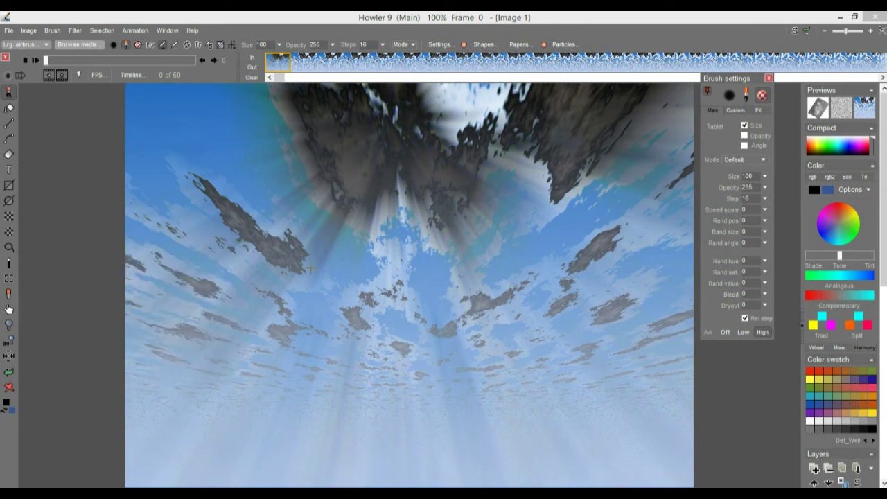
Apply a second Mystic vision blur in Dreamy mode, centred in the upper middle of the sky with increased factor and maximum quality
{"action": "left_click", "coordinate": [75, 31]}
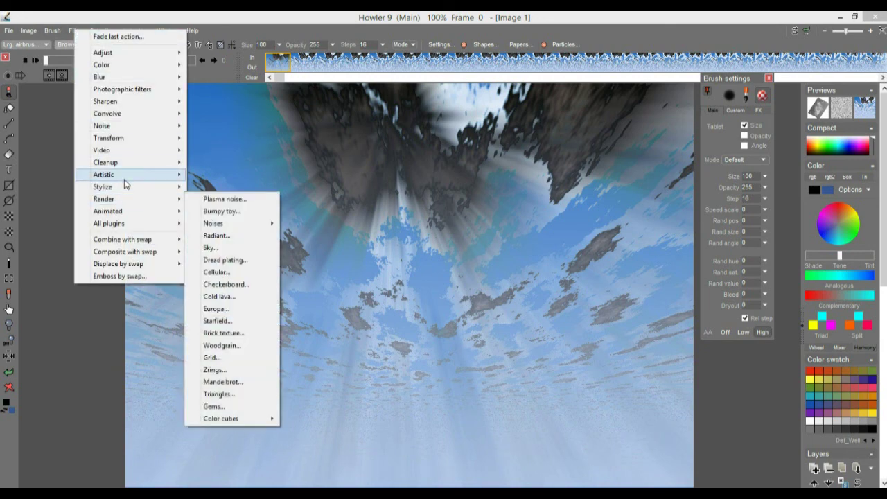
{"action": "mouse_move", "coordinate": [115, 77]}
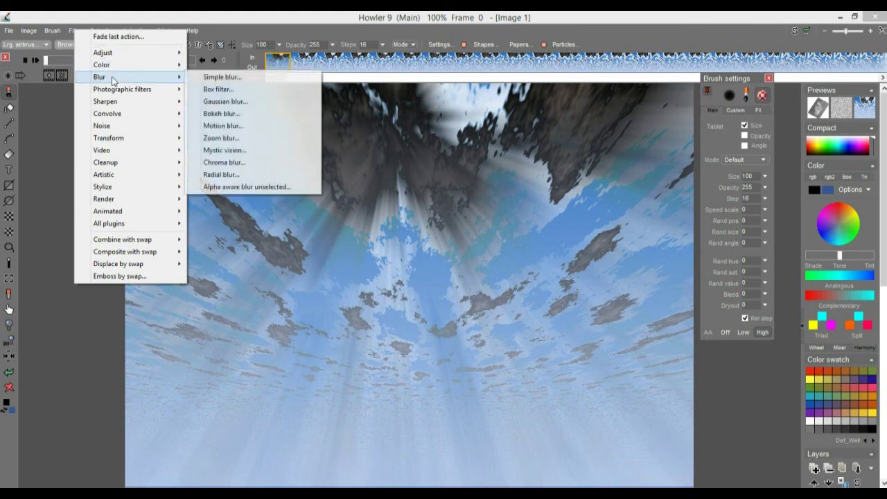
{"action": "left_click", "coordinate": [232, 150]}
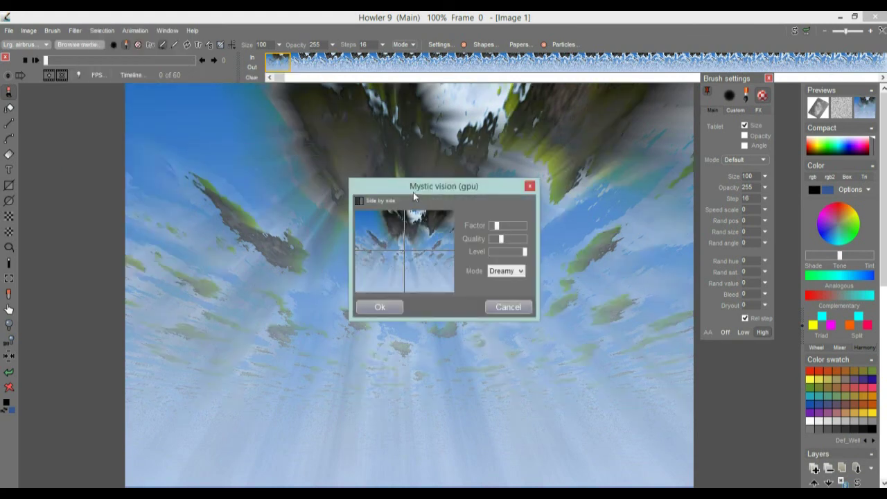
{"action": "left_click_drag", "start_coordinate": [413, 197], "coordinate": [174, 243]}
{"action": "left_click", "coordinate": [164, 267]}
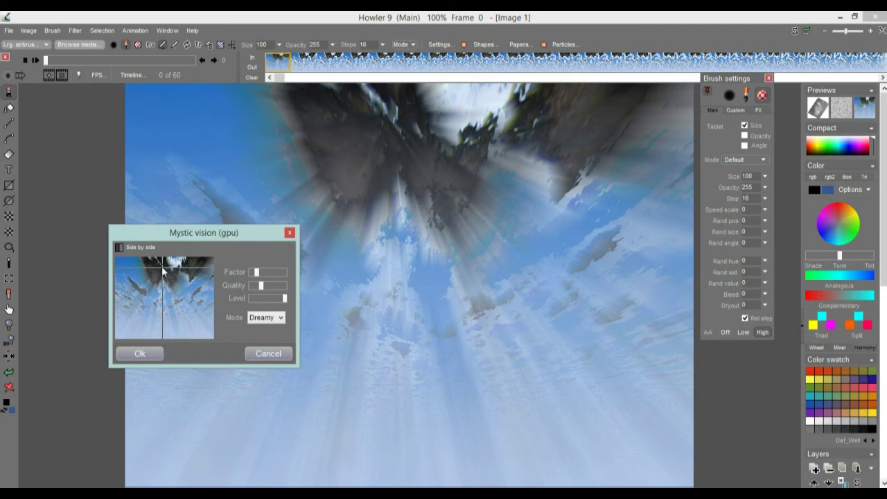
{"action": "mouse_move", "coordinate": [261, 284]}
{"action": "left_mouse_down"}
{"action": "mouse_move", "coordinate": [285, 286]}
{"action": "mouse_move", "coordinate": [272, 278]}
{"action": "left_mouse_up"}
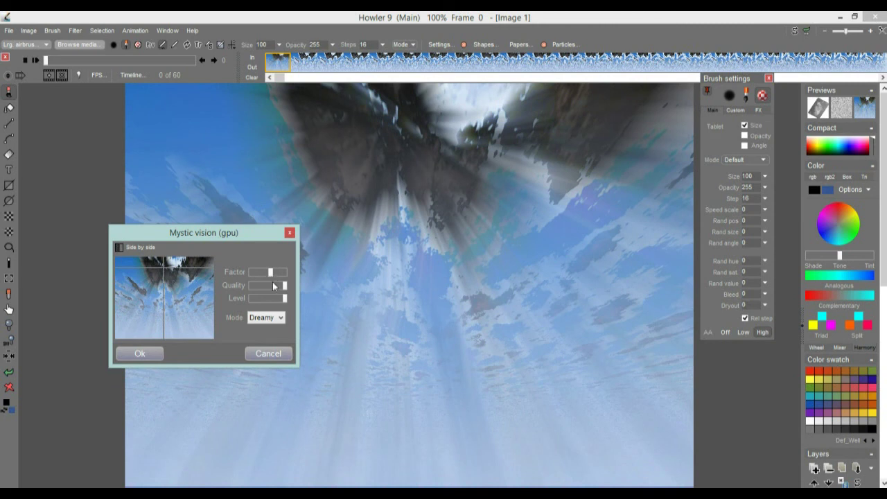
{"action": "left_click", "coordinate": [140, 354]}
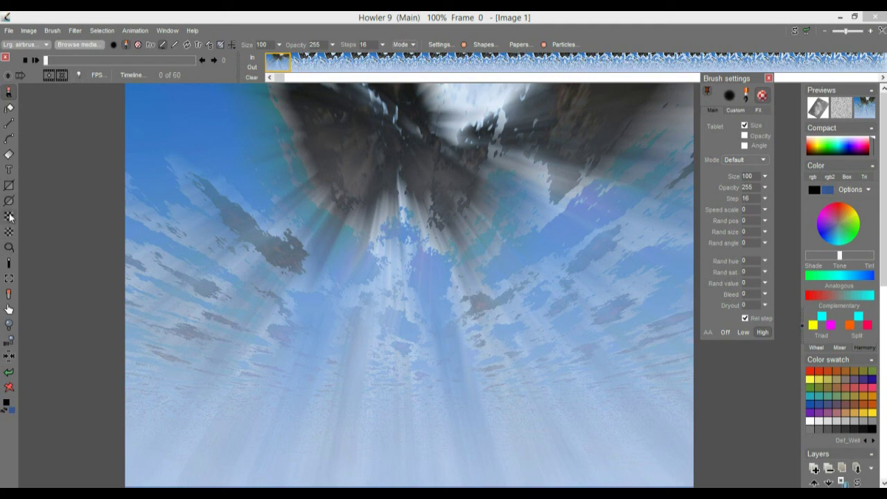
Try fading the upper part of the sky to transparency with the Selection fader tool, and undo the fade
{"action": "left_click", "coordinate": [9, 156]}
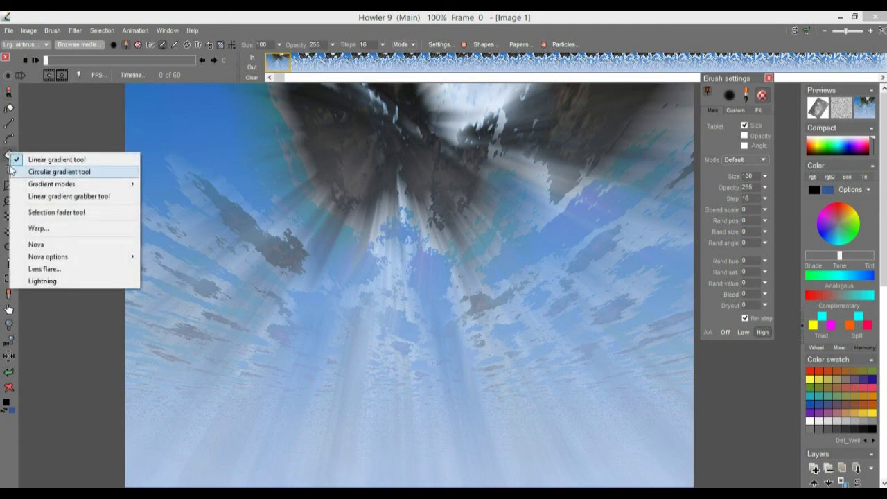
{"action": "left_click", "coordinate": [7, 158]}
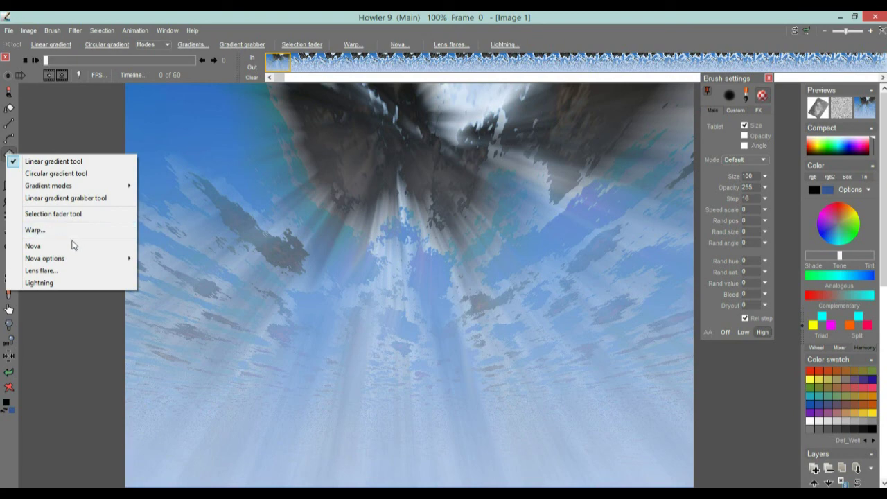
{"action": "left_click", "coordinate": [66, 214]}
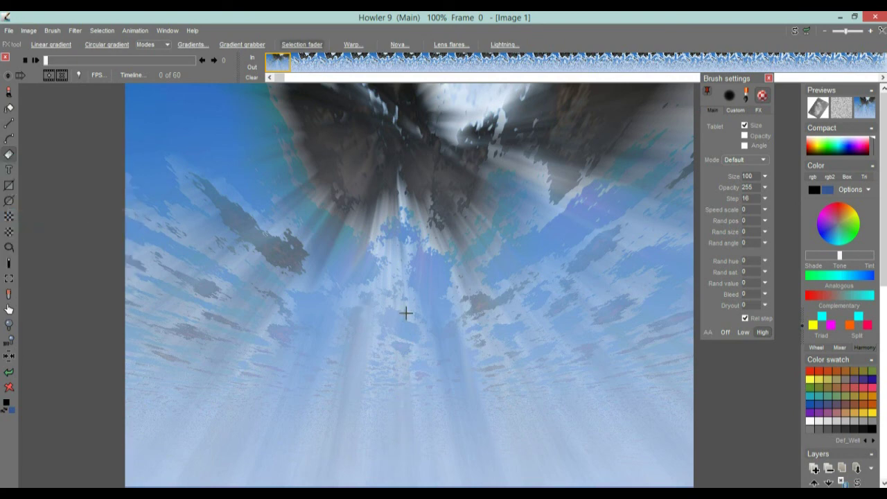
{"action": "mouse_move", "coordinate": [404, 309]}
{"action": "left_mouse_down"}
{"action": "mouse_move", "coordinate": [403, 173]}
{"action": "mouse_move", "coordinate": [398, 441]}
{"action": "mouse_move", "coordinate": [429, 443]}
{"action": "mouse_move", "coordinate": [428, 471]}
{"action": "mouse_move", "coordinate": [418, 474]}
{"action": "mouse_move", "coordinate": [409, 463]}
{"action": "mouse_move", "coordinate": [409, 207]}
{"action": "left_mouse_up"}
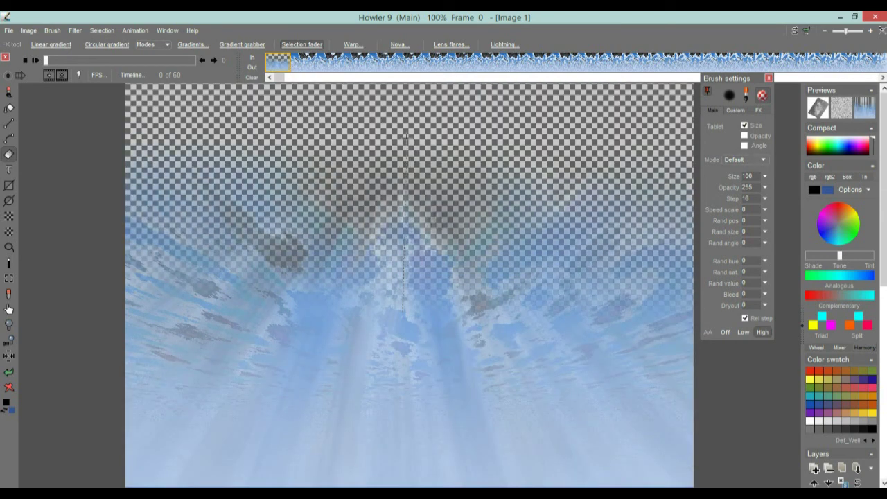
{"action": "left_click", "coordinate": [42, 409]}
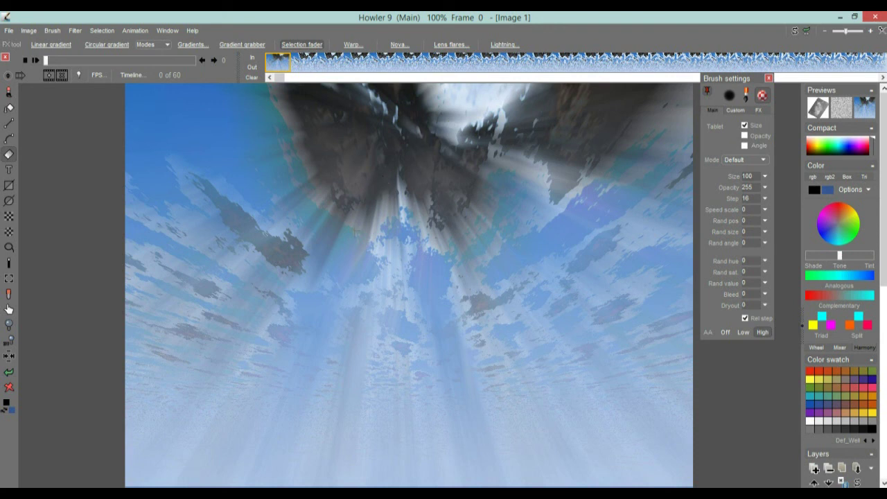
Open the timeline editor for the animation, look through its filters, and choose the Dark vision blur
{"action": "left_click", "coordinate": [130, 77]}
{"action": "left_click_drag", "start_coordinate": [172, 96], "coordinate": [102, 120]}
{"action": "left_click", "coordinate": [79, 142]}
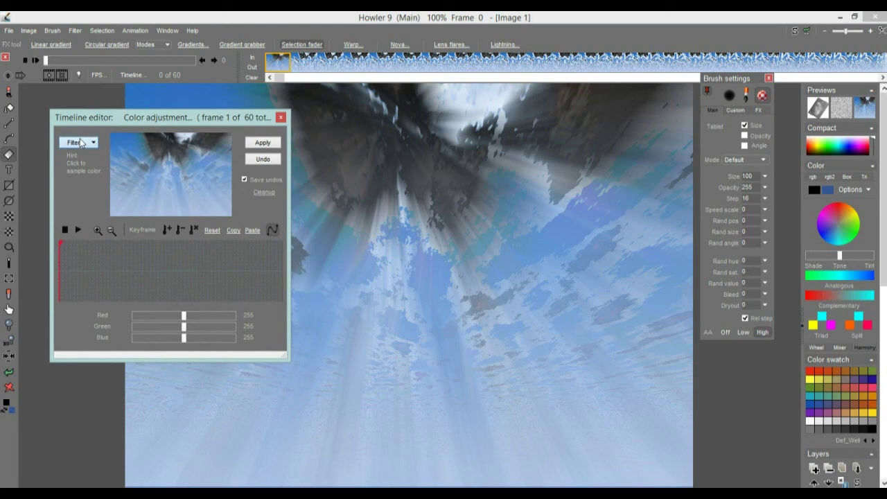
{"action": "left_click_drag", "start_coordinate": [237, 166], "coordinate": [135, 305]}
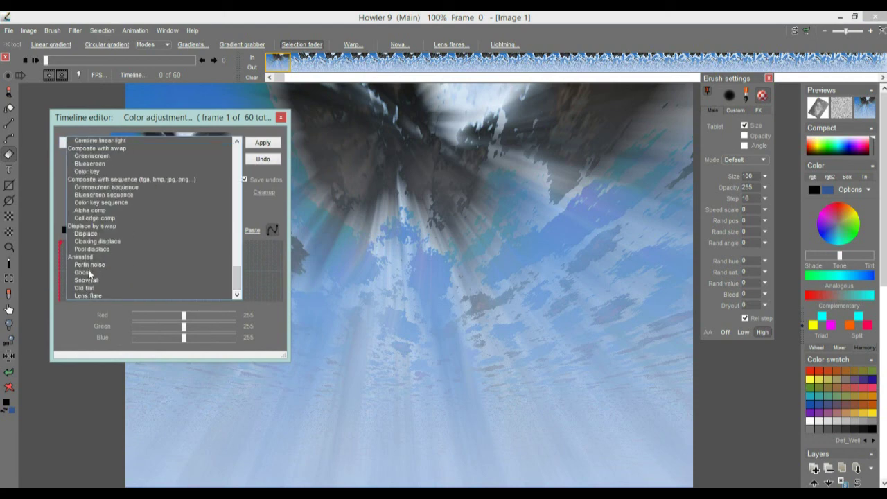
{"action": "left_click_drag", "start_coordinate": [238, 277], "coordinate": [239, 181]}
{"action": "left_click", "coordinate": [91, 210]}
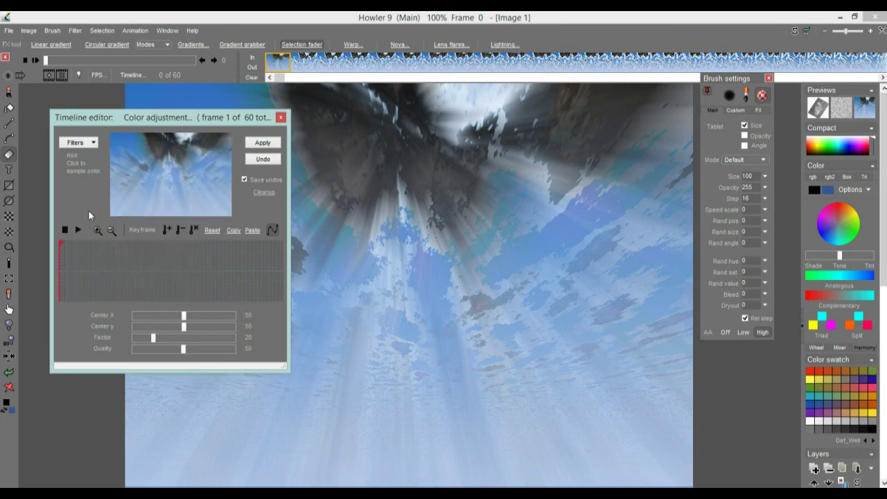
{"action": "left_click", "coordinate": [82, 142]}
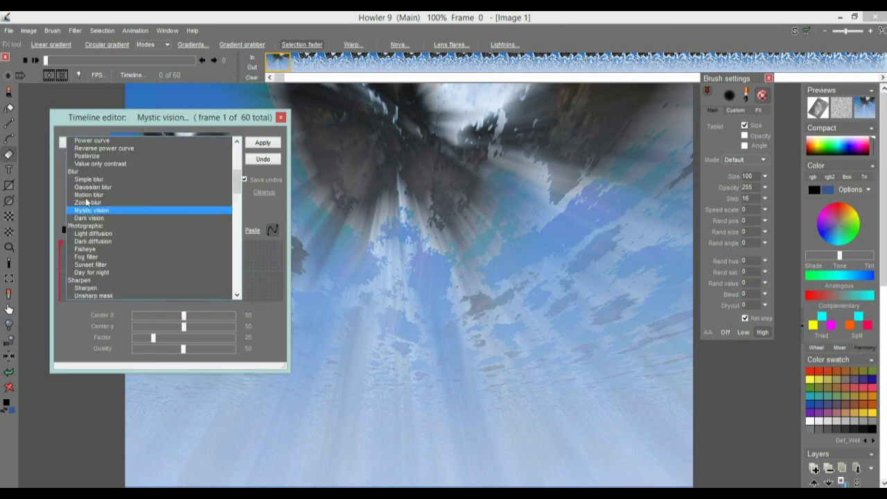
{"action": "left_click", "coordinate": [90, 218]}
Set Dark vision to center X 13, center Y 23, factor 75 and quality 100, and add a keyframe on the first frame
{"action": "left_click_drag", "start_coordinate": [173, 170], "coordinate": [168, 138]}
{"action": "left_click_drag", "start_coordinate": [153, 337], "coordinate": [210, 339]}
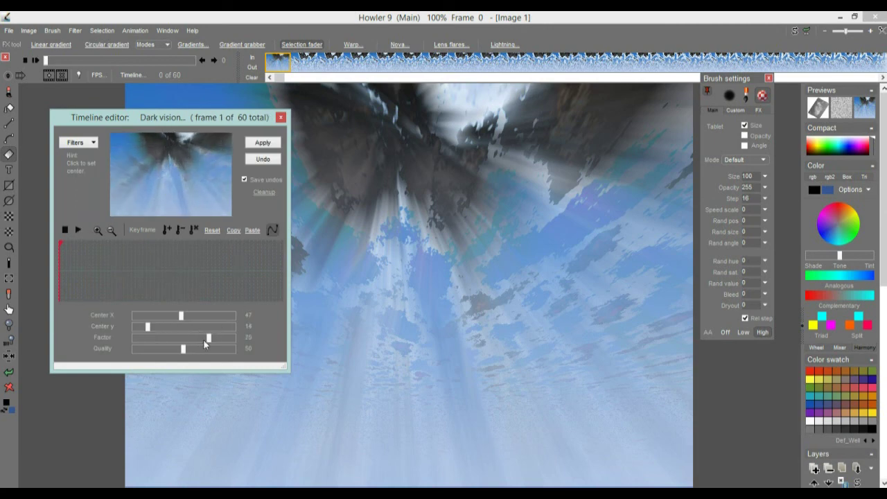
{"action": "left_click_drag", "start_coordinate": [171, 147], "coordinate": [125, 153]}
{"action": "left_click", "coordinate": [168, 230]}
On frame 59, set the Dark vision center to X 80 and Y 30, add a keyframe, and apply the filter across the animation
{"action": "left_click_drag", "start_coordinate": [141, 263], "coordinate": [281, 270]}
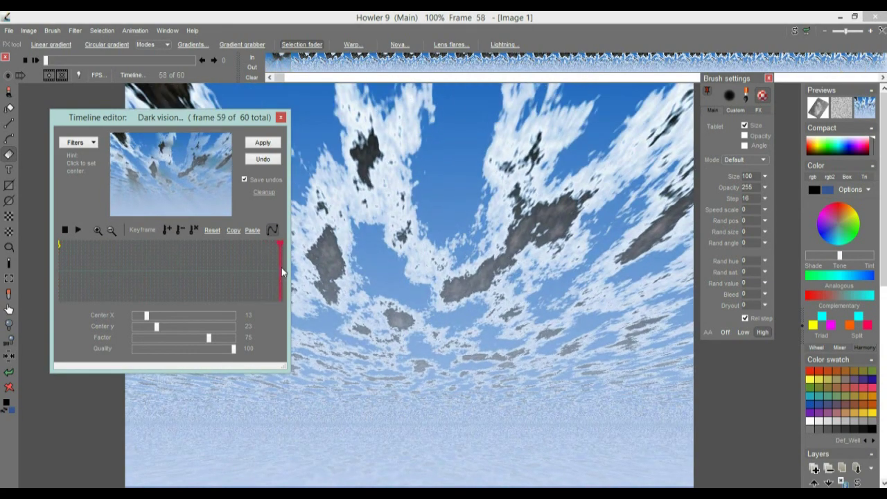
{"action": "left_click_drag", "start_coordinate": [170, 167], "coordinate": [208, 158]}
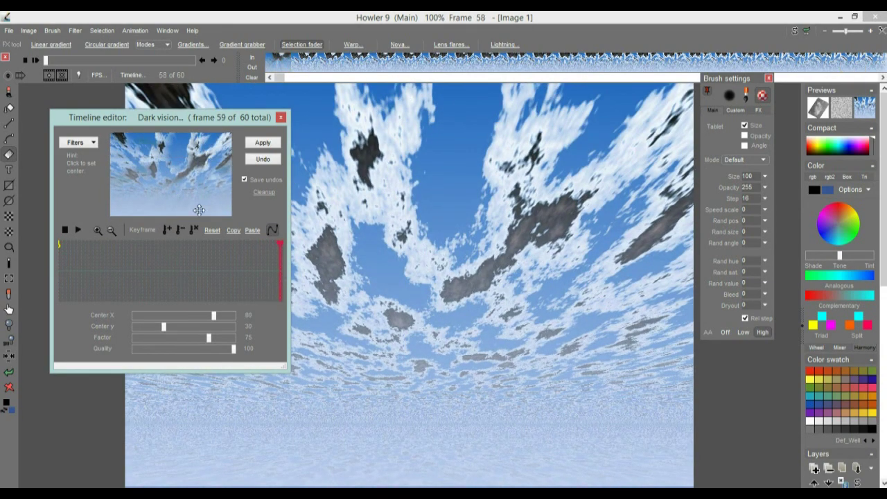
{"action": "left_click", "coordinate": [169, 229]}
{"action": "left_click", "coordinate": [267, 143]}
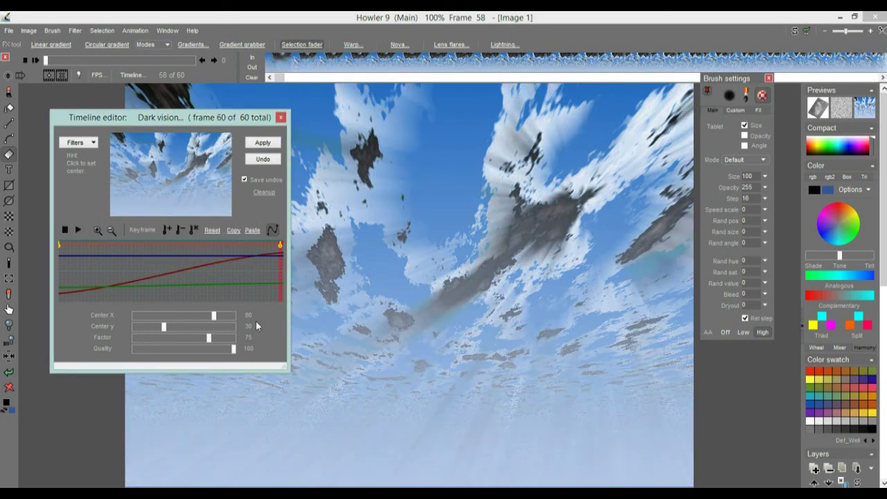
Switch the timeline filter to the animated Lens flare and choose the purple flare preset with orange hexagons in its flare settings
{"action": "left_click", "coordinate": [84, 143]}
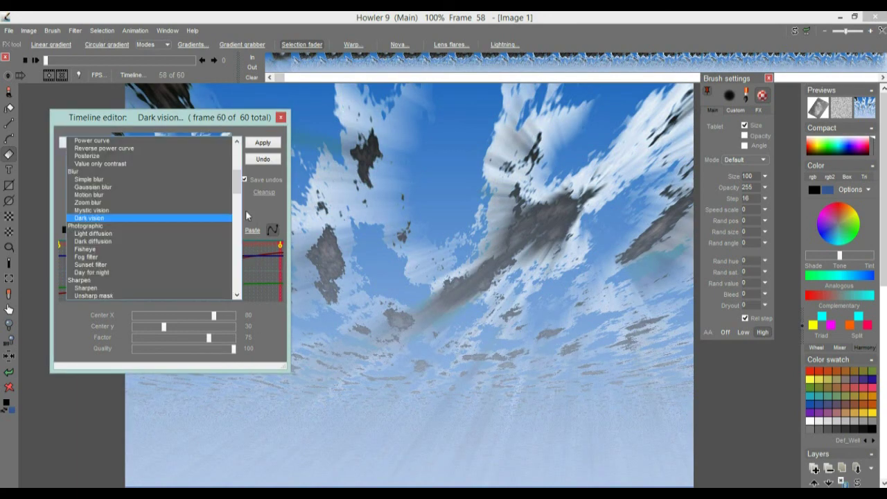
{"action": "left_click_drag", "start_coordinate": [237, 179], "coordinate": [232, 297]}
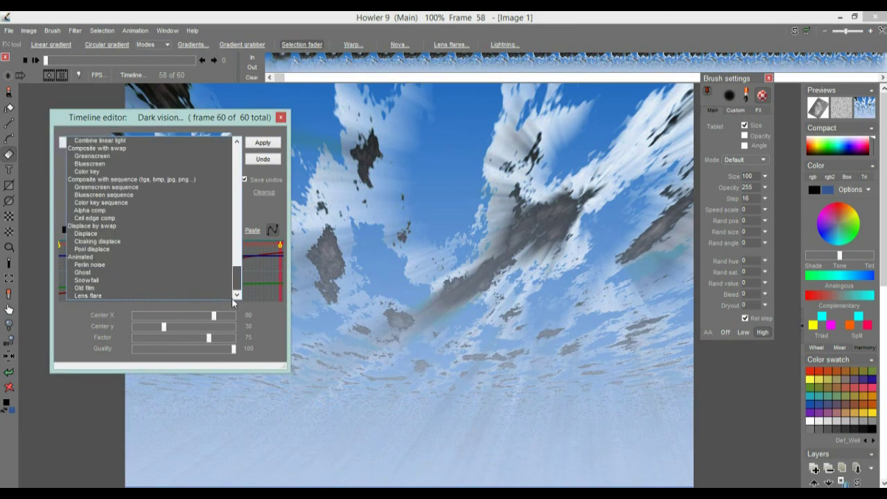
{"action": "left_click", "coordinate": [88, 294]}
{"action": "left_click", "coordinate": [154, 354]}
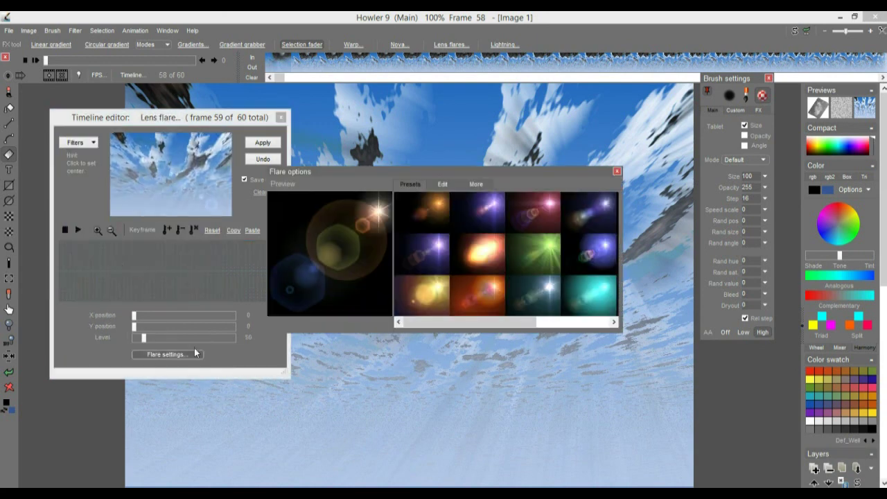
{"action": "left_click_drag", "start_coordinate": [366, 171], "coordinate": [511, 307]}
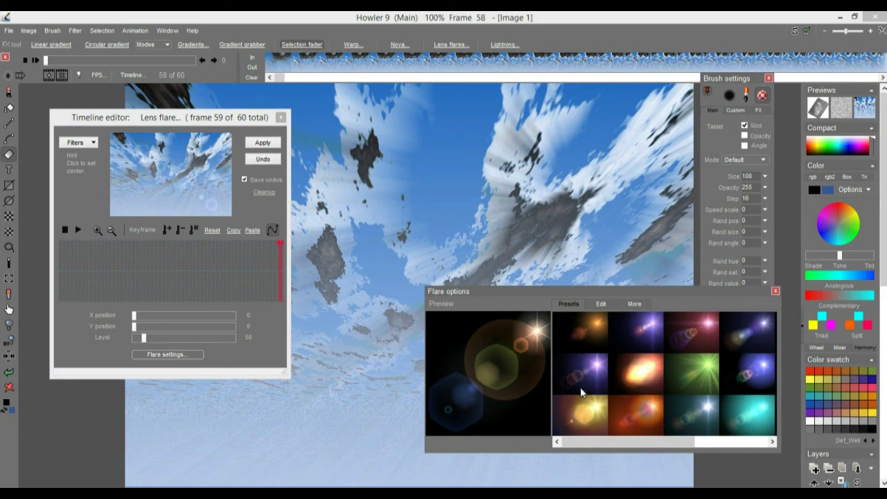
{"action": "left_click", "coordinate": [592, 372]}
On frame 2, set the lens flare to X position 17, Y position 26 and level 63, and add a keyframe
{"action": "left_click_drag", "start_coordinate": [178, 292], "coordinate": [61, 274]}
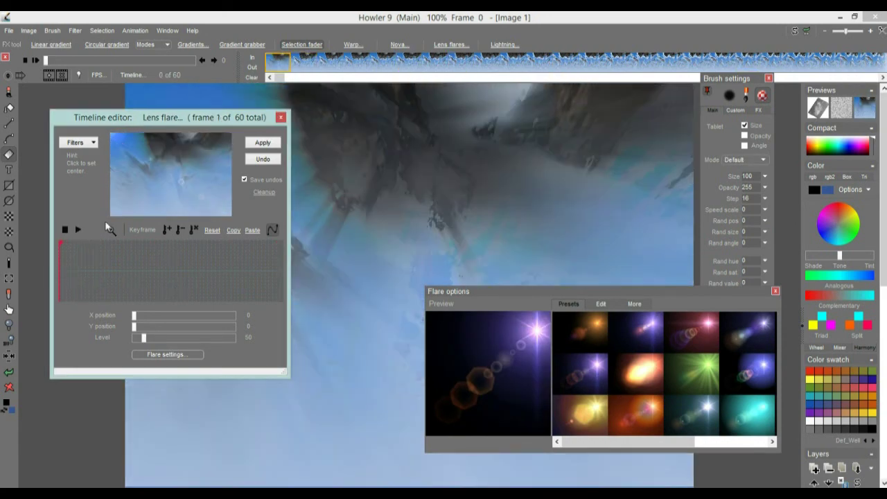
{"action": "left_click", "coordinate": [62, 261]}
{"action": "left_click", "coordinate": [131, 150]}
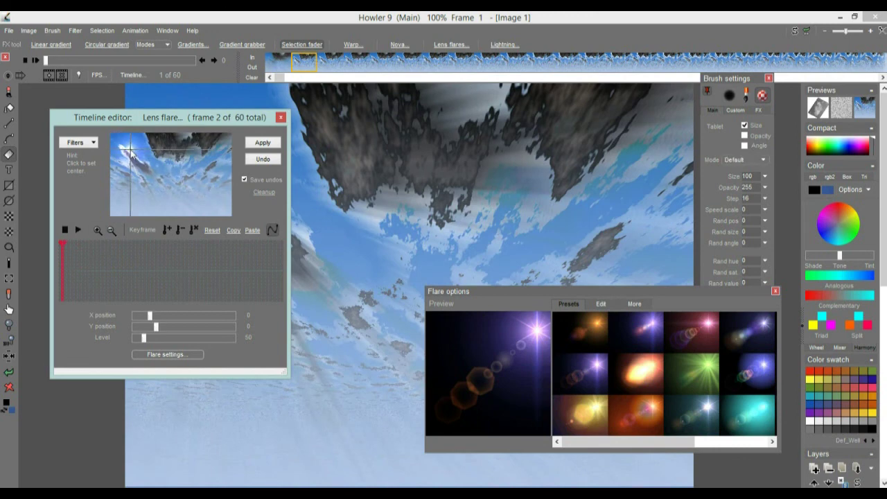
{"action": "left_click_drag", "start_coordinate": [144, 338], "coordinate": [146, 340]}
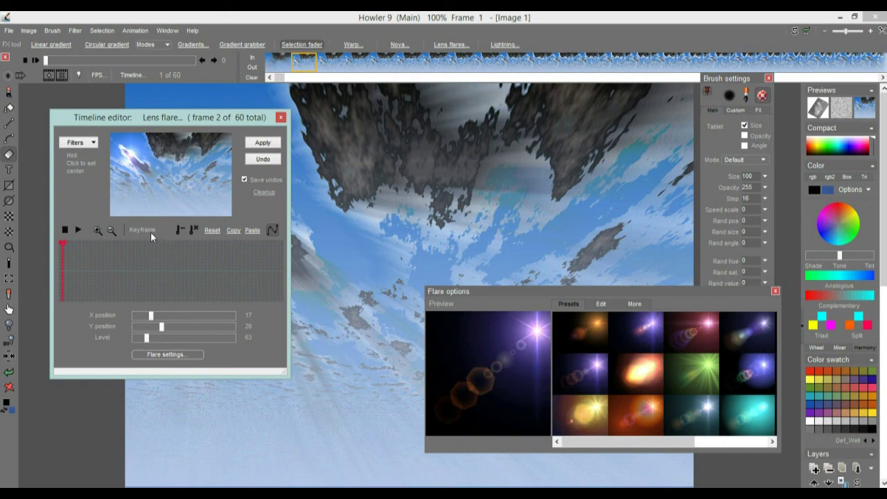
{"action": "left_click", "coordinate": [164, 228]}
On frame 57, move the lens flare center to X 80 and Y 27, raise its level slightly, and add a keyframe
{"action": "left_click_drag", "start_coordinate": [125, 280], "coordinate": [275, 276]}
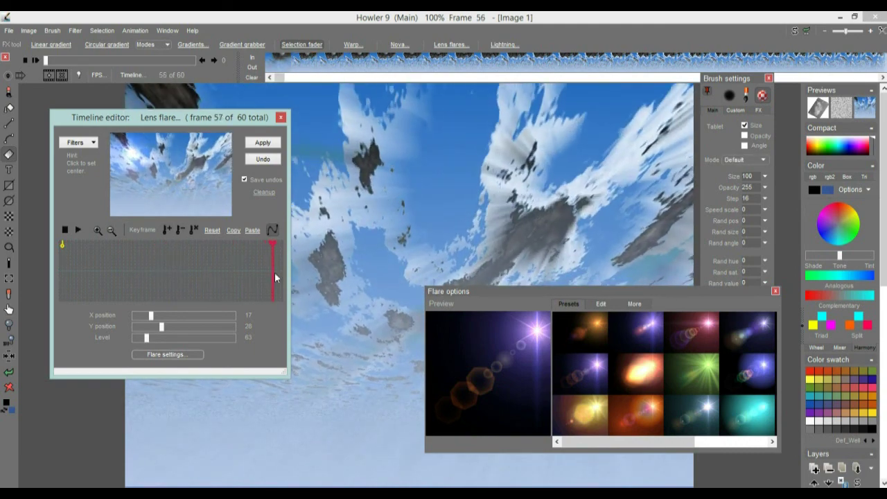
{"action": "left_click", "coordinate": [211, 170]}
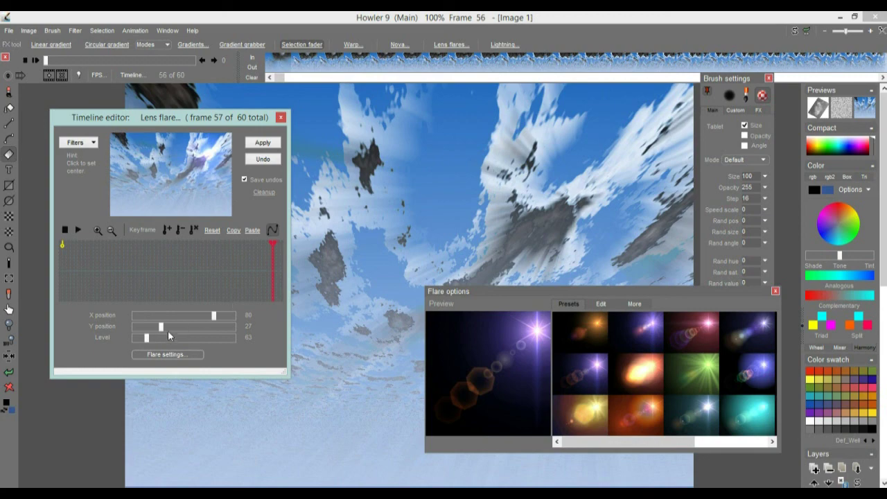
{"action": "left_click_drag", "start_coordinate": [146, 338], "coordinate": [152, 339]}
{"action": "left_click", "coordinate": [166, 229]}
Add brighter lens flare keyframes with level 191 on frame 10 and level 208 on frame 36
{"action": "left_click_drag", "start_coordinate": [247, 259], "coordinate": [94, 259]}
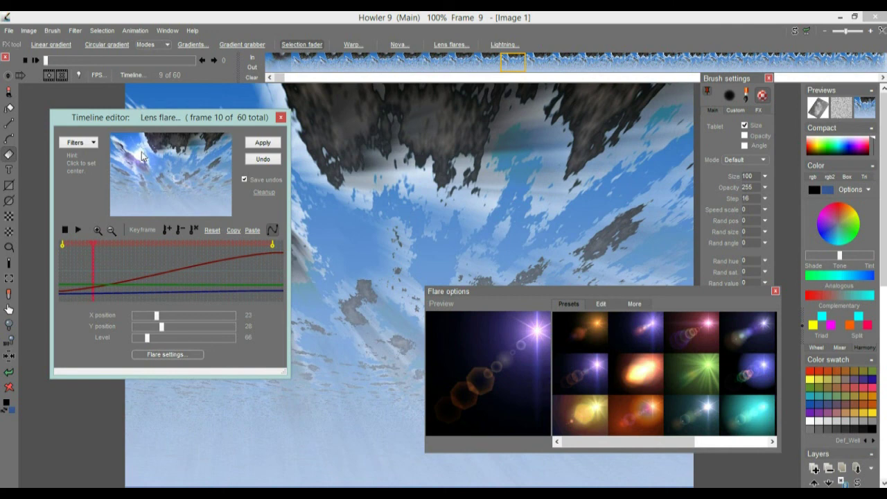
{"action": "left_click_drag", "start_coordinate": [154, 339], "coordinate": [177, 340]}
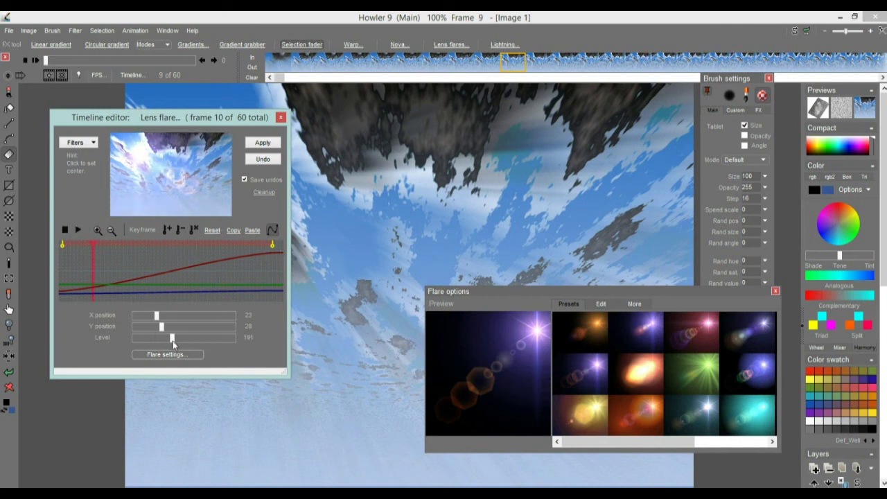
{"action": "left_click", "coordinate": [169, 229]}
{"action": "left_click_drag", "start_coordinate": [153, 261], "coordinate": [192, 271]}
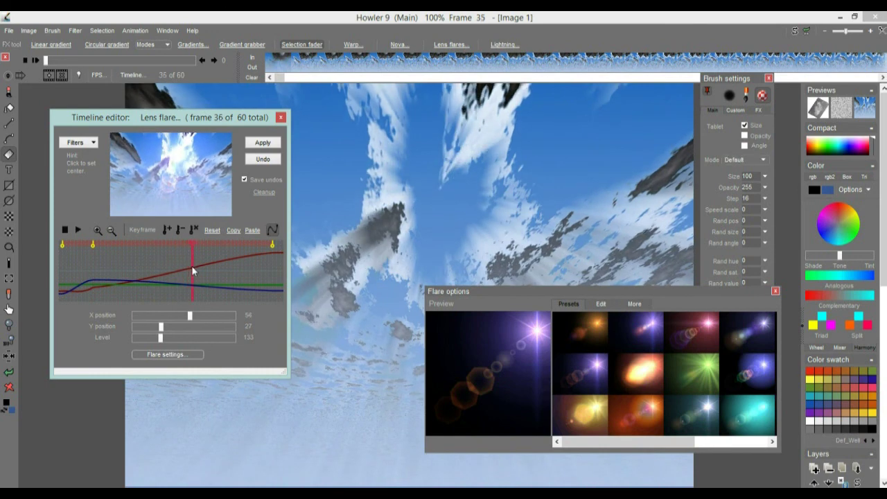
{"action": "left_click", "coordinate": [175, 337]}
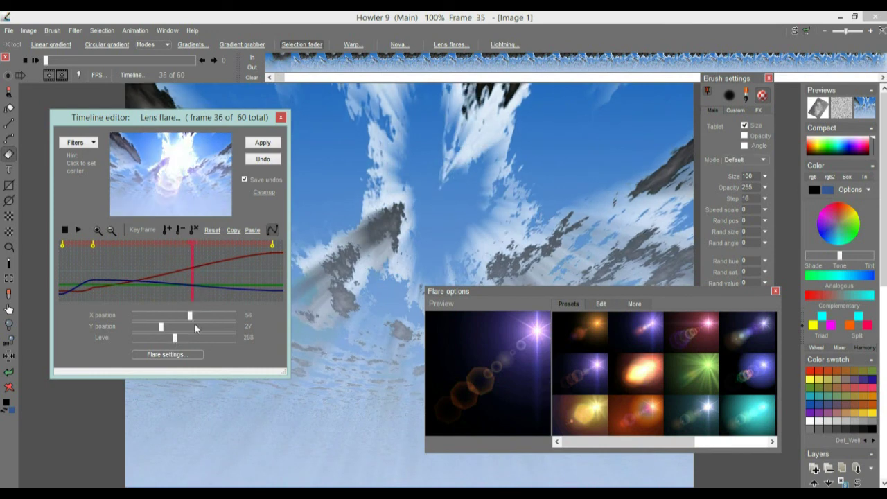
{"action": "left_click", "coordinate": [167, 230]}
{"action": "mouse_move", "coordinate": [211, 288]}
{"action": "left_mouse_down"}
{"action": "mouse_move", "coordinate": [260, 285]}
{"action": "mouse_move", "coordinate": [186, 290]}
{"action": "left_mouse_up"}
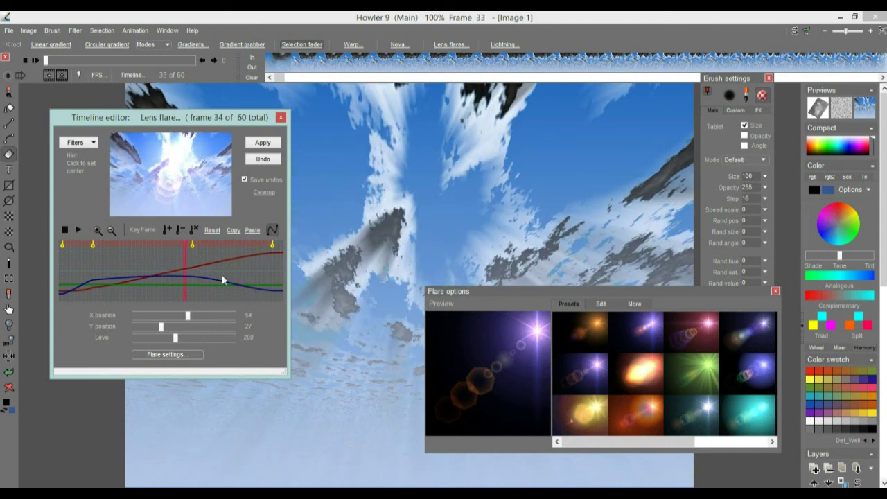
Add lens flare keyframes with level 113 on frame 44 and level 169 on frame 46
{"action": "left_click_drag", "start_coordinate": [209, 262], "coordinate": [223, 279]}
{"action": "left_click_drag", "start_coordinate": [159, 340], "coordinate": [156, 339]}
{"action": "left_click", "coordinate": [168, 229]}
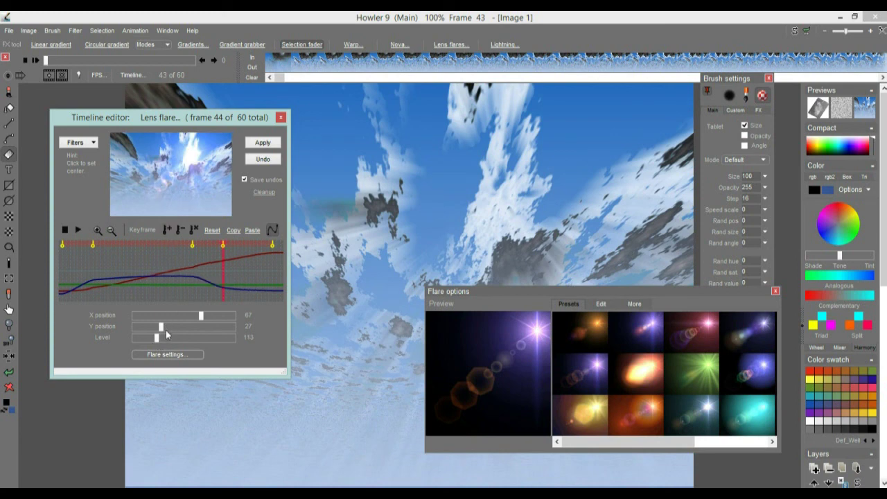
{"action": "left_click", "coordinate": [230, 283]}
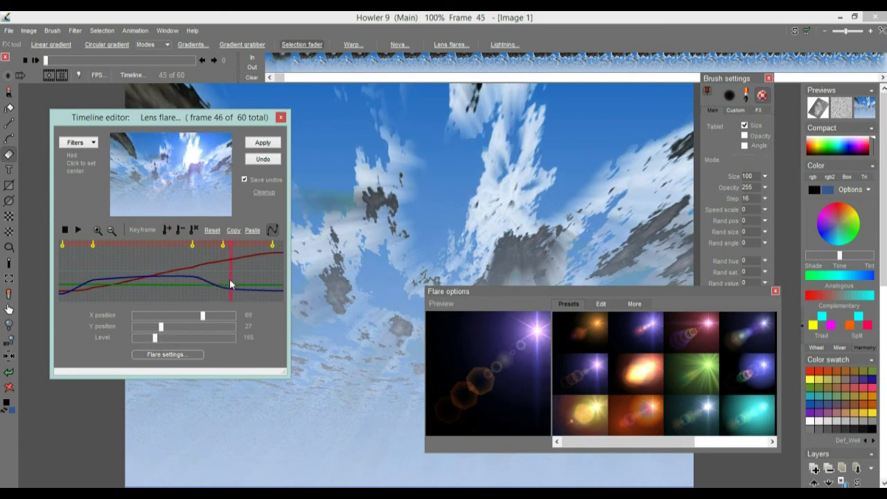
{"action": "left_click", "coordinate": [165, 338]}
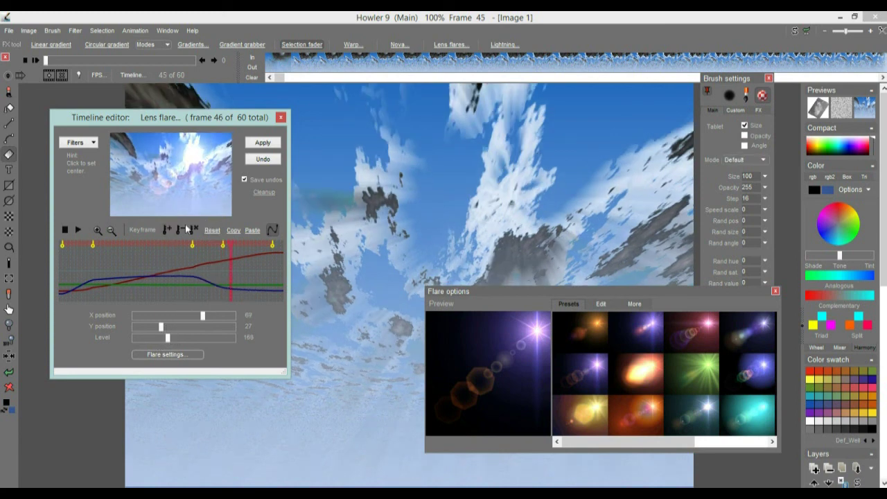
{"action": "left_click", "coordinate": [168, 229]}
Lower the lens flare level to 88 on frame 48 and add a keyframe
{"action": "left_click", "coordinate": [239, 260]}
{"action": "left_click", "coordinate": [159, 338]}
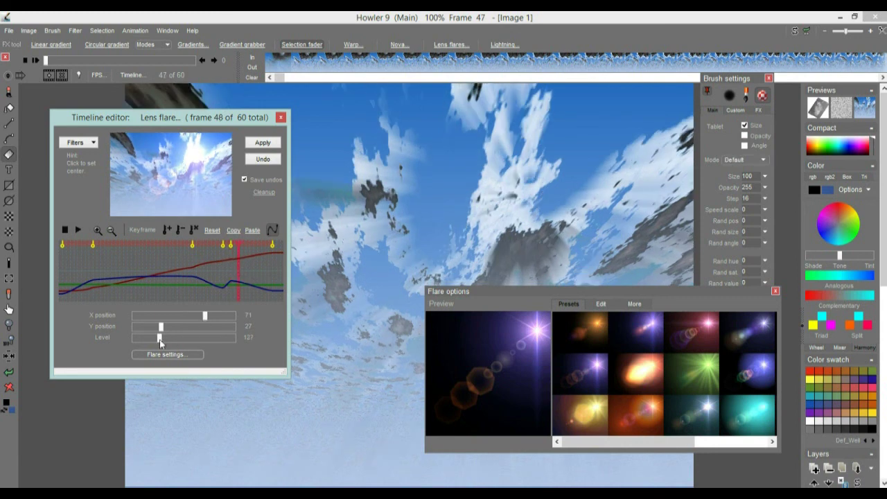
{"action": "left_click_drag", "start_coordinate": [160, 339], "coordinate": [152, 338]}
{"action": "left_click", "coordinate": [168, 229]}
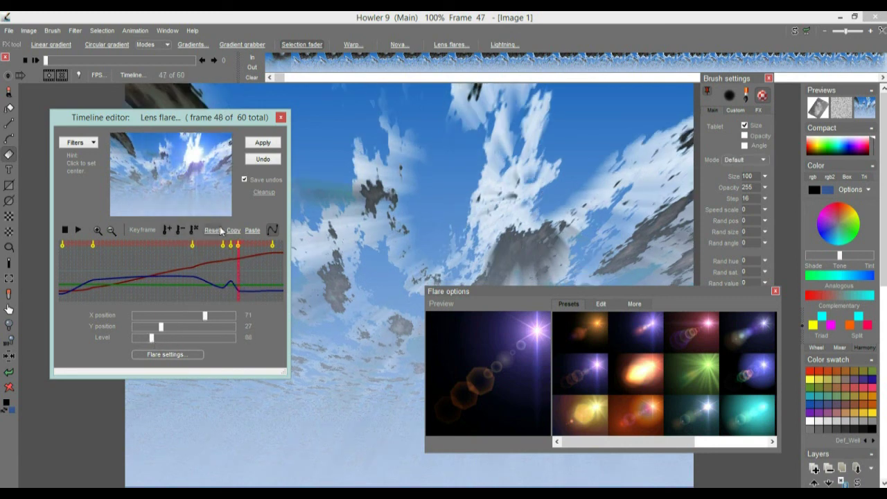
Apply the keyframed lens flare across the animation and play back the result, closing the timeline editor and flare options
{"action": "left_click_drag", "start_coordinate": [208, 269], "coordinate": [287, 263]}
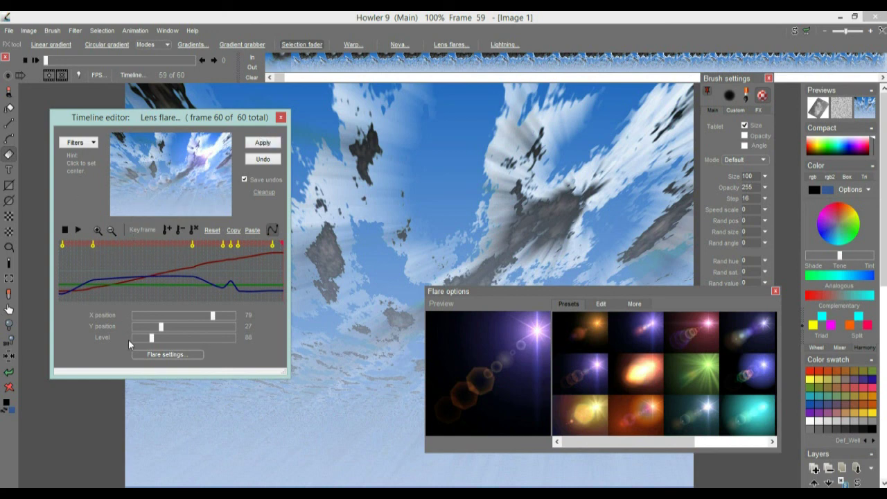
{"action": "left_click", "coordinate": [262, 142]}
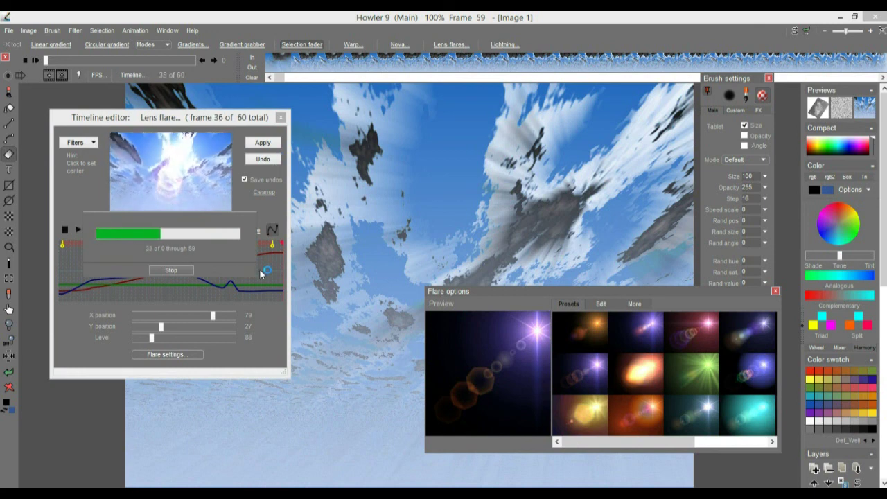
{"action": "left_click", "coordinate": [280, 118]}
{"action": "left_click", "coordinate": [33, 61]}
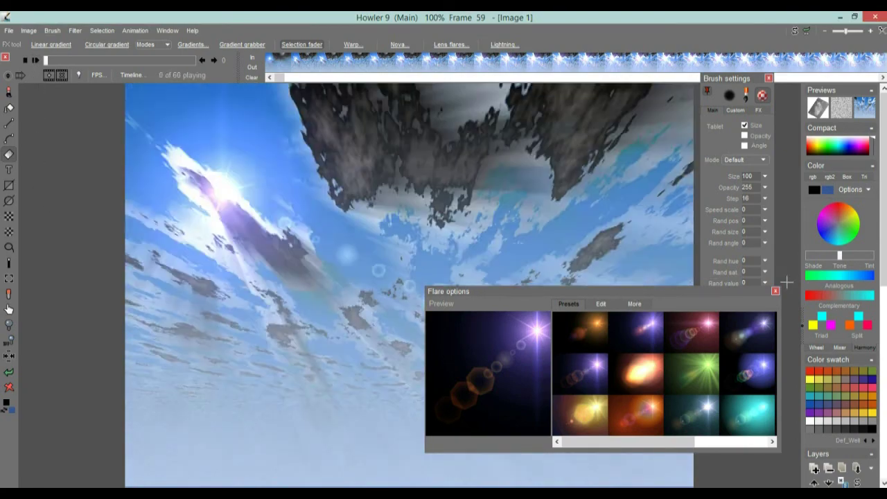
{"action": "left_click", "coordinate": [775, 291]}
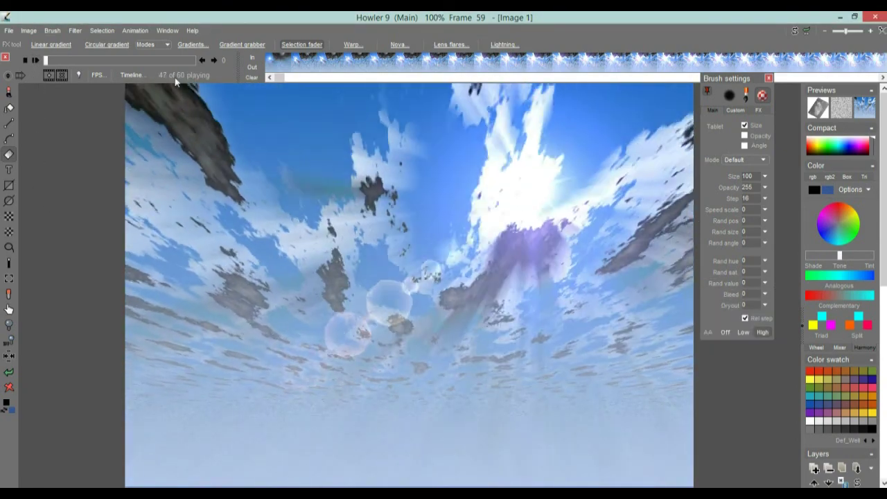
{"action": "left_click", "coordinate": [37, 61]}
Go to frame 42 of the animation, store a copy of its image, and place the copy beside the canvas
{"action": "left_click_drag", "start_coordinate": [44, 61], "coordinate": [152, 56]}
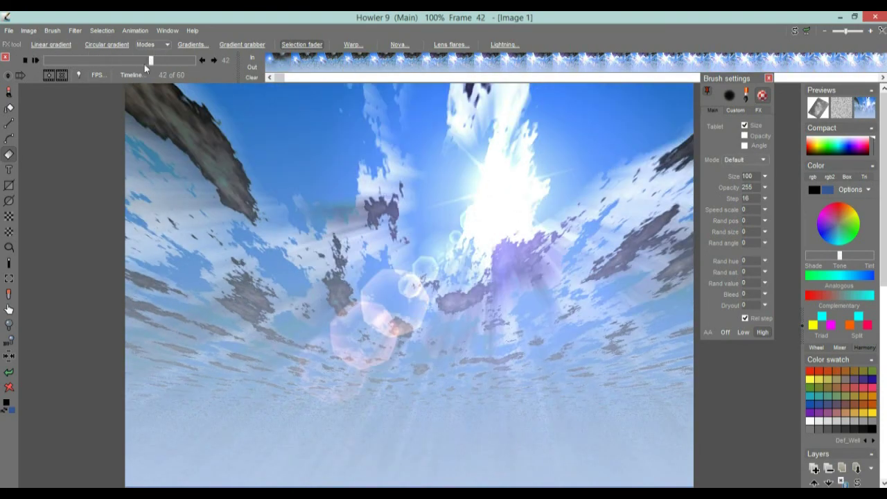
{"action": "left_click", "coordinate": [32, 31]}
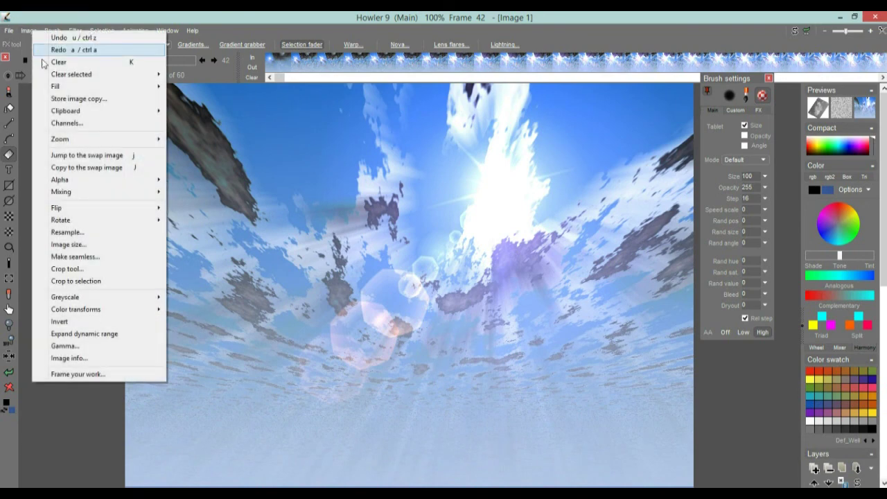
{"action": "left_click", "coordinate": [56, 97]}
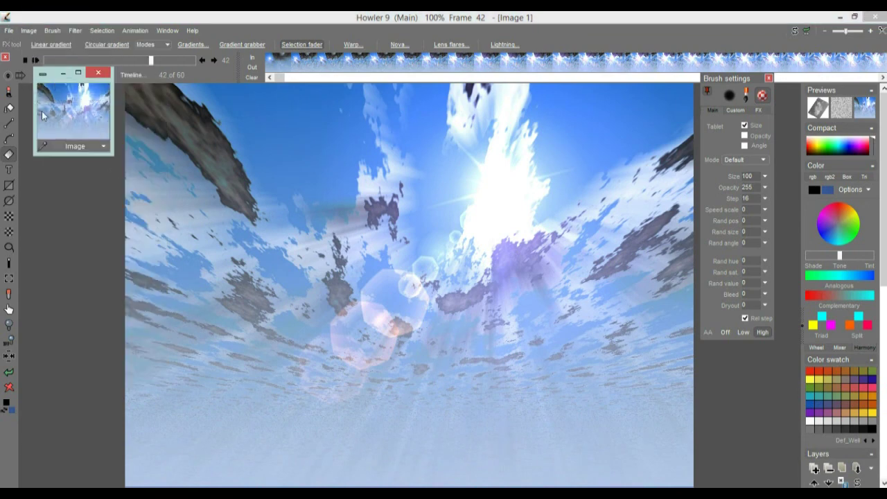
{"action": "left_click_drag", "start_coordinate": [51, 84], "coordinate": [49, 112]}
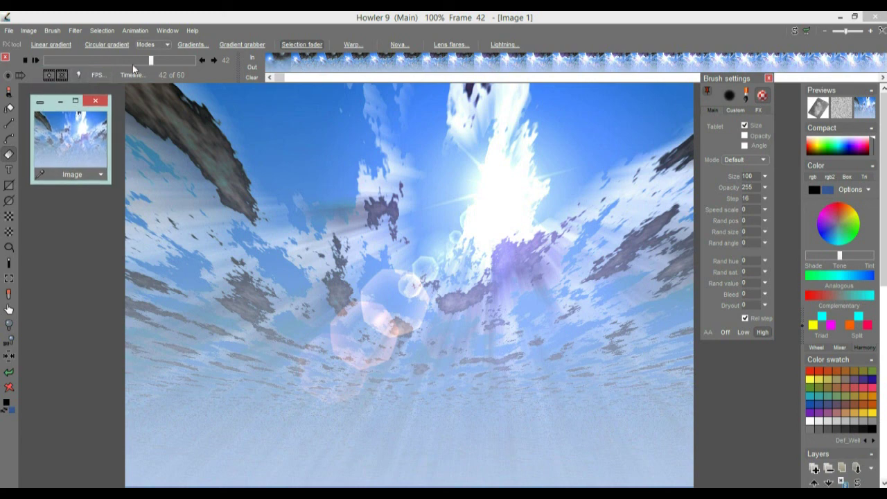
Close the animation controls and free the animation from memory
{"action": "left_click", "coordinate": [5, 56]}
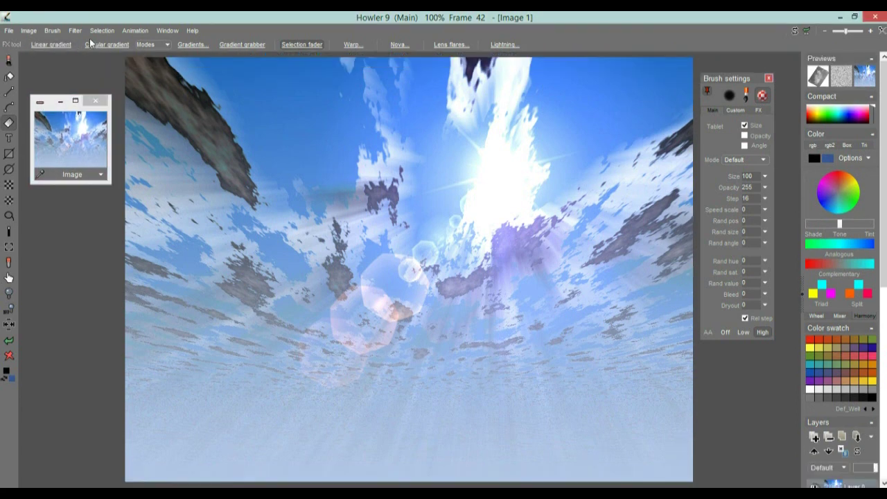
{"action": "left_click", "coordinate": [134, 31]}
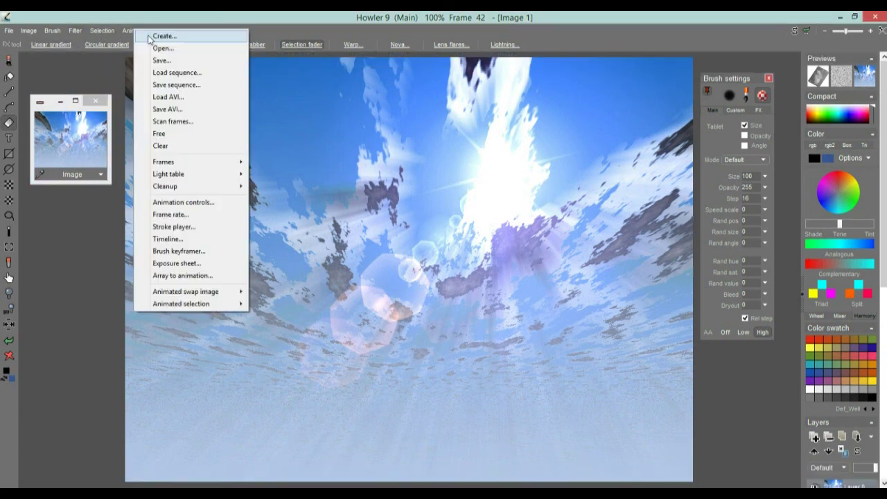
{"action": "left_click", "coordinate": [158, 134]}
{"action": "left_click", "coordinate": [381, 311]}
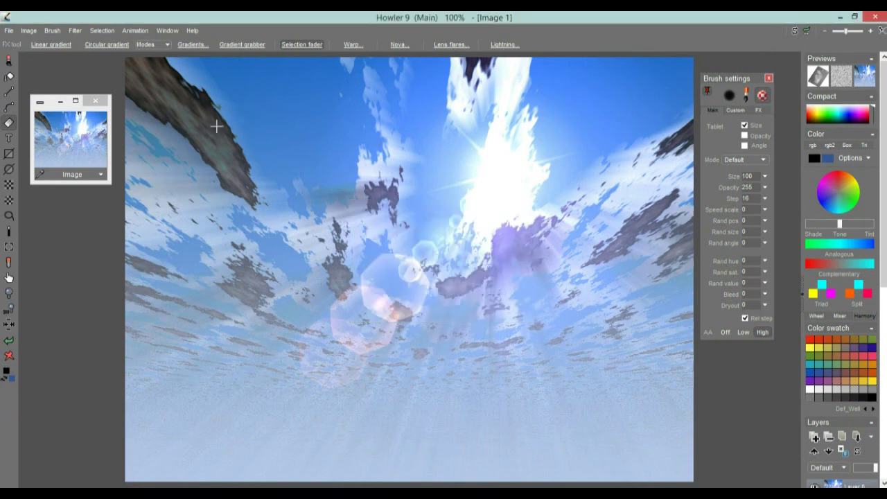
Open the Plasma noise render filter and move its dialog so the preview can be seen
{"action": "left_click", "coordinate": [75, 31]}
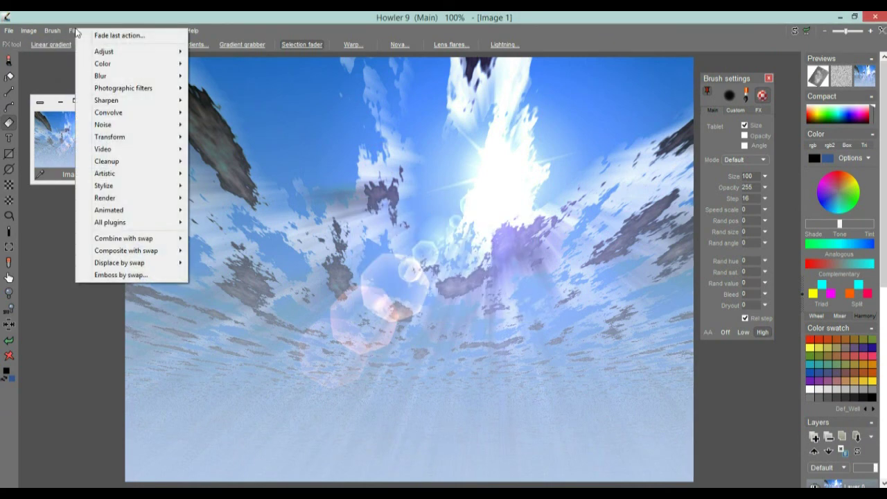
{"action": "mouse_move", "coordinate": [126, 203]}
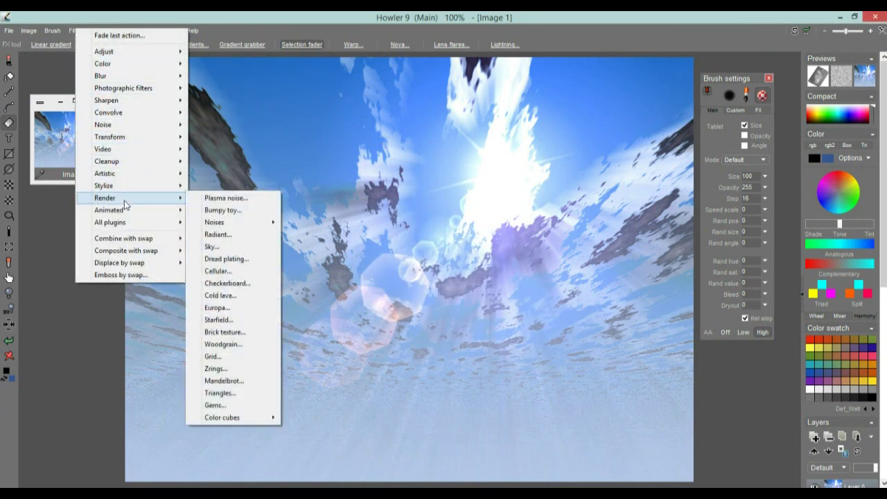
{"action": "left_click", "coordinate": [229, 198]}
{"action": "left_click_drag", "start_coordinate": [430, 151], "coordinate": [222, 173]}
{"action": "left_click_drag", "start_coordinate": [234, 136], "coordinate": [235, 135]}
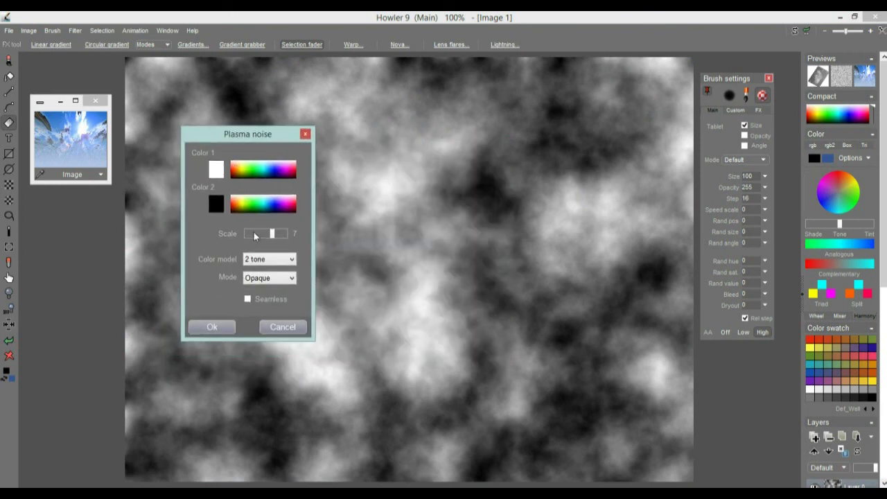
Try the HSV color model for the plasma noise and return it to 2 tone
{"action": "left_click", "coordinate": [267, 260]}
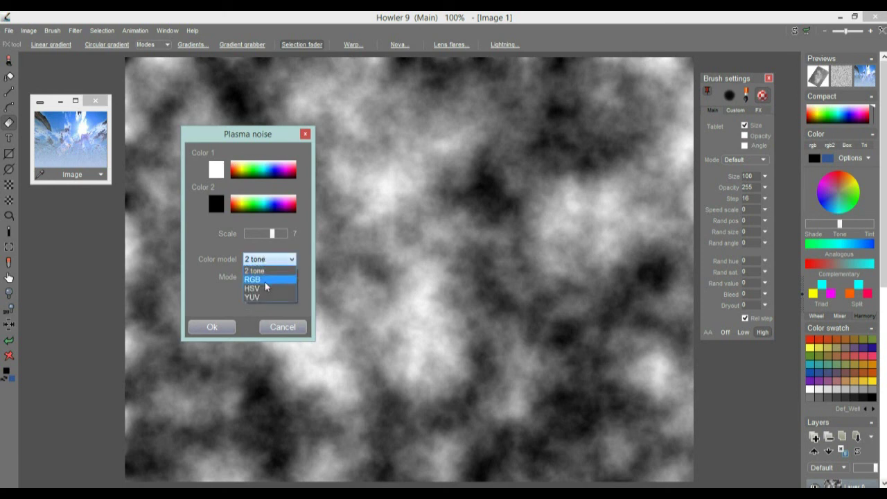
{"action": "left_click", "coordinate": [265, 288]}
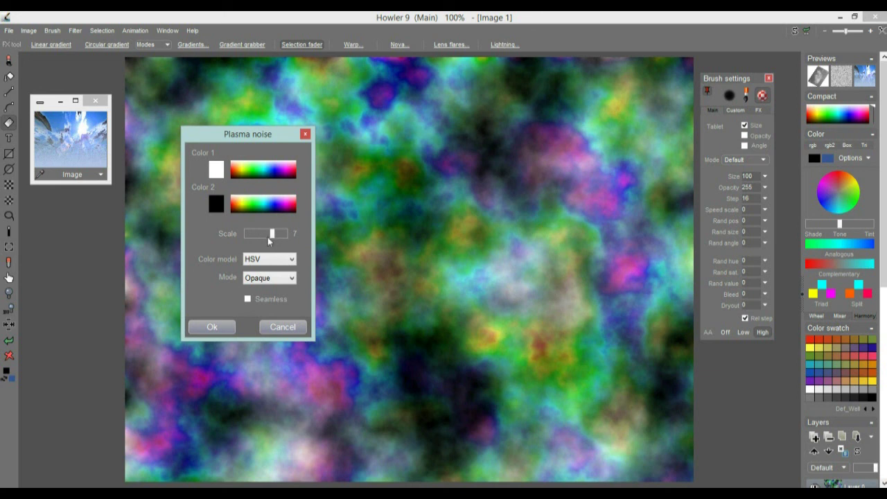
{"action": "left_click", "coordinate": [271, 259]}
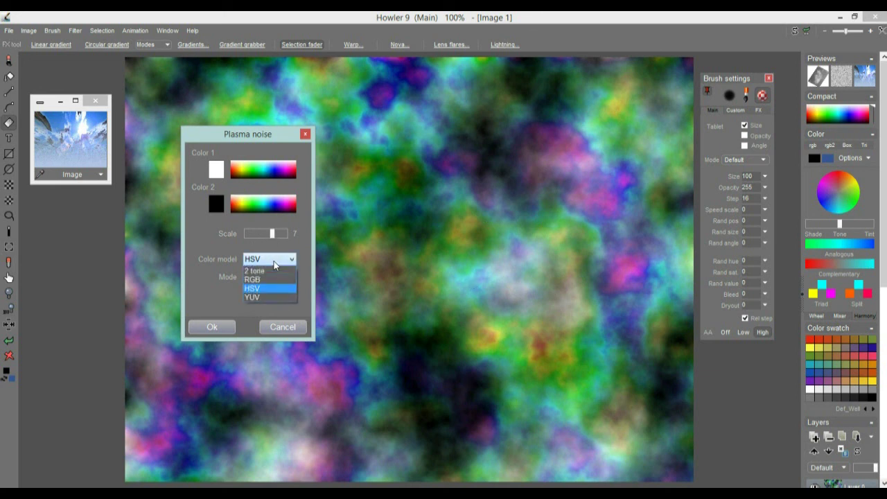
{"action": "left_click", "coordinate": [264, 269]}
Set the plasma noise's color 1 to pale cream and color 2 to sky blue, and move the dialog aside
{"action": "left_click", "coordinate": [240, 167]}
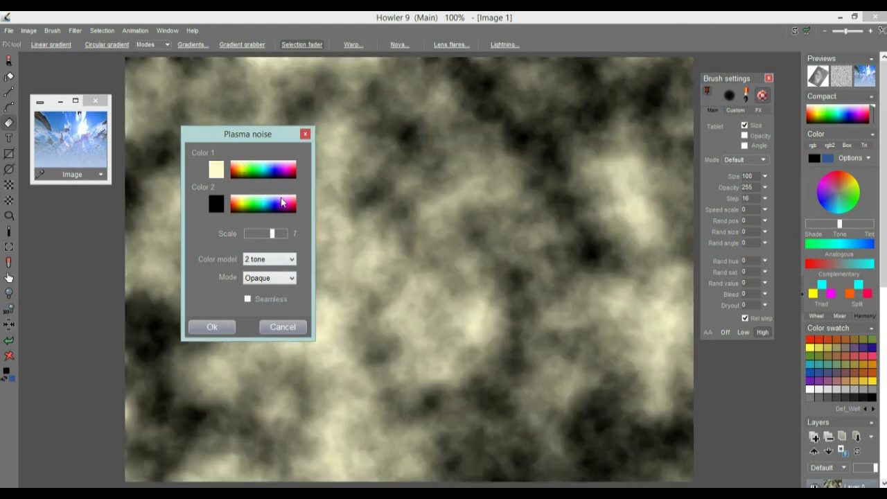
{"action": "left_click", "coordinate": [270, 204]}
{"action": "left_click_drag", "start_coordinate": [266, 202], "coordinate": [269, 203]}
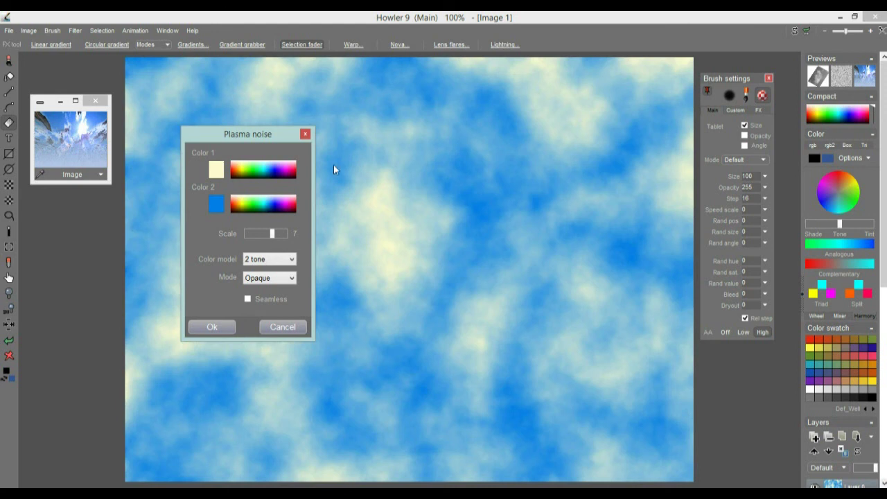
{"action": "mouse_move", "coordinate": [248, 135]}
{"action": "left_mouse_down"}
{"action": "mouse_move", "coordinate": [670, 105]}
{"action": "mouse_move", "coordinate": [722, 201]}
{"action": "mouse_move", "coordinate": [653, 126]}
{"action": "mouse_move", "coordinate": [631, 128]}
{"action": "mouse_move", "coordinate": [637, 141]}
{"action": "mouse_move", "coordinate": [597, 113]}
{"action": "mouse_move", "coordinate": [587, 121]}
{"action": "left_mouse_up"}
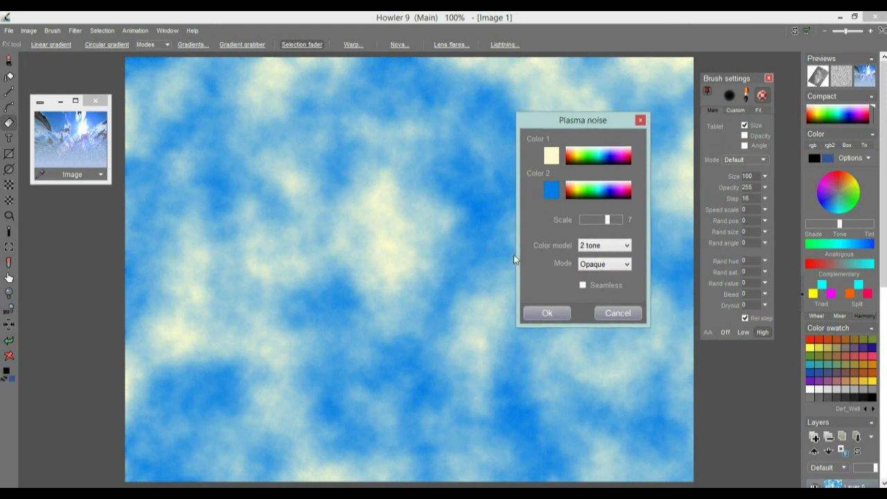
Regenerate the plasma noise clouds at scale 7, make them seamless and apply the filter
{"action": "left_click_drag", "start_coordinate": [607, 219], "coordinate": [608, 223]}
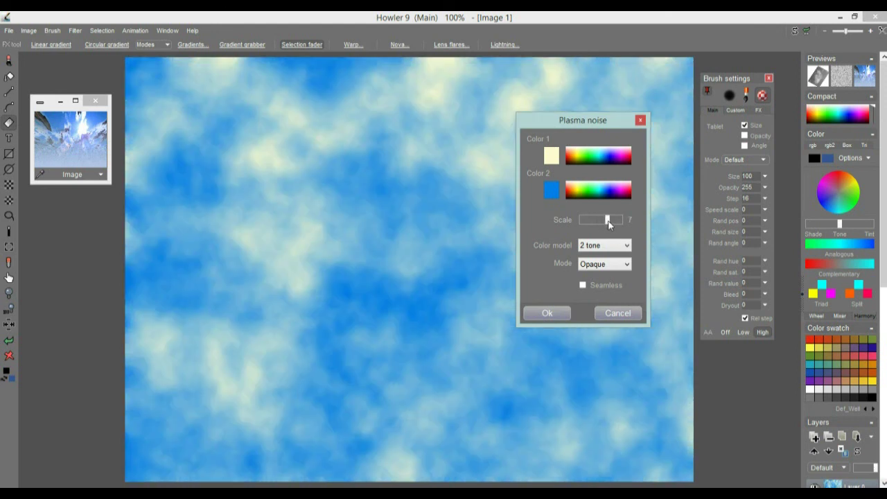
{"action": "left_click", "coordinate": [583, 285]}
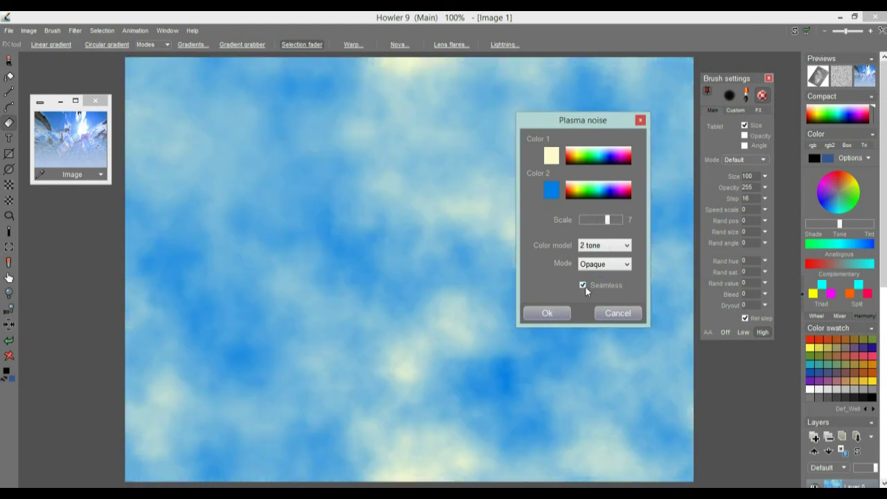
{"action": "left_click", "coordinate": [562, 315]}
Store a copy of the flat plasma cloud image and move its thumbnail window aside
{"action": "left_click", "coordinate": [28, 31]}
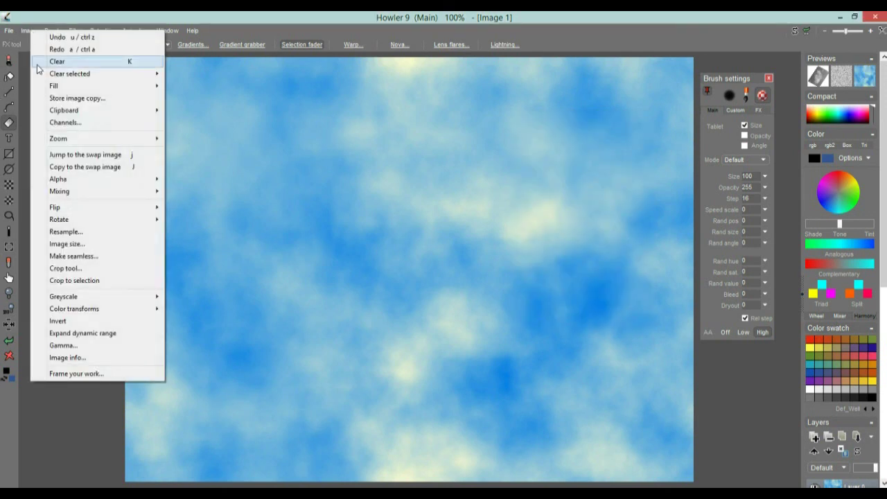
{"action": "left_click", "coordinate": [69, 95]}
{"action": "left_click_drag", "start_coordinate": [50, 79], "coordinate": [695, 396]}
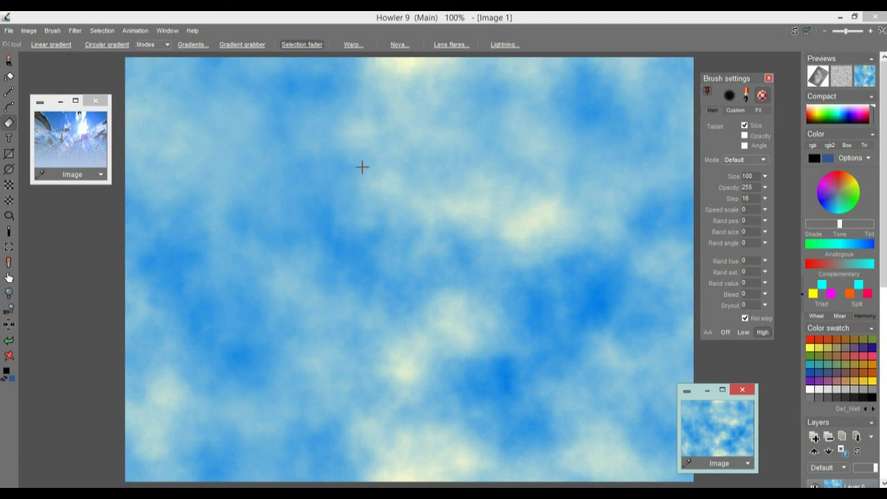
Apply a repeating 3d perspective transform to the clouds, lowering Rotation x and shifting Texture U and Texture V so the sky recedes to a horizon
{"action": "left_click", "coordinate": [77, 32]}
{"action": "mouse_move", "coordinate": [140, 93]}
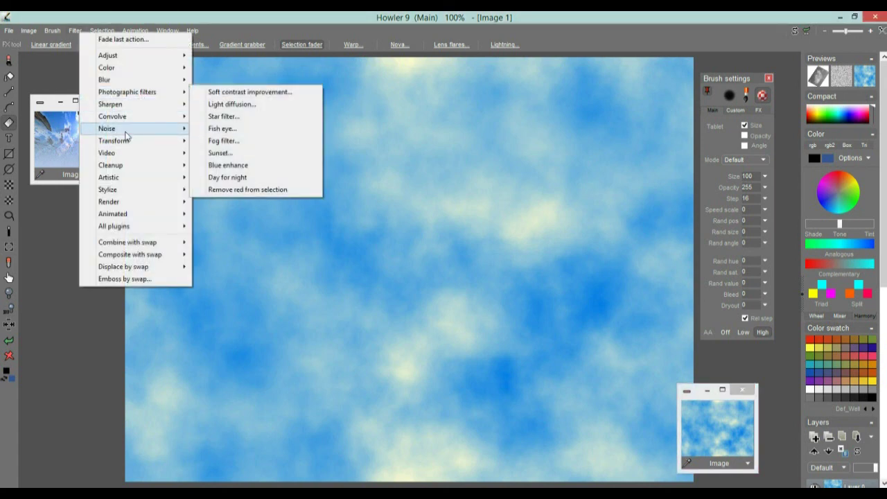
{"action": "mouse_move", "coordinate": [139, 141]}
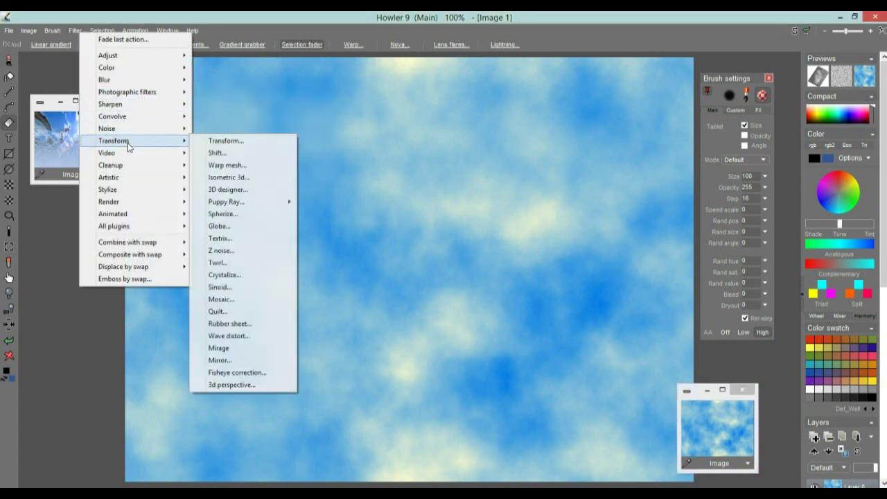
{"action": "left_click", "coordinate": [237, 385]}
{"action": "left_click_drag", "start_coordinate": [413, 199], "coordinate": [159, 230]}
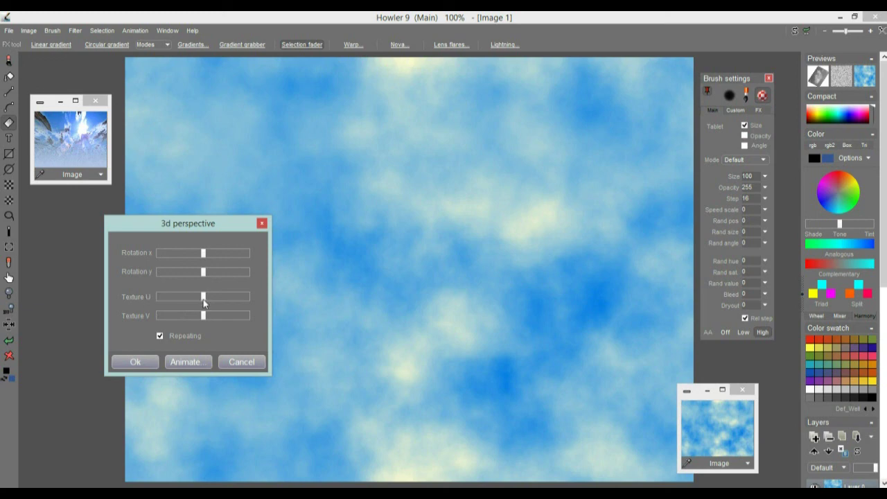
{"action": "left_click_drag", "start_coordinate": [205, 300], "coordinate": [190, 316]}
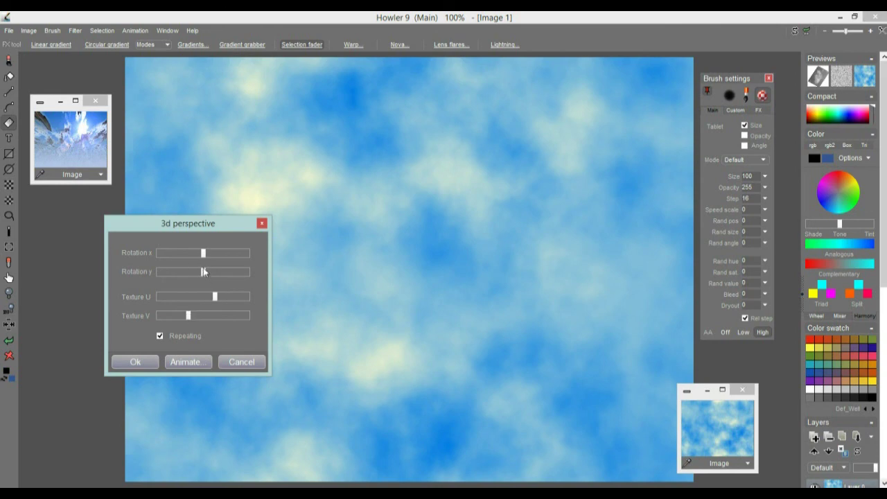
{"action": "mouse_move", "coordinate": [203, 253]}
{"action": "left_mouse_down"}
{"action": "mouse_move", "coordinate": [196, 258]}
{"action": "mouse_move", "coordinate": [219, 257]}
{"action": "mouse_move", "coordinate": [196, 258]}
{"action": "left_mouse_up"}
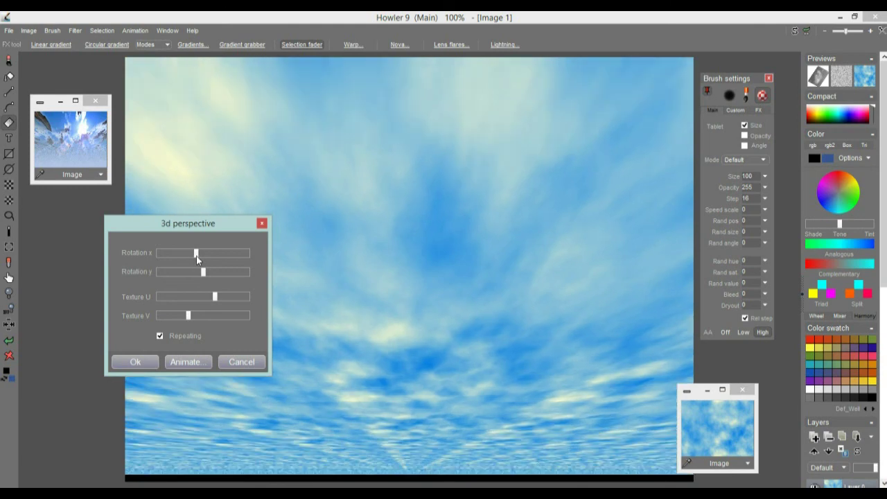
{"action": "left_click_drag", "start_coordinate": [214, 296], "coordinate": [197, 316]}
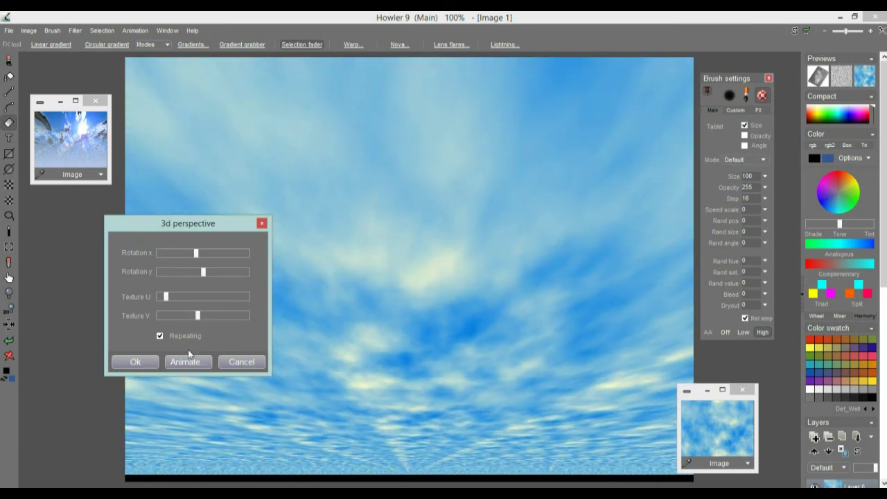
{"action": "left_click", "coordinate": [135, 362]}
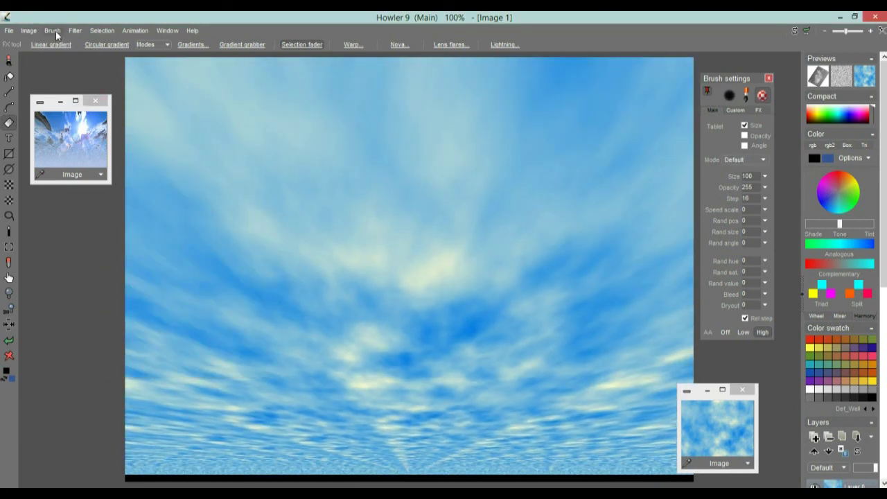
Store a copy of the perspective sky and place its thumbnail below the earlier light-ray sky's thumbnail
{"action": "left_click", "coordinate": [29, 31]}
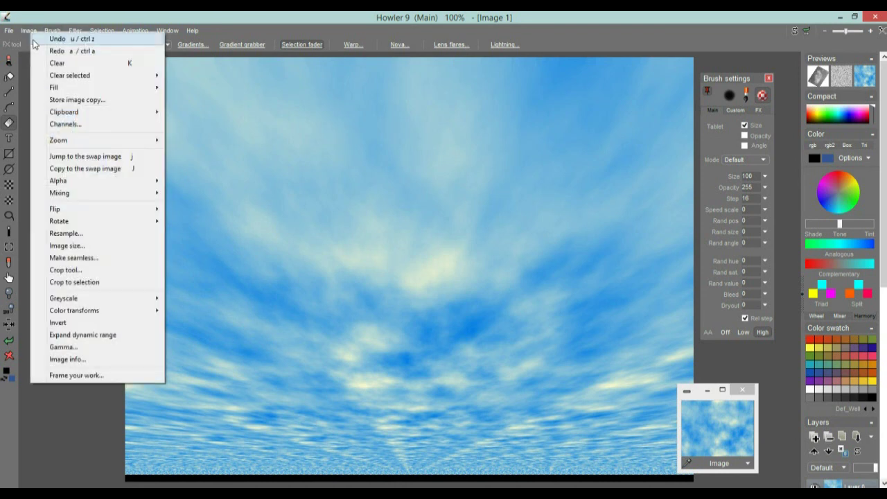
{"action": "left_click", "coordinate": [98, 101]}
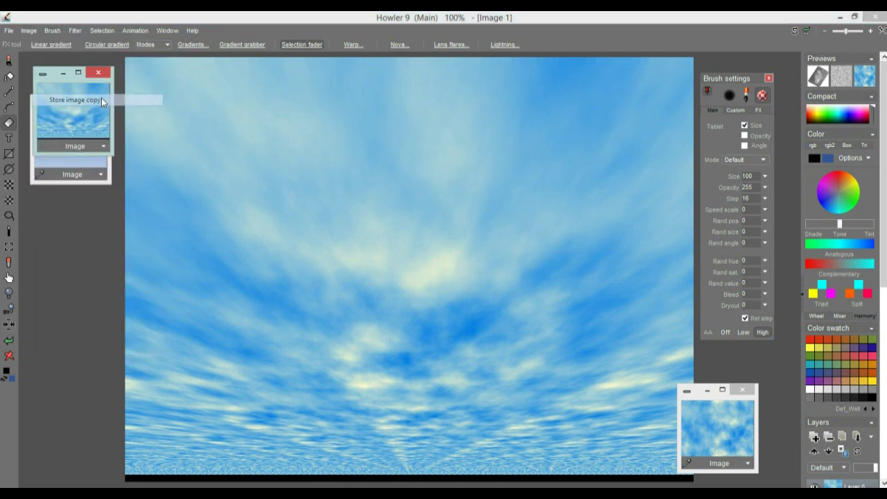
{"action": "left_click_drag", "start_coordinate": [54, 80], "coordinate": [51, 208]}
Bring the stored flat plasma clouds back to the canvas and open them in 3D Designer, moving its dialog off the terrain
{"action": "left_click", "coordinate": [689, 433]}
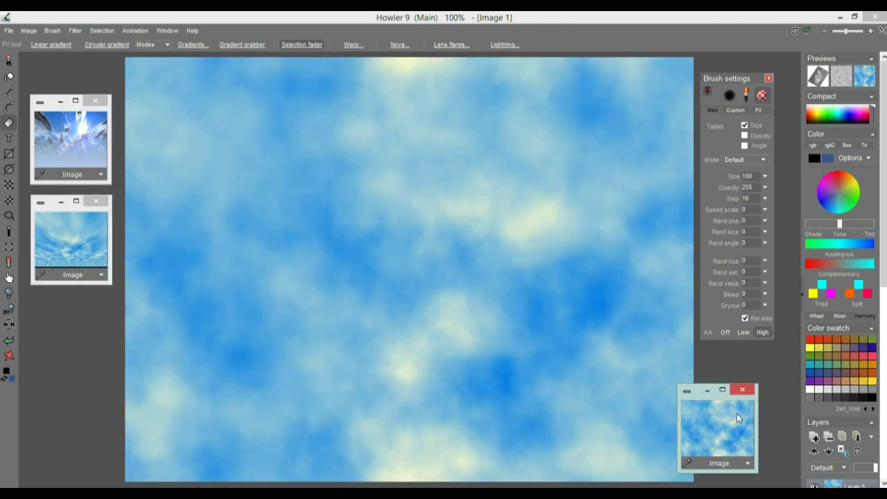
{"action": "left_click", "coordinate": [76, 29]}
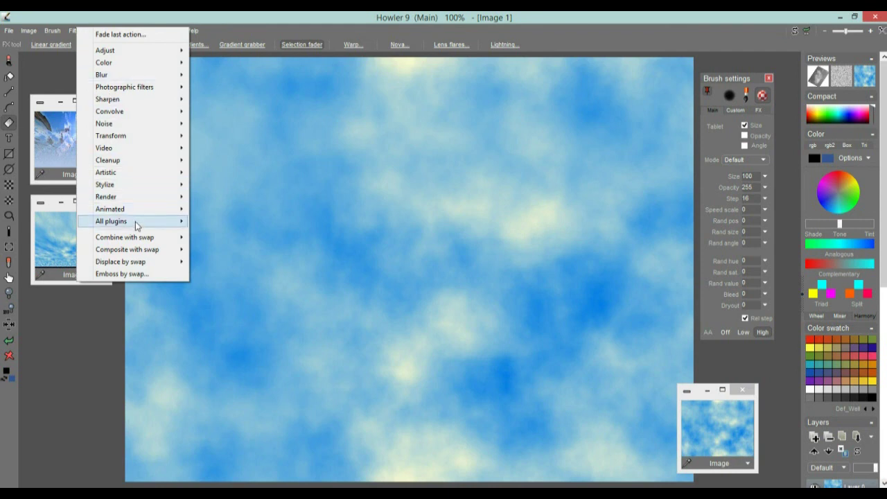
{"action": "mouse_move", "coordinate": [137, 197]}
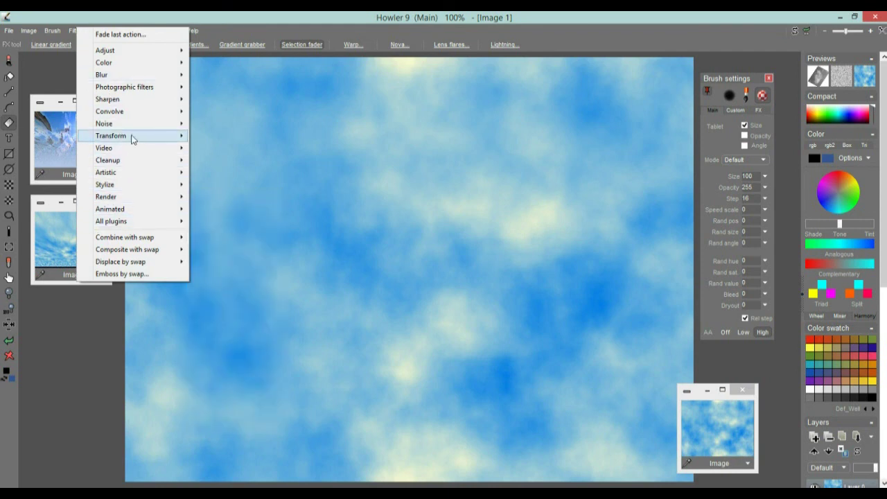
{"action": "mouse_move", "coordinate": [133, 138]}
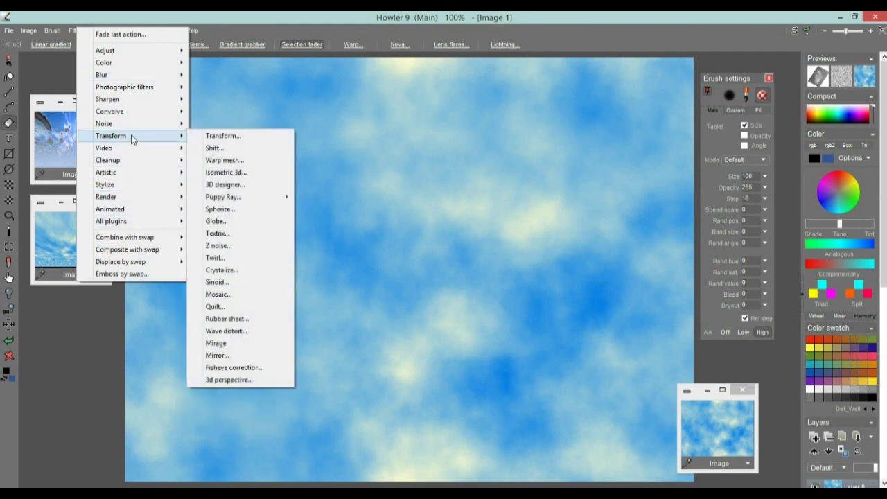
{"action": "left_click", "coordinate": [225, 185]}
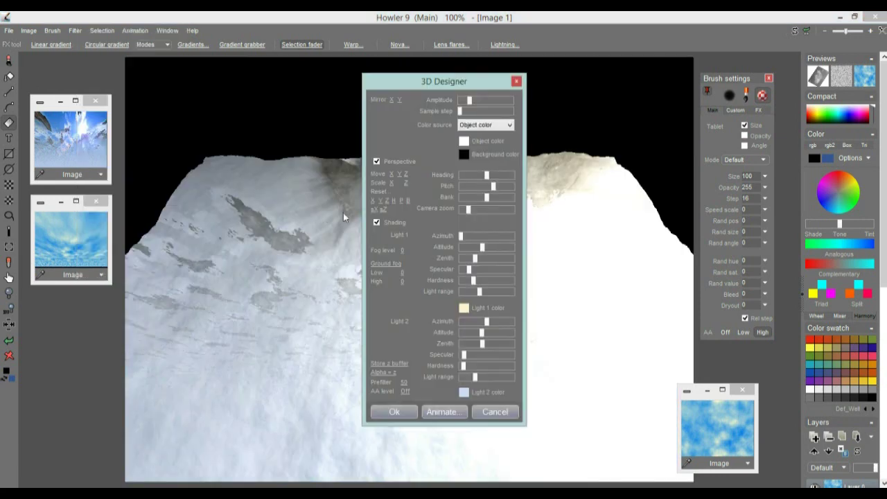
{"action": "left_click_drag", "start_coordinate": [403, 84], "coordinate": [78, 115]}
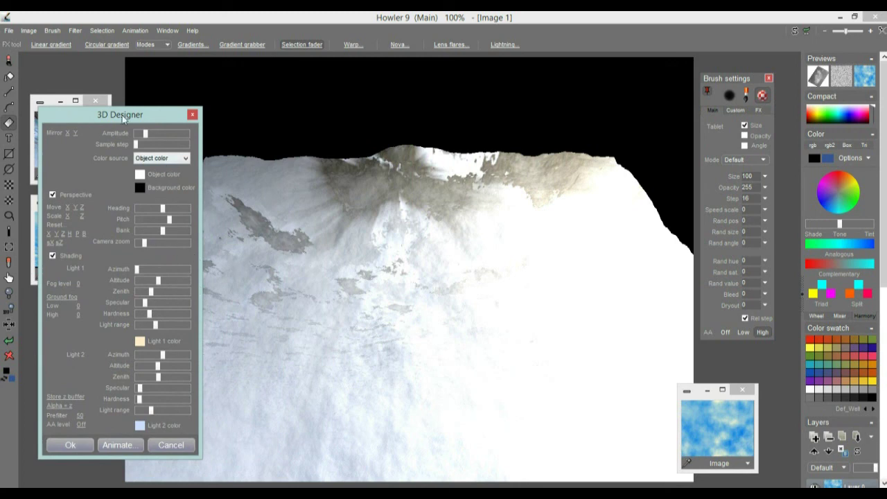
Set the terrain's color source to From image and raise its amplitude for taller mountains
{"action": "left_click", "coordinate": [167, 158]}
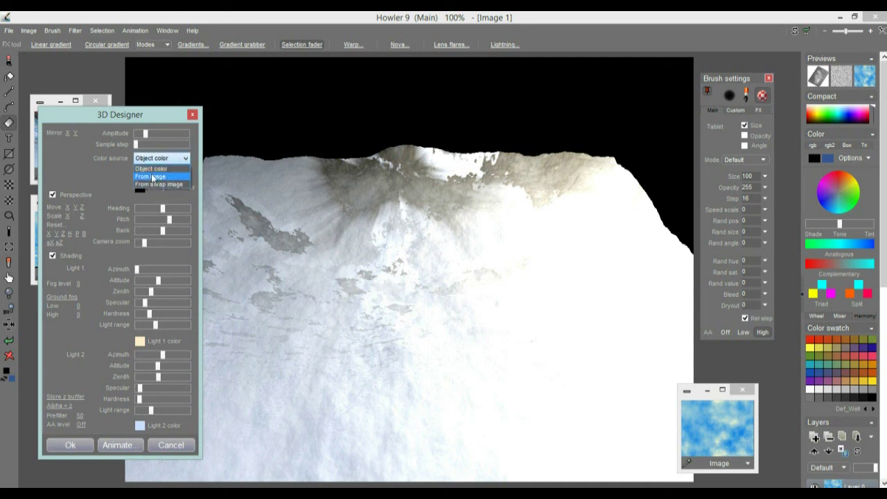
{"action": "left_click", "coordinate": [146, 178]}
{"action": "left_click", "coordinate": [168, 159]}
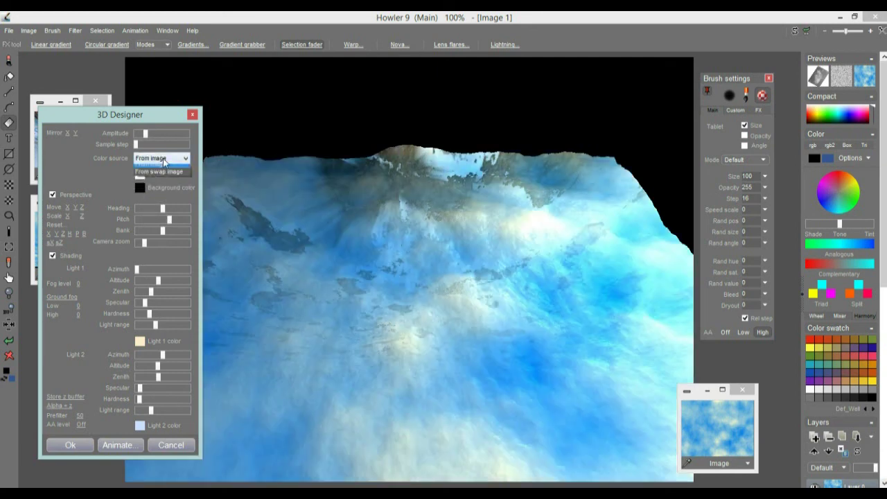
{"action": "left_click", "coordinate": [173, 186]}
{"action": "left_click", "coordinate": [167, 159]}
{"action": "left_click", "coordinate": [156, 178]}
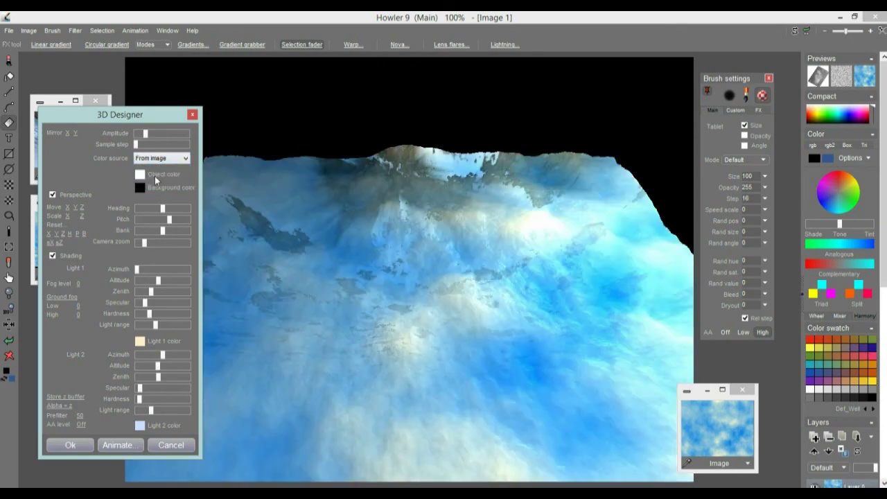
{"action": "left_click_drag", "start_coordinate": [145, 134], "coordinate": [165, 135]}
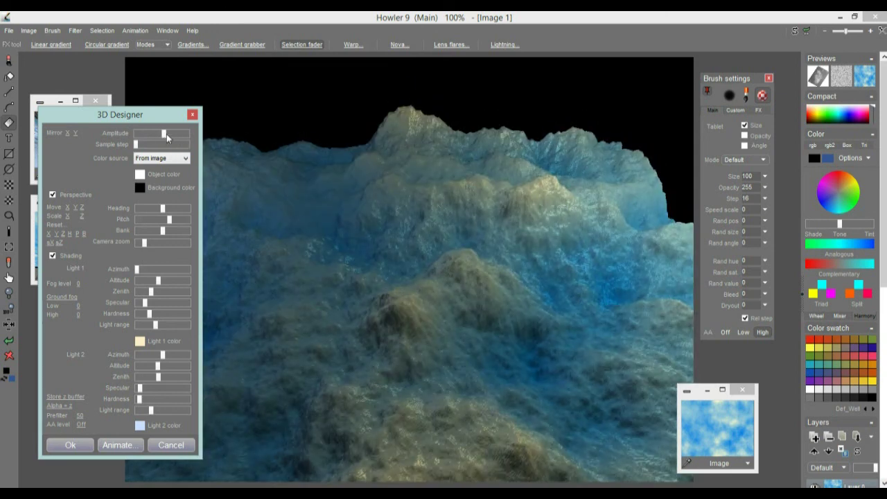
Change the azimuth of Light 1 and Light 2, and slightly lower the terrain view's pitch and camera zoom
{"action": "left_click_drag", "start_coordinate": [151, 118], "coordinate": [144, 78]}
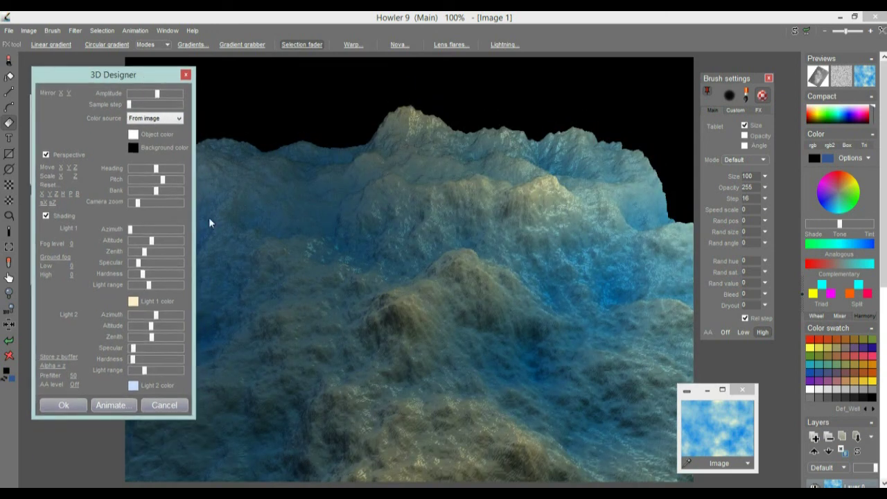
{"action": "left_click_drag", "start_coordinate": [143, 228], "coordinate": [163, 228]}
{"action": "mouse_move", "coordinate": [157, 314]}
{"action": "left_mouse_down"}
{"action": "mouse_move", "coordinate": [174, 315]}
{"action": "mouse_move", "coordinate": [141, 316]}
{"action": "mouse_move", "coordinate": [158, 317]}
{"action": "left_mouse_up"}
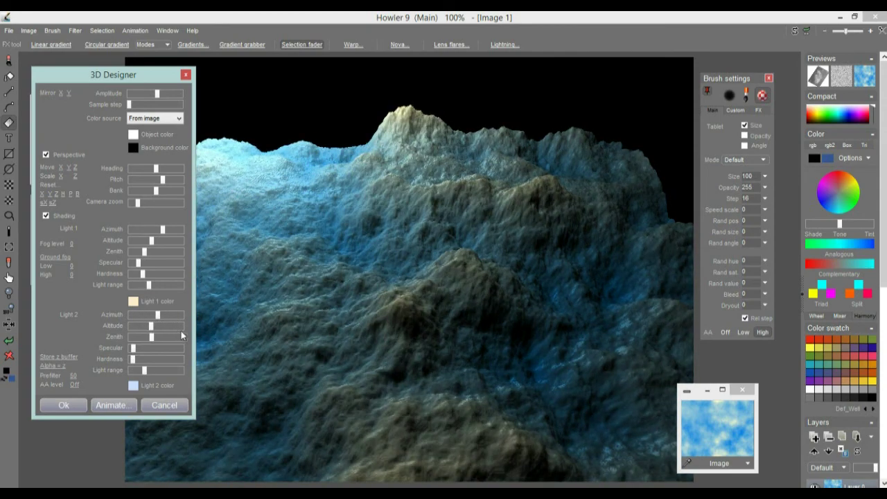
{"action": "left_click_drag", "start_coordinate": [163, 182], "coordinate": [134, 203]}
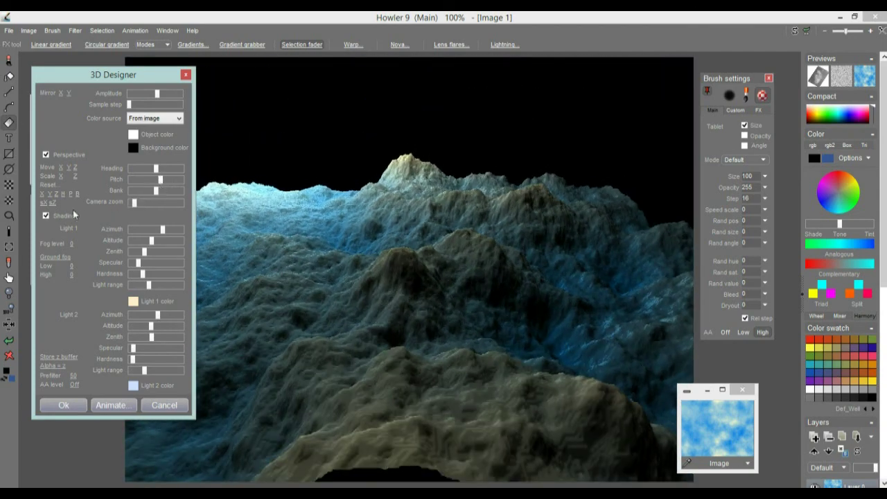
{"action": "mouse_move", "coordinate": [66, 82]}
{"action": "left_mouse_down"}
{"action": "mouse_move", "coordinate": [82, 83]}
{"action": "mouse_move", "coordinate": [61, 84]}
{"action": "left_mouse_up"}
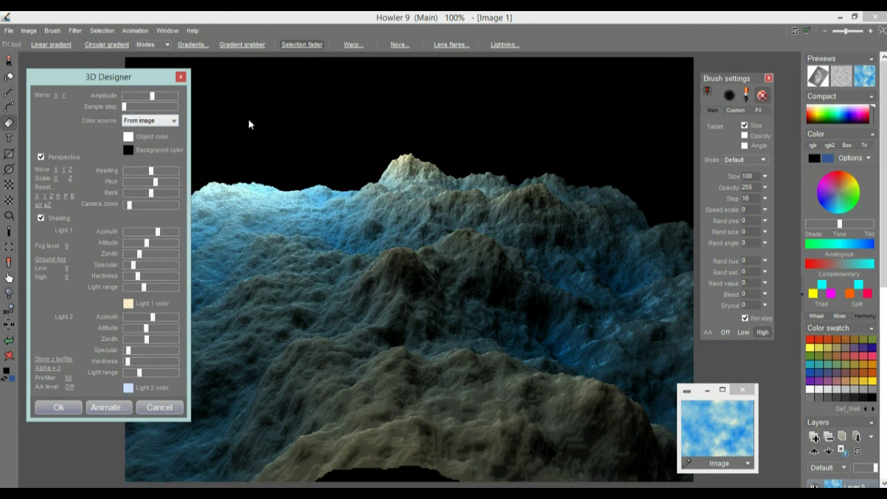
Change the 3D terrain's background color to a muted teal blue
{"action": "left_click", "coordinate": [128, 151]}
{"action": "left_click_drag", "start_coordinate": [163, 194], "coordinate": [161, 257]}
{"action": "left_click", "coordinate": [103, 278]}
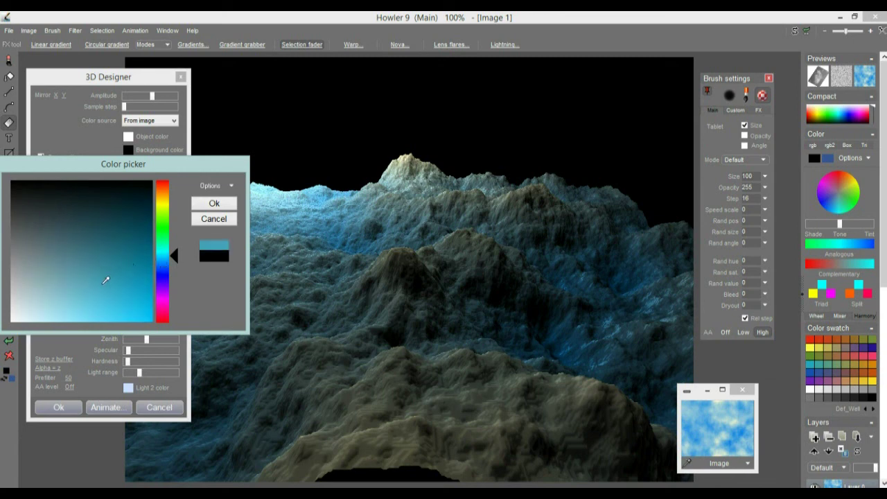
{"action": "left_click", "coordinate": [226, 203]}
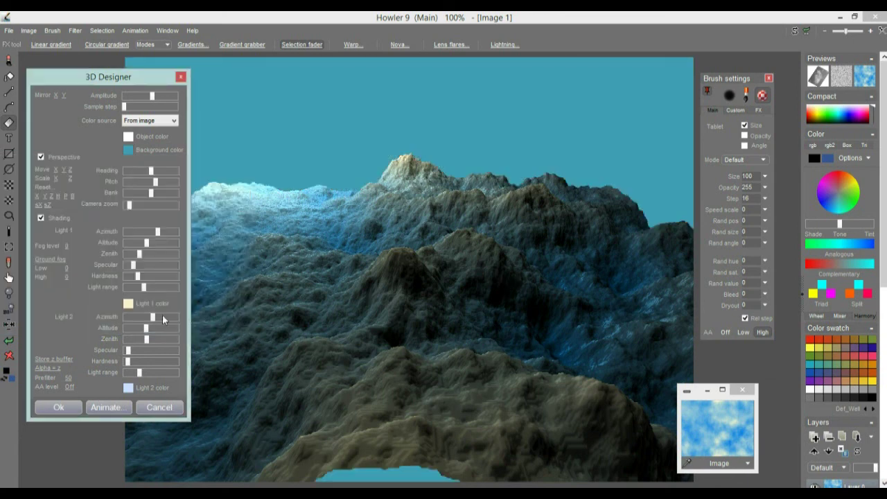
Try non linear ground fog on the terrain, raising its High and Low levels until mist fills the valleys
{"action": "left_click", "coordinate": [55, 267]}
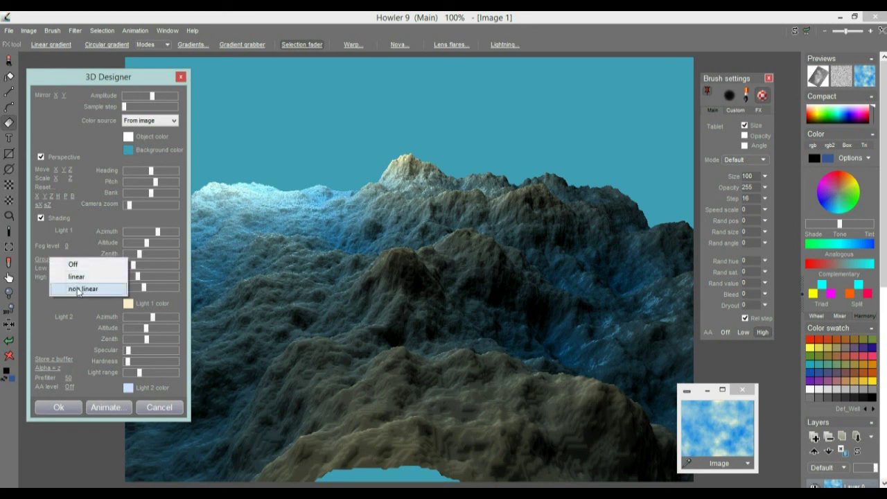
{"action": "left_click", "coordinate": [78, 289]}
{"action": "left_click", "coordinate": [68, 268]}
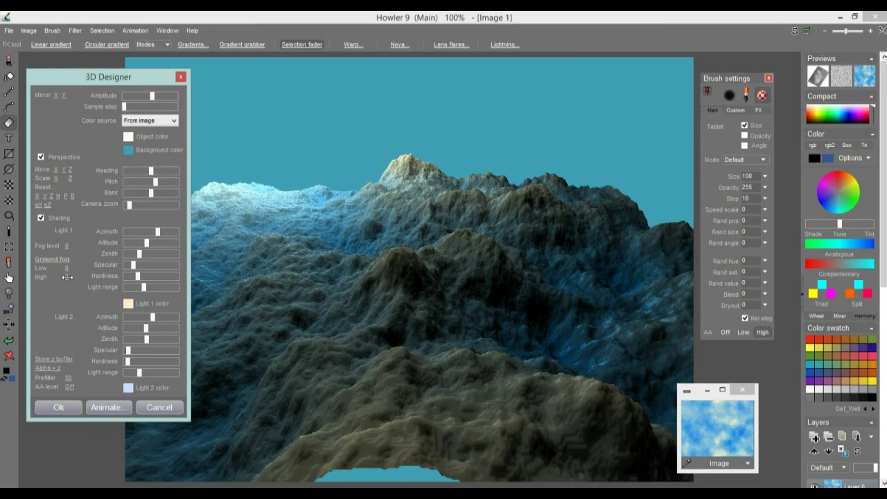
{"action": "left_click_drag", "start_coordinate": [67, 277], "coordinate": [110, 275]}
{"action": "left_click_drag", "start_coordinate": [248, 271], "coordinate": [415, 312]}
{"action": "left_click_drag", "start_coordinate": [63, 269], "coordinate": [396, 273]}
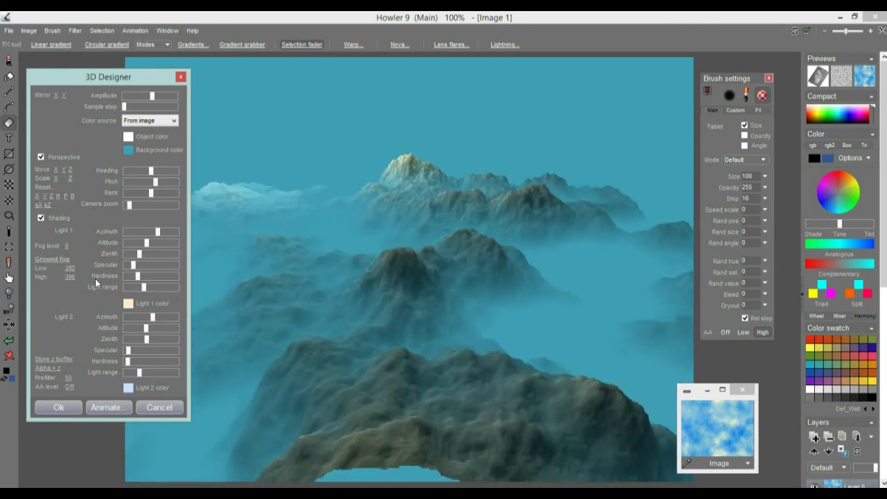
Switch the ground fog to linear and readjust its levels so dense mist fills the valleys between the peaks
{"action": "left_click", "coordinate": [50, 261]}
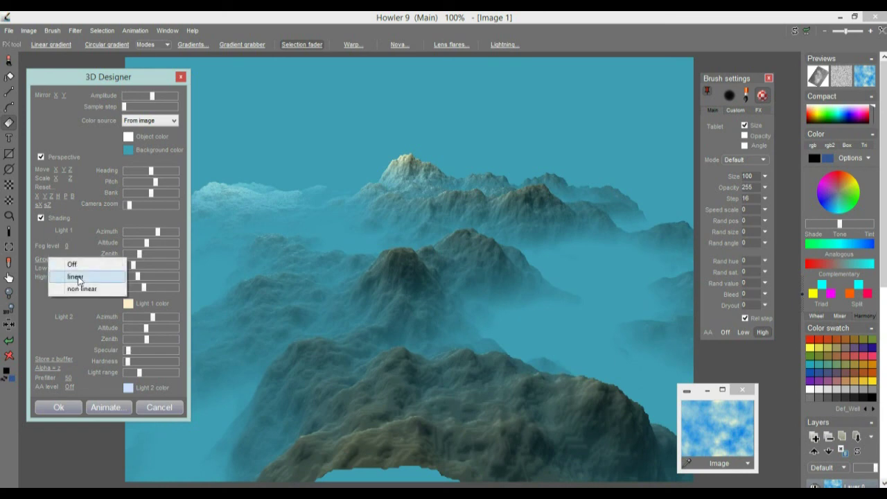
{"action": "left_click", "coordinate": [77, 277]}
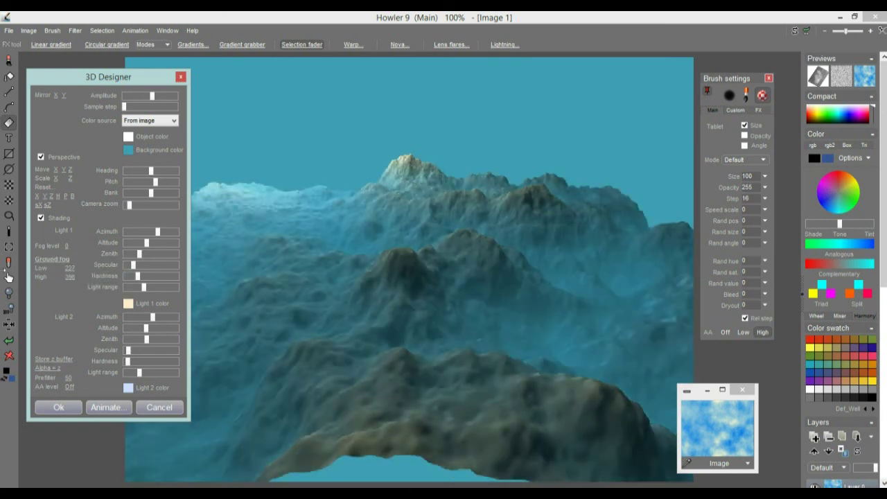
{"action": "left_click_drag", "start_coordinate": [69, 268], "coordinate": [284, 254]}
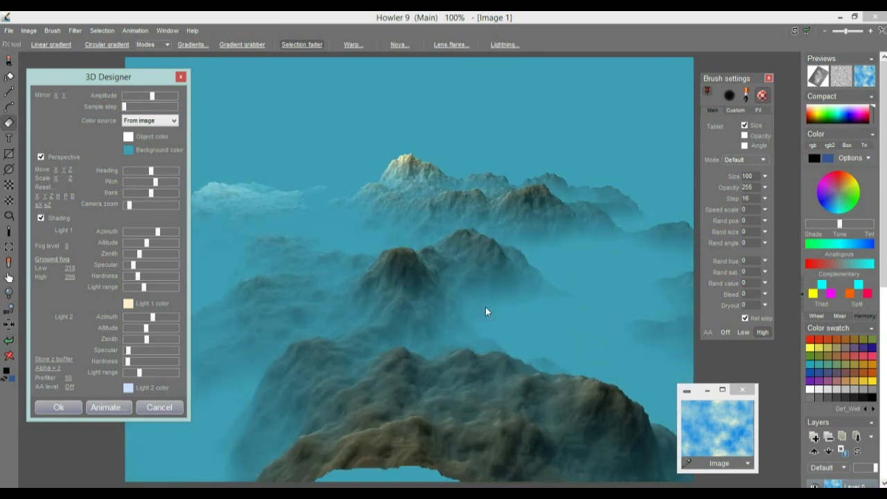
Flatten the 3D terrain by reducing its amplitude to the minimum, and set the ground fog's Low to 204 and High to 270
{"action": "left_click_drag", "start_coordinate": [153, 97], "coordinate": [114, 106]}
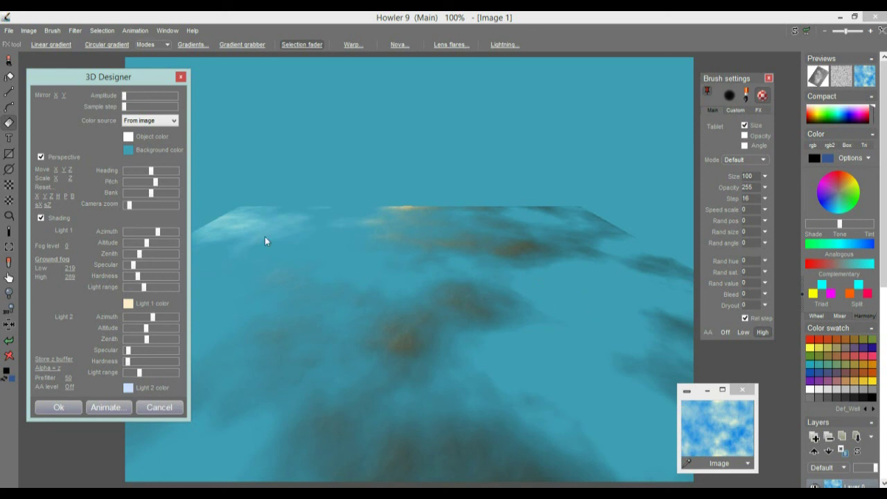
{"action": "left_click_drag", "start_coordinate": [71, 268], "coordinate": [43, 285]}
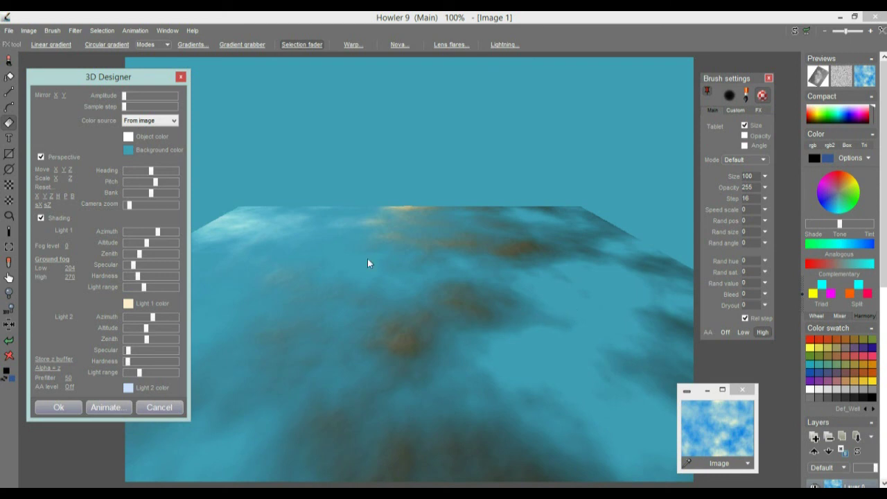
Adjust the flat cloud plane's pitch slightly, reduce the camera zoom, and scale the plane up to fill more of the view
{"action": "mouse_move", "coordinate": [155, 182]}
{"action": "left_mouse_down"}
{"action": "mouse_move", "coordinate": [147, 186]}
{"action": "mouse_move", "coordinate": [155, 183]}
{"action": "left_mouse_up"}
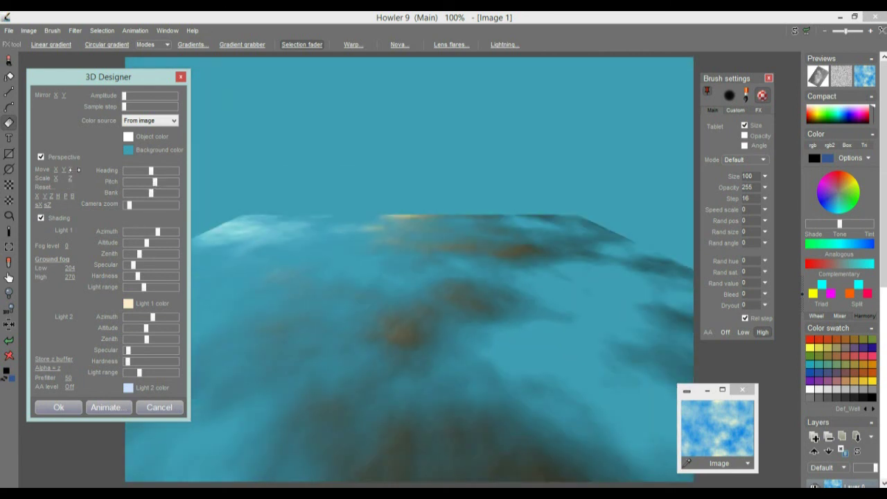
{"action": "left_click_drag", "start_coordinate": [129, 205], "coordinate": [150, 194]}
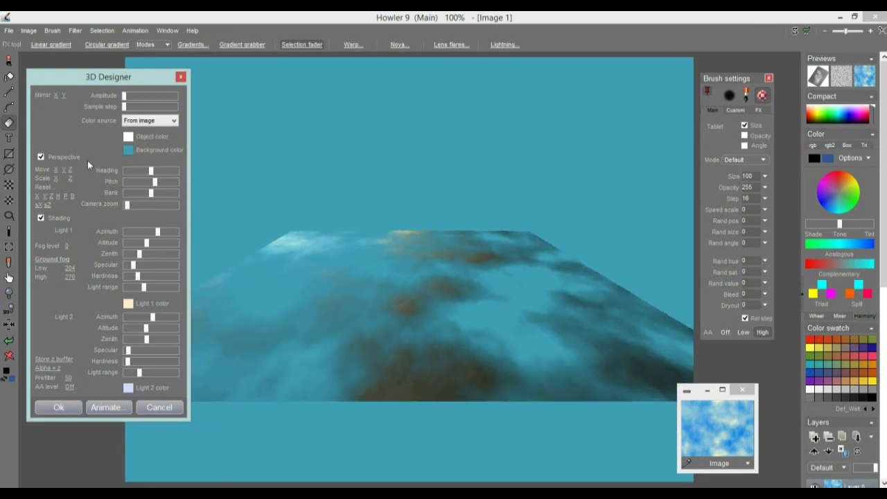
{"action": "left_click_drag", "start_coordinate": [60, 179], "coordinate": [96, 184]}
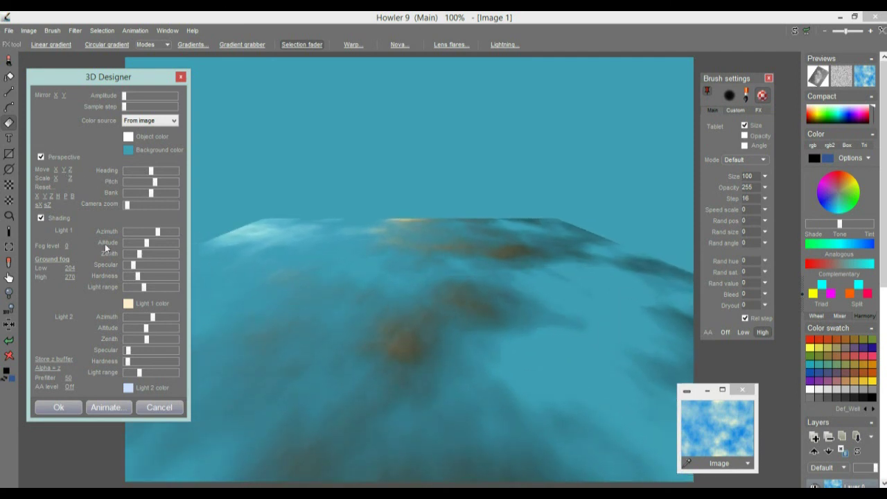
Lower Light 1's azimuth, and give Light 2 a medium-dark blue color, a larger light range and a readjusted azimuth
{"action": "mouse_move", "coordinate": [157, 232]}
{"action": "left_mouse_down"}
{"action": "mouse_move", "coordinate": [133, 234]}
{"action": "mouse_move", "coordinate": [151, 237]}
{"action": "left_mouse_up"}
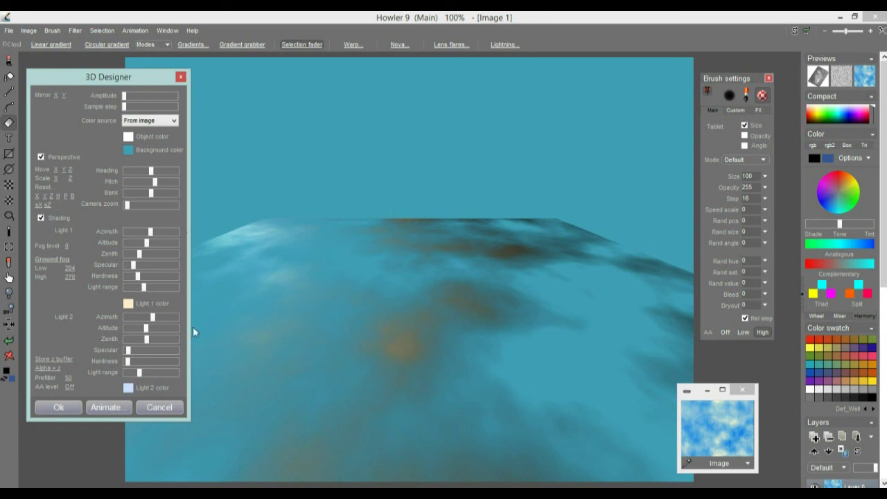
{"action": "left_click_drag", "start_coordinate": [152, 318], "coordinate": [131, 318]}
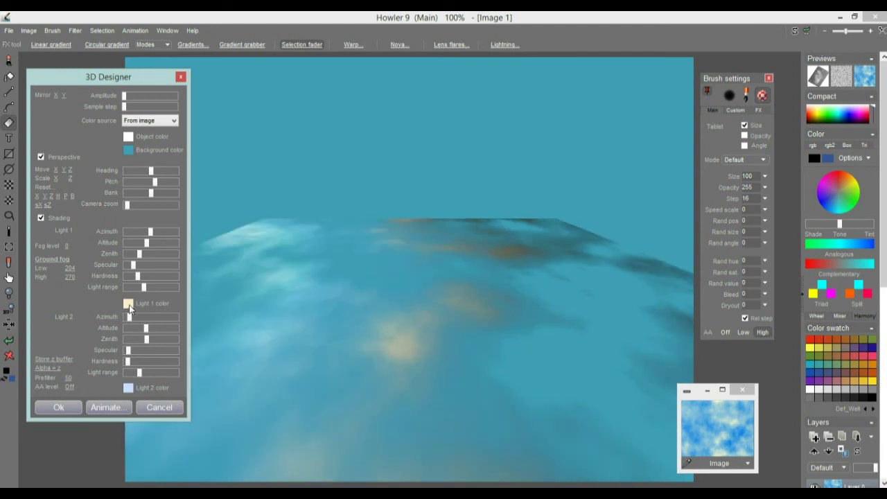
{"action": "left_click", "coordinate": [129, 389]}
{"action": "left_click", "coordinate": [112, 283]}
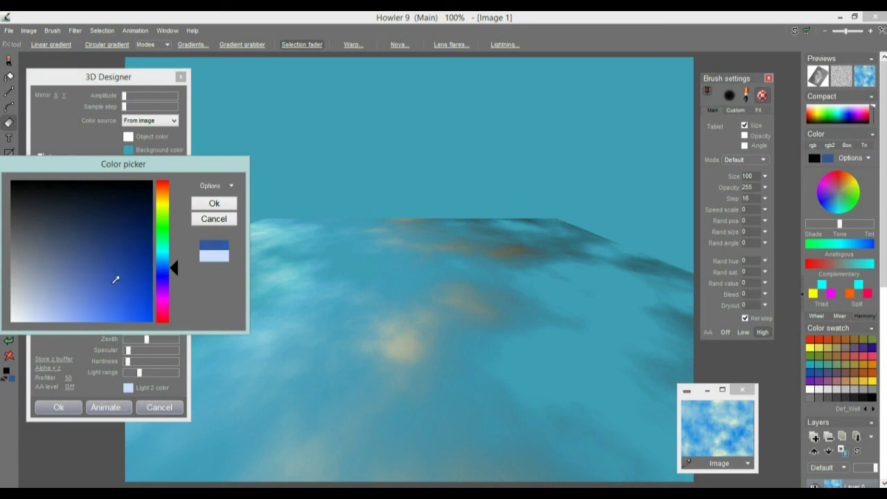
{"action": "left_click", "coordinate": [216, 206]}
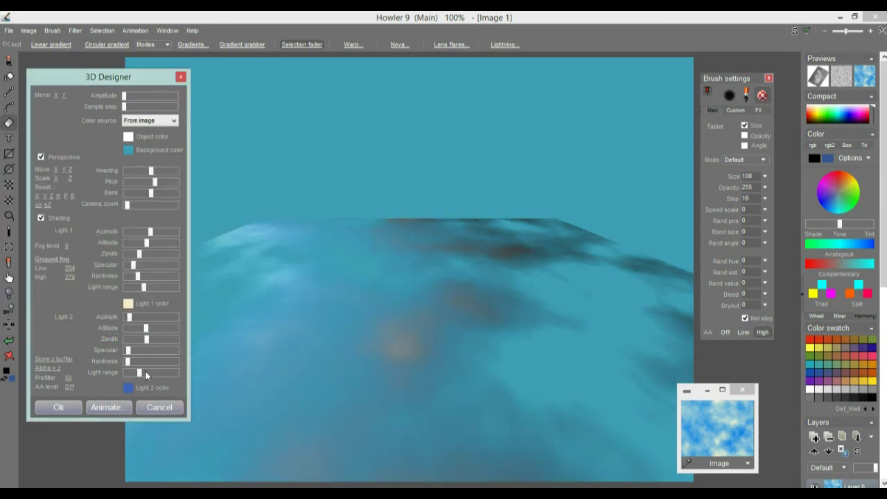
{"action": "left_click_drag", "start_coordinate": [145, 372], "coordinate": [170, 372]}
{"action": "left_click_drag", "start_coordinate": [130, 317], "coordinate": [142, 325]}
Change the Light 1 color to a strong orange and raise that light's azimuth slightly
{"action": "left_click", "coordinate": [130, 305]}
{"action": "left_click", "coordinate": [163, 297]}
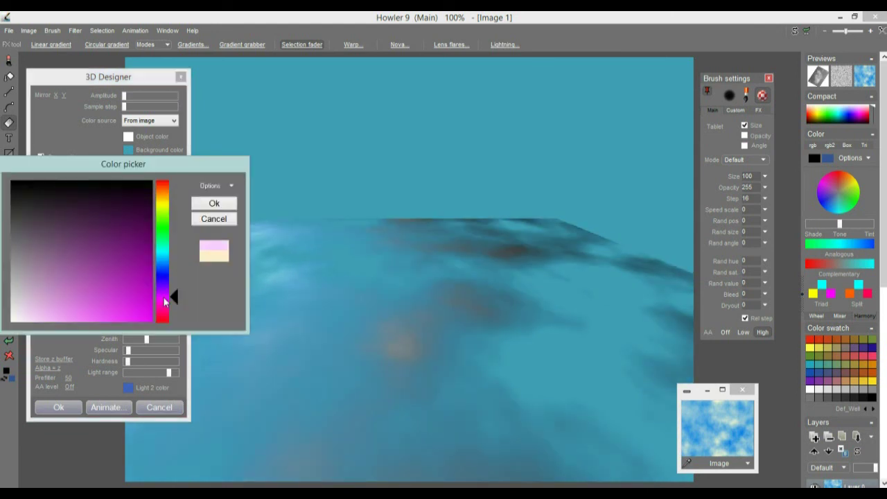
{"action": "left_click", "coordinate": [163, 188]}
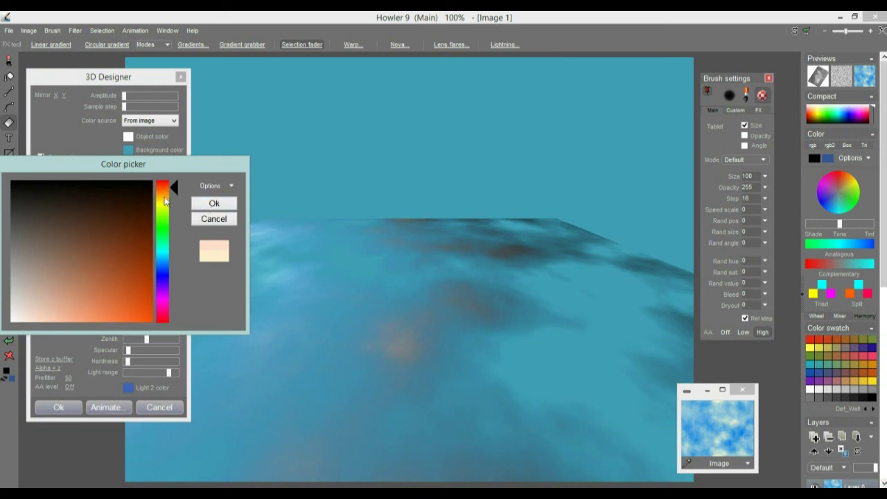
{"action": "left_click", "coordinate": [115, 298]}
{"action": "left_click", "coordinate": [214, 203]}
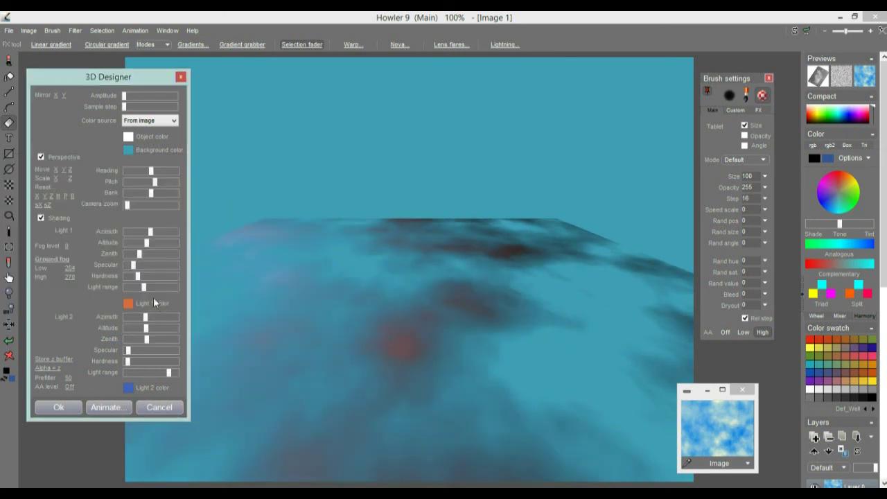
{"action": "mouse_move", "coordinate": [153, 230]}
{"action": "left_mouse_down"}
{"action": "mouse_move", "coordinate": [164, 230]}
{"action": "mouse_move", "coordinate": [157, 231]}
{"action": "left_mouse_up"}
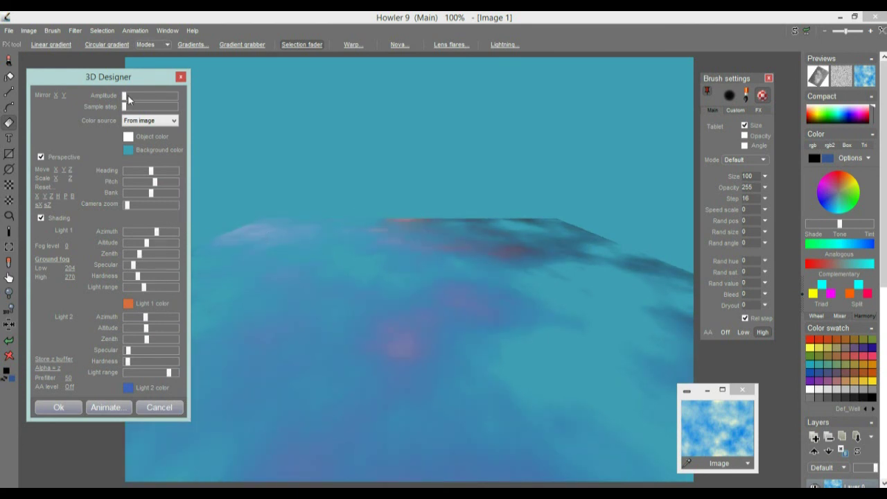
Give the cloud plane a slight amplitude, and retune Light 1's altitude, zenith and specular with a larger light range
{"action": "left_click_drag", "start_coordinate": [127, 94], "coordinate": [142, 96]}
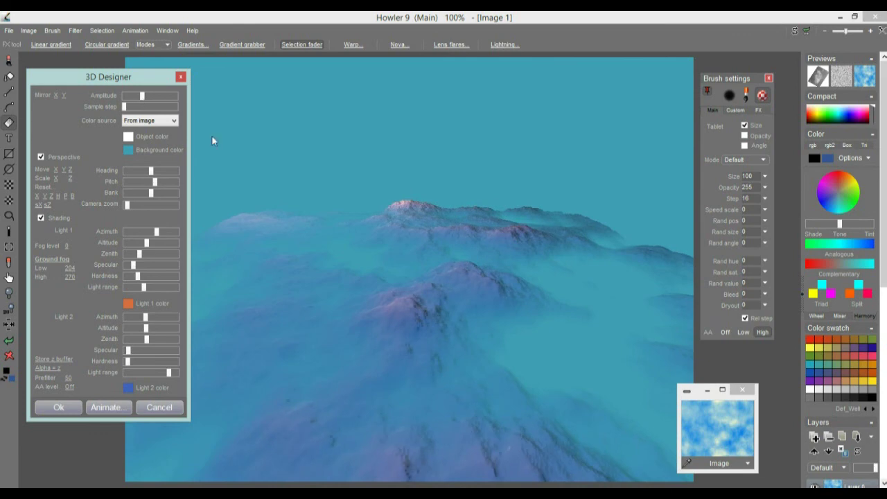
{"action": "mouse_move", "coordinate": [140, 264]}
{"action": "left_mouse_down"}
{"action": "mouse_move", "coordinate": [159, 265]}
{"action": "mouse_move", "coordinate": [128, 266]}
{"action": "mouse_move", "coordinate": [144, 251]}
{"action": "mouse_move", "coordinate": [161, 252]}
{"action": "mouse_move", "coordinate": [137, 256]}
{"action": "mouse_move", "coordinate": [152, 246]}
{"action": "mouse_move", "coordinate": [180, 244]}
{"action": "mouse_move", "coordinate": [137, 246]}
{"action": "mouse_move", "coordinate": [145, 244]}
{"action": "left_mouse_up"}
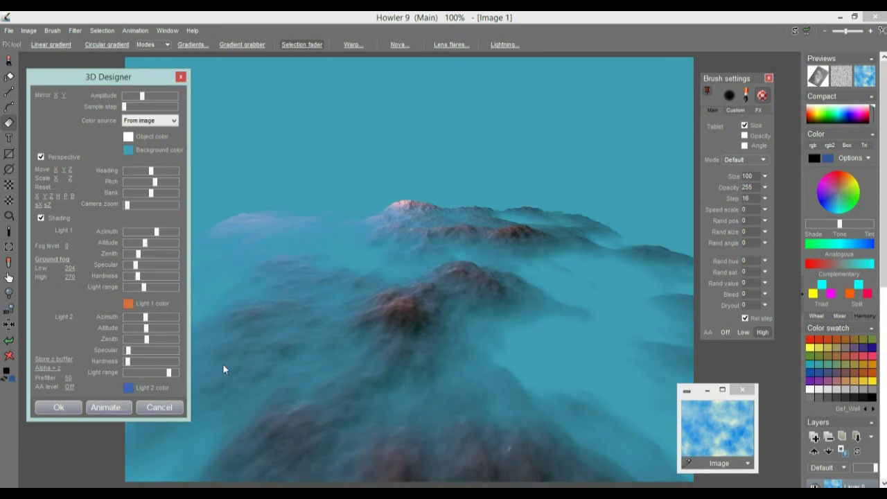
{"action": "left_click_drag", "start_coordinate": [143, 289], "coordinate": [154, 291]}
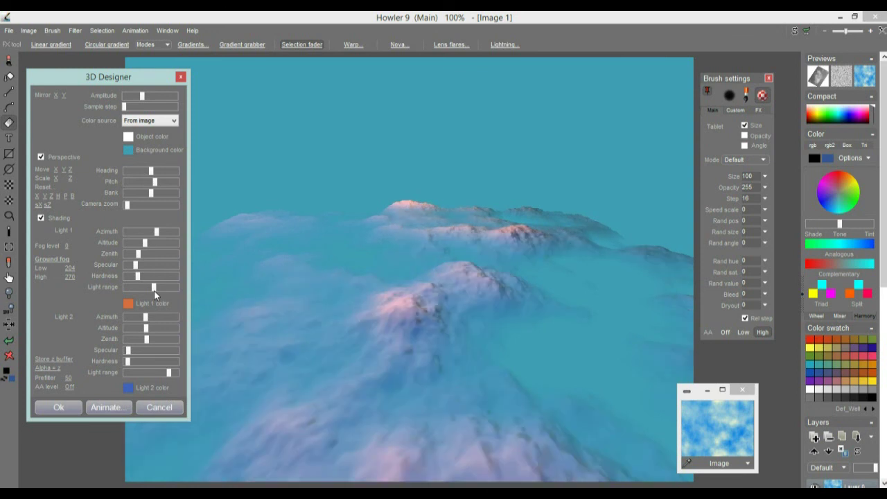
{"action": "mouse_move", "coordinate": [143, 95]}
{"action": "left_mouse_down"}
{"action": "mouse_move", "coordinate": [124, 106]}
{"action": "mouse_move", "coordinate": [130, 99]}
{"action": "left_mouse_up"}
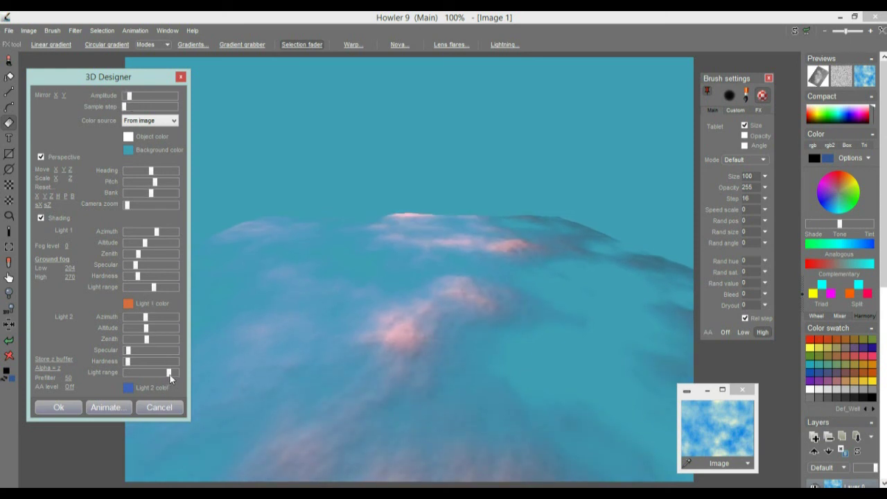
Raise the specular and lower the hardness of both lights, then increase Light 1's light range and reduce its azimuth
{"action": "mouse_move", "coordinate": [132, 351]}
{"action": "left_mouse_down"}
{"action": "mouse_move", "coordinate": [147, 350]}
{"action": "mouse_move", "coordinate": [127, 364]}
{"action": "left_mouse_up"}
{"action": "left_click_drag", "start_coordinate": [135, 265], "coordinate": [164, 286]}
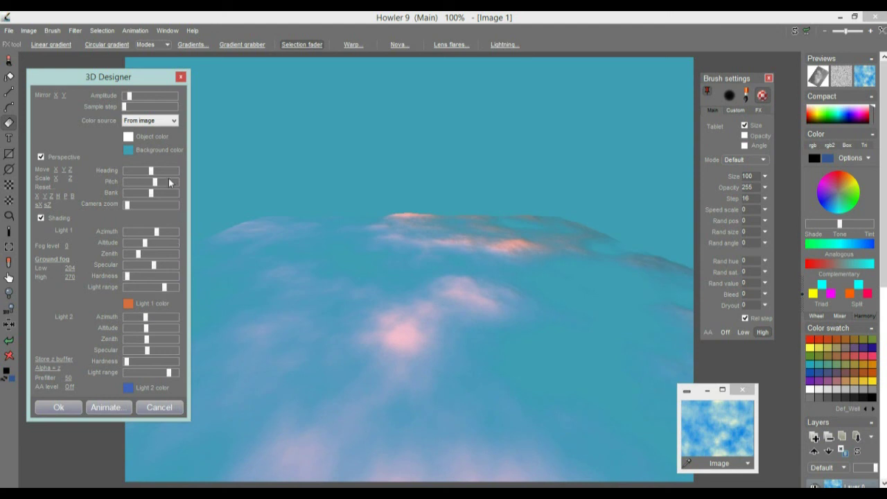
{"action": "left_click_drag", "start_coordinate": [165, 230], "coordinate": [137, 232]}
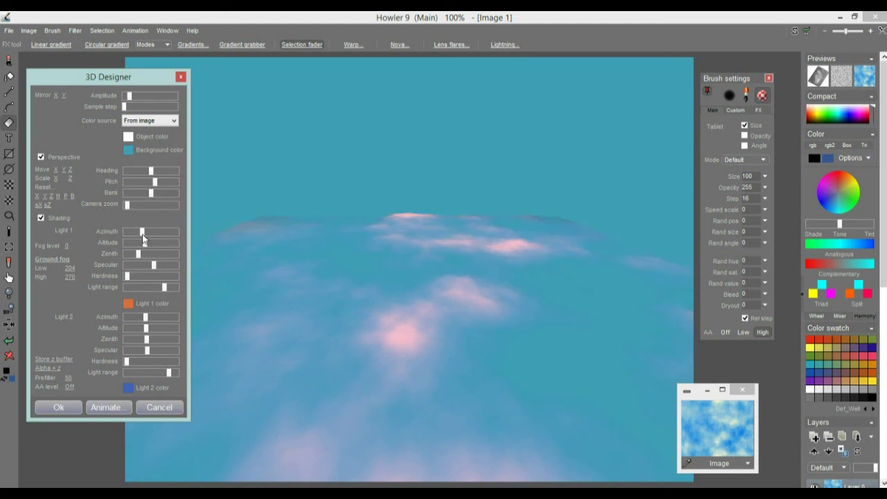
Set the ground fog's Low to 162 and High to 183, and move and scale the cloud plane to span the view
{"action": "mouse_move", "coordinate": [70, 269]}
{"action": "left_mouse_down"}
{"action": "mouse_move", "coordinate": [21, 269]}
{"action": "mouse_move", "coordinate": [72, 277]}
{"action": "mouse_move", "coordinate": [90, 266]}
{"action": "mouse_move", "coordinate": [56, 268]}
{"action": "left_mouse_up"}
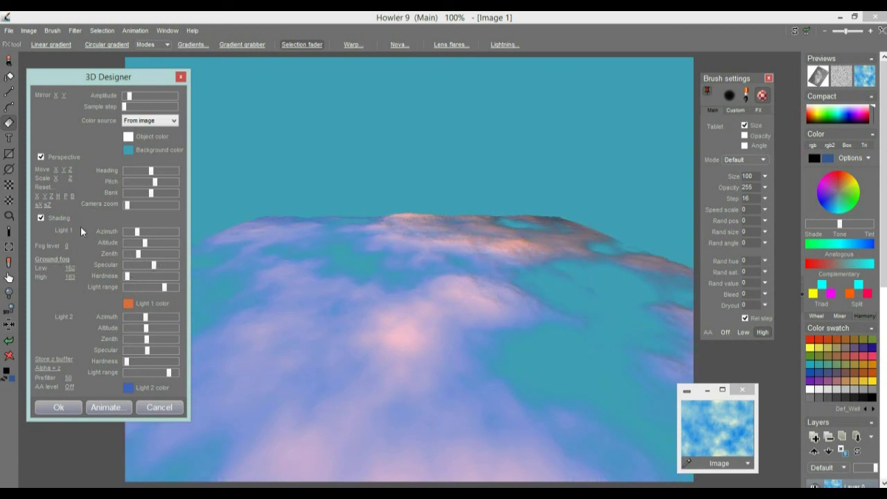
{"action": "left_click_drag", "start_coordinate": [71, 167], "coordinate": [148, 182]}
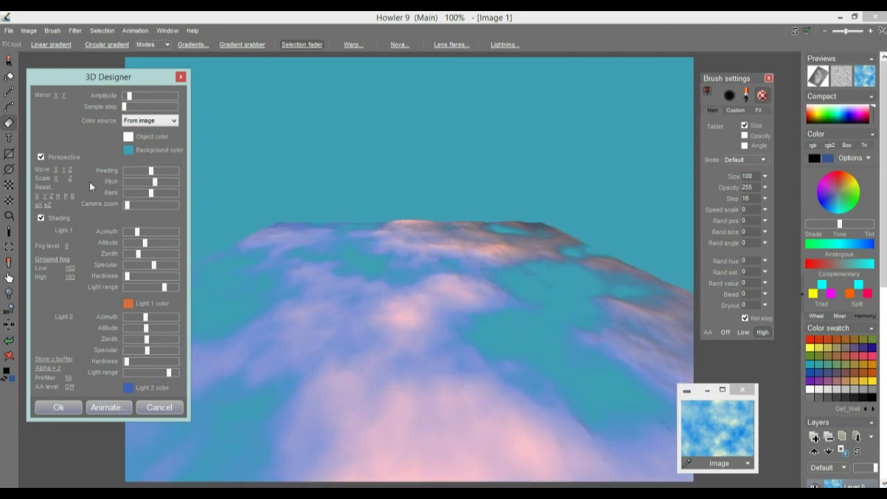
{"action": "left_click_drag", "start_coordinate": [69, 179], "coordinate": [120, 181]}
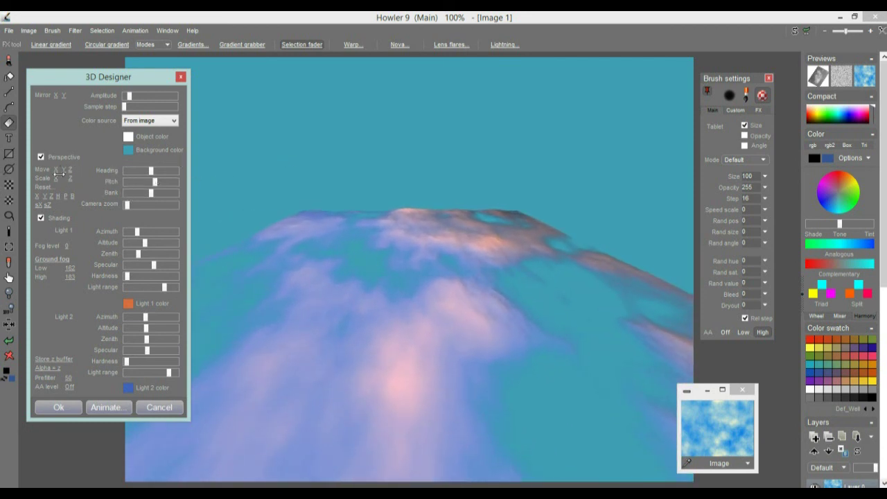
{"action": "left_click_drag", "start_coordinate": [55, 177], "coordinate": [123, 183]}
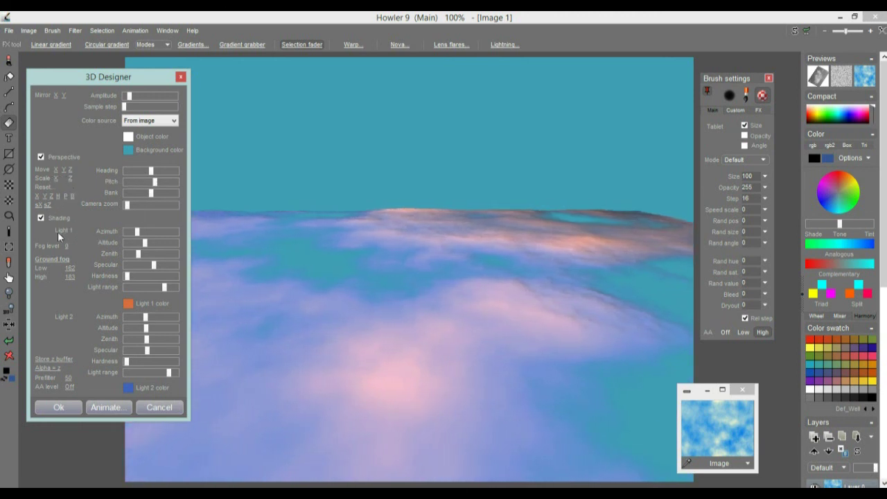
Set the fog level to 0.657 to fade the horizon, and lower the pitch so the clouds hang overhead
{"action": "left_click_drag", "start_coordinate": [45, 247], "coordinate": [161, 258]}
{"action": "left_click_drag", "start_coordinate": [73, 246], "coordinate": [410, 401]}
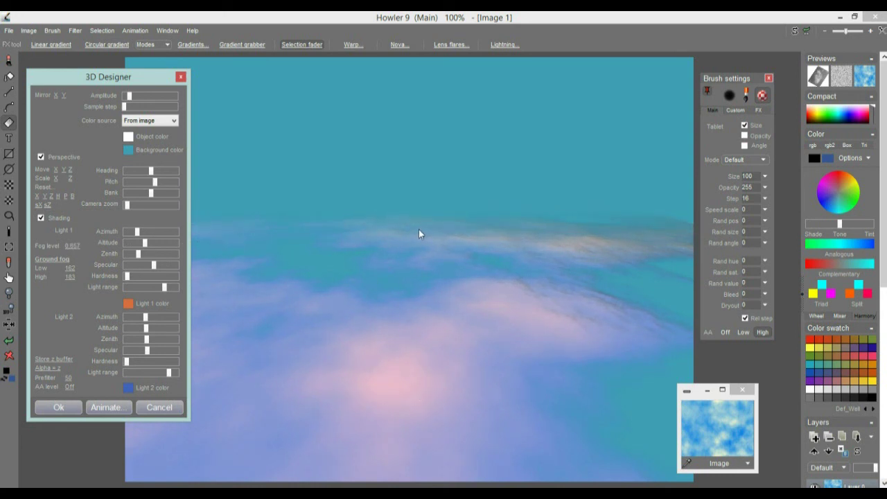
{"action": "mouse_move", "coordinate": [159, 182]}
{"action": "left_mouse_down"}
{"action": "mouse_move", "coordinate": [151, 175]}
{"action": "mouse_move", "coordinate": [147, 186]}
{"action": "left_mouse_up"}
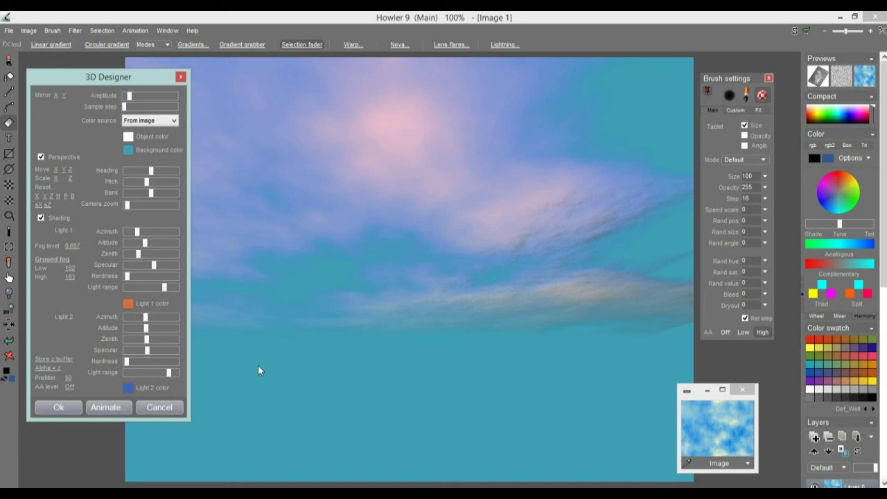
Raise the ground fog's High level to soften the clouds into the background, and apply the 3D Designer render
{"action": "left_click_drag", "start_coordinate": [70, 278], "coordinate": [250, 268]}
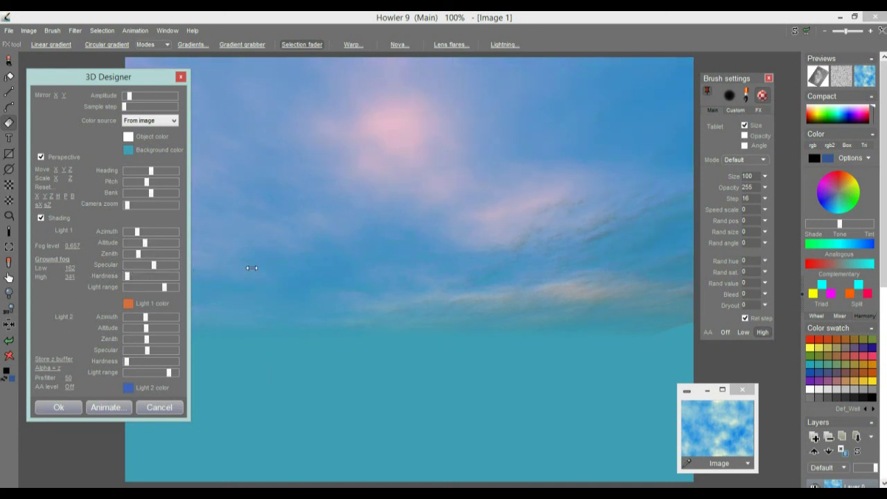
{"action": "left_click_drag", "start_coordinate": [164, 265], "coordinate": [72, 267]}
{"action": "left_click", "coordinate": [57, 410]}
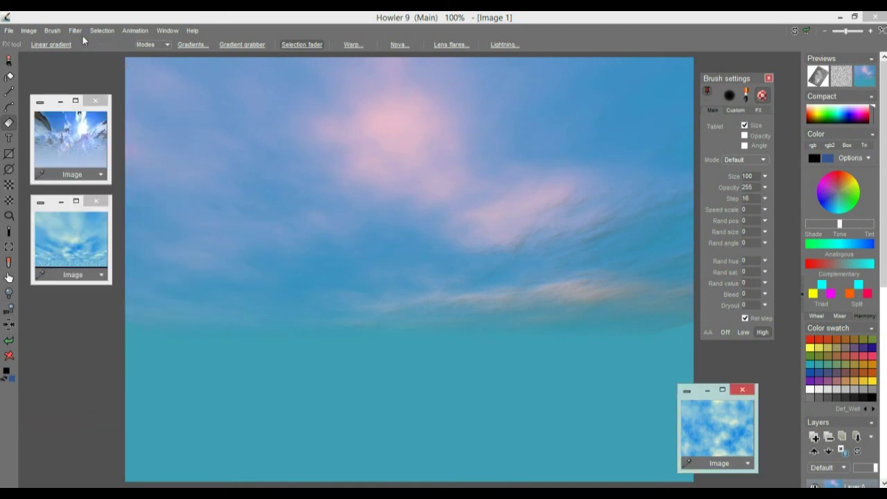
Expand the dynamic range of the rendered sky image
{"action": "left_click", "coordinate": [29, 31]}
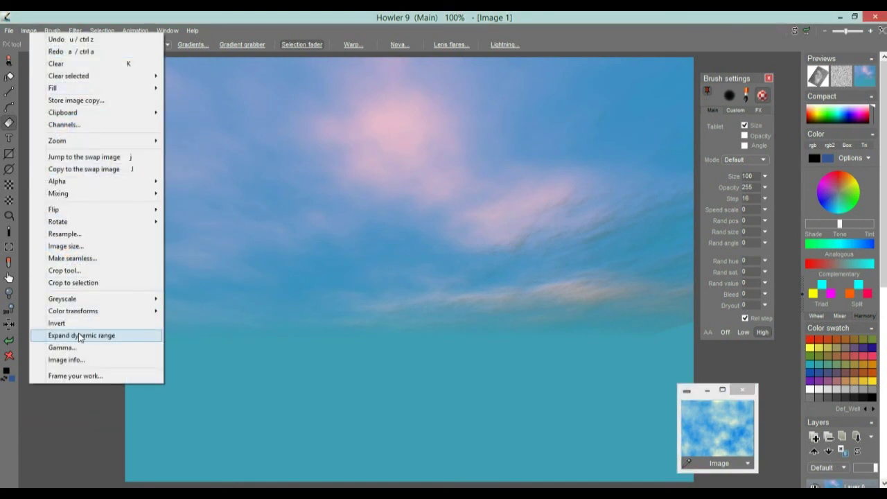
{"action": "left_click", "coordinate": [72, 335]}
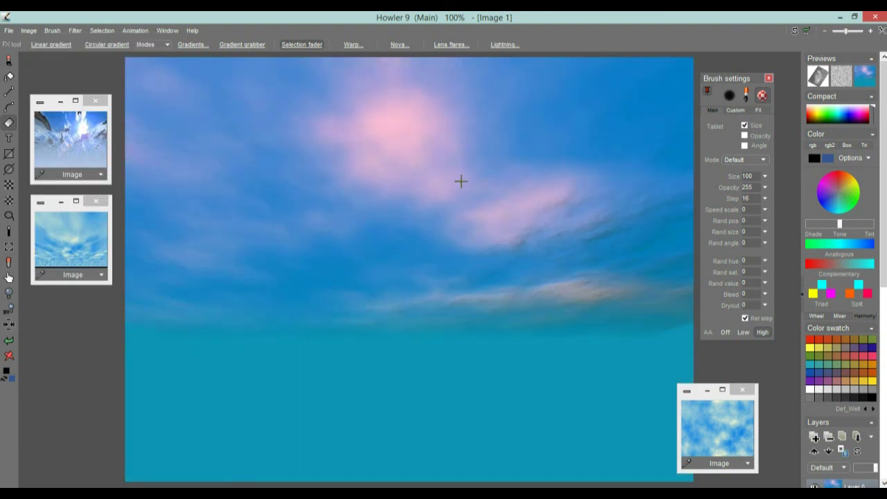
{"action": "left_click", "coordinate": [74, 30]}
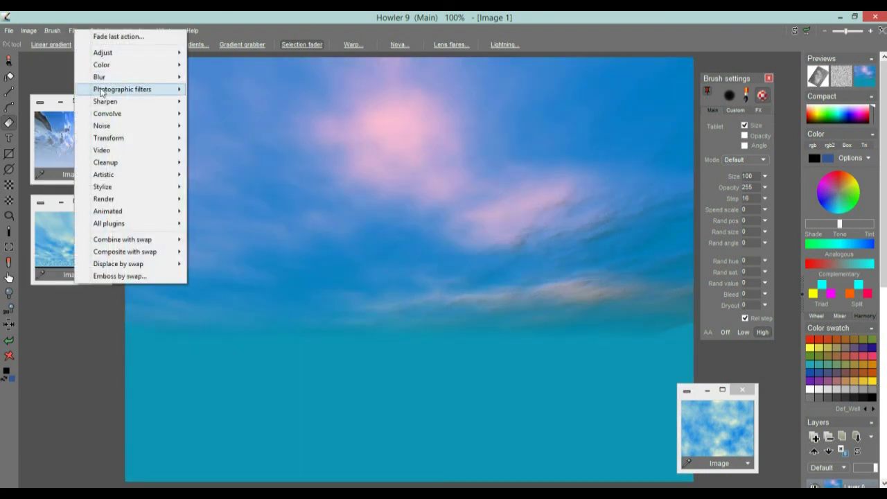
{"action": "mouse_move", "coordinate": [103, 89]}
{"action": "left_click", "coordinate": [230, 90]}
{"action": "left_click_drag", "start_coordinate": [446, 207], "coordinate": [169, 312]}
{"action": "left_click_drag", "start_coordinate": [198, 365], "coordinate": [214, 388]}
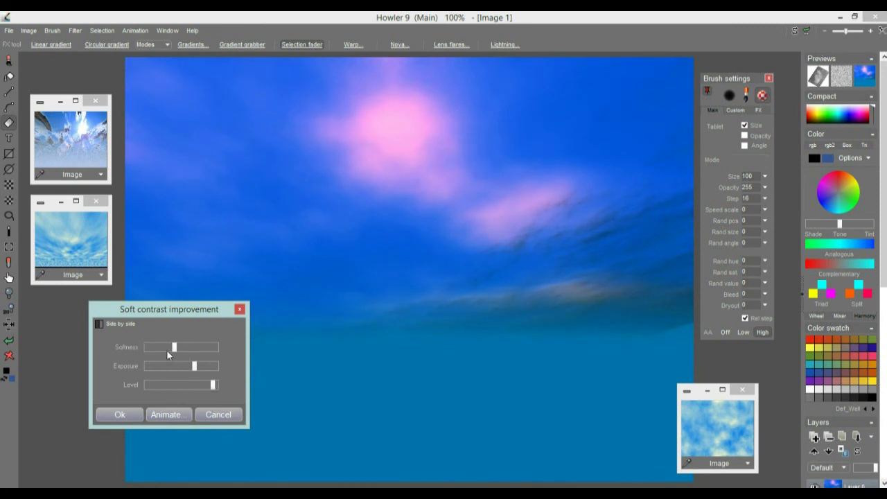
{"action": "left_click", "coordinate": [218, 414]}
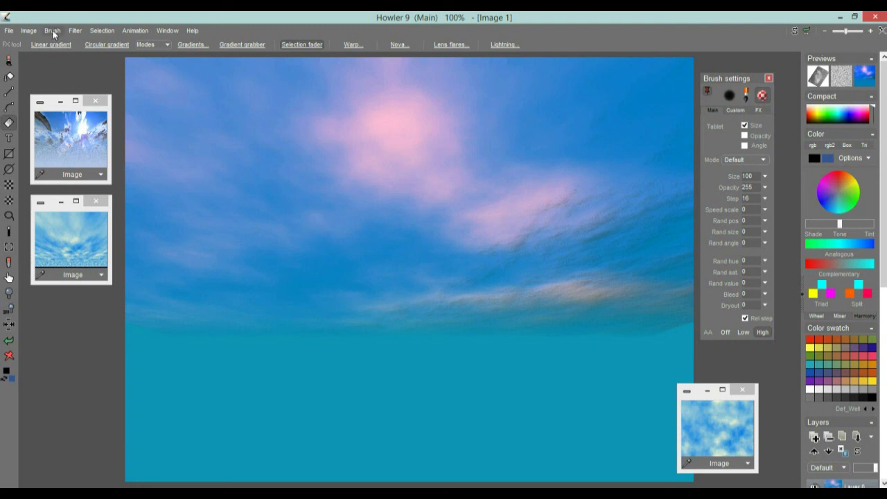
Store a copy of the finished sky image and place its thumbnail below the two earlier stored skies
{"action": "left_click", "coordinate": [29, 30]}
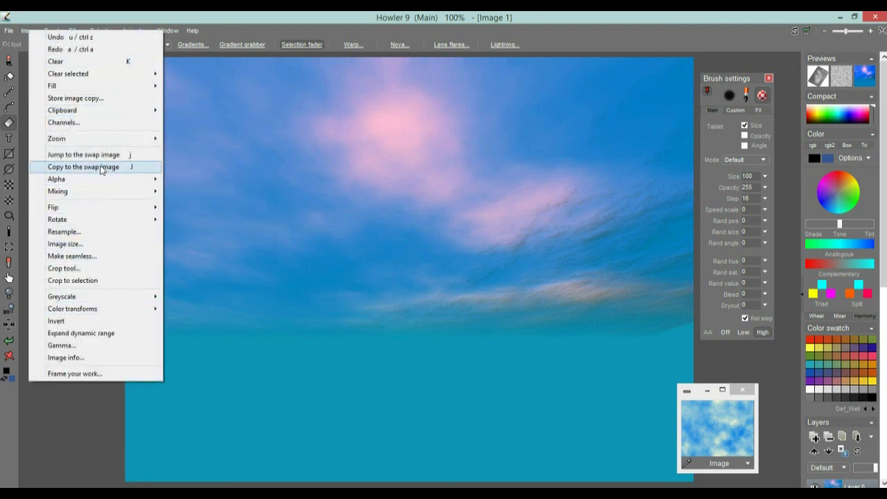
{"action": "left_click", "coordinate": [69, 97]}
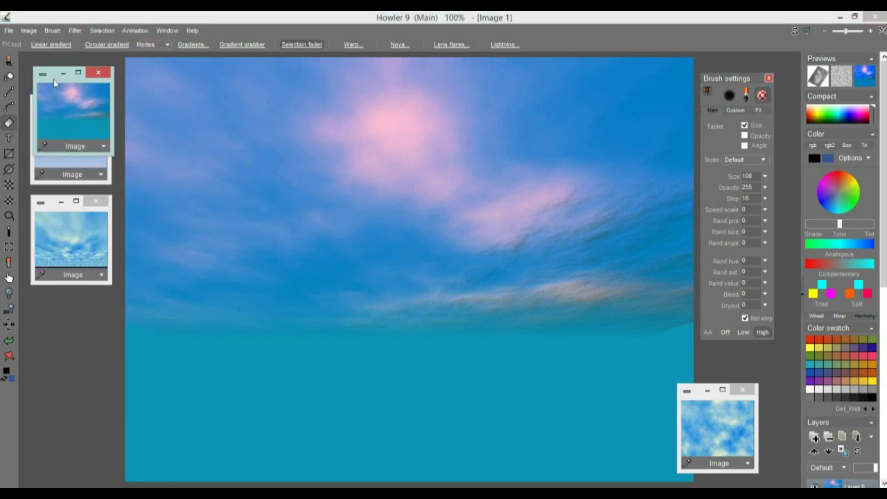
{"action": "left_click_drag", "start_coordinate": [57, 79], "coordinate": [55, 310]}
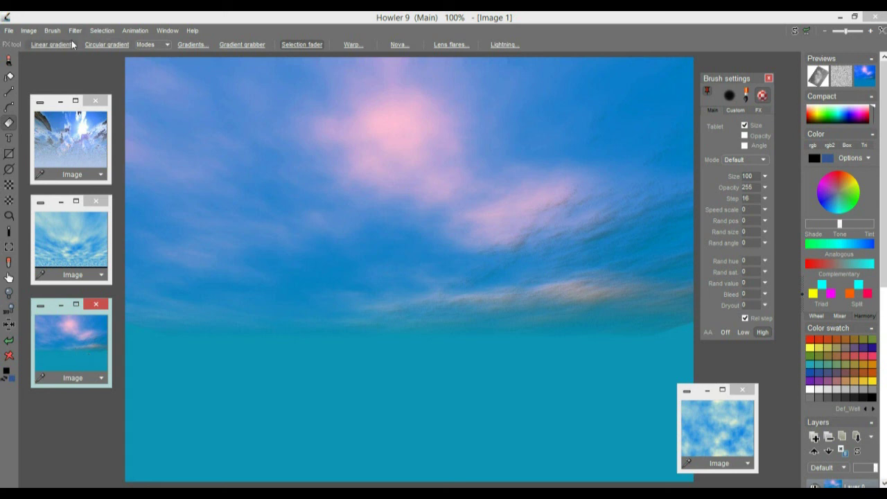
Restore the stored plasma cloud image to the canvas and start the Puppy Ray GPU terrain renderer on it
{"action": "left_click", "coordinate": [717, 430]}
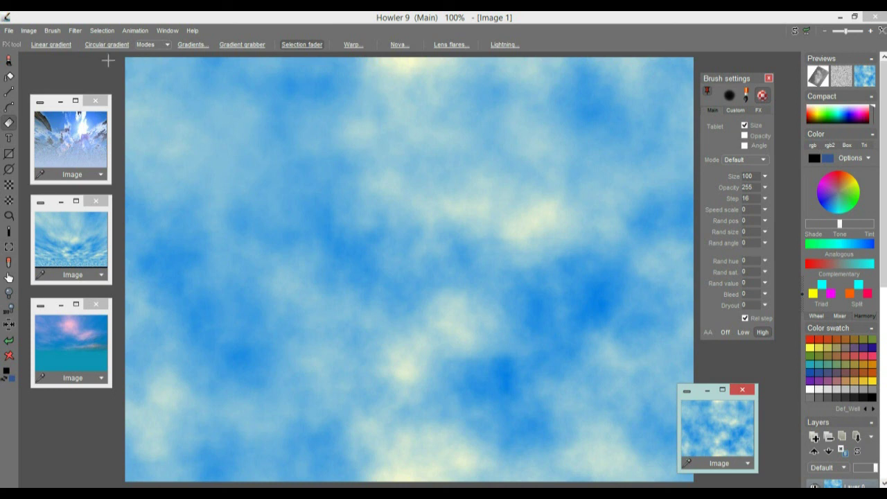
{"action": "left_click", "coordinate": [73, 30]}
{"action": "mouse_move", "coordinate": [121, 142]}
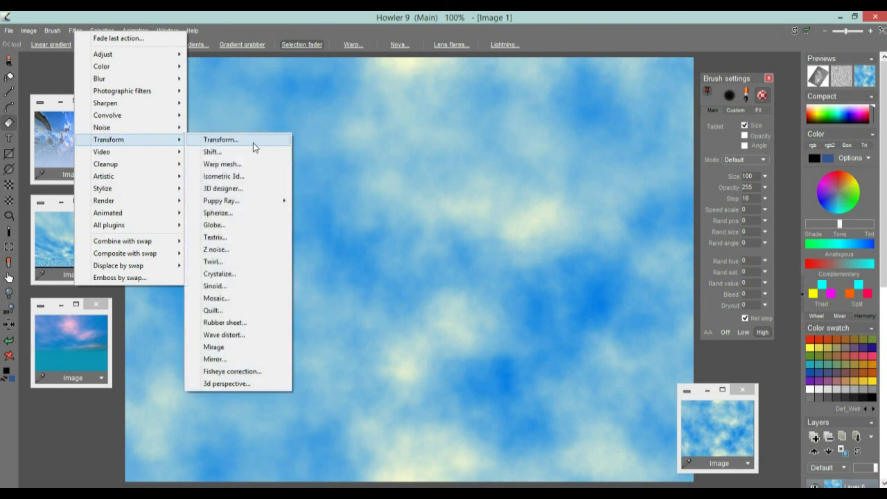
{"action": "mouse_move", "coordinate": [253, 208]}
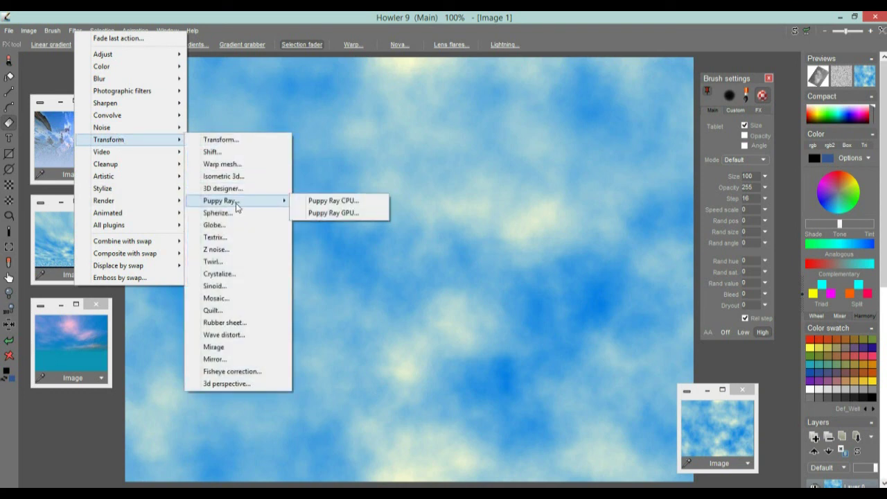
{"action": "left_click", "coordinate": [354, 217]}
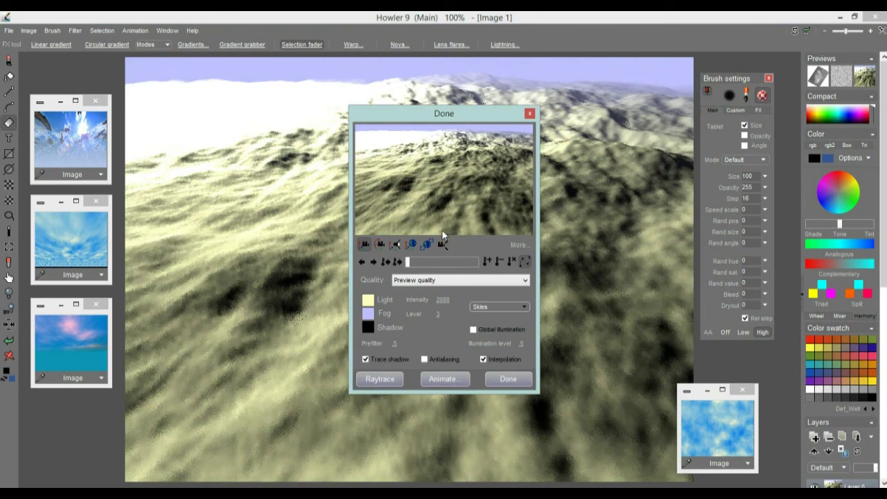
Reposition the Puppy Ray camera over the cloud terrain to about x 1.24, y -0.33, keeping the dialog clear of the render
{"action": "left_click_drag", "start_coordinate": [401, 116], "coordinate": [314, 162]}
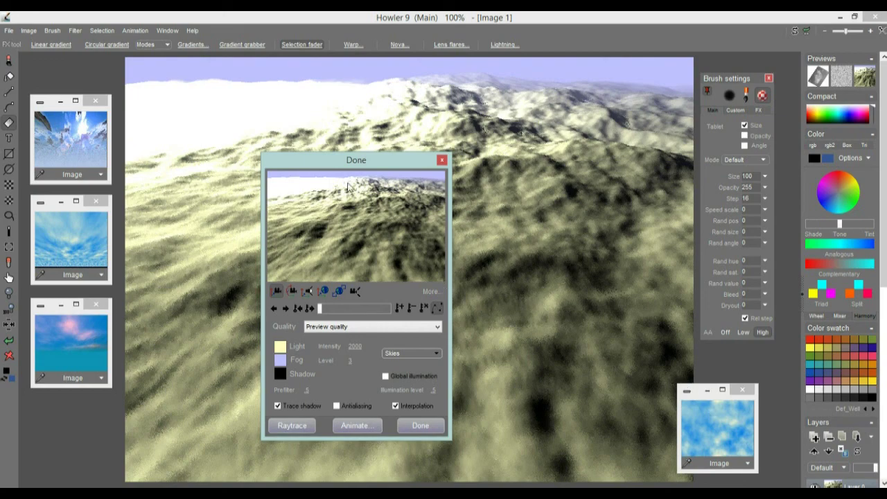
{"action": "left_click_drag", "start_coordinate": [363, 225], "coordinate": [304, 129]}
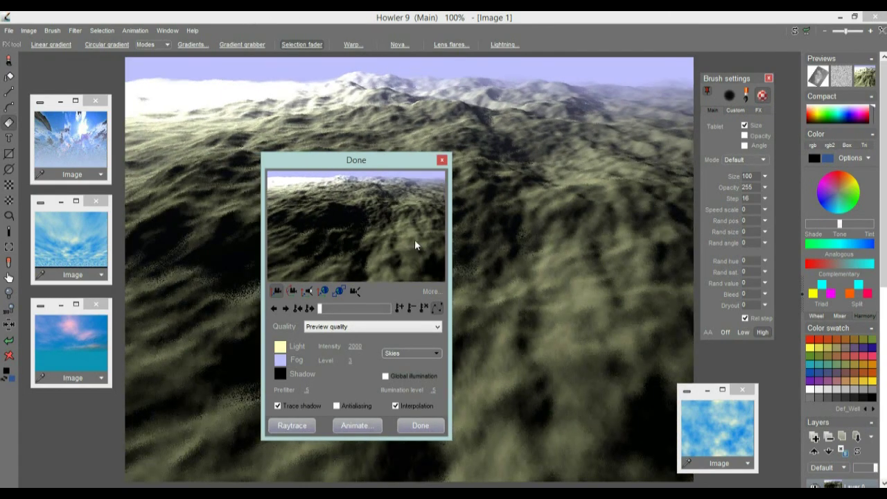
{"action": "left_click_drag", "start_coordinate": [414, 244], "coordinate": [385, 352]}
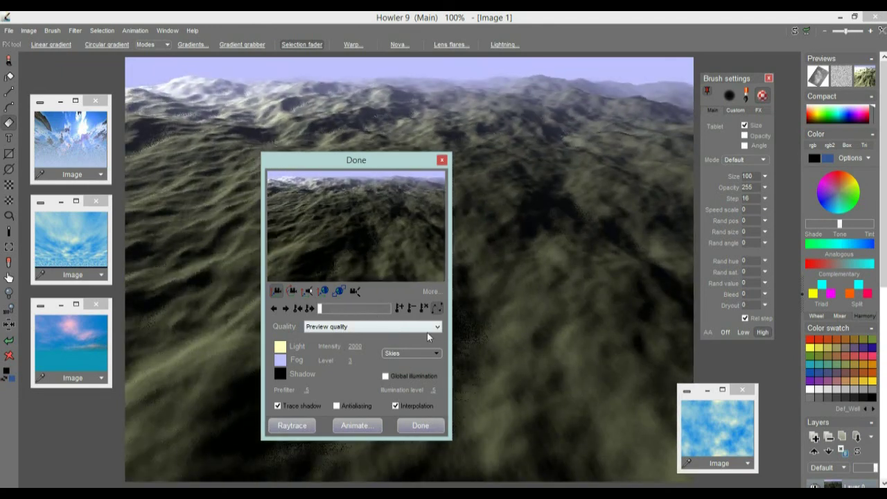
{"action": "left_click_drag", "start_coordinate": [366, 165], "coordinate": [226, 178]}
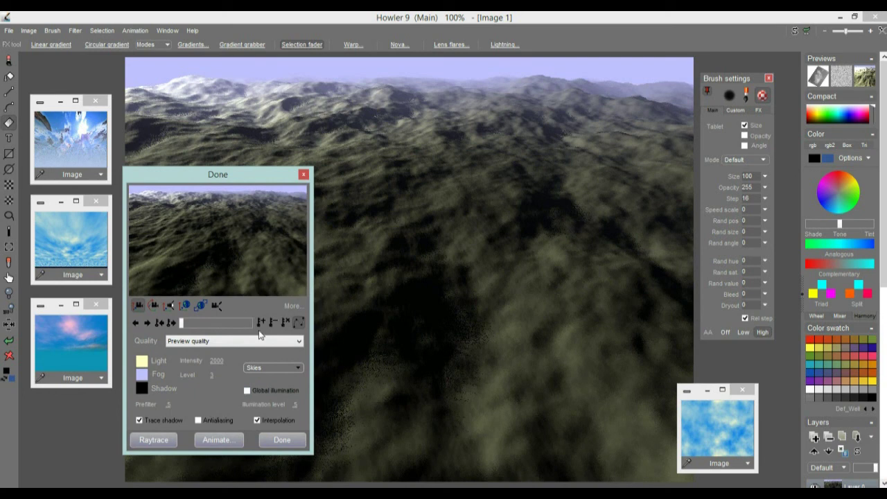
Turn on global illumination, raise the world's vertical scale to 0.5625 for taller mountains, and accept the Puppy Ray render
{"action": "left_click", "coordinate": [294, 306]}
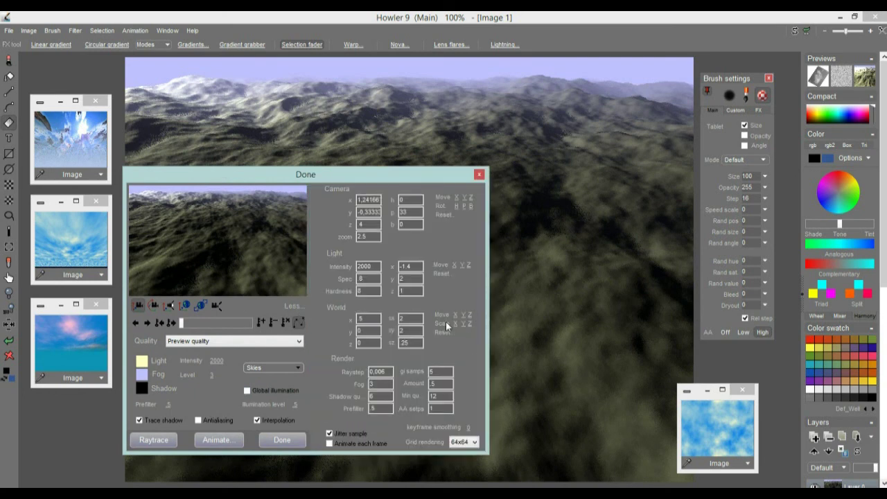
{"action": "left_click_drag", "start_coordinate": [471, 323], "coordinate": [447, 317]}
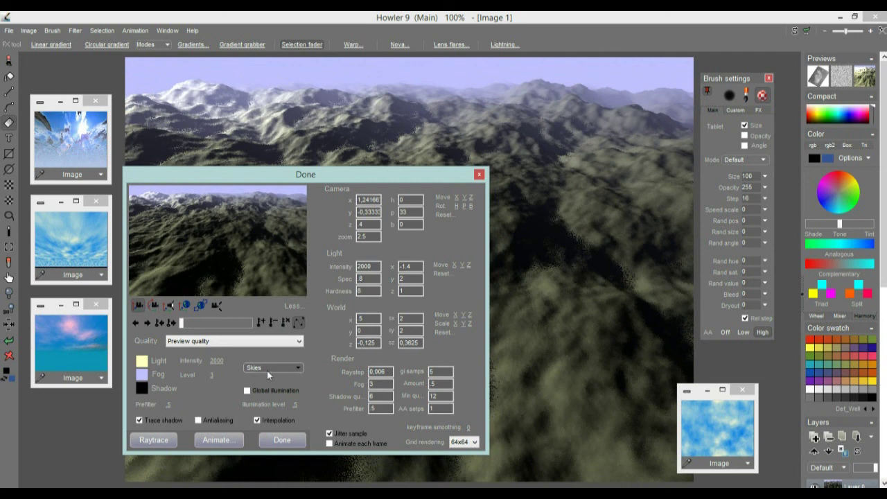
{"action": "left_click", "coordinate": [247, 391]}
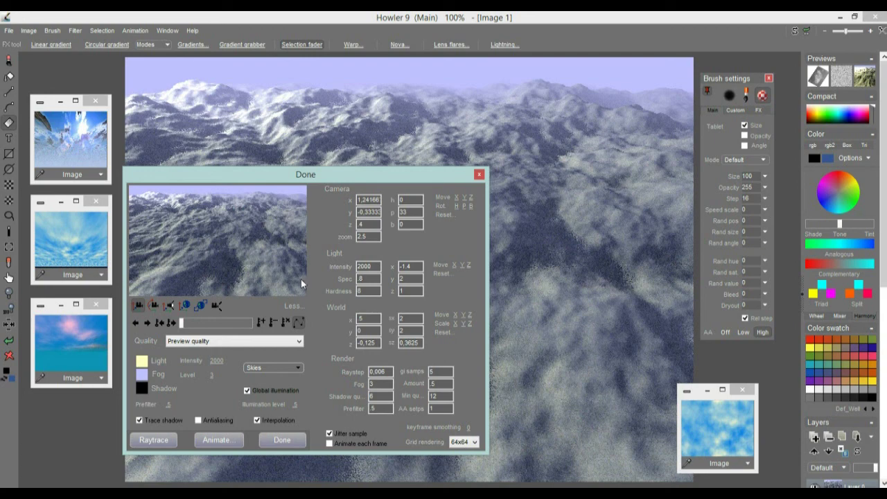
{"action": "left_click_drag", "start_coordinate": [469, 324], "coordinate": [448, 327]}
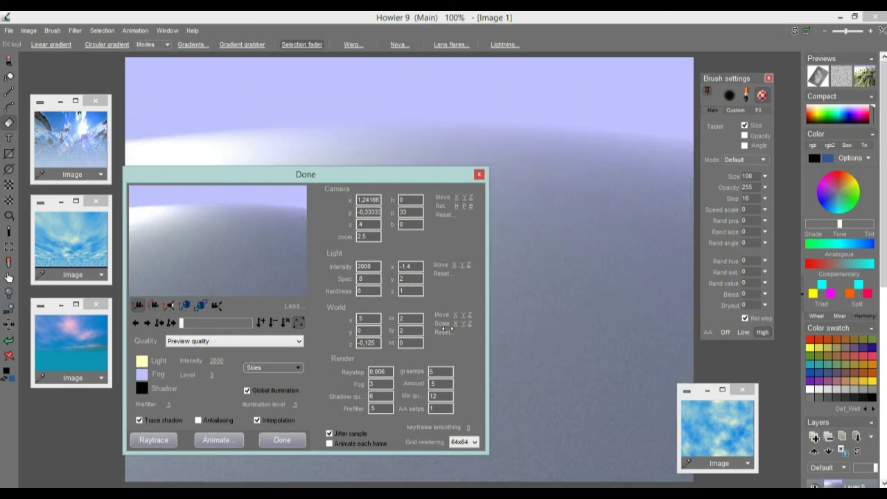
{"action": "left_click_drag", "start_coordinate": [455, 328], "coordinate": [480, 328]}
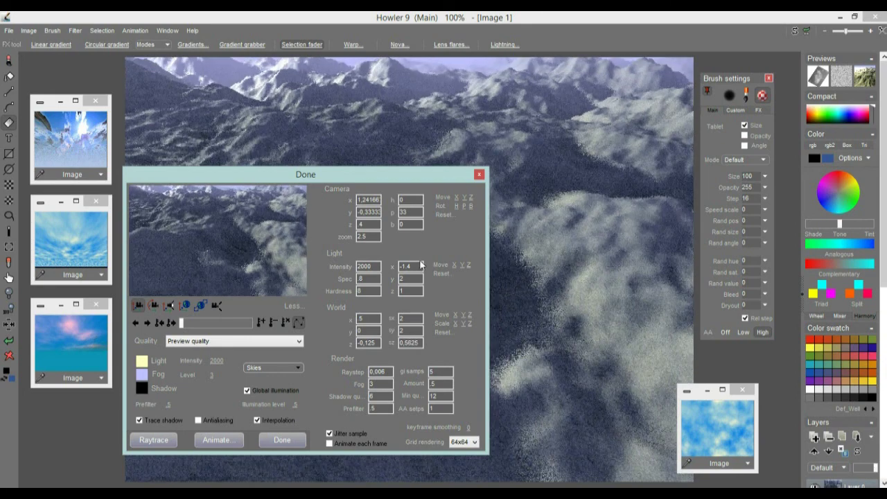
{"action": "left_click", "coordinate": [280, 436]}
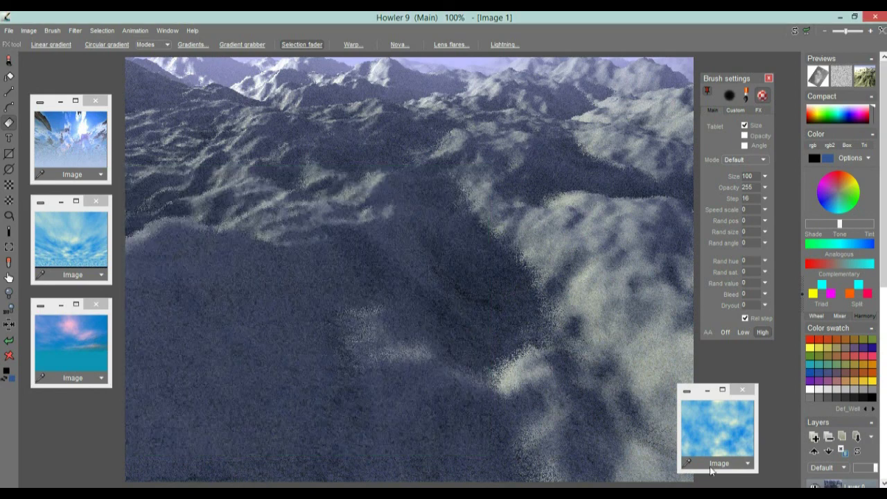
Restore the stored plasma clouds to the main image, jump to the swap image, and load the same clouds there
{"action": "left_click", "coordinate": [717, 427]}
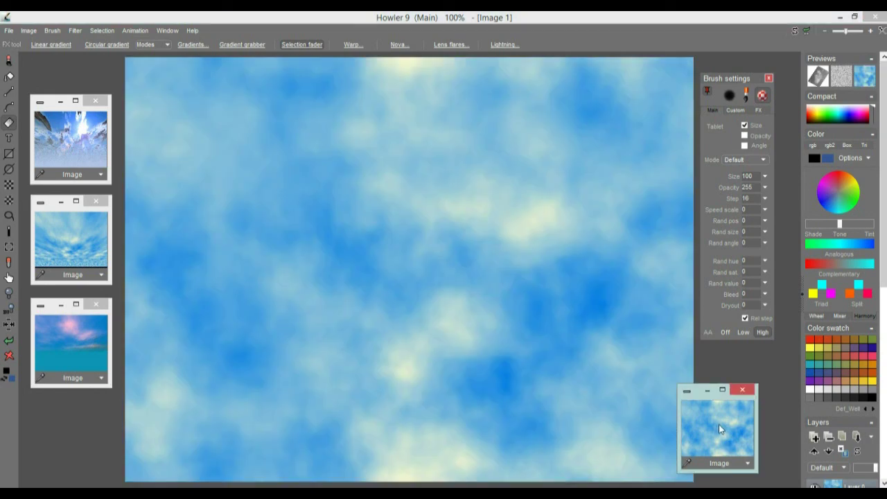
{"action": "left_click", "coordinate": [28, 30]}
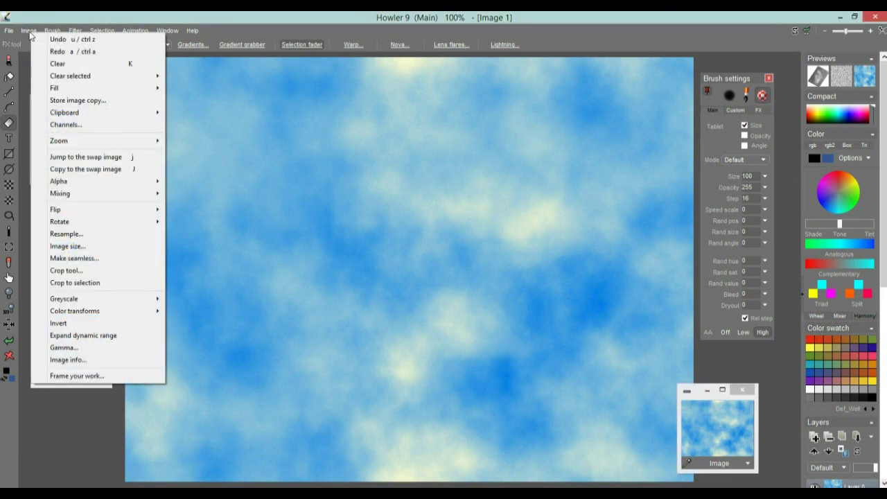
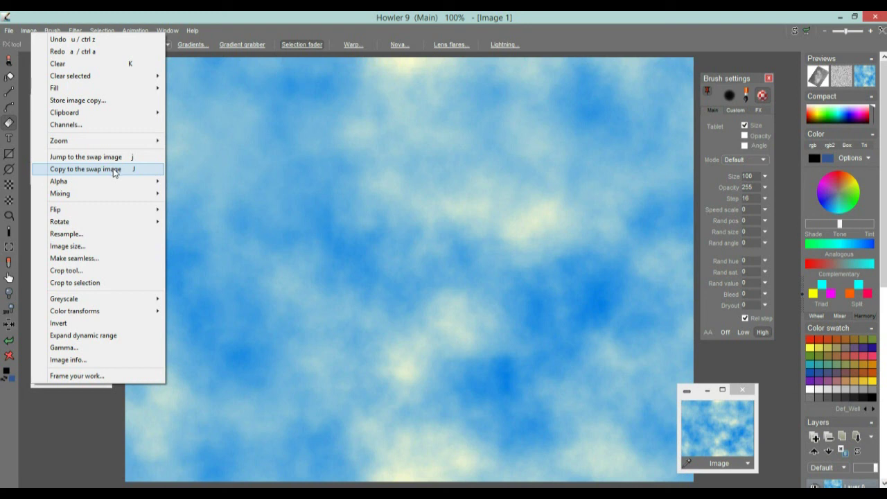
{"action": "left_click", "coordinate": [210, 21]}
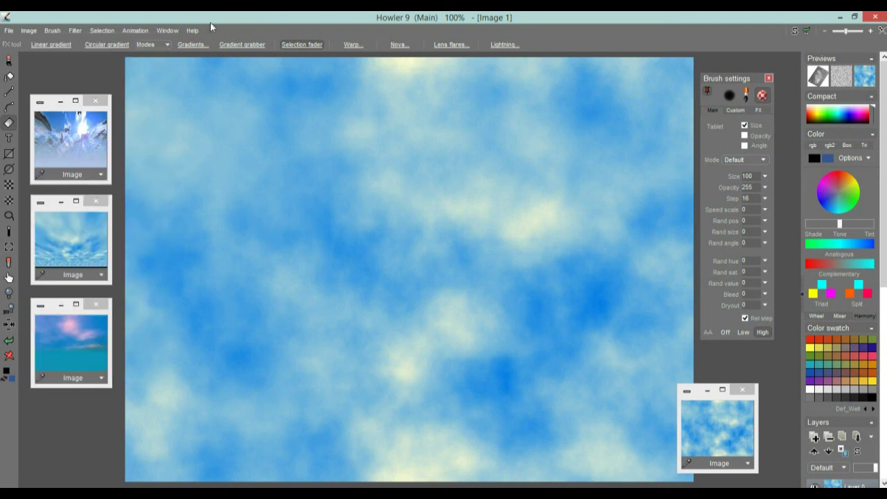
{"action": "left_click", "coordinate": [29, 31]}
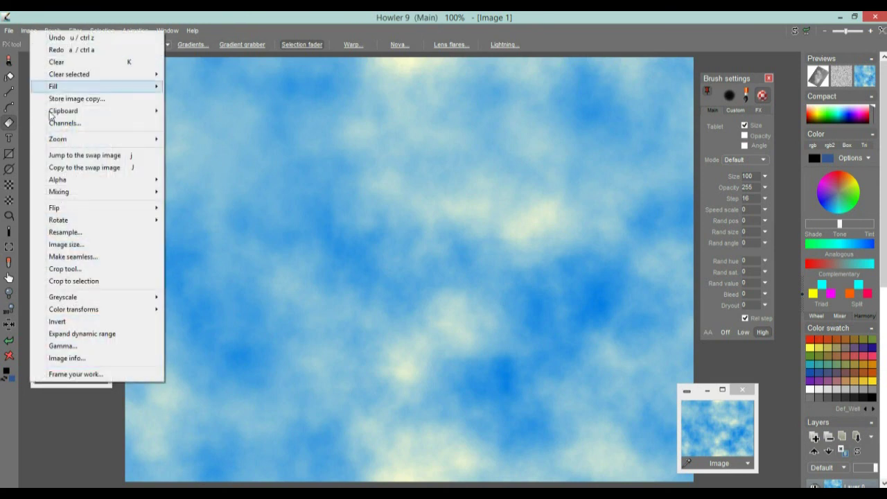
{"action": "left_click", "coordinate": [133, 155]}
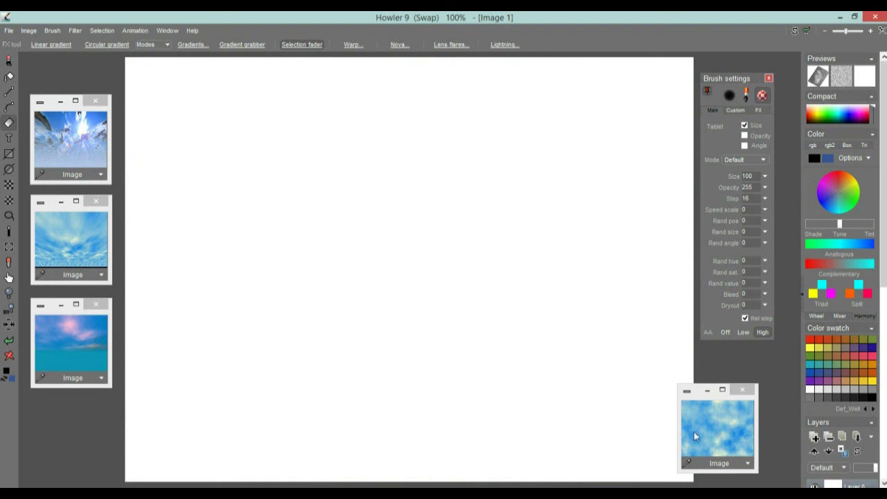
{"action": "left_click", "coordinate": [716, 418]}
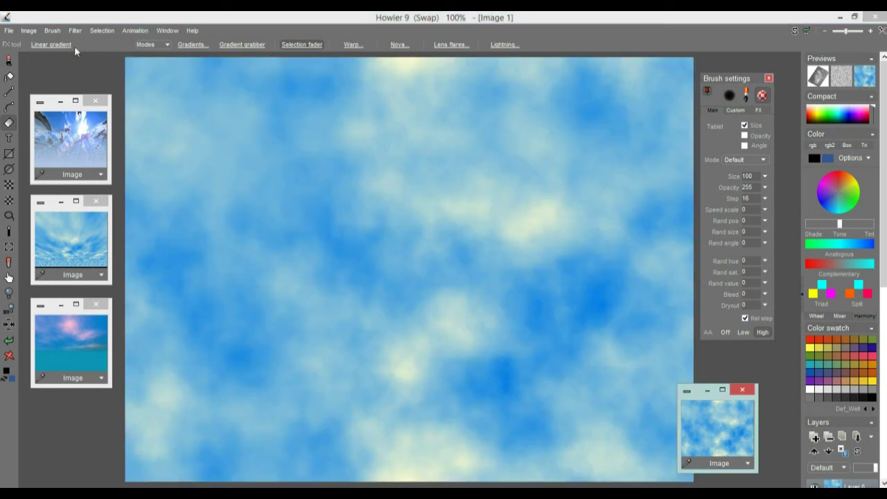
Jump between the swap and main images to compare them, ending on the main image
{"action": "left_click", "coordinate": [29, 30]}
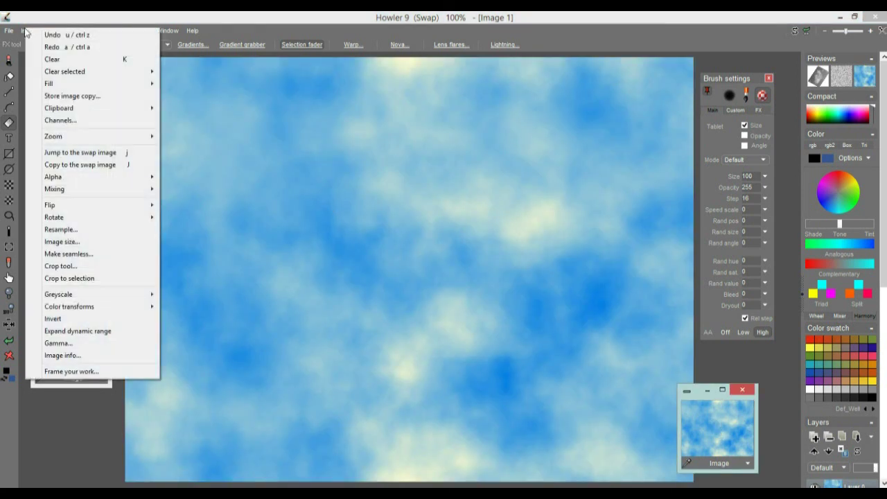
{"action": "left_click", "coordinate": [78, 152]}
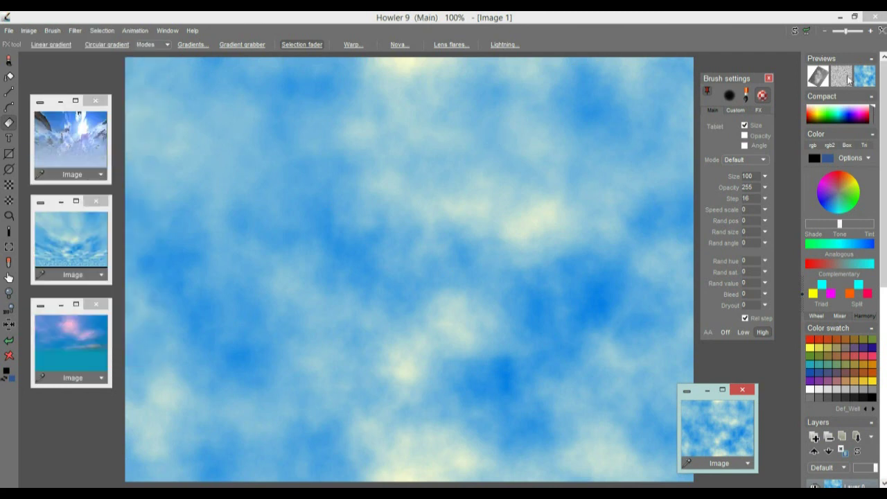
{"action": "left_click", "coordinate": [795, 31]}
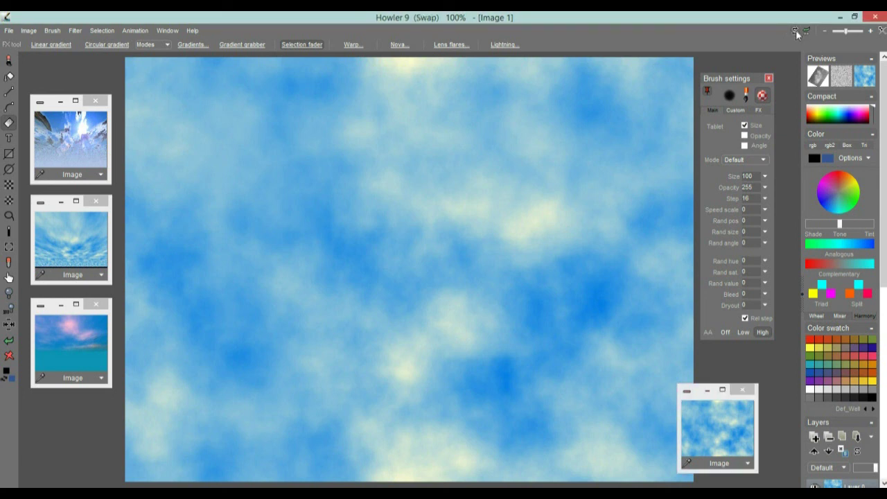
{"action": "left_click", "coordinate": [794, 29]}
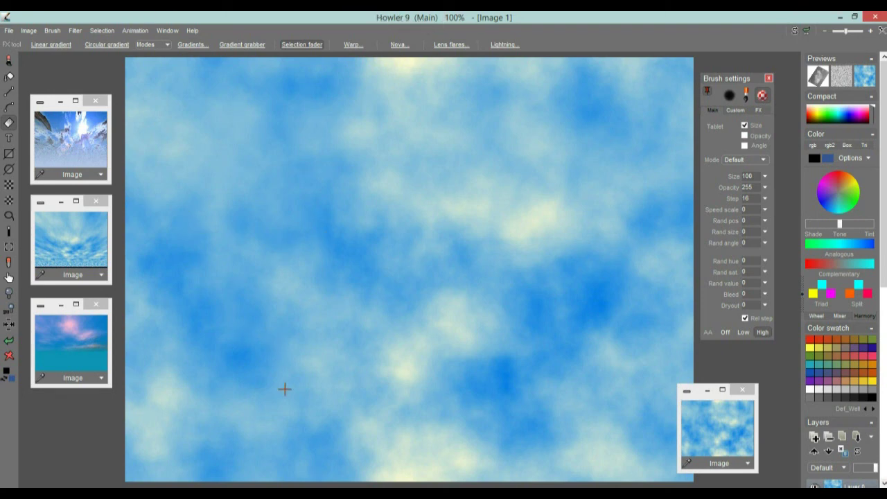
{"action": "left_click_drag", "start_coordinate": [282, 384], "coordinate": [283, 198]}
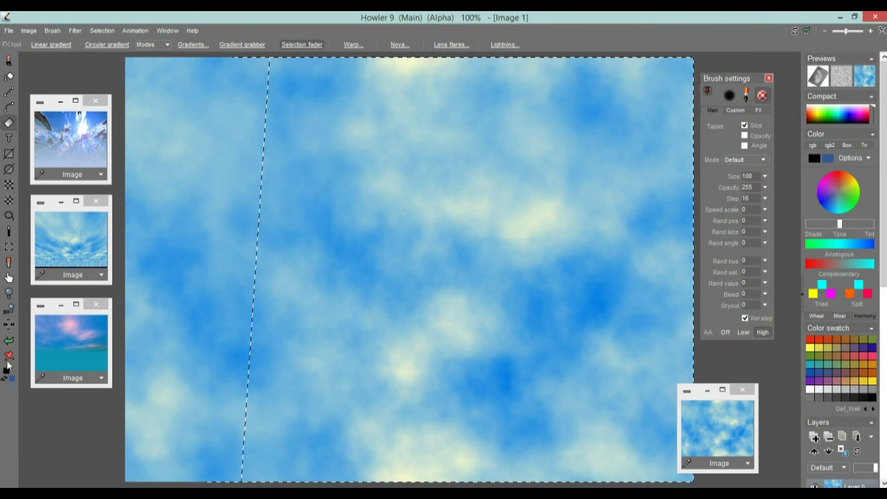
{"action": "left_click", "coordinate": [9, 341]}
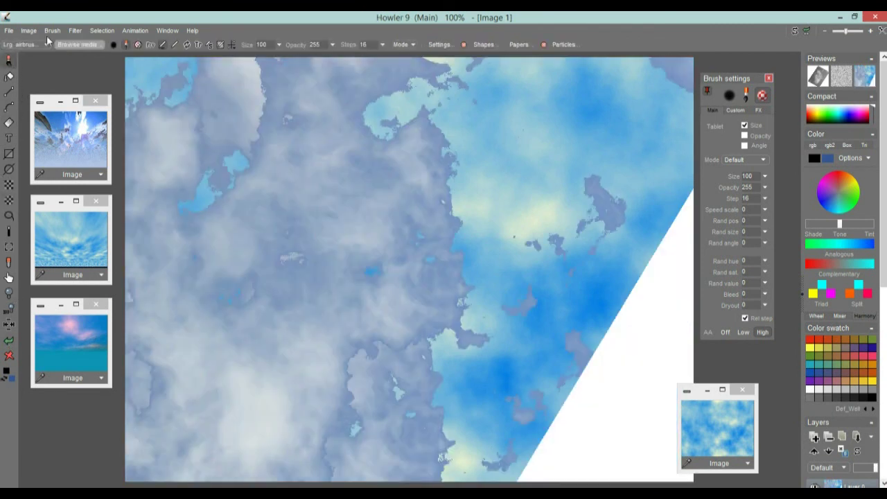
{"action": "left_click", "coordinate": [9, 340]}
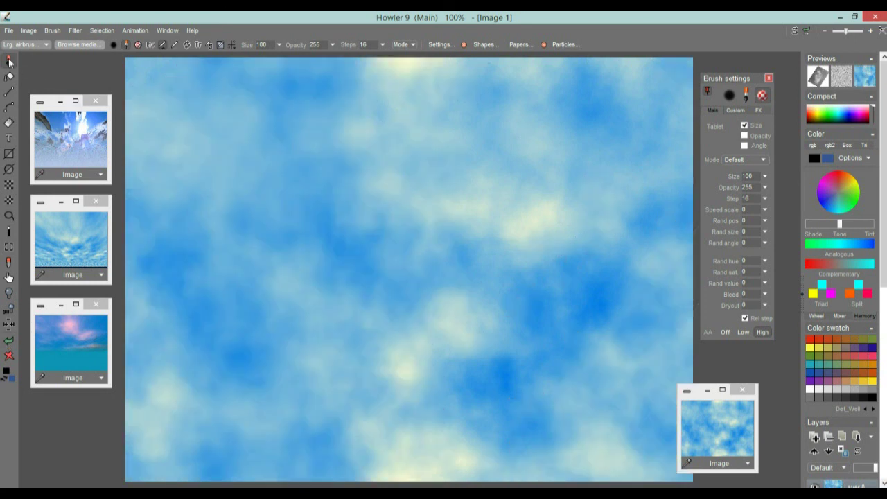
Choose the soft round brush with opacity 132 and step 6, and paint a large black letter M on the main image
{"action": "left_click", "coordinate": [9, 62]}
{"action": "mouse_move", "coordinate": [40, 70]}
{"action": "mouse_move", "coordinate": [75, 78]}
{"action": "left_click", "coordinate": [150, 103]}
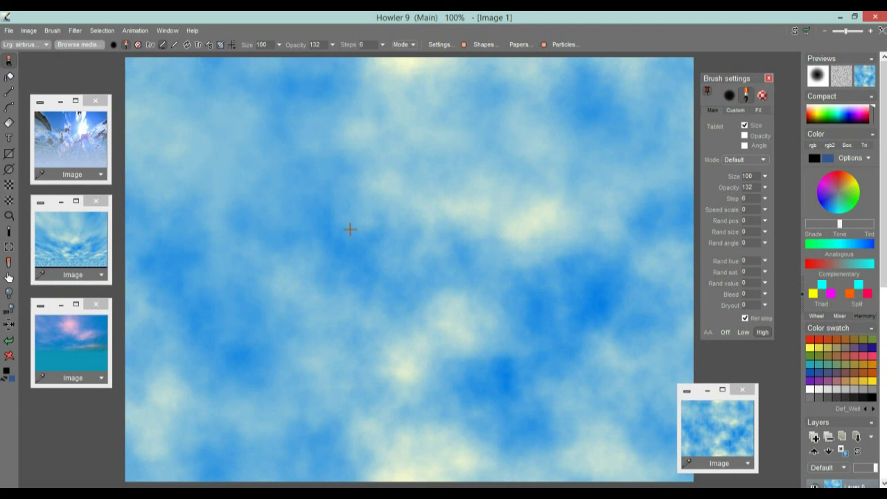
{"action": "mouse_move", "coordinate": [254, 384]}
{"action": "left_mouse_down"}
{"action": "mouse_move", "coordinate": [319, 183]}
{"action": "mouse_move", "coordinate": [452, 96]}
{"action": "left_mouse_up"}
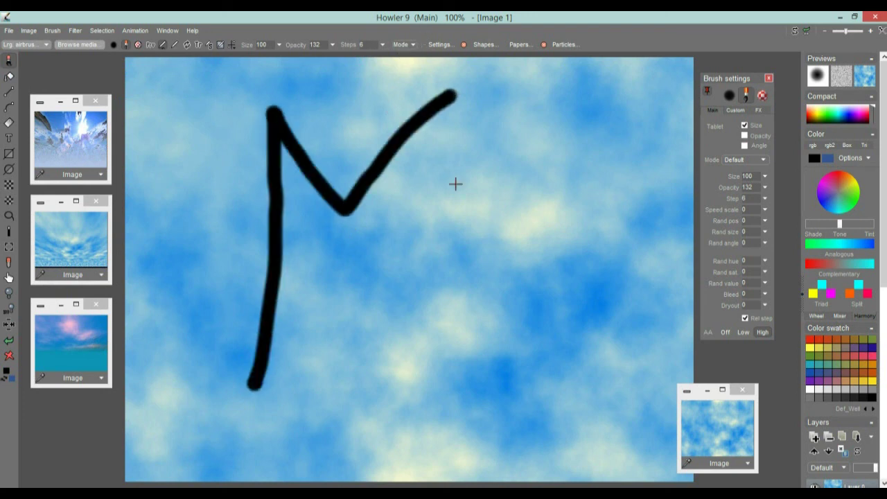
{"action": "left_click_drag", "start_coordinate": [455, 184], "coordinate": [497, 476]}
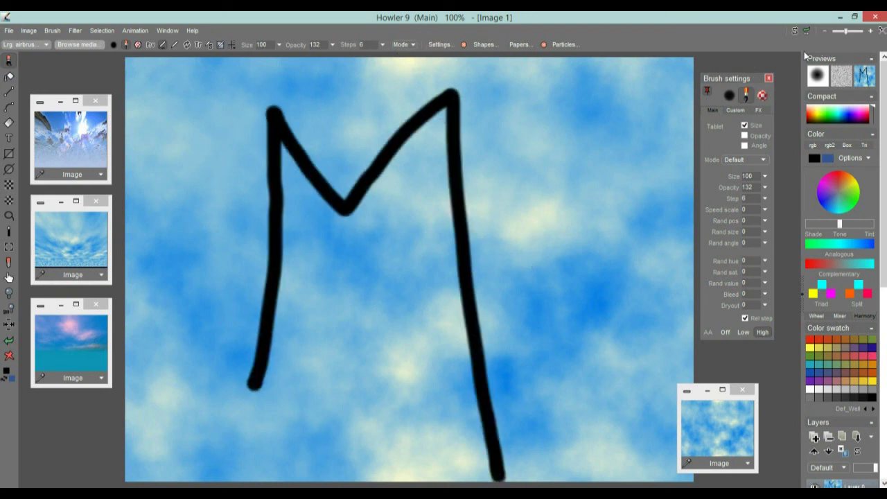
Paint a large black letter S on the swap image, and flip between the main and swap images to compare them
{"action": "left_click", "coordinate": [796, 32]}
{"action": "mouse_move", "coordinate": [519, 142]}
{"action": "left_mouse_down"}
{"action": "mouse_move", "coordinate": [272, 158]}
{"action": "mouse_move", "coordinate": [606, 251]}
{"action": "mouse_move", "coordinate": [298, 320]}
{"action": "mouse_move", "coordinate": [270, 310]}
{"action": "left_mouse_up"}
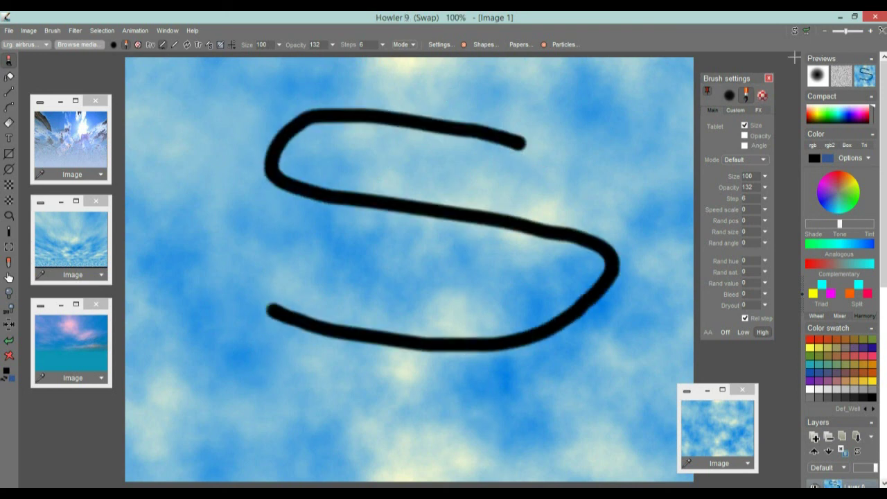
{"action": "left_click", "coordinate": [795, 32]}
{"action": "left_click", "coordinate": [795, 32]}
{"action": "left_click", "coordinate": [796, 32]}
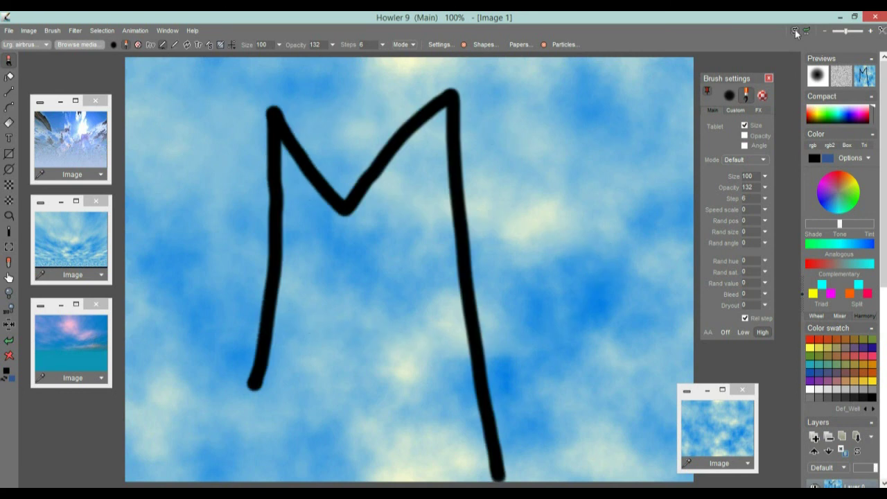
{"action": "left_click", "coordinate": [795, 32]}
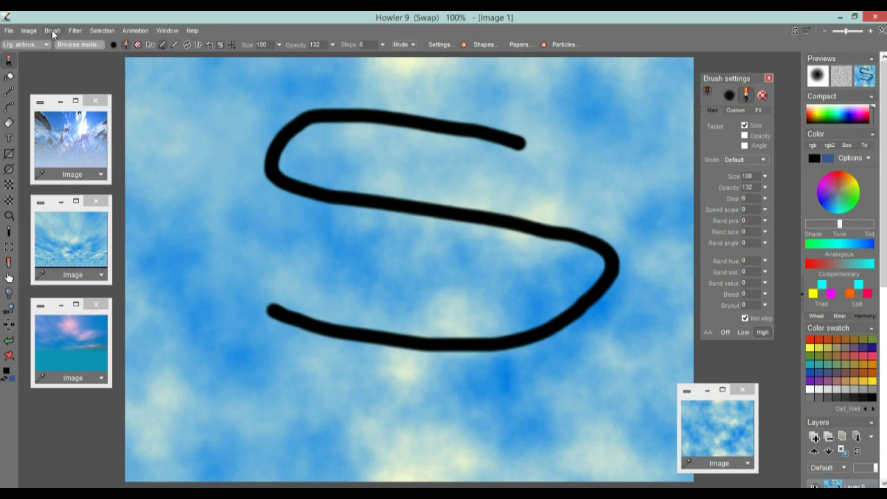
Try the Pool displace by swap filter on the swap image with different displacement and swirl amounts, and discard it
{"action": "left_click", "coordinate": [74, 30]}
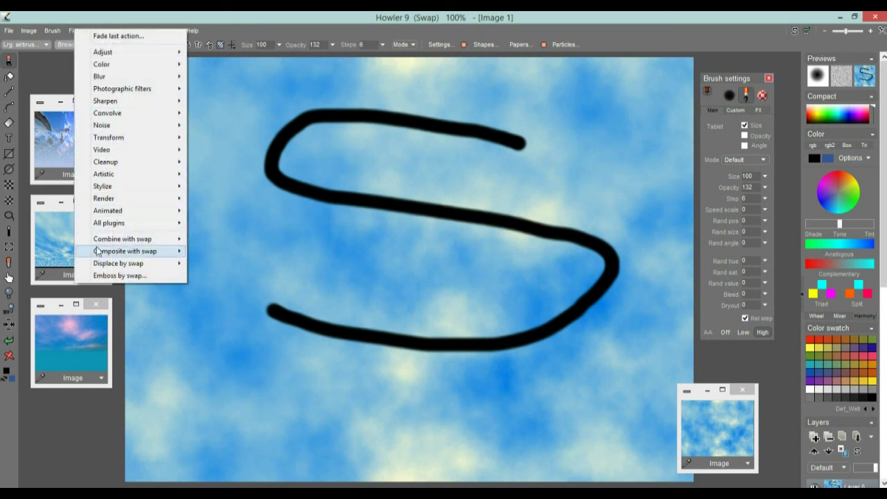
{"action": "mouse_move", "coordinate": [124, 240]}
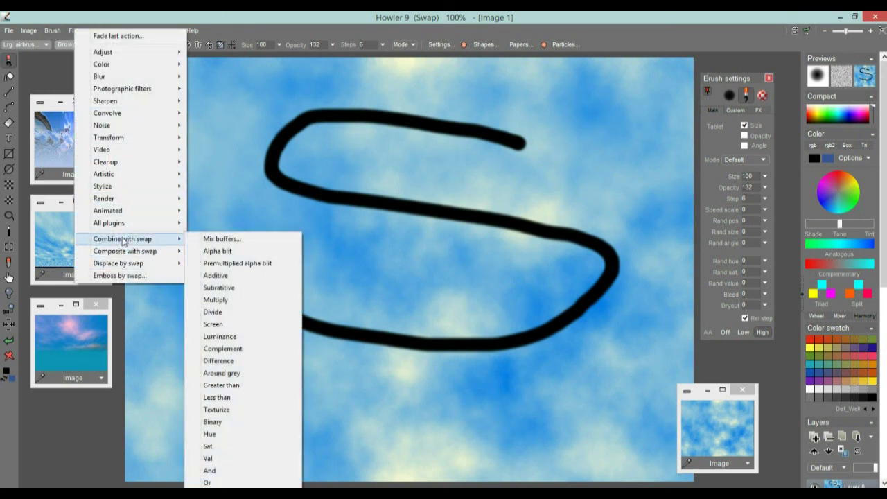
{"action": "mouse_move", "coordinate": [148, 260]}
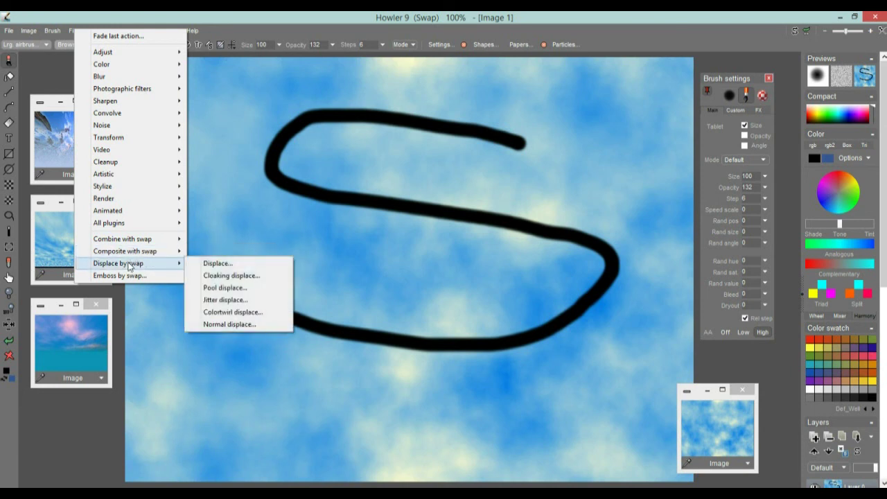
{"action": "left_click", "coordinate": [216, 288]}
{"action": "mouse_move", "coordinate": [436, 242]}
{"action": "left_mouse_down"}
{"action": "mouse_move", "coordinate": [487, 241]}
{"action": "mouse_move", "coordinate": [426, 241]}
{"action": "mouse_move", "coordinate": [452, 241]}
{"action": "left_mouse_up"}
{"action": "left_click_drag", "start_coordinate": [408, 208], "coordinate": [553, 286]}
{"action": "mouse_move", "coordinate": [585, 333]}
{"action": "left_mouse_down"}
{"action": "mouse_move", "coordinate": [596, 335]}
{"action": "mouse_move", "coordinate": [580, 339]}
{"action": "left_mouse_up"}
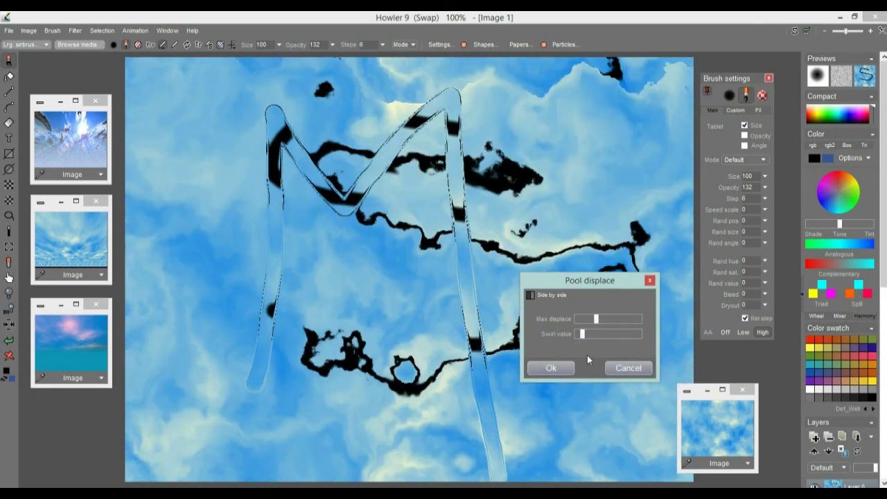
{"action": "left_click", "coordinate": [634, 371]}
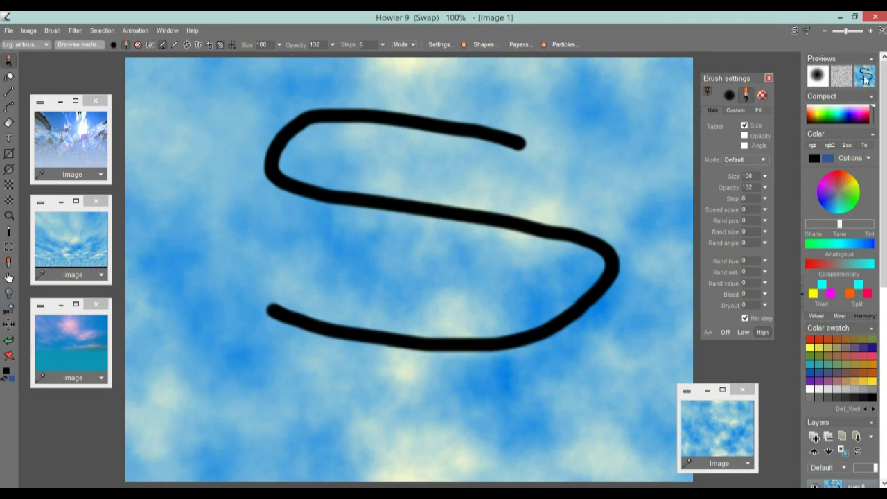
Preview the two images combined with swap mixing, set the current layer's mode to Screen, and turn swap mixing off
{"action": "left_click", "coordinate": [864, 78]}
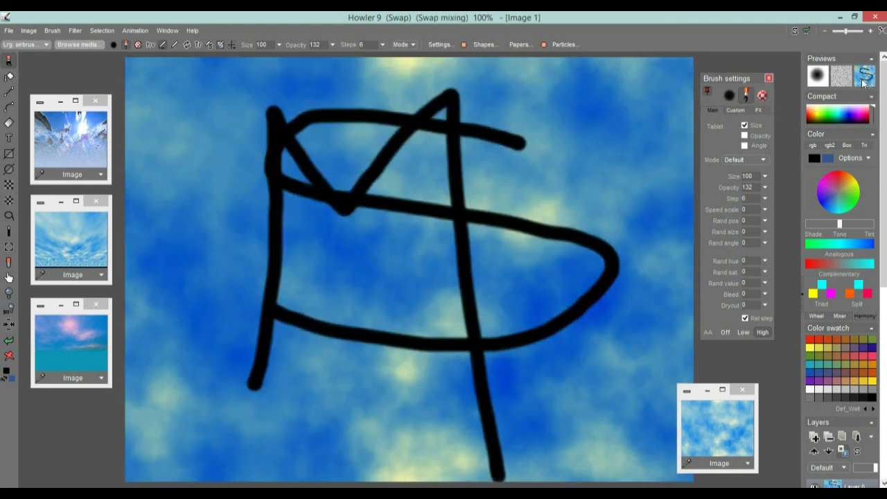
{"action": "right_click", "coordinate": [868, 84]}
{"action": "left_click", "coordinate": [864, 75]}
{"action": "left_click", "coordinate": [866, 77]}
{"action": "right_click", "coordinate": [864, 79]}
{"action": "mouse_move", "coordinate": [817, 119]}
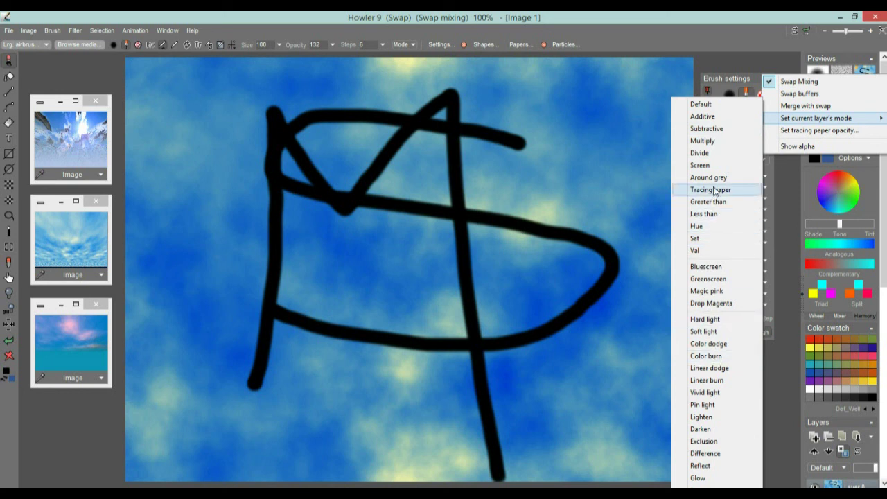
{"action": "left_click", "coordinate": [711, 166]}
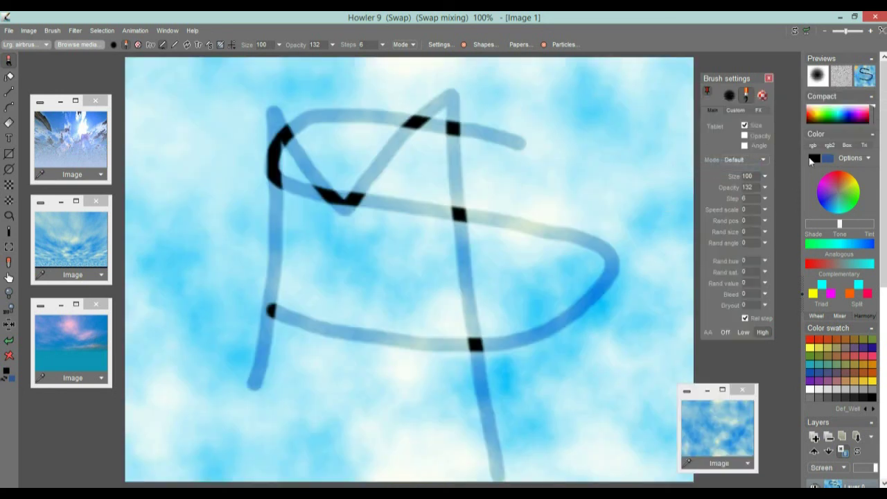
{"action": "left_click", "coordinate": [865, 78]}
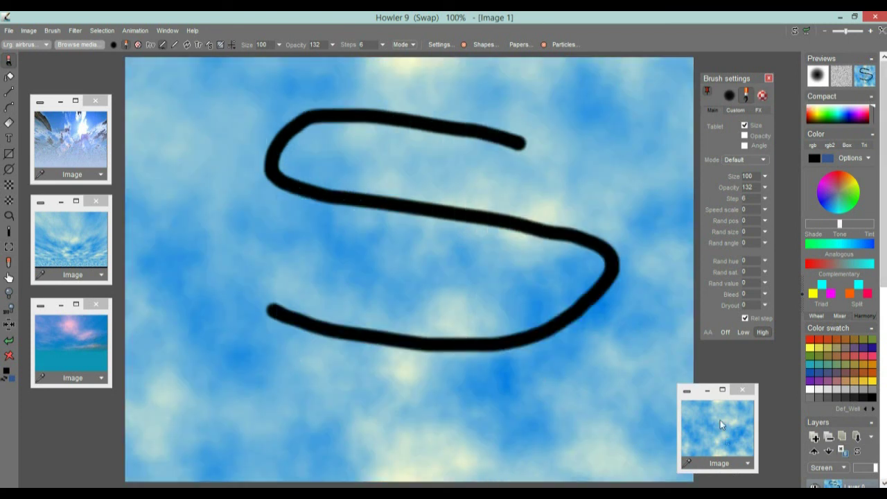
Restore the plain clouds on the swap image and raise their value, contrast and gamma with Adjust value
{"action": "key", "text": "ctrl+z"}
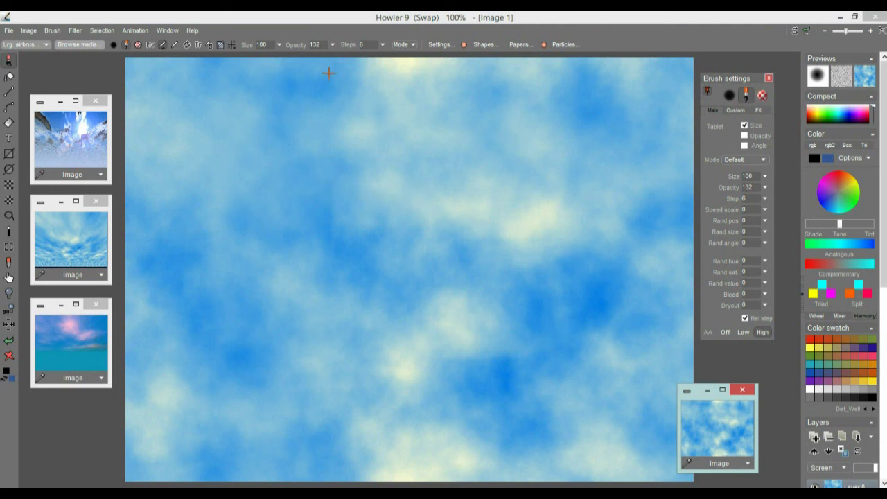
{"action": "left_click", "coordinate": [73, 31]}
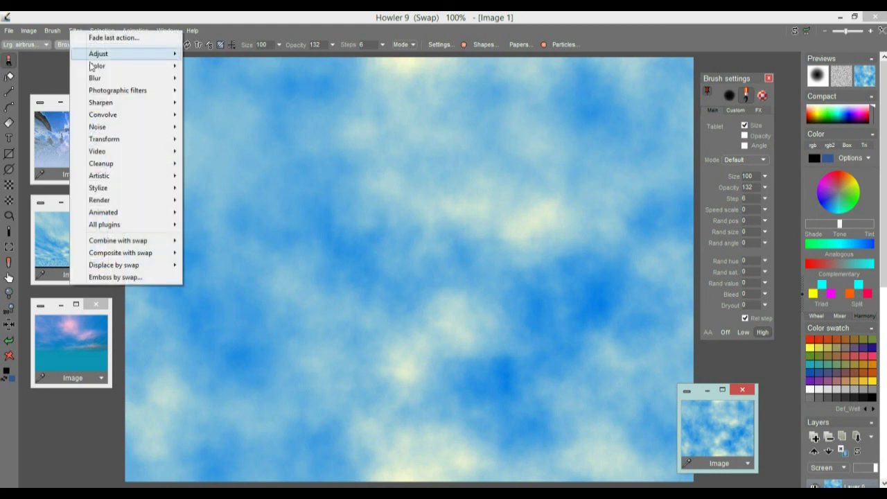
{"action": "mouse_move", "coordinate": [130, 54]}
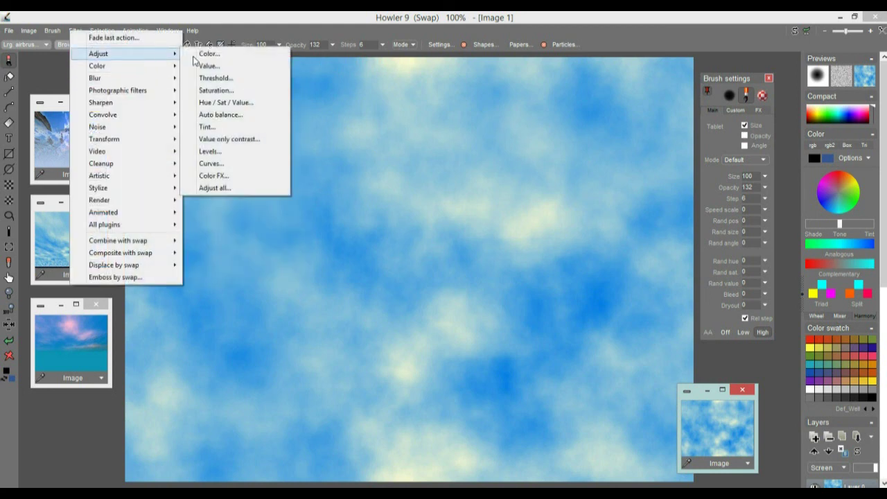
{"action": "left_click", "coordinate": [224, 66]}
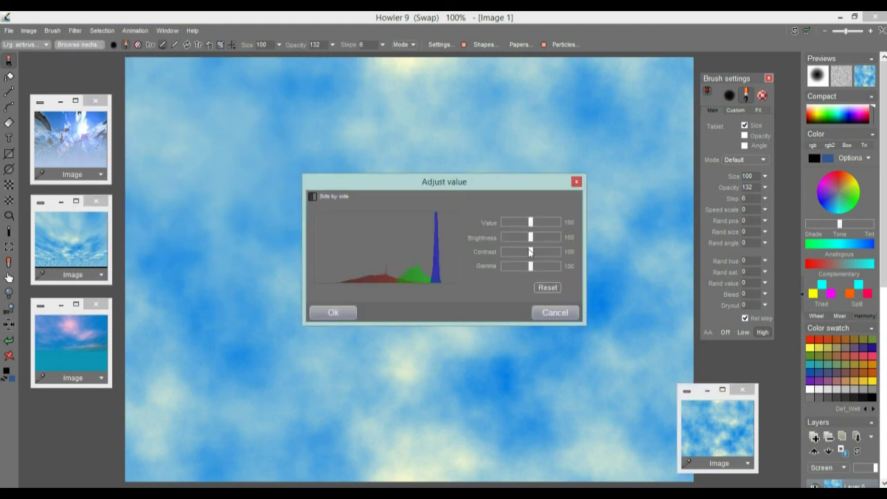
{"action": "left_click_drag", "start_coordinate": [541, 250], "coordinate": [535, 255]}
{"action": "left_click_drag", "start_coordinate": [530, 221], "coordinate": [533, 221]}
{"action": "mouse_move", "coordinate": [531, 266]}
{"action": "left_mouse_down"}
{"action": "mouse_move", "coordinate": [524, 262]}
{"action": "mouse_move", "coordinate": [540, 252]}
{"action": "mouse_move", "coordinate": [534, 255]}
{"action": "left_mouse_up"}
{"action": "left_click", "coordinate": [332, 312]}
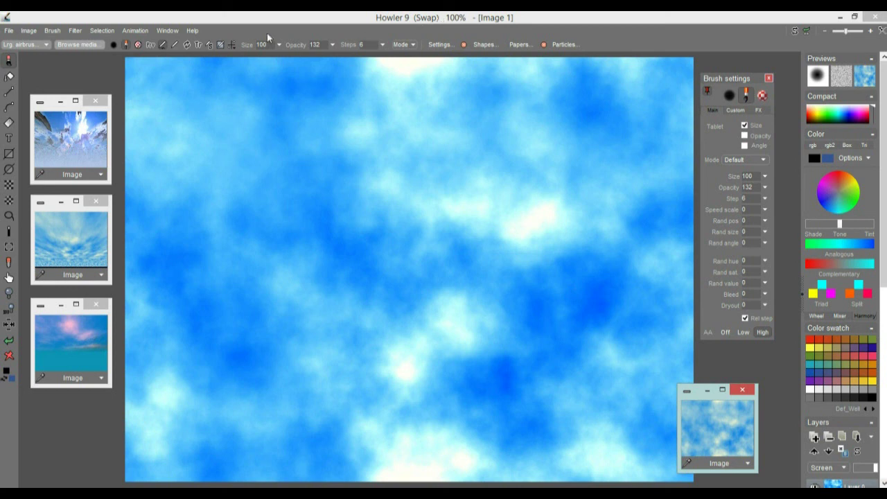
Store the adjusted clouds beside the previously stored clouds, and load them onto the main image
{"action": "left_click", "coordinate": [27, 32]}
{"action": "left_click", "coordinate": [67, 98]}
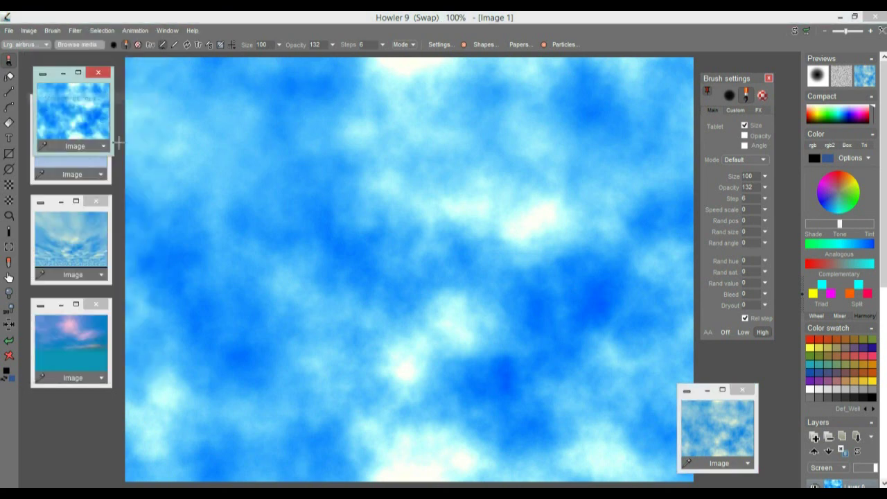
{"action": "left_click_drag", "start_coordinate": [52, 81], "coordinate": [742, 375]}
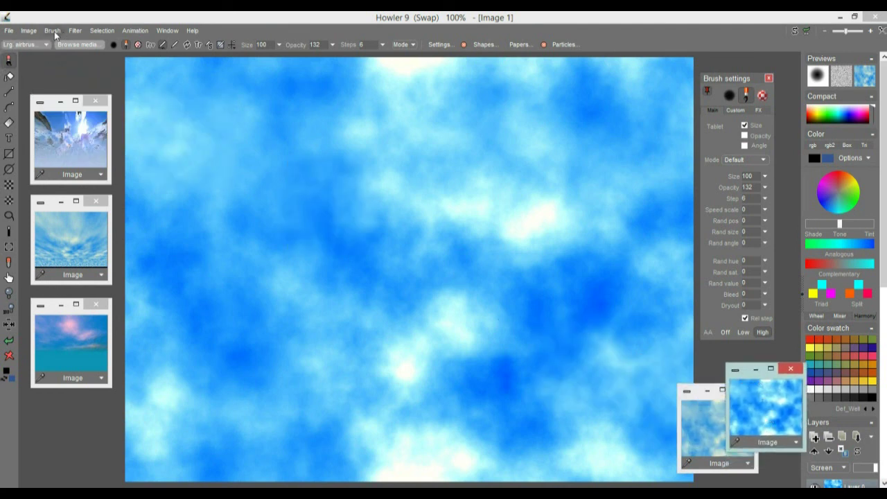
{"action": "left_click", "coordinate": [794, 30]}
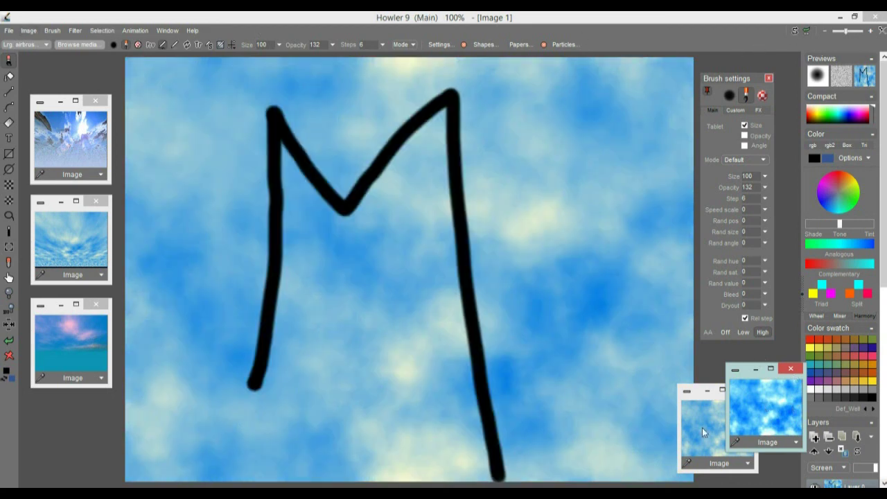
{"action": "left_click", "coordinate": [755, 395]}
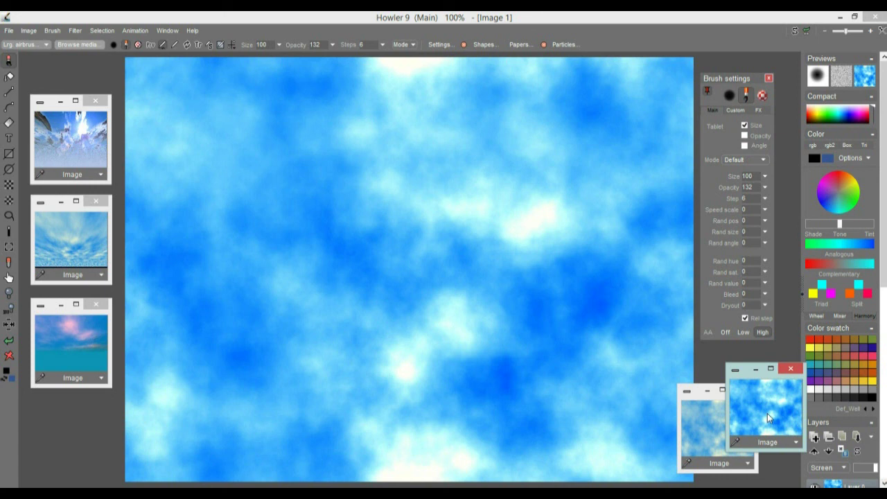
Open Puppy Ray GPU on the main image's clouds and flatten the terrain by setting the world's Z scale to 0
{"action": "left_click", "coordinate": [74, 31]}
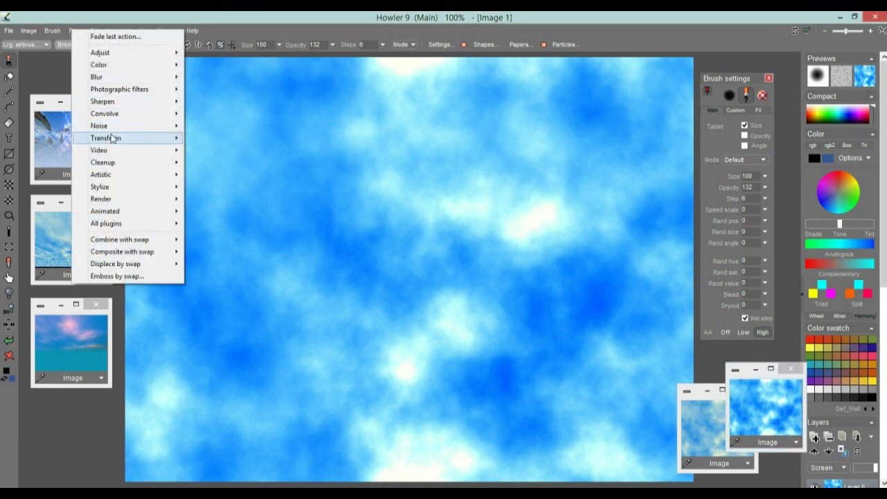
{"action": "mouse_move", "coordinate": [111, 138]}
{"action": "mouse_move", "coordinate": [277, 199]}
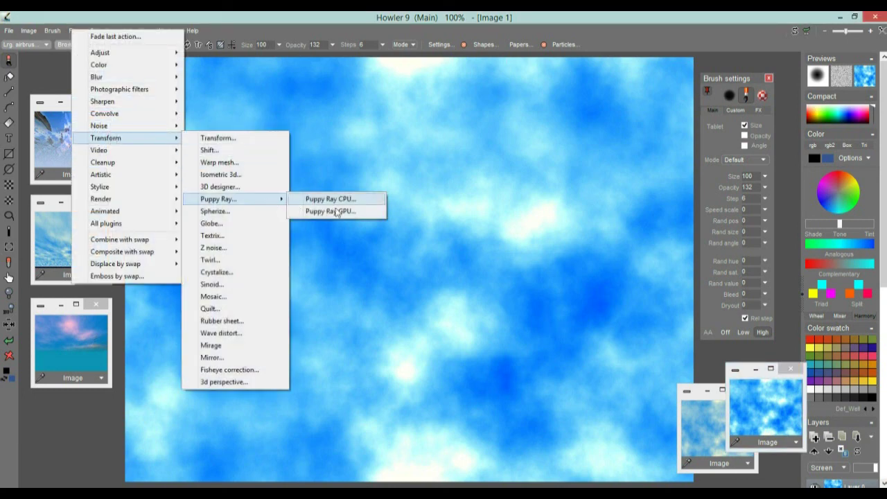
{"action": "left_click", "coordinate": [329, 211]}
{"action": "left_click_drag", "start_coordinate": [443, 113], "coordinate": [291, 171]}
{"action": "left_click_drag", "start_coordinate": [188, 205], "coordinate": [155, 199]}
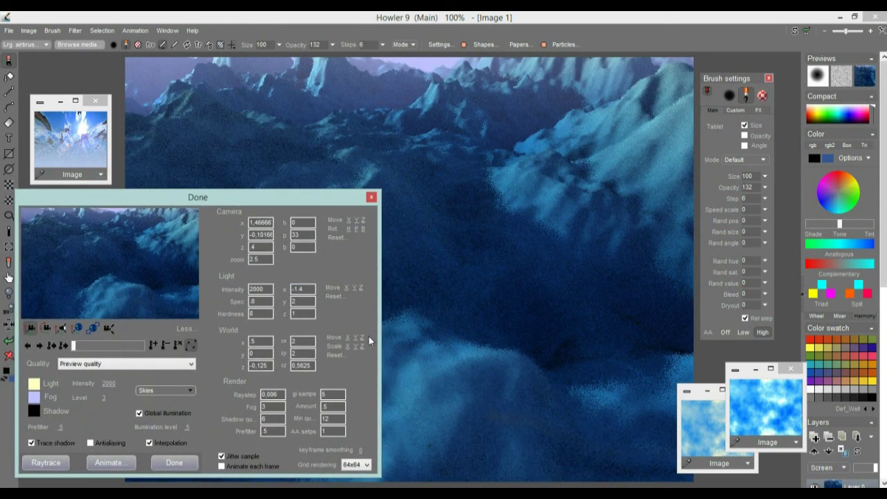
{"action": "left_click_drag", "start_coordinate": [365, 346], "coordinate": [263, 346]}
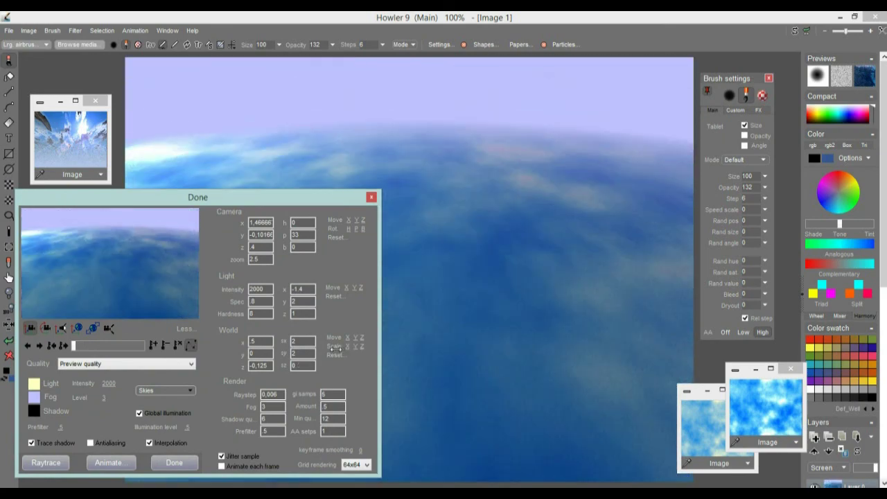
Rotate the flattened terrain's camera to a heading of about -1.17 and a pitch of about 35.33
{"action": "mouse_move", "coordinate": [101, 196]}
{"action": "left_mouse_down"}
{"action": "mouse_move", "coordinate": [759, 216]}
{"action": "mouse_move", "coordinate": [130, 219]}
{"action": "mouse_move", "coordinate": [106, 188]}
{"action": "left_mouse_up"}
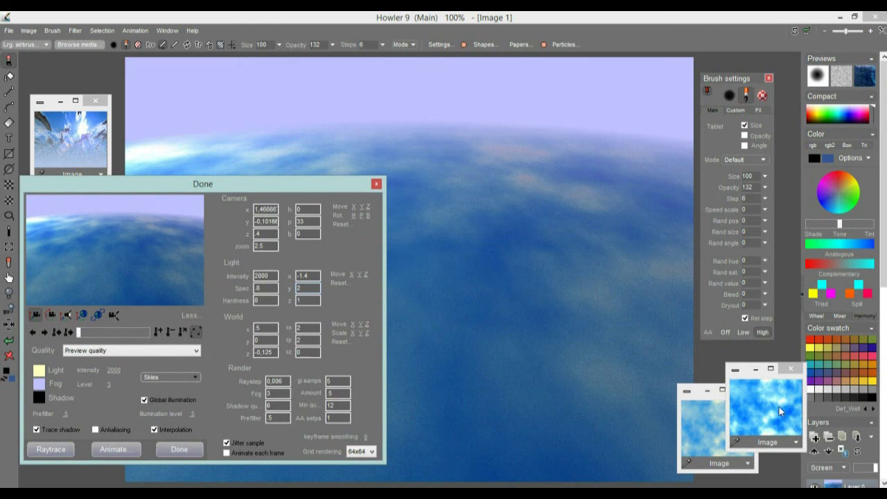
{"action": "left_click_drag", "start_coordinate": [129, 189], "coordinate": [147, 186]}
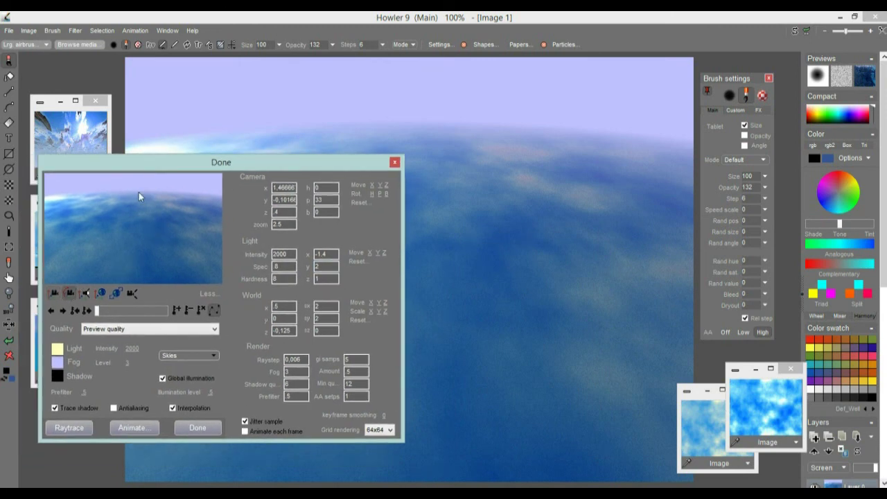
{"action": "mouse_move", "coordinate": [133, 230]}
{"action": "left_mouse_down"}
{"action": "mouse_move", "coordinate": [213, 210]}
{"action": "mouse_move", "coordinate": [303, 239]}
{"action": "mouse_move", "coordinate": [125, 236]}
{"action": "left_mouse_up"}
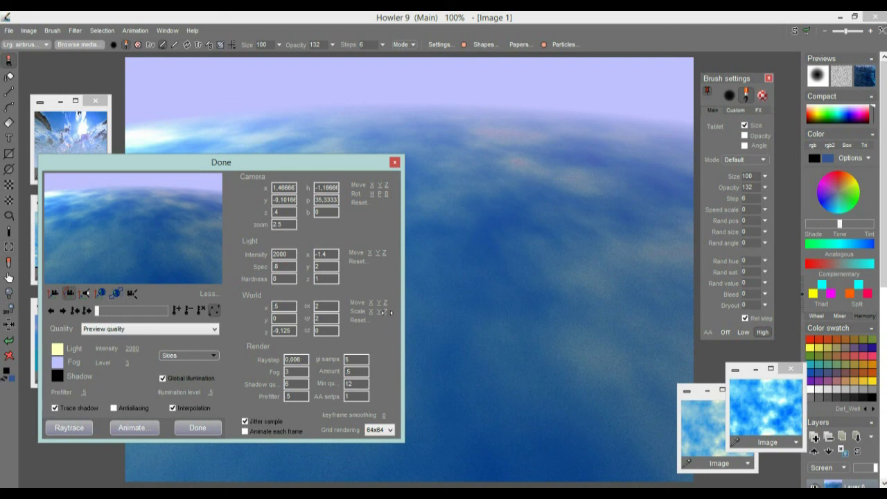
Raise the world Z scale to 0.425 and rotate the camera up to face the horizon, with pitch about 4.8
{"action": "left_click_drag", "start_coordinate": [387, 312], "coordinate": [406, 312]}
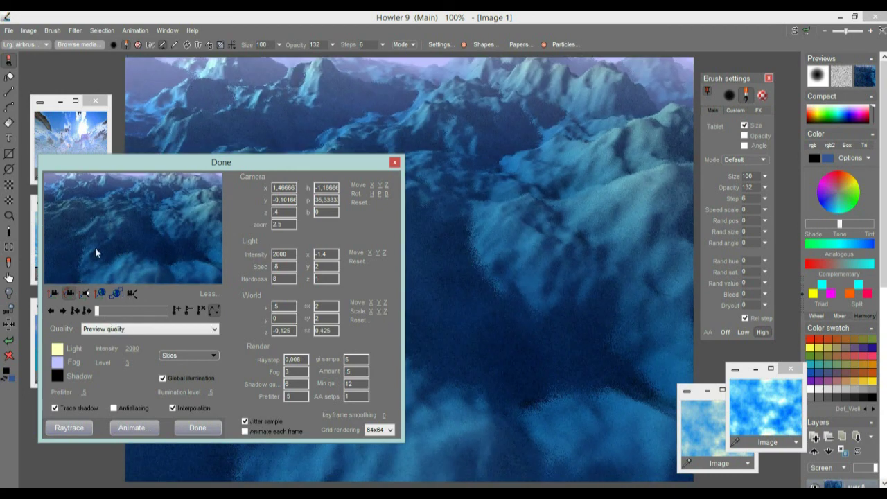
{"action": "left_click", "coordinate": [69, 294]}
{"action": "left_click_drag", "start_coordinate": [117, 211], "coordinate": [151, 255]}
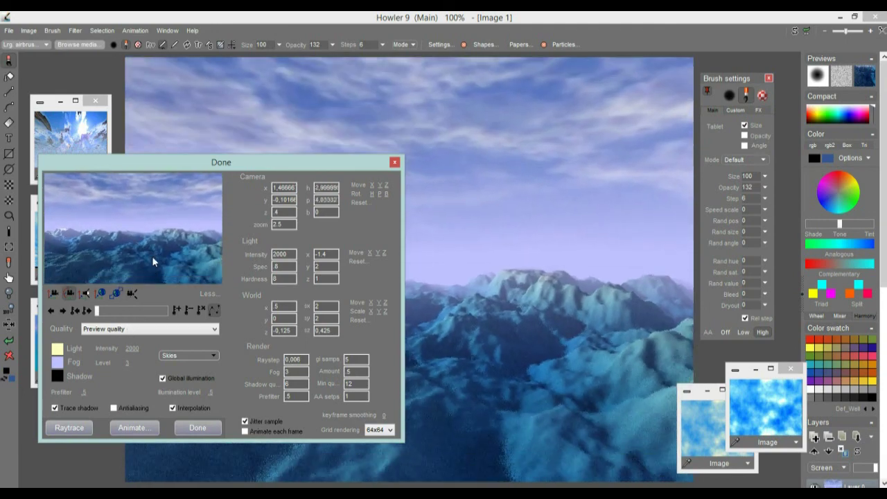
Apply the sunset sky preset and rotate the camera to a heading of about 229 so the sun enters the view
{"action": "left_click", "coordinate": [192, 351]}
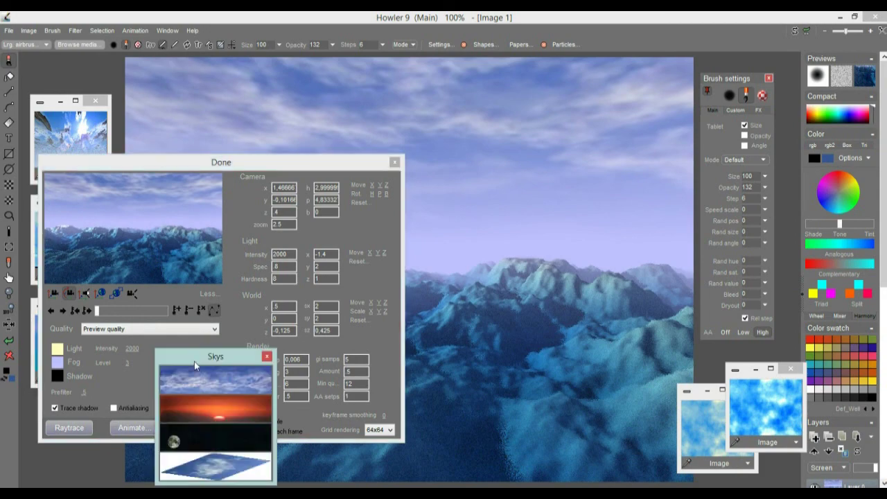
{"action": "left_click", "coordinate": [208, 409]}
{"action": "left_click_drag", "start_coordinate": [99, 228], "coordinate": [269, 213]}
{"action": "left_click_drag", "start_coordinate": [62, 219], "coordinate": [103, 188]}
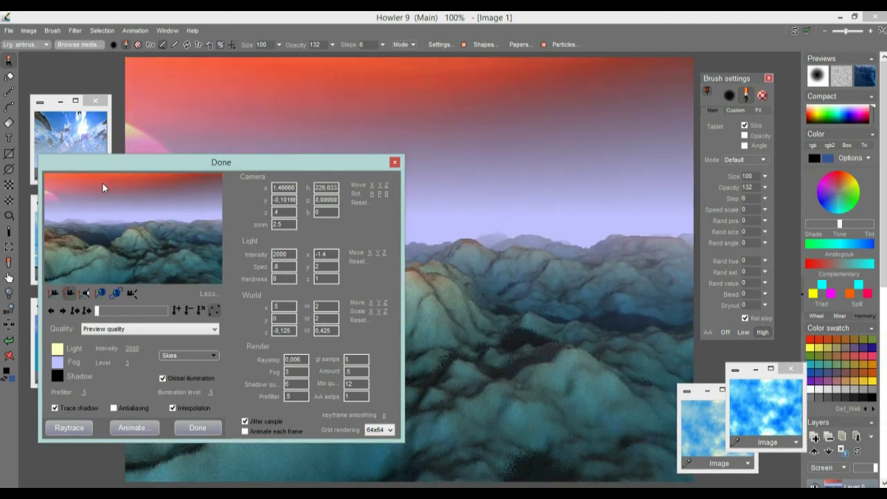
Switch global illumination off and on again, and rotate the camera to heading about 181 and pitch about 29
{"action": "left_click", "coordinate": [163, 380]}
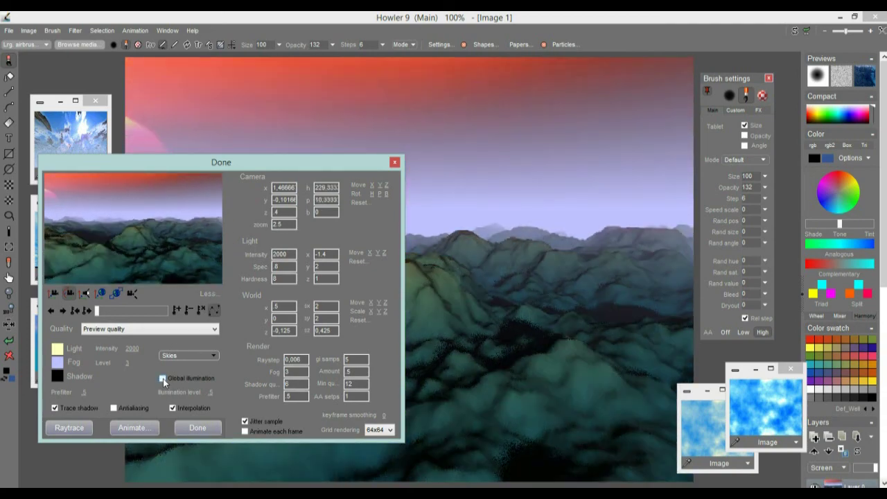
{"action": "left_click", "coordinate": [163, 378]}
{"action": "left_click_drag", "start_coordinate": [176, 243], "coordinate": [138, 270]}
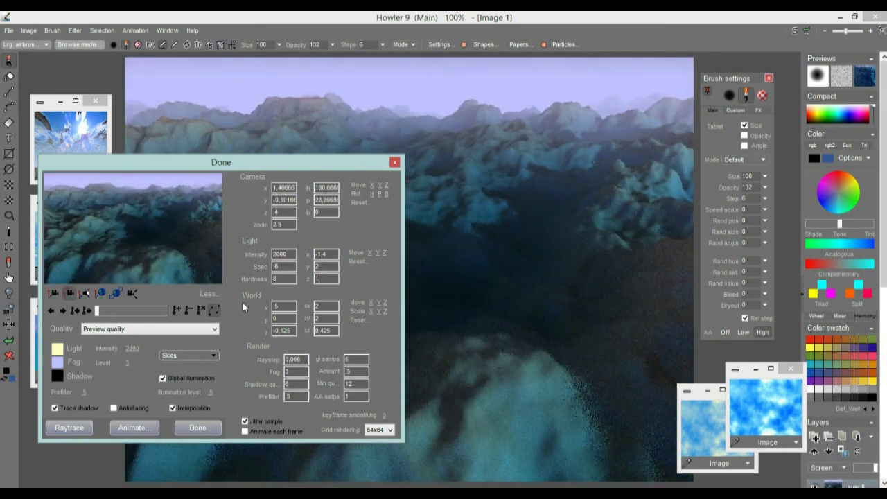
Apply the cloud-plane sky preset with the camera heading at about 196, and lower the world Z scale until the terrain is nearly flat
{"action": "left_click", "coordinate": [184, 356]}
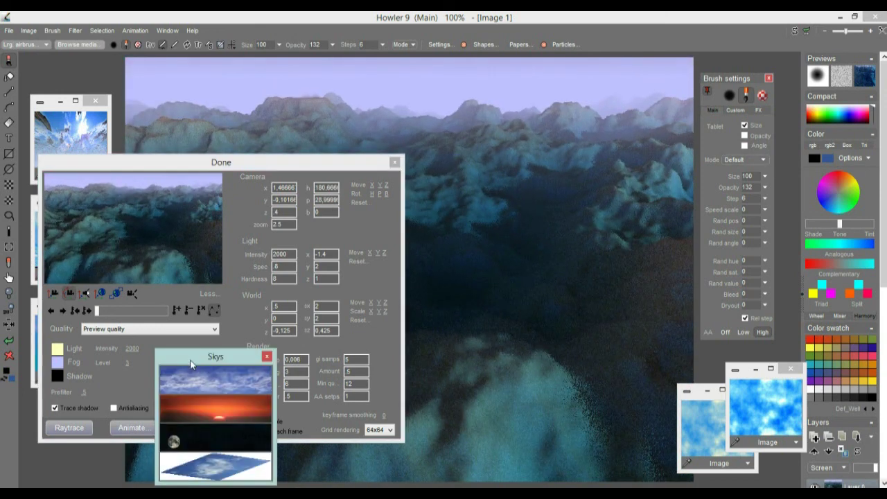
{"action": "left_click", "coordinate": [204, 468]}
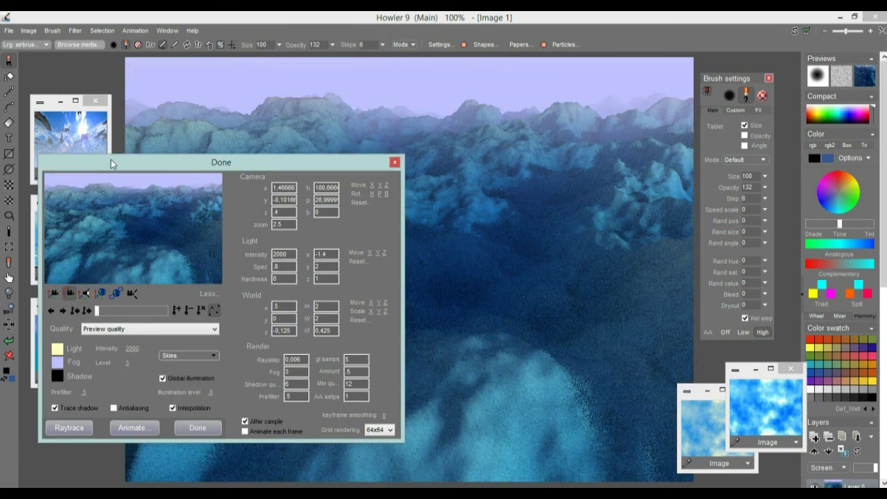
{"action": "left_click_drag", "start_coordinate": [147, 215], "coordinate": [274, 196]}
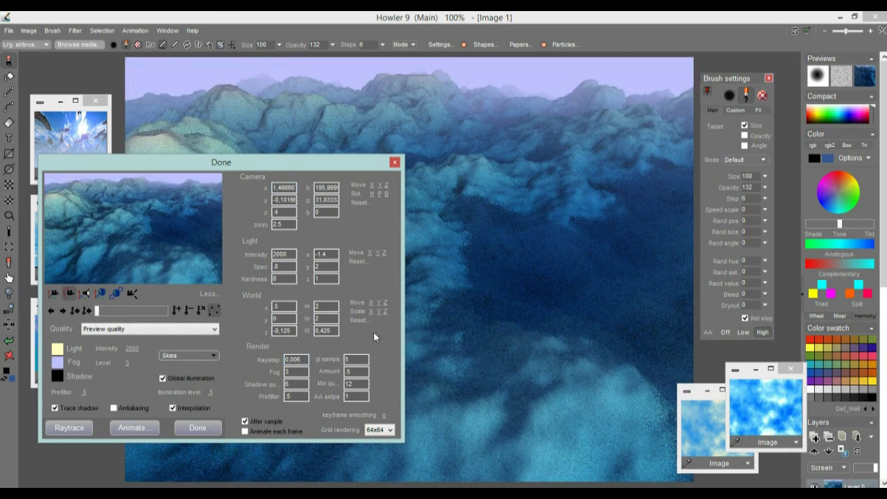
{"action": "left_click_drag", "start_coordinate": [390, 313], "coordinate": [372, 320]}
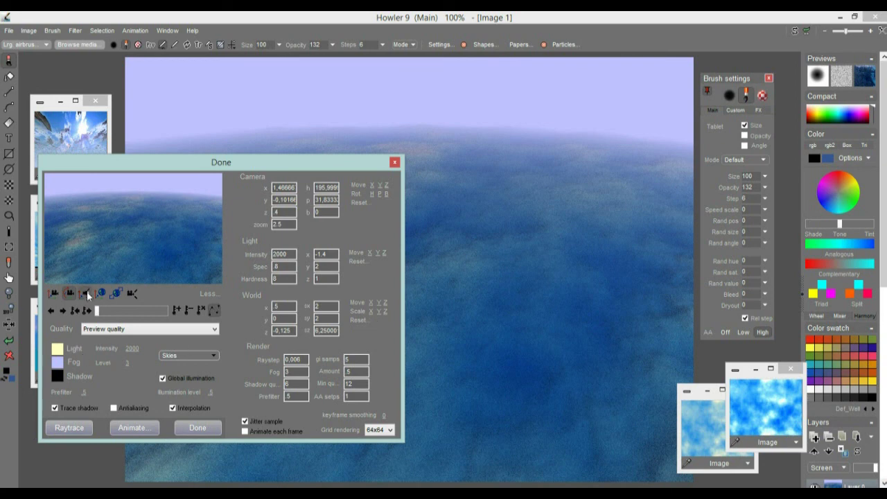
Raise the fog level to 10.27 and move the light near the horizon at about X 2.47, Y -4.52
{"action": "left_click_drag", "start_coordinate": [116, 225], "coordinate": [10, 186]}
{"action": "left_click_drag", "start_coordinate": [86, 208], "coordinate": [48, 435]}
{"action": "left_click_drag", "start_coordinate": [145, 224], "coordinate": [237, 368]}
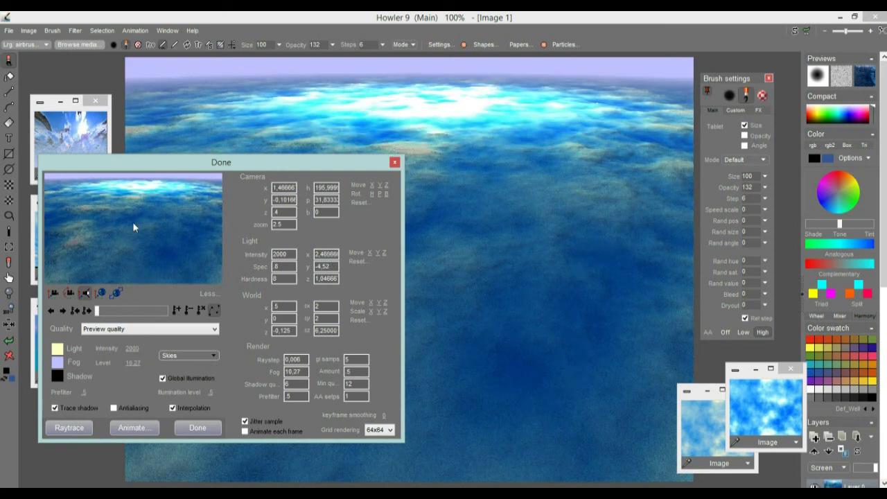
{"action": "left_click_drag", "start_coordinate": [143, 196], "coordinate": [142, 266]}
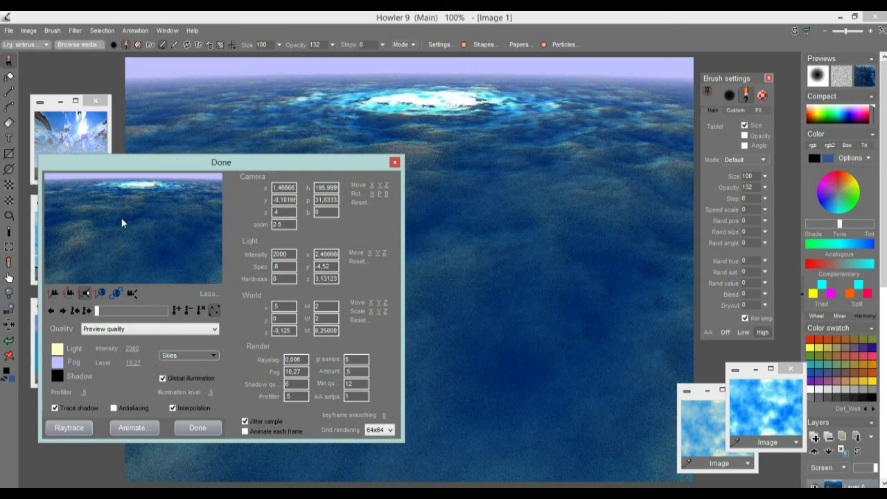
{"action": "left_click_drag", "start_coordinate": [158, 173], "coordinate": [605, 207]}
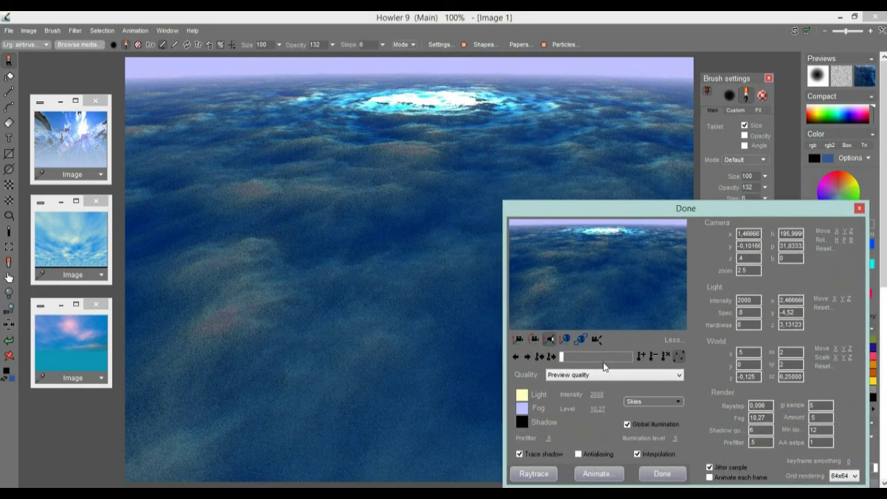
{"action": "mouse_move", "coordinate": [604, 263]}
{"action": "left_mouse_down"}
{"action": "mouse_move", "coordinate": [608, 286]}
{"action": "mouse_move", "coordinate": [595, 236]}
{"action": "mouse_move", "coordinate": [598, 269]}
{"action": "left_mouse_up"}
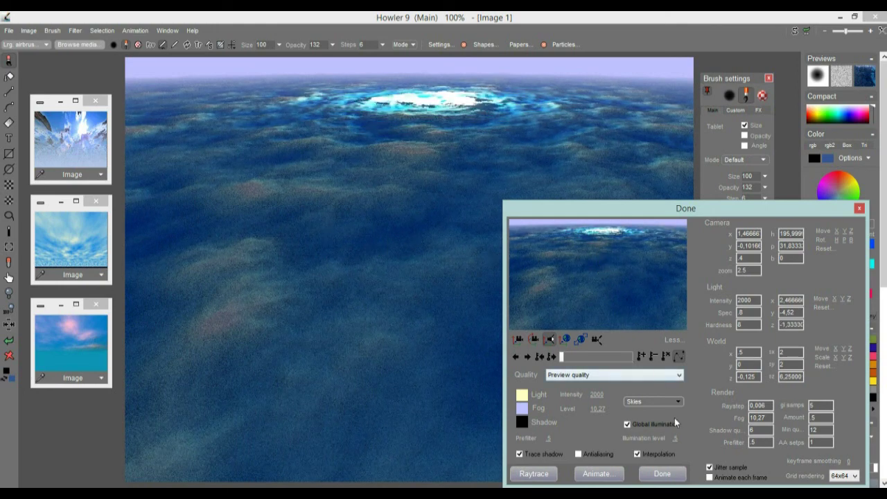
Turn off global illumination and raise the light intensity to 5578, adjusting the light's height
{"action": "left_click", "coordinate": [628, 424]}
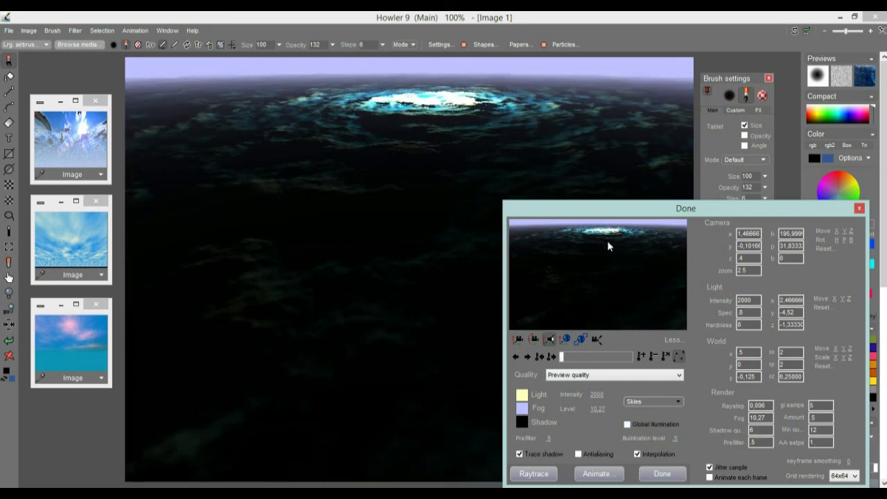
{"action": "left_click_drag", "start_coordinate": [604, 396], "coordinate": [859, 392]}
{"action": "left_click_drag", "start_coordinate": [588, 286], "coordinate": [581, 254]}
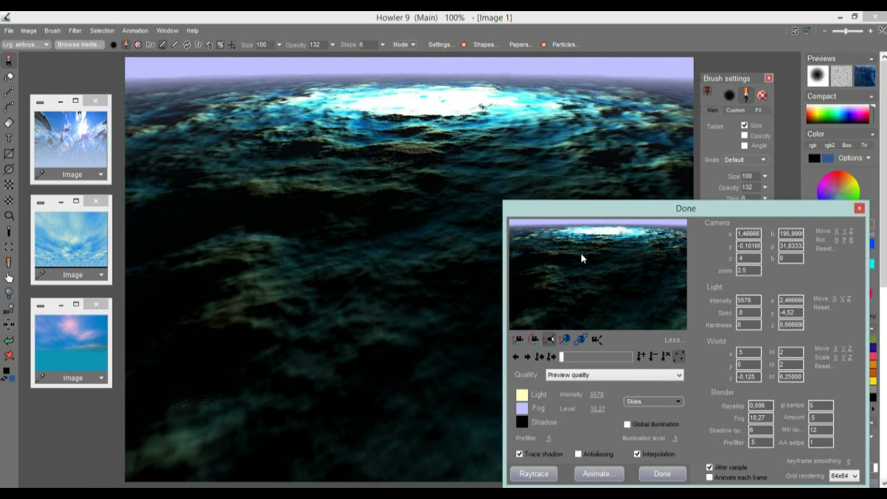
Lower the world Z scale further to soften the relief, and enable global illumination at a level of 0.3
{"action": "left_click", "coordinate": [852, 358]}
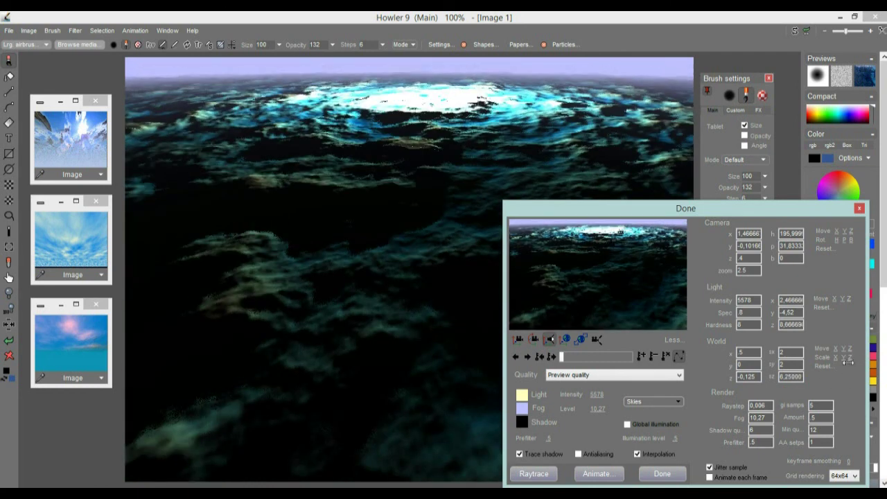
{"action": "left_click_drag", "start_coordinate": [850, 362], "coordinate": [849, 365]}
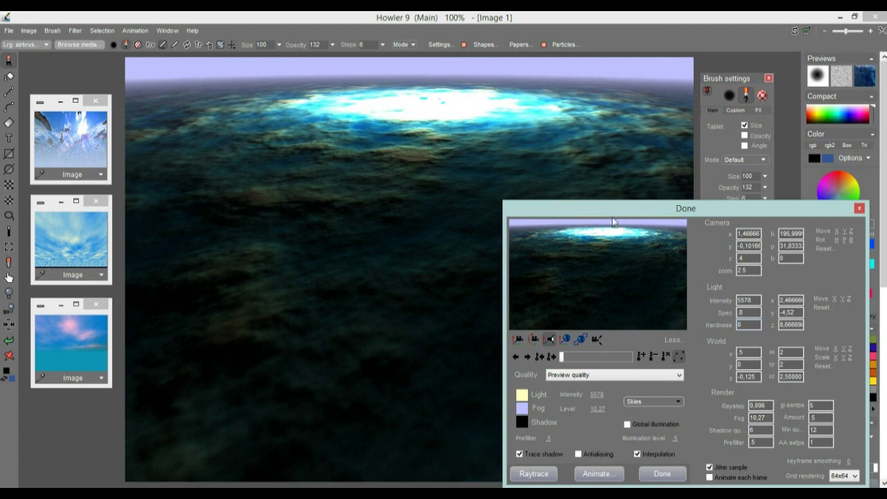
{"action": "left_click", "coordinate": [627, 424]}
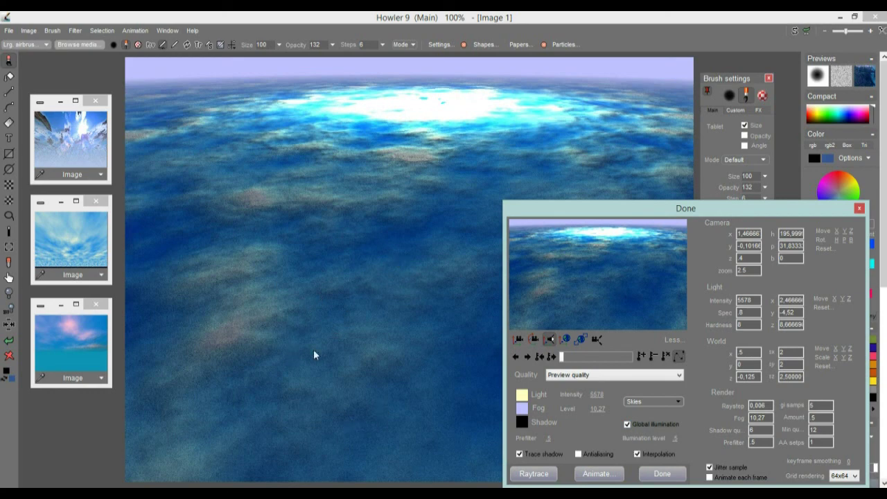
{"action": "mouse_move", "coordinate": [670, 438]}
{"action": "left_mouse_down"}
{"action": "mouse_move", "coordinate": [644, 443]}
{"action": "mouse_move", "coordinate": [653, 444]}
{"action": "left_mouse_up"}
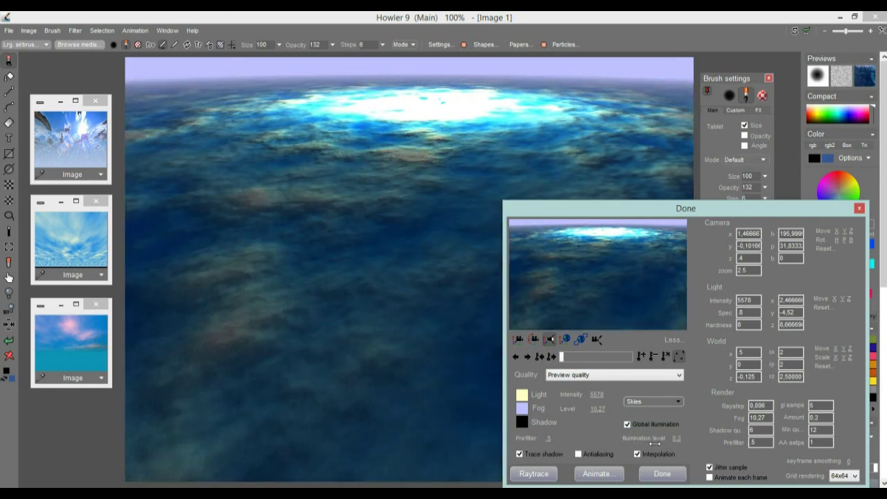
Adjust the light with a Z position of about 0.37 and an intensity of 4610, and change its colour to orange-red
{"action": "left_click_drag", "start_coordinate": [607, 293], "coordinate": [589, 242]}
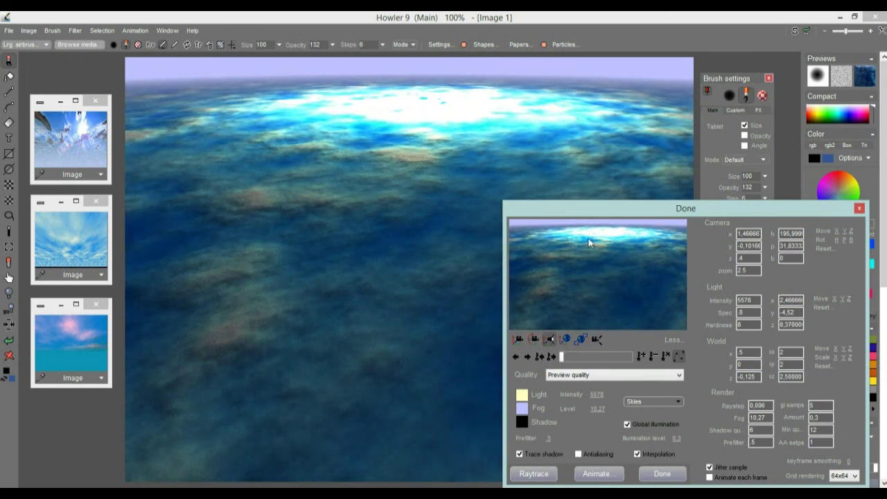
{"action": "left_click_drag", "start_coordinate": [597, 394], "coordinate": [521, 401]}
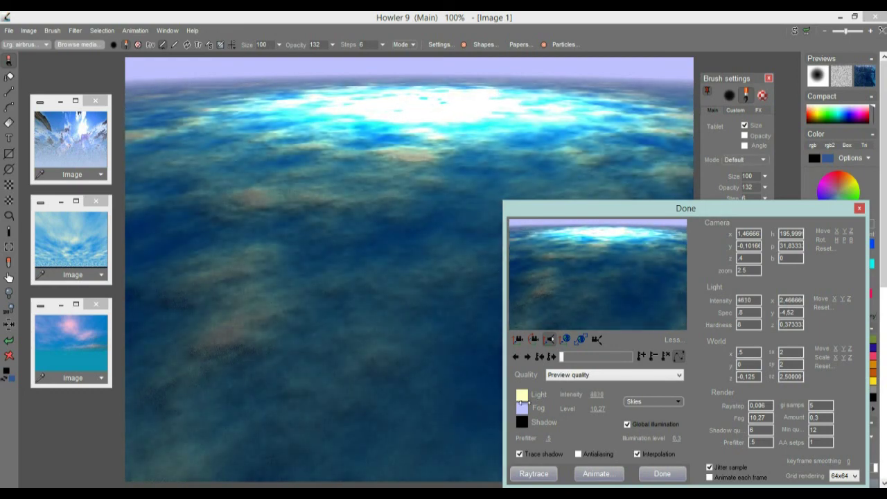
{"action": "left_click", "coordinate": [520, 397]}
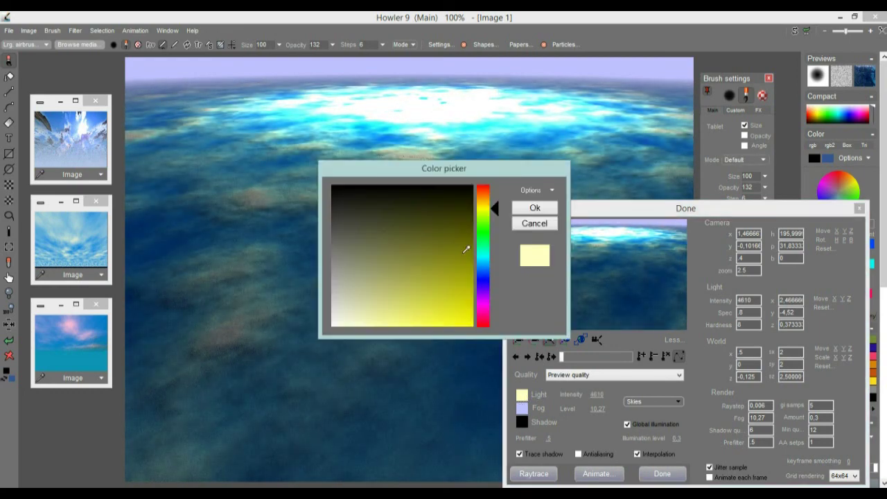
{"action": "left_click", "coordinate": [485, 192]}
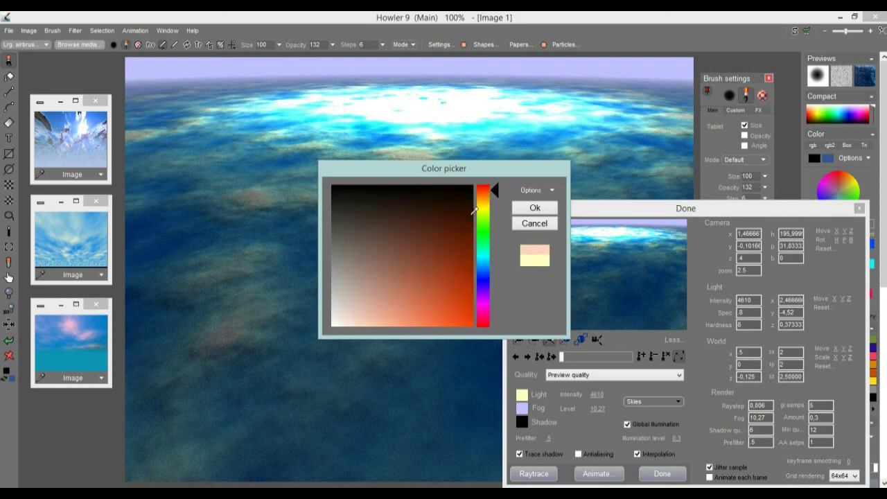
{"action": "left_click", "coordinate": [437, 276]}
{"action": "left_click", "coordinate": [534, 207]}
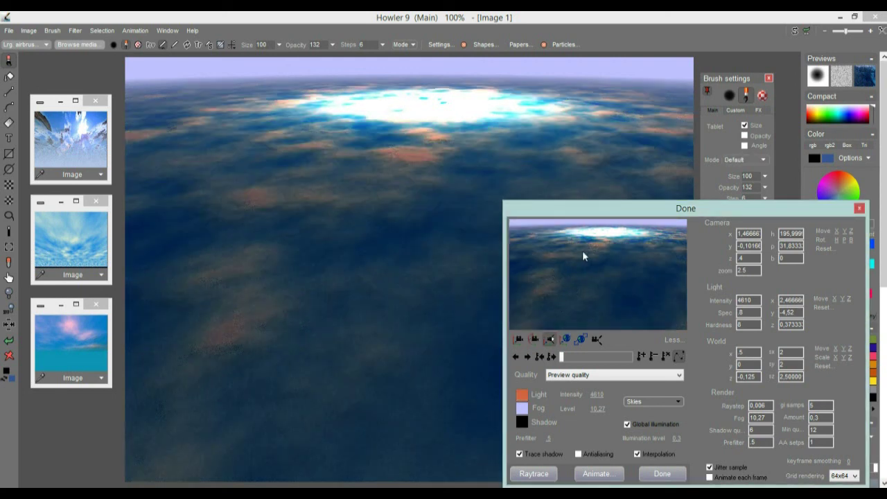
Change the fog colour to pale cream and lower the fog level to 4.83
{"action": "left_click", "coordinate": [524, 410]}
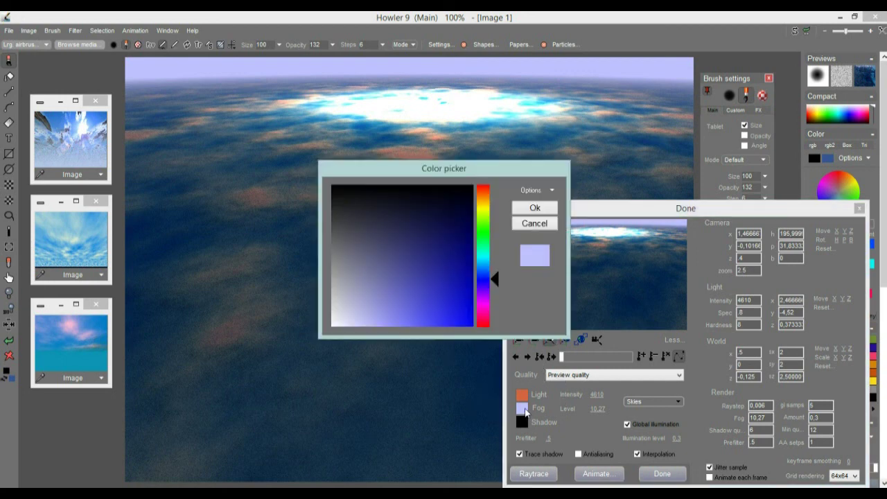
{"action": "left_click_drag", "start_coordinate": [495, 277], "coordinate": [490, 201]}
{"action": "left_click", "coordinate": [527, 211]}
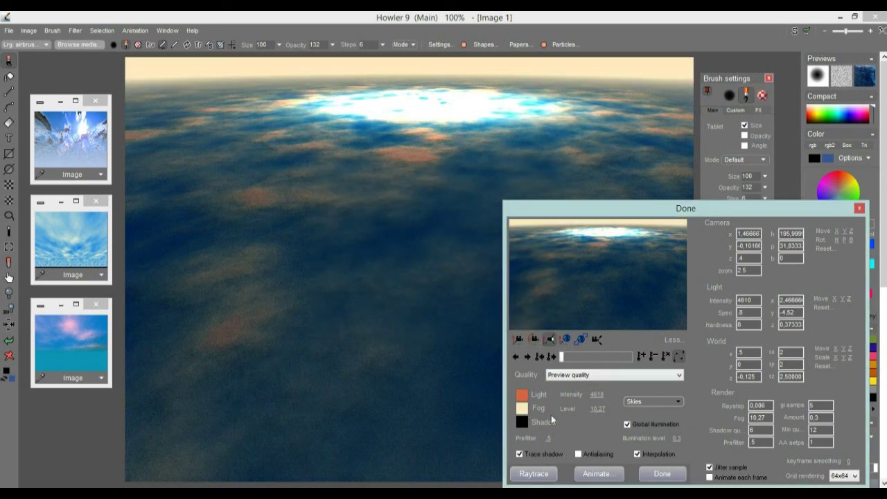
{"action": "left_click_drag", "start_coordinate": [597, 408], "coordinate": [553, 397]}
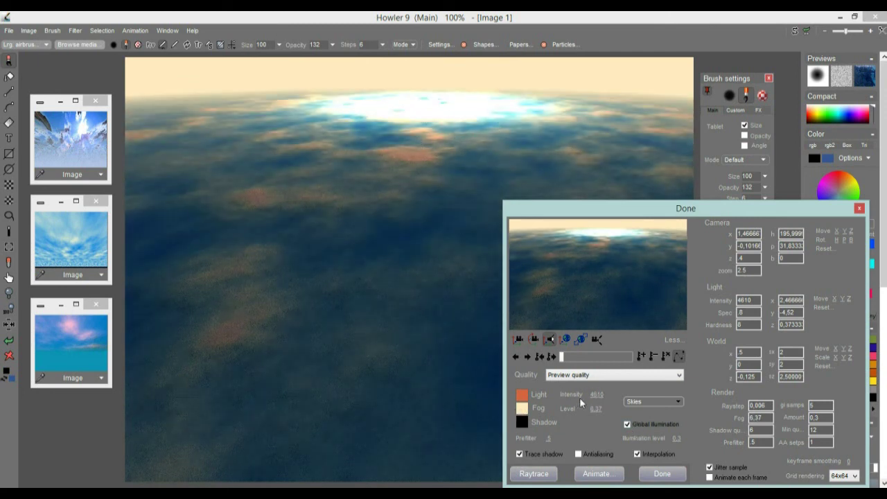
{"action": "left_click_drag", "start_coordinate": [595, 409], "coordinate": [574, 411]}
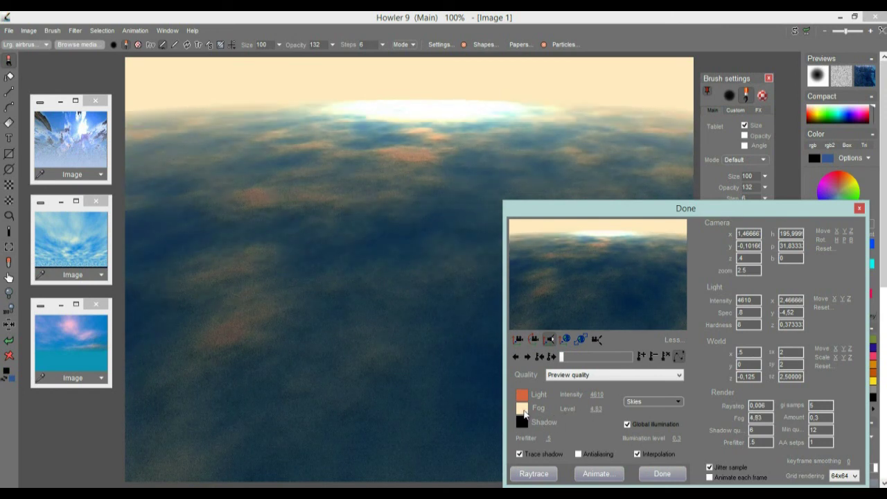
Change the fog colour to blue and refine it to a muted grey-blue
{"action": "left_click", "coordinate": [521, 409]}
{"action": "left_click_drag", "start_coordinate": [497, 225], "coordinate": [494, 264]}
{"action": "left_click_drag", "start_coordinate": [417, 237], "coordinate": [405, 280]}
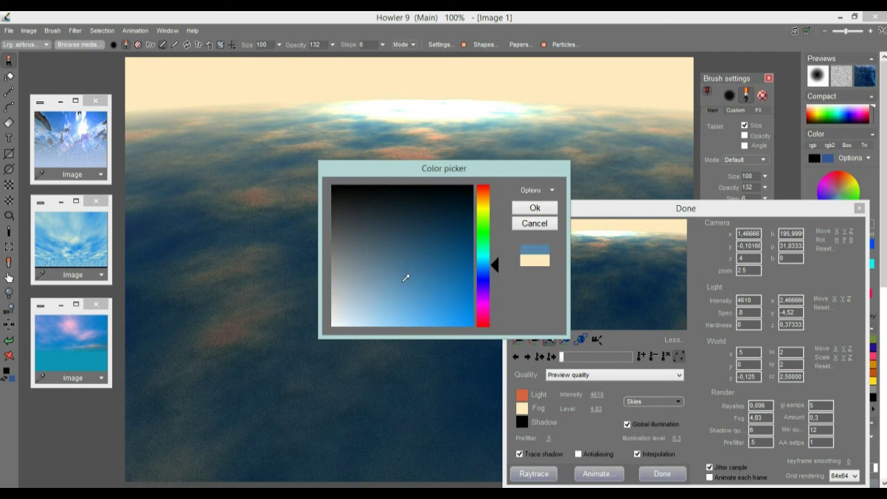
{"action": "left_click", "coordinate": [534, 208]}
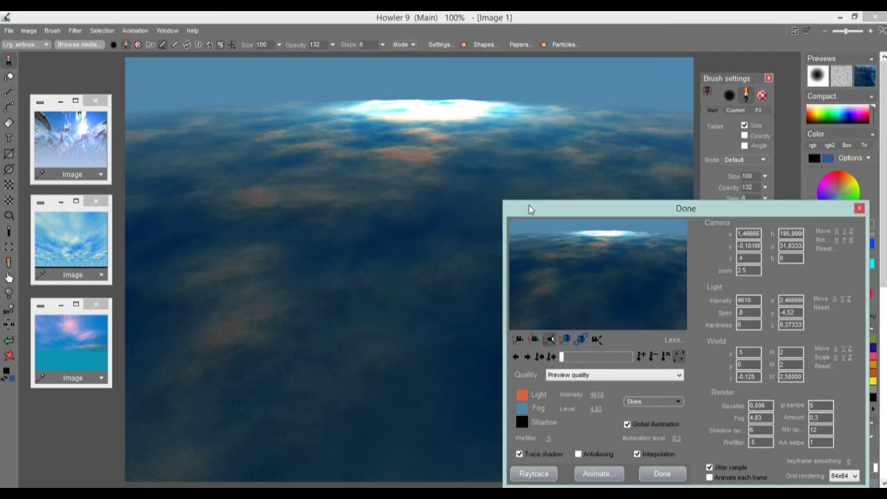
{"action": "left_click", "coordinate": [522, 408]}
{"action": "left_click", "coordinate": [378, 289]}
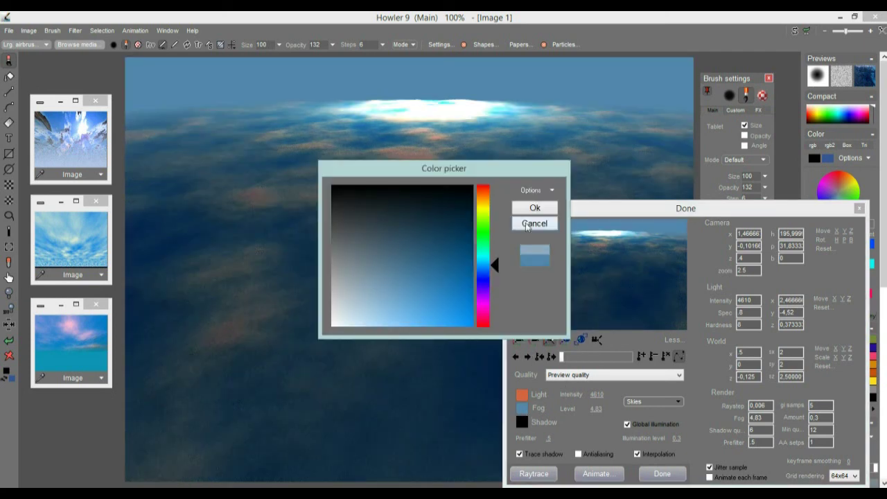
{"action": "left_click", "coordinate": [535, 208]}
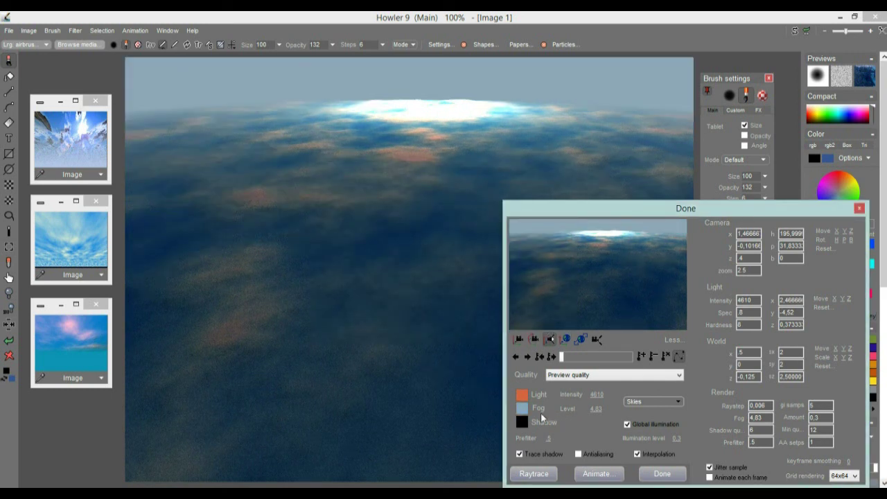
Raise the fog level to 6.4 and switch the render quality to High quality
{"action": "left_click_drag", "start_coordinate": [575, 413], "coordinate": [619, 410]}
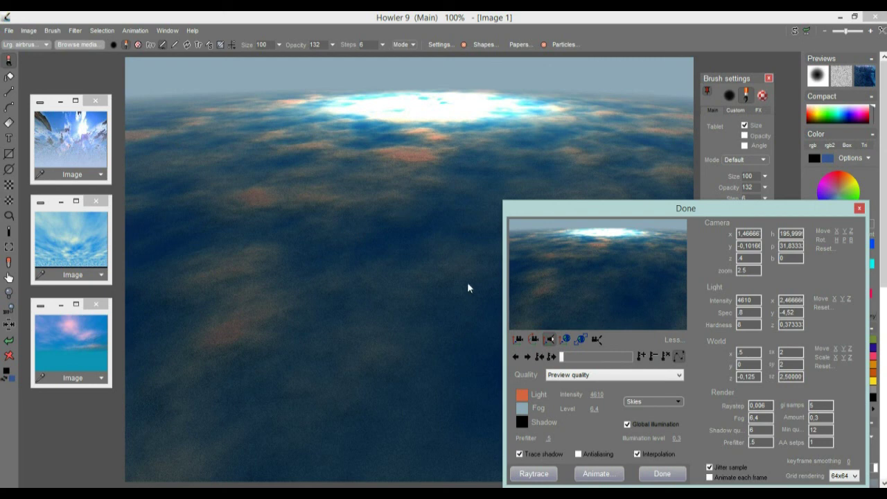
{"action": "left_click", "coordinate": [578, 375]}
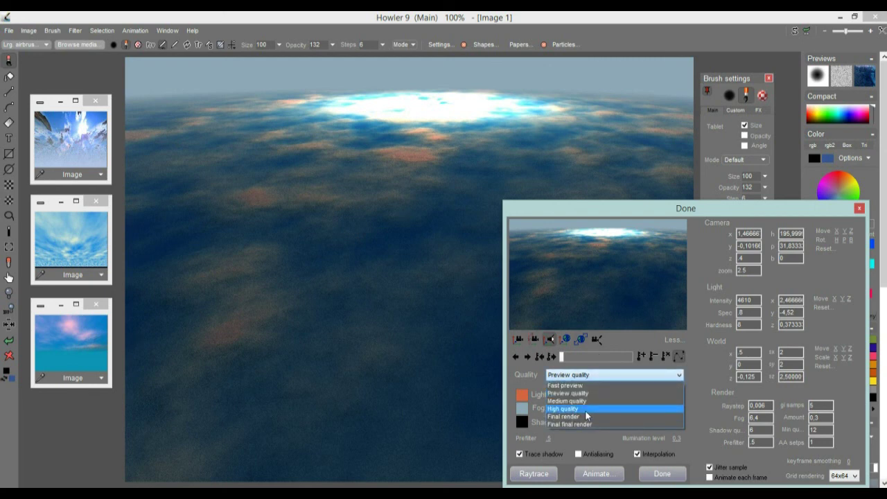
{"action": "left_click", "coordinate": [585, 409]}
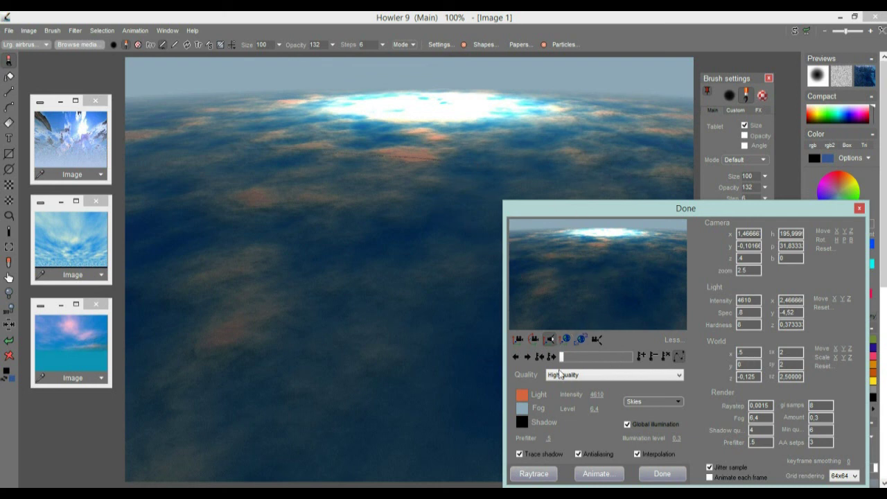
Return the render quality to Preview quality and rotate the camera to a heading of about 323 and a pitch of about 31.5
{"action": "left_click", "coordinate": [535, 339]}
{"action": "left_click_drag", "start_coordinate": [548, 318], "coordinate": [602, 274]}
{"action": "left_click_drag", "start_coordinate": [700, 271], "coordinate": [752, 274]}
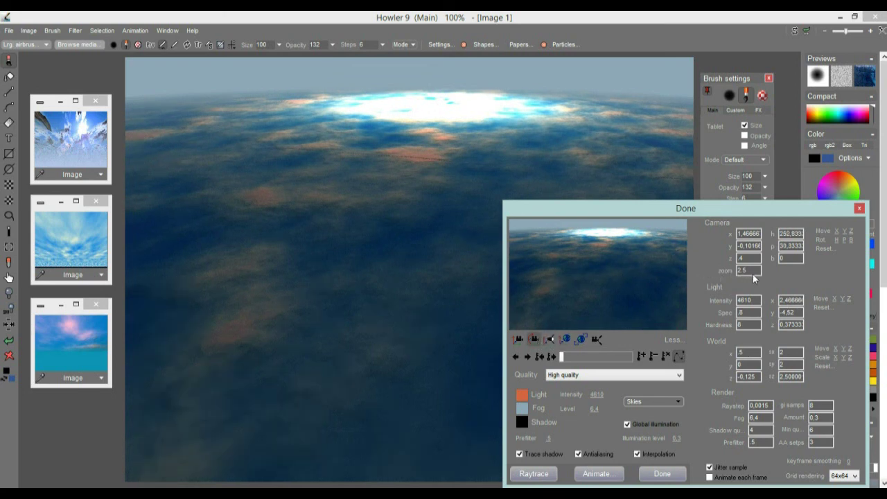
{"action": "left_click", "coordinate": [566, 376]}
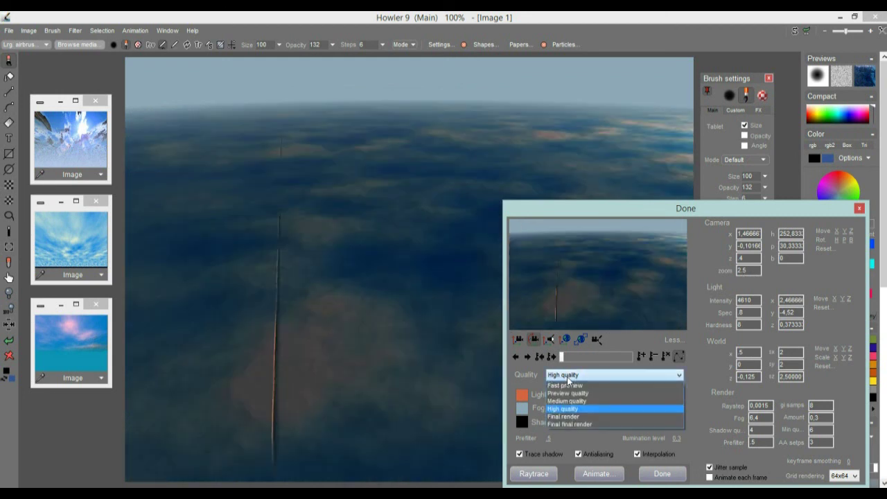
{"action": "left_click", "coordinate": [569, 393]}
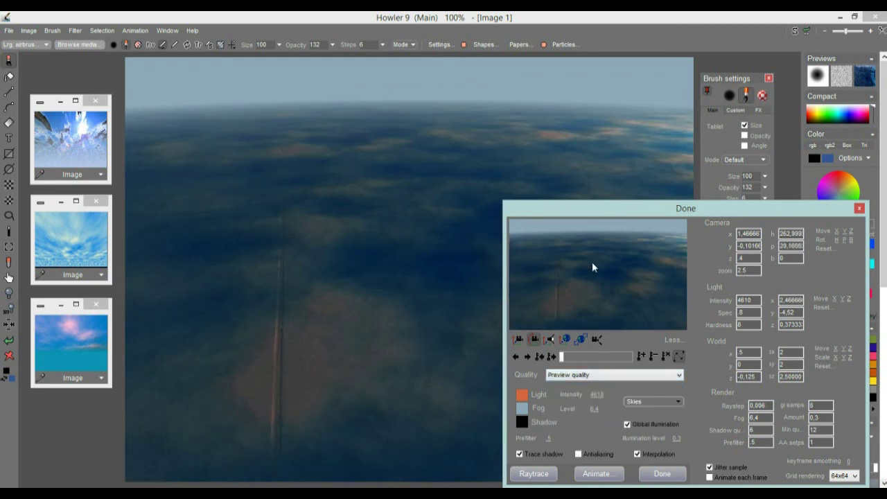
{"action": "left_click_drag", "start_coordinate": [592, 262], "coordinate": [559, 279]}
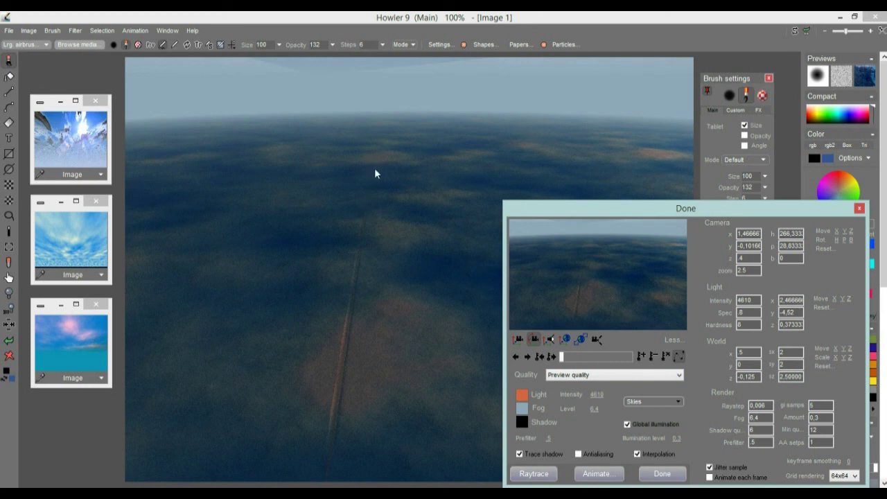
{"action": "left_click_drag", "start_coordinate": [575, 318], "coordinate": [603, 274]}
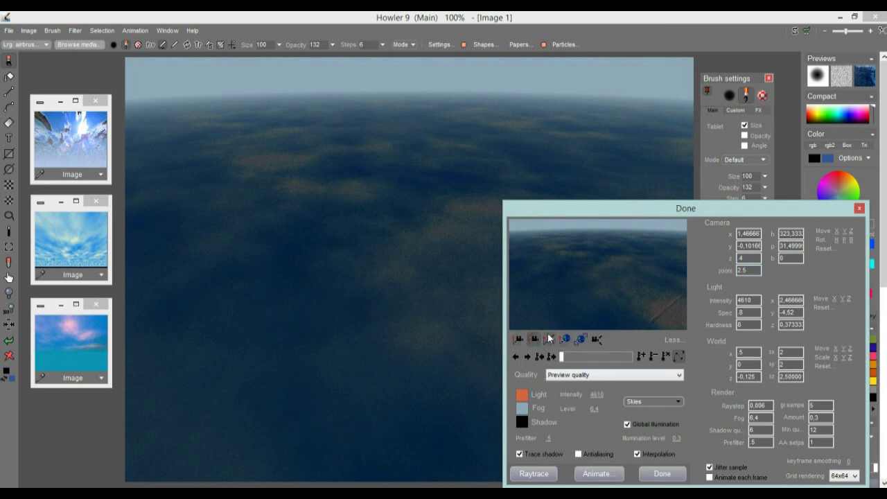
Reposition the light to about X 1.87, Y 4.69 and Z 1.54
{"action": "left_click_drag", "start_coordinate": [551, 340], "coordinate": [499, 142]}
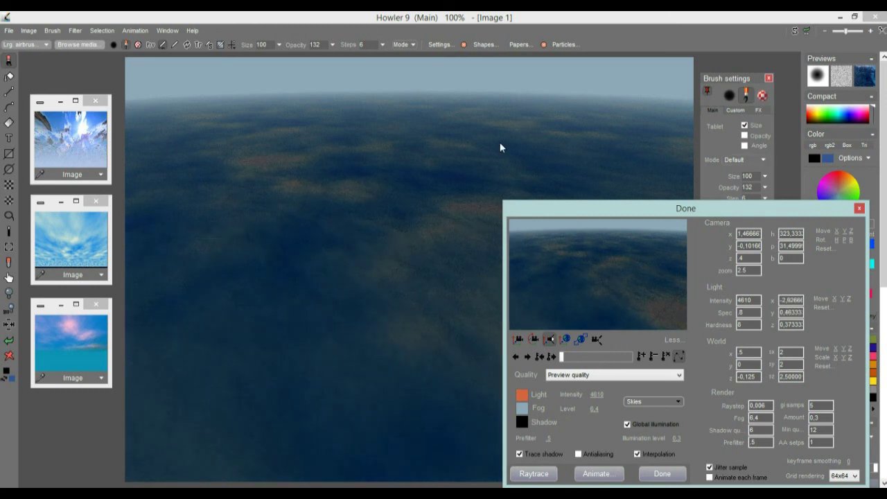
{"action": "left_click_drag", "start_coordinate": [564, 246], "coordinate": [798, 96]}
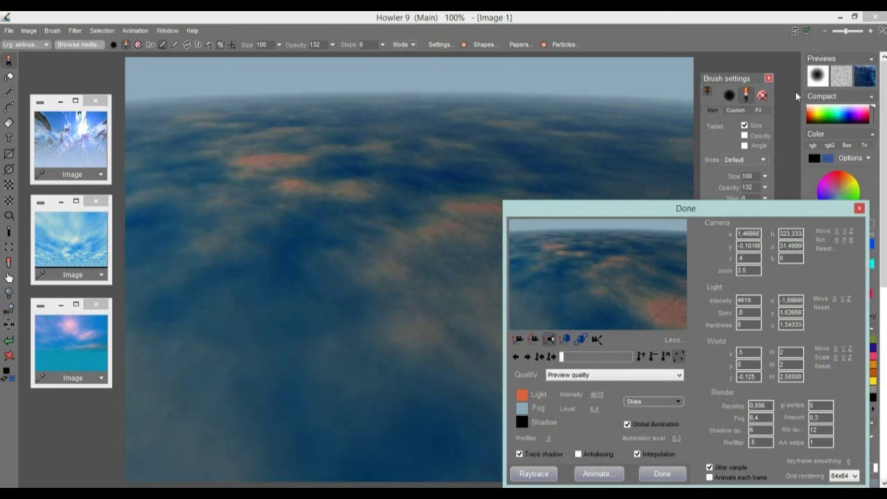
{"action": "left_click_drag", "start_coordinate": [834, 260], "coordinate": [626, 331]}
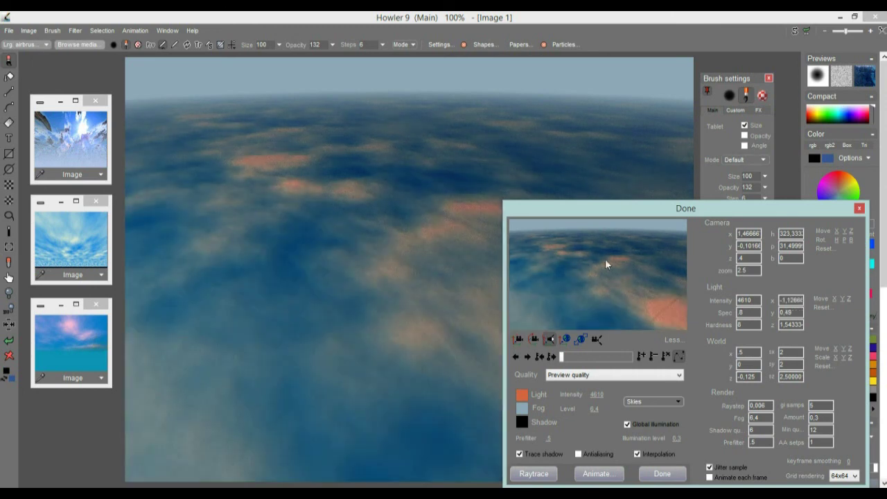
{"action": "left_click_drag", "start_coordinate": [691, 261], "coordinate": [595, 78]}
Shift the camera to X about 1.29 and turn its heading to about 351 so it faces the bright glow
{"action": "mouse_move", "coordinate": [570, 278]}
{"action": "left_mouse_down"}
{"action": "mouse_move", "coordinate": [822, 279]}
{"action": "mouse_move", "coordinate": [593, 309]}
{"action": "mouse_move", "coordinate": [577, 141]}
{"action": "mouse_move", "coordinate": [591, 217]}
{"action": "mouse_move", "coordinate": [83, 178]}
{"action": "mouse_move", "coordinate": [263, 208]}
{"action": "mouse_move", "coordinate": [232, 285]}
{"action": "mouse_move", "coordinate": [291, 325]}
{"action": "mouse_move", "coordinate": [289, 349]}
{"action": "left_mouse_up"}
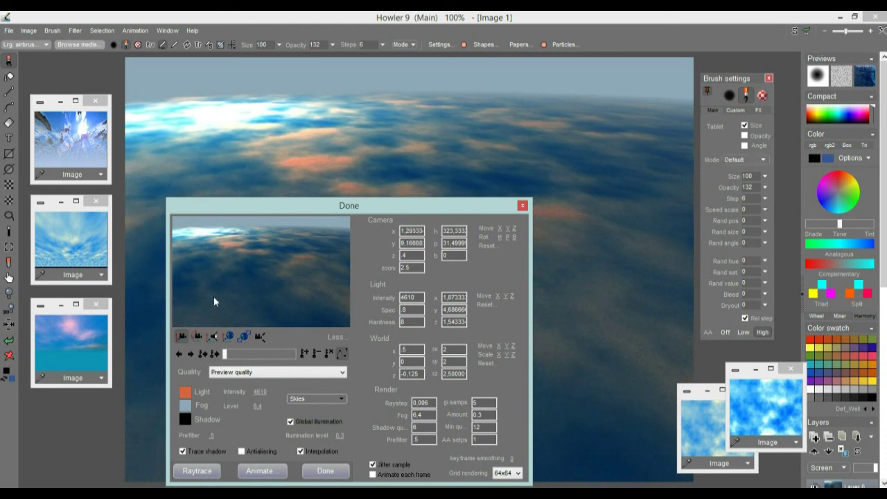
{"action": "left_click", "coordinate": [197, 336]}
{"action": "left_click_drag", "start_coordinate": [216, 278], "coordinate": [306, 278]}
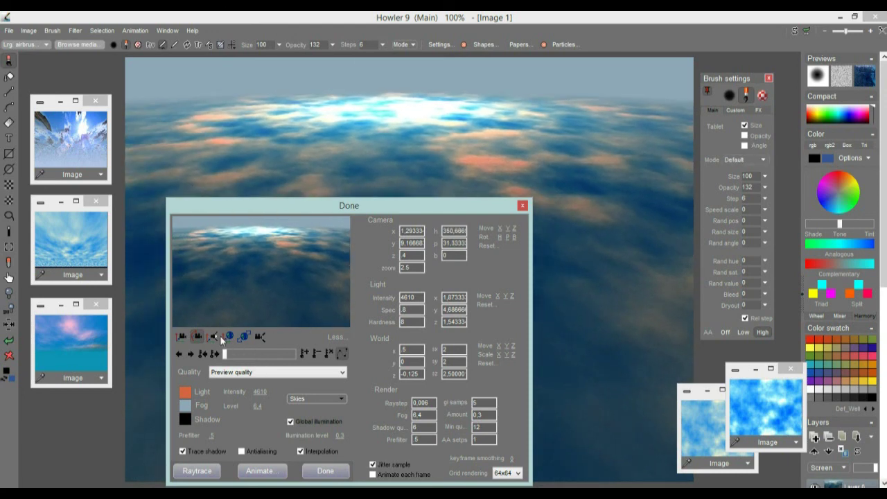
Raise the light intensity to 7175 and lower the light's Z position to about 0.28
{"action": "left_click_drag", "start_coordinate": [259, 391], "coordinate": [429, 394]}
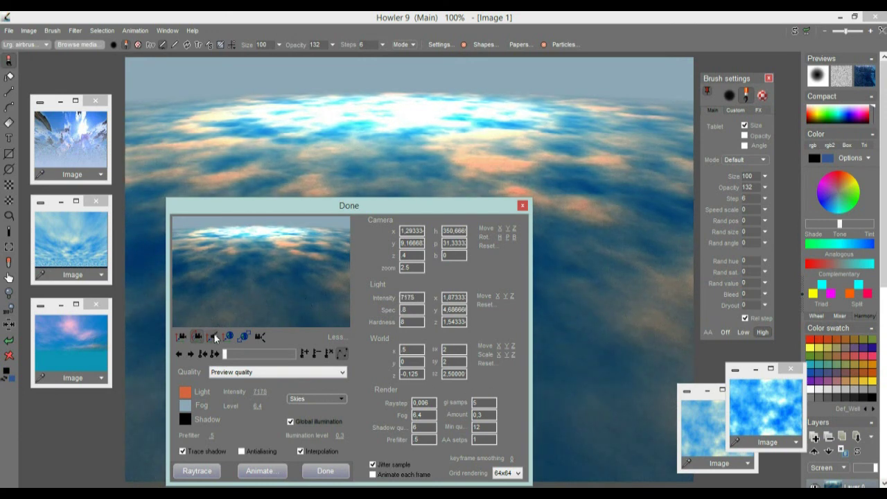
{"action": "left_click_drag", "start_coordinate": [215, 338], "coordinate": [237, 472]}
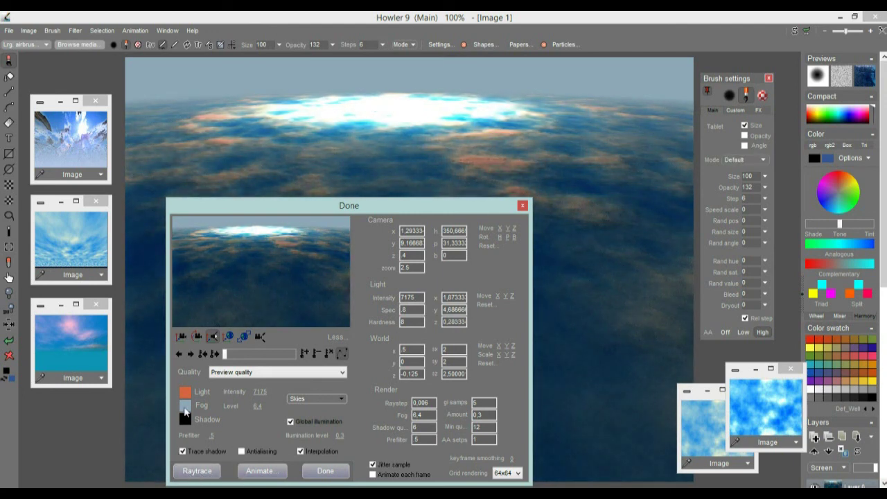
Change the light colour to a medium magenta-purple
{"action": "left_click", "coordinate": [185, 392]}
{"action": "left_click", "coordinate": [481, 302]}
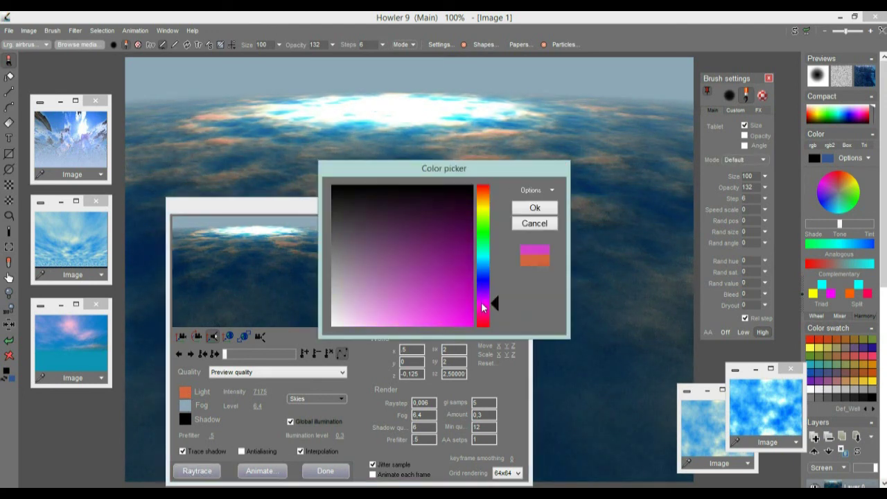
{"action": "left_click", "coordinate": [428, 224]}
{"action": "left_click", "coordinate": [434, 257]}
{"action": "left_click", "coordinate": [422, 278]}
{"action": "left_click", "coordinate": [528, 211]}
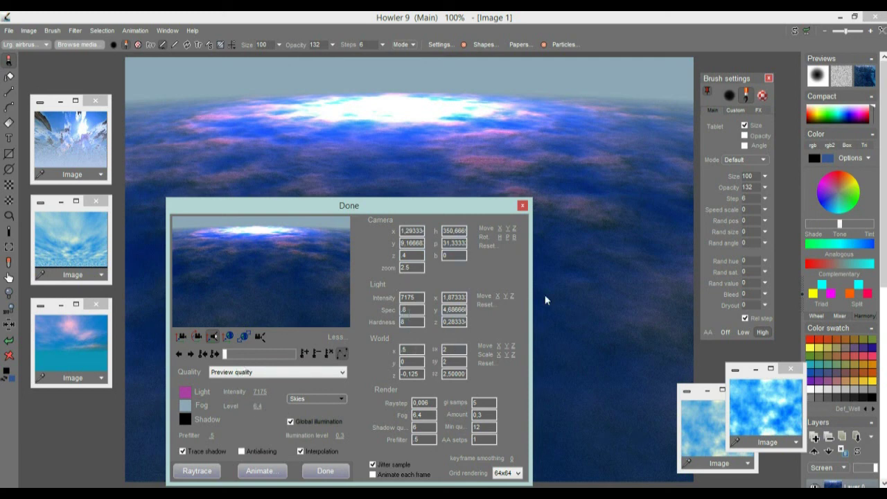
Set the light's specular value to 22 and its hardness to 1
{"action": "double_click", "coordinate": [410, 310]}
{"action": "type", "text": "6"}
{"action": "type", "text": "1"}
{"action": "type", "text": "0"}
{"action": "type", "text": "22"}
{"action": "type", "text": "1"}
Toggle global illumination off and back on, and raise the world Z scale to 5
{"action": "left_click", "coordinate": [290, 422]}
{"action": "left_click", "coordinate": [290, 422]}
{"action": "left_click", "coordinate": [518, 355]}
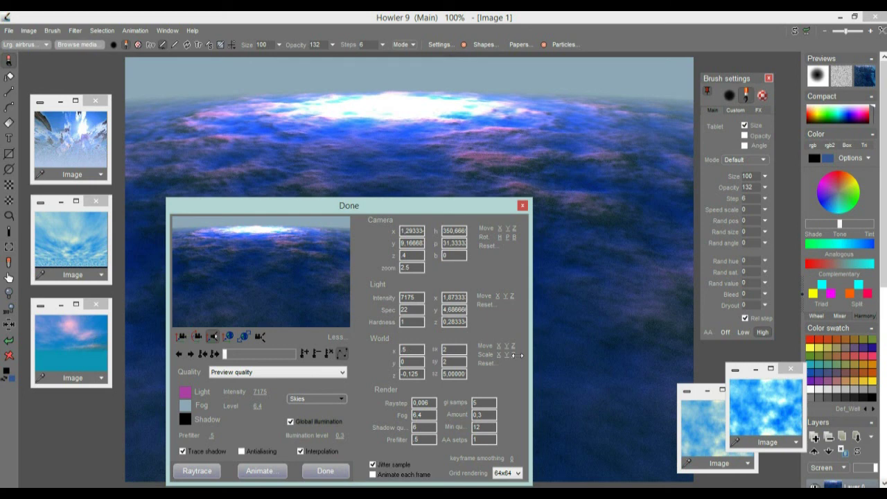
Flip the camera upside down with a bank of about 181, a heading of about 366 and a pitch of about 29.8
{"action": "left_click_drag", "start_coordinate": [238, 208], "coordinate": [398, 183]}
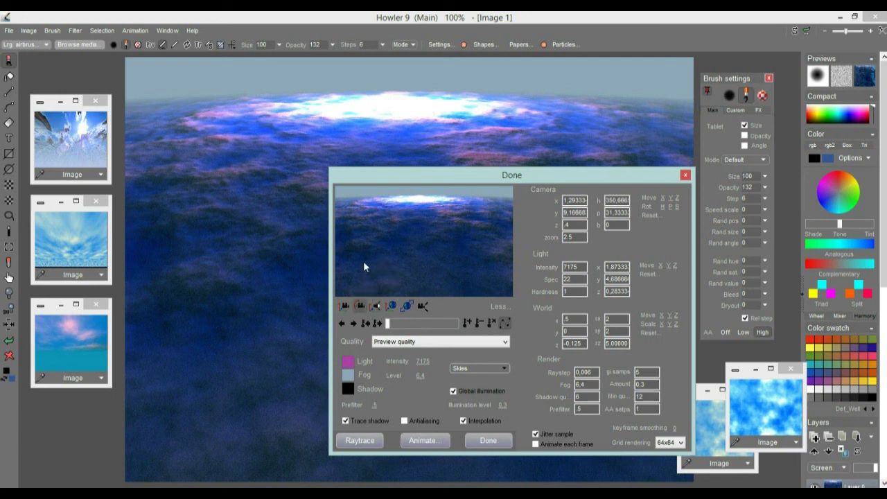
{"action": "left_click_drag", "start_coordinate": [352, 251], "coordinate": [418, 237]}
{"action": "left_click_drag", "start_coordinate": [409, 175], "coordinate": [664, 141]}
{"action": "mouse_move", "coordinate": [698, 245]}
{"action": "left_mouse_down"}
{"action": "mouse_move", "coordinate": [682, 199]}
{"action": "mouse_move", "coordinate": [681, 264]}
{"action": "mouse_move", "coordinate": [698, 259]}
{"action": "mouse_move", "coordinate": [700, 240]}
{"action": "left_mouse_up"}
{"action": "left_click_drag", "start_coordinate": [643, 205], "coordinate": [706, 217]}
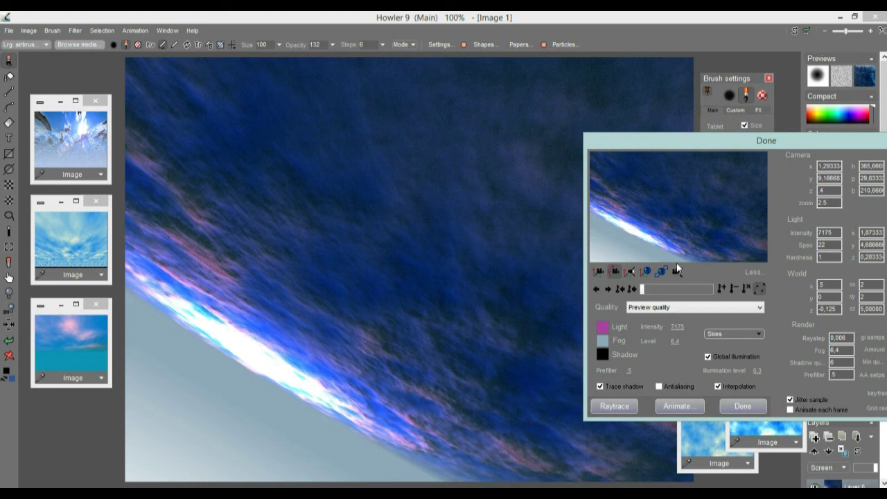
{"action": "left_click_drag", "start_coordinate": [701, 199], "coordinate": [596, 209]}
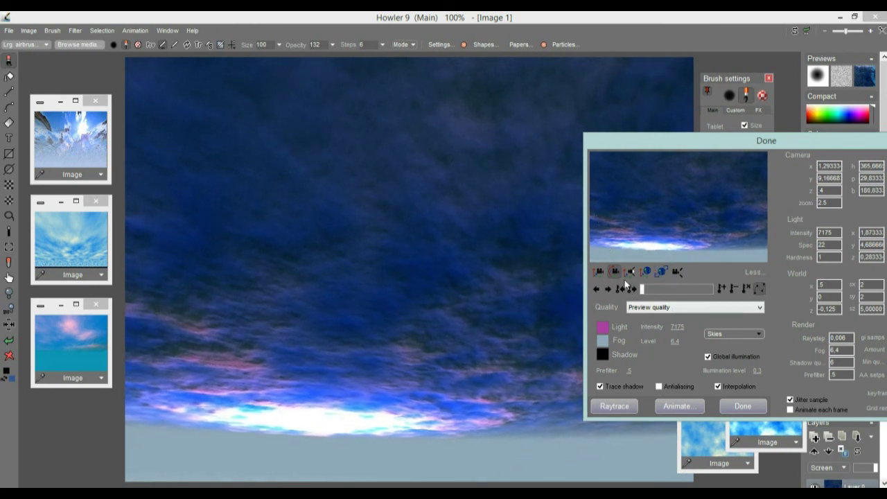
Raise the light's Z position to about 2.33 and finish the scene at Final render quality
{"action": "left_click_drag", "start_coordinate": [666, 223], "coordinate": [663, 262]}
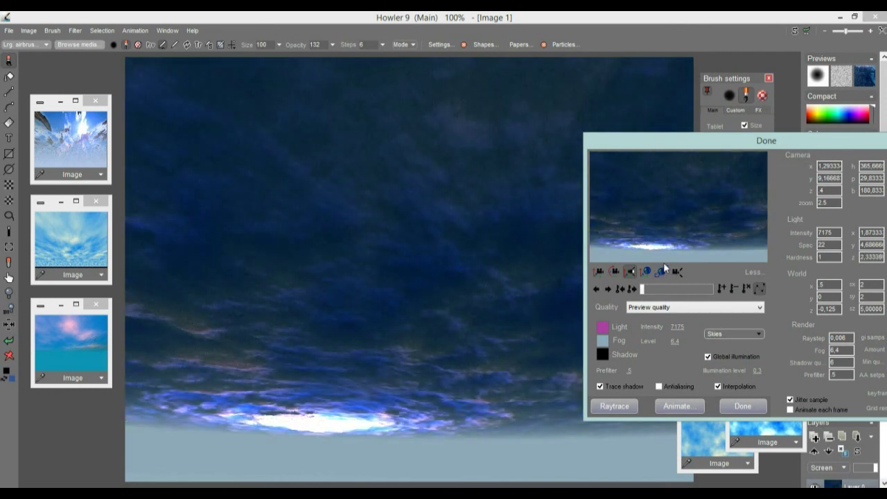
{"action": "left_click", "coordinate": [657, 307]}
{"action": "left_click", "coordinate": [660, 346]}
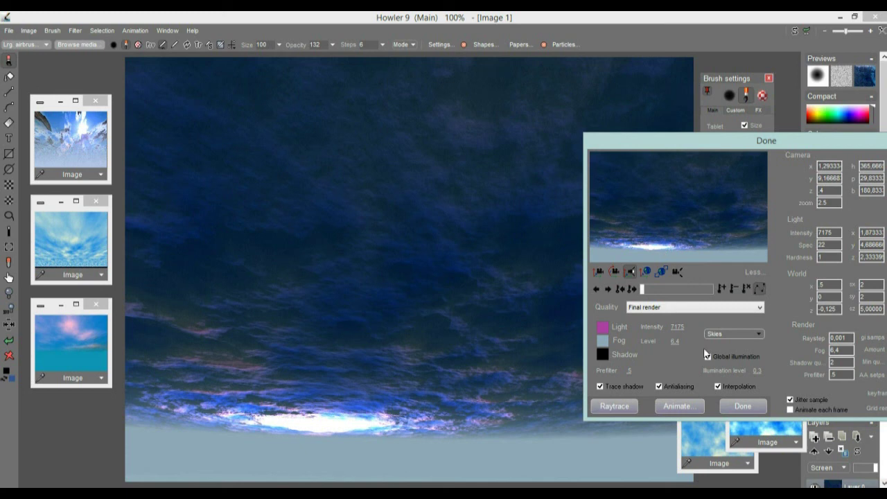
{"action": "left_click", "coordinate": [742, 406]}
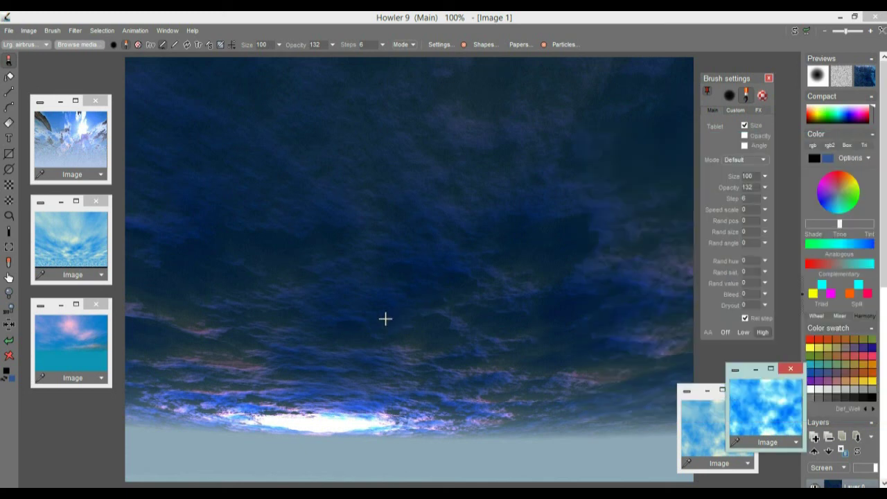
Store a copy of the rendered cloud image
{"action": "left_click", "coordinate": [30, 31]}
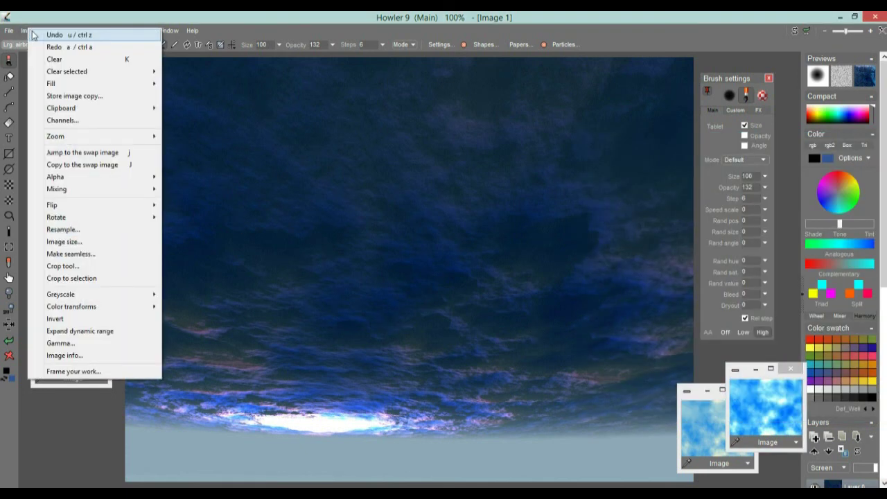
{"action": "left_click", "coordinate": [56, 94]}
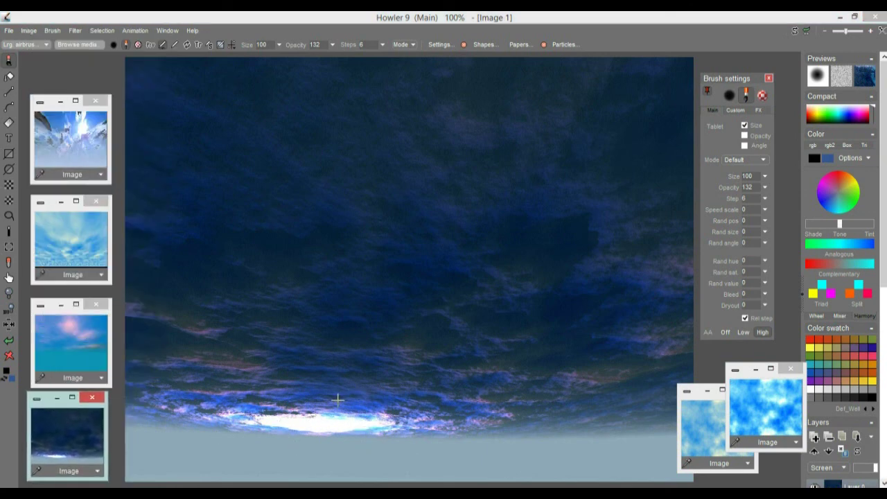
Select a wide elliptical area of clouds just above the bright glow and turn on the alpha overlay
{"action": "scroll", "coordinate": [316, 391], "scroll_direction": "up", "scroll_amount": 5}
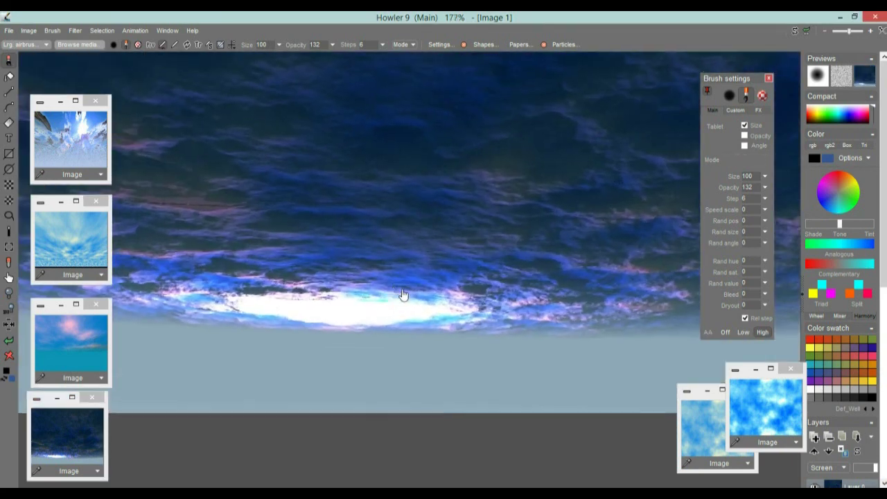
{"action": "left_click_drag", "start_coordinate": [318, 299], "coordinate": [499, 272]}
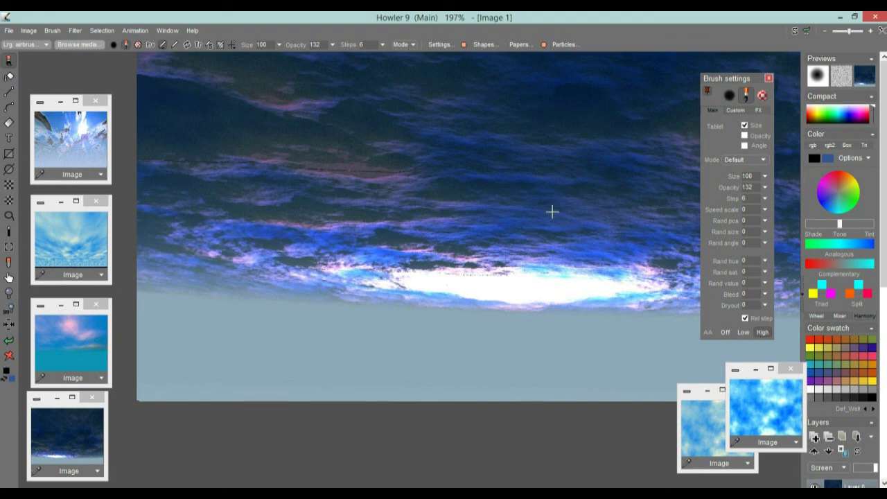
{"action": "left_click", "coordinate": [9, 200]}
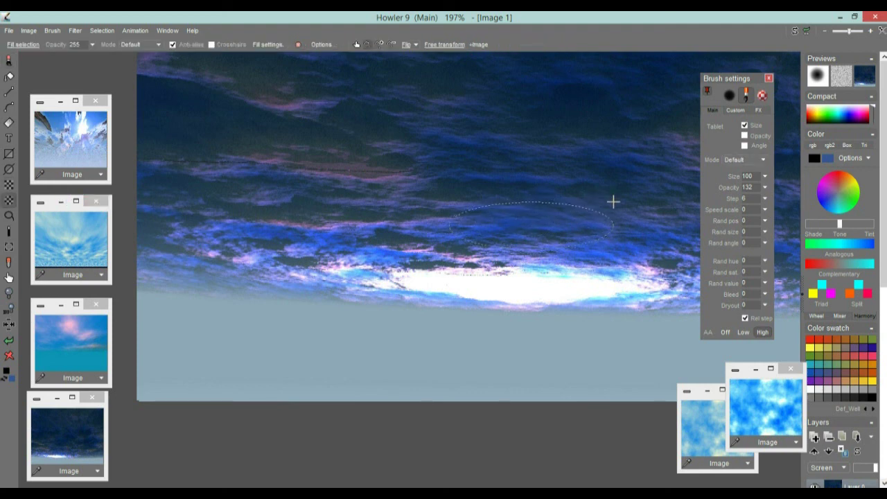
{"action": "left_click", "coordinate": [568, 213]}
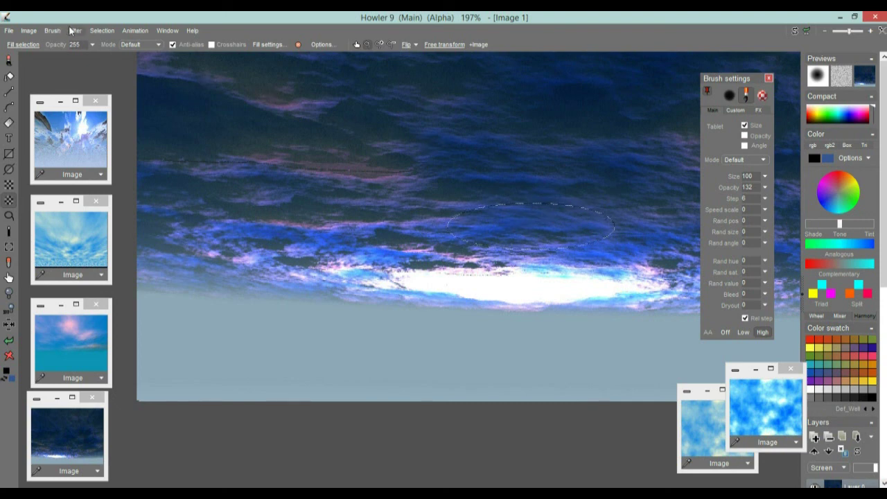
{"action": "left_click", "coordinate": [105, 33]}
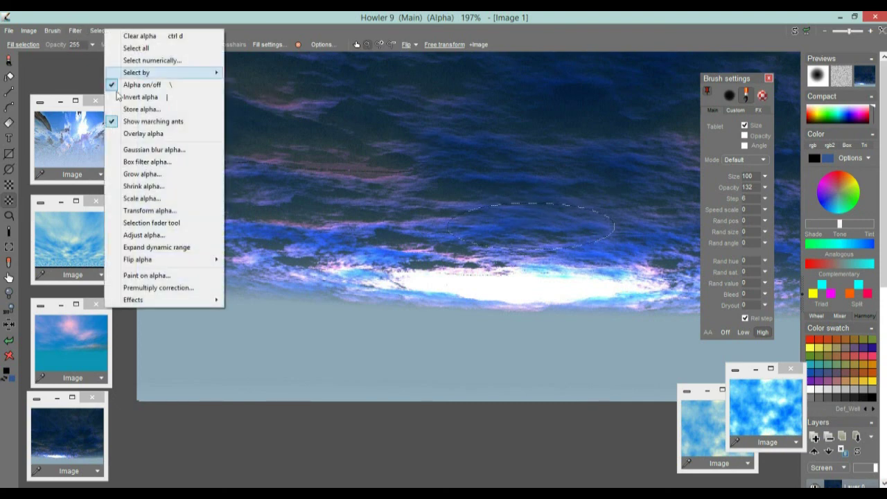
{"action": "left_click", "coordinate": [146, 132]}
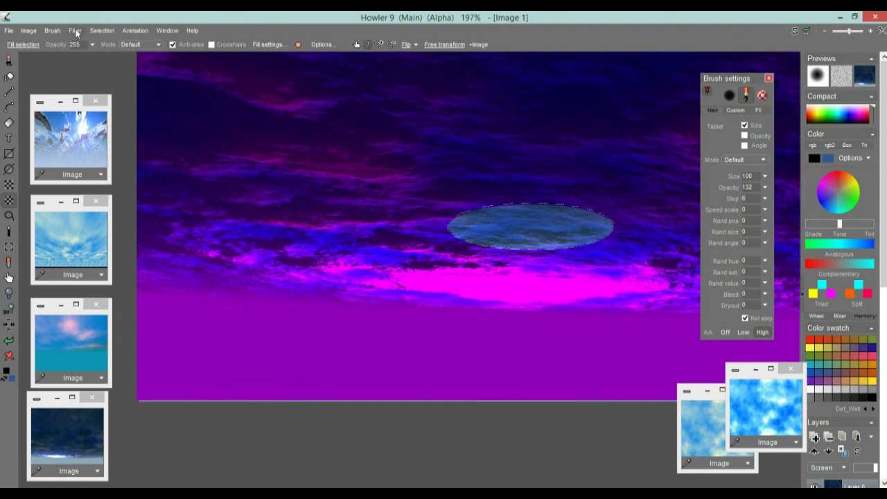
{"action": "left_click", "coordinate": [103, 30]}
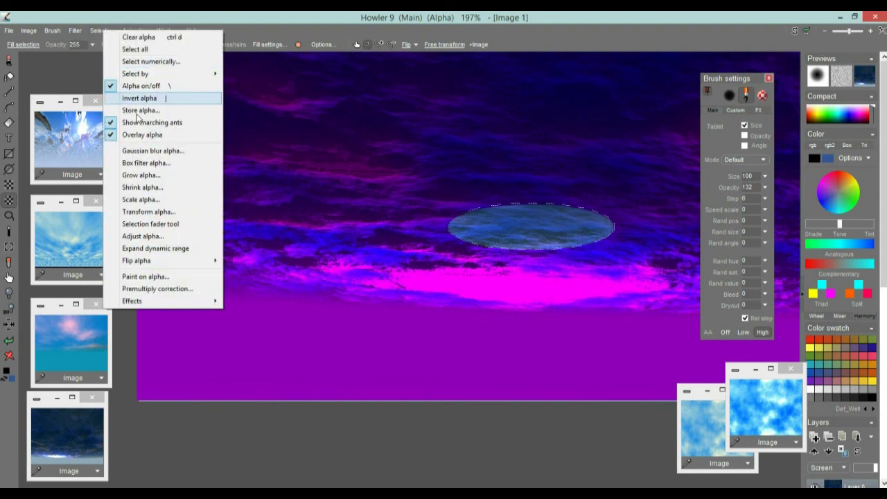
{"action": "left_click", "coordinate": [146, 163]}
{"action": "mouse_move", "coordinate": [430, 243]}
{"action": "left_mouse_down"}
{"action": "mouse_move", "coordinate": [495, 242]}
{"action": "mouse_move", "coordinate": [431, 246]}
{"action": "left_mouse_up"}
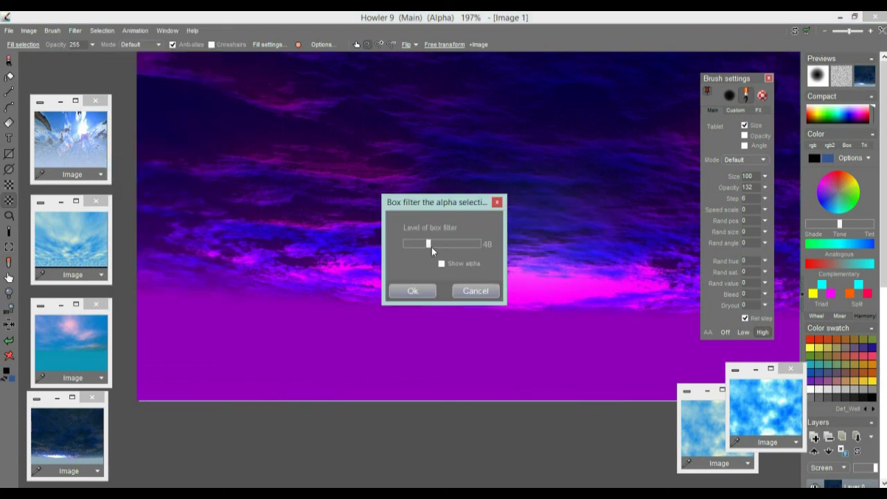
{"action": "left_click", "coordinate": [442, 264]}
{"action": "left_click_drag", "start_coordinate": [443, 203], "coordinate": [266, 201]}
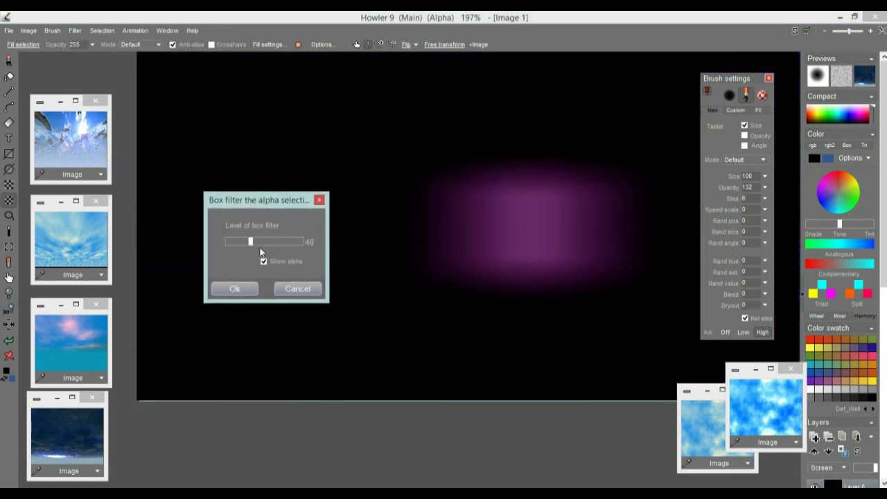
{"action": "mouse_move", "coordinate": [253, 242]}
{"action": "left_mouse_down"}
{"action": "mouse_move", "coordinate": [229, 242]}
{"action": "mouse_move", "coordinate": [236, 241]}
{"action": "left_mouse_up"}
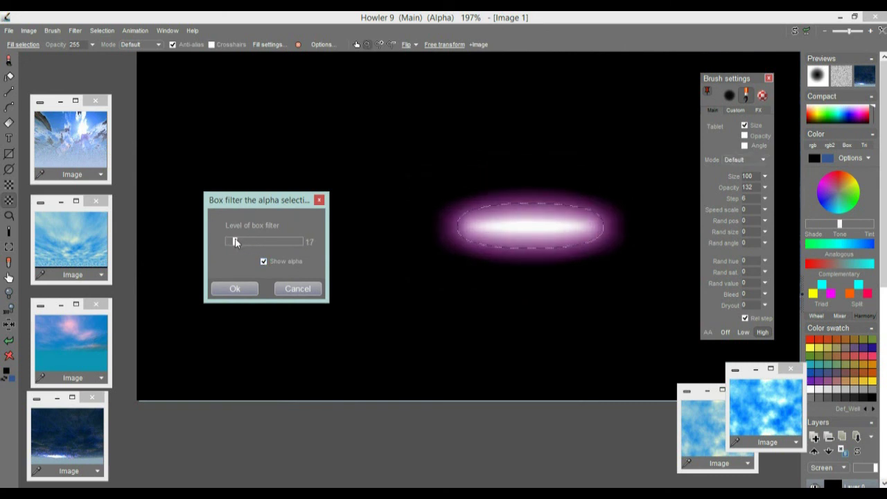
{"action": "left_click", "coordinate": [289, 288]}
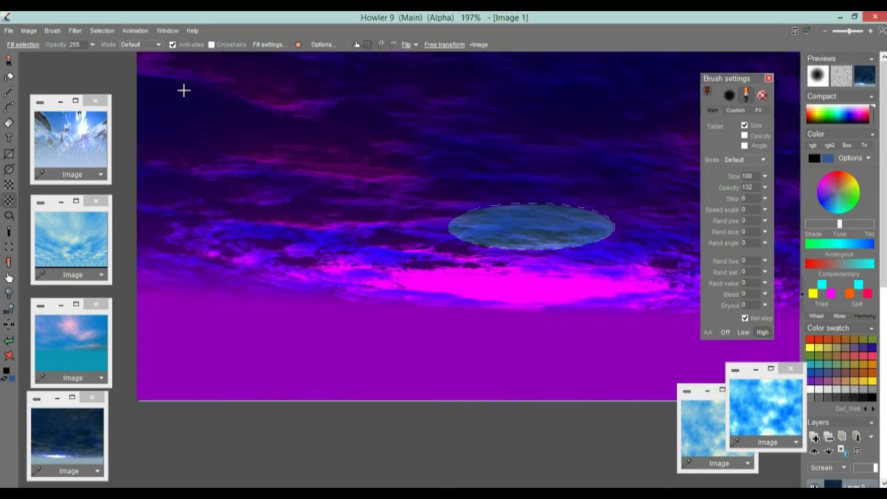
Soften the elliptical alpha selection with a light Gaussian blur using the Approximate algorithm
{"action": "left_click", "coordinate": [75, 31]}
{"action": "mouse_move", "coordinate": [102, 30]}
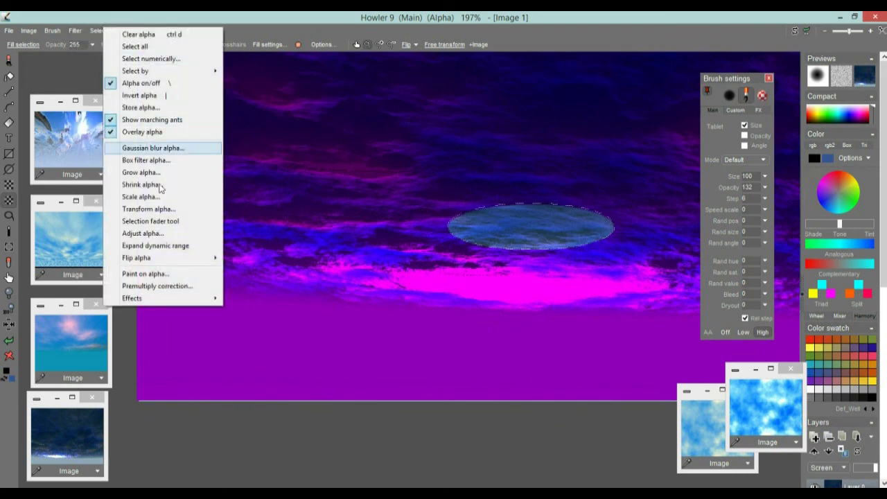
{"action": "left_click", "coordinate": [154, 148]}
{"action": "left_click_drag", "start_coordinate": [424, 183], "coordinate": [227, 187]}
{"action": "left_click_drag", "start_coordinate": [210, 228], "coordinate": [216, 229]}
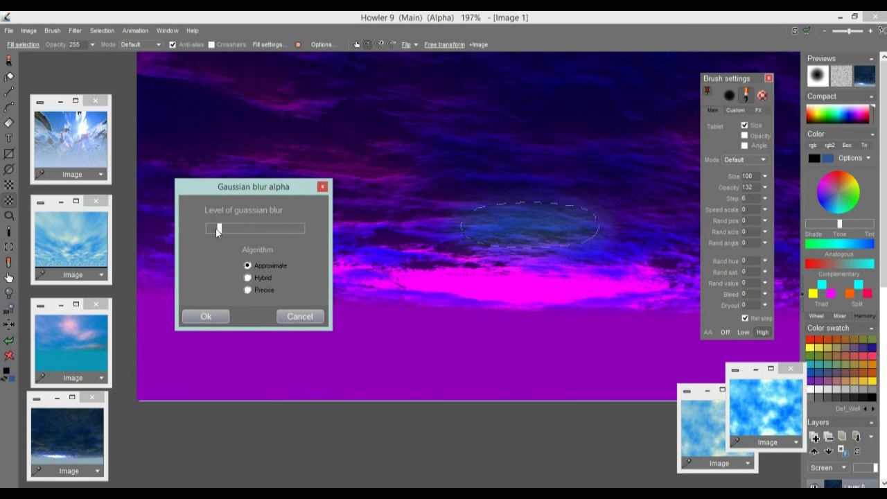
{"action": "left_click", "coordinate": [208, 317]}
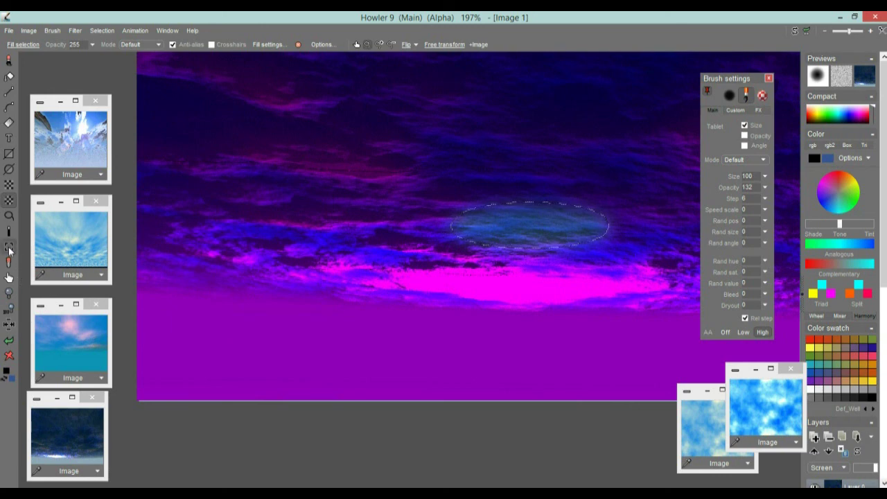
Pick up the softened cloud selection as a custom brush and store a copy of it in a brush buffer
{"action": "left_click", "coordinate": [9, 247]}
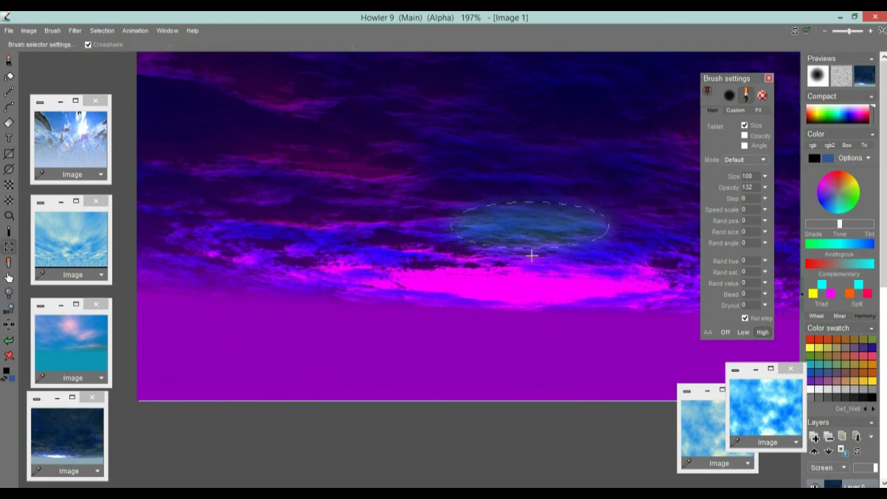
{"action": "left_click", "coordinate": [683, 302]}
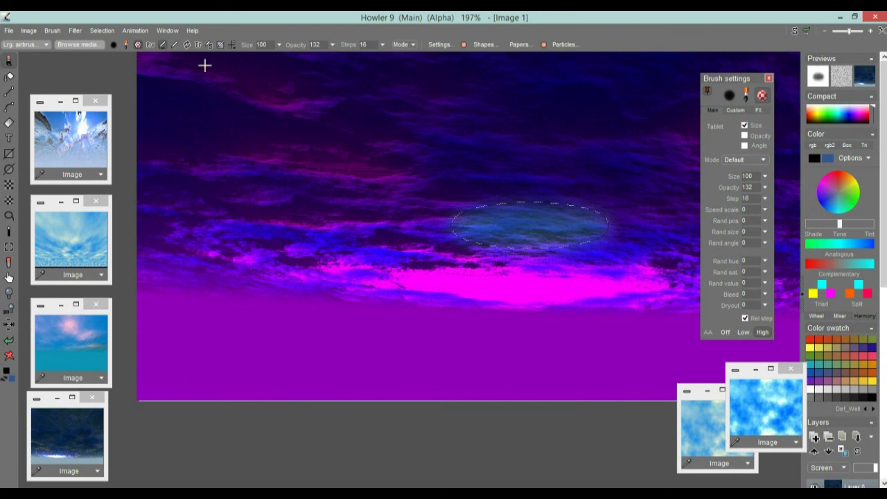
{"action": "left_click", "coordinate": [52, 31]}
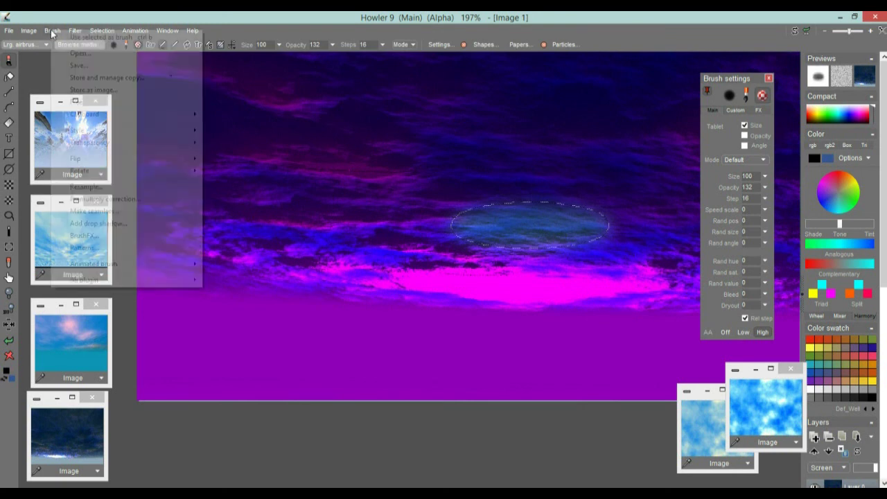
{"action": "left_click", "coordinate": [94, 78]}
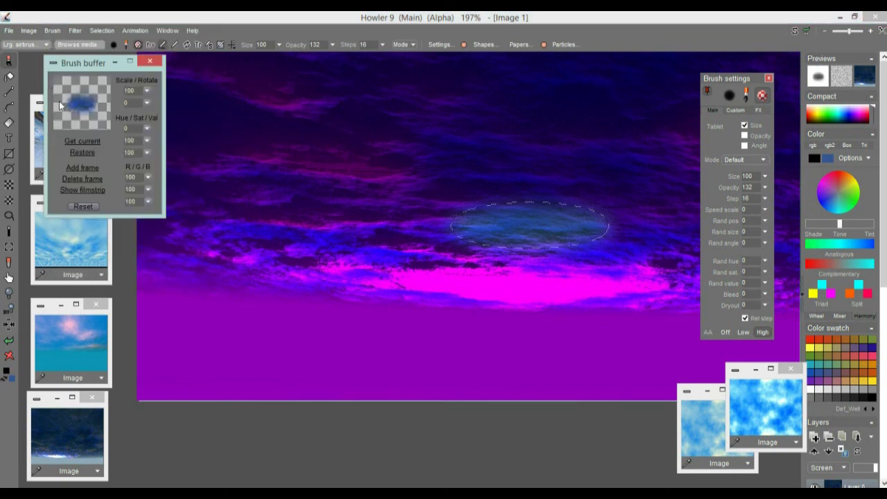
{"action": "left_click_drag", "start_coordinate": [77, 63], "coordinate": [276, 156]}
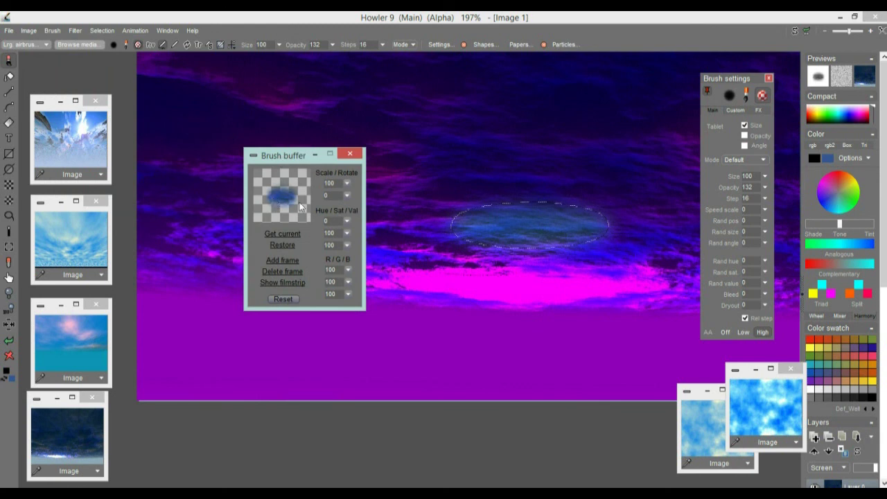
{"action": "mouse_move", "coordinate": [280, 153]}
{"action": "left_mouse_down"}
{"action": "mouse_move", "coordinate": [45, 130]}
{"action": "mouse_move", "coordinate": [60, 141]}
{"action": "left_mouse_up"}
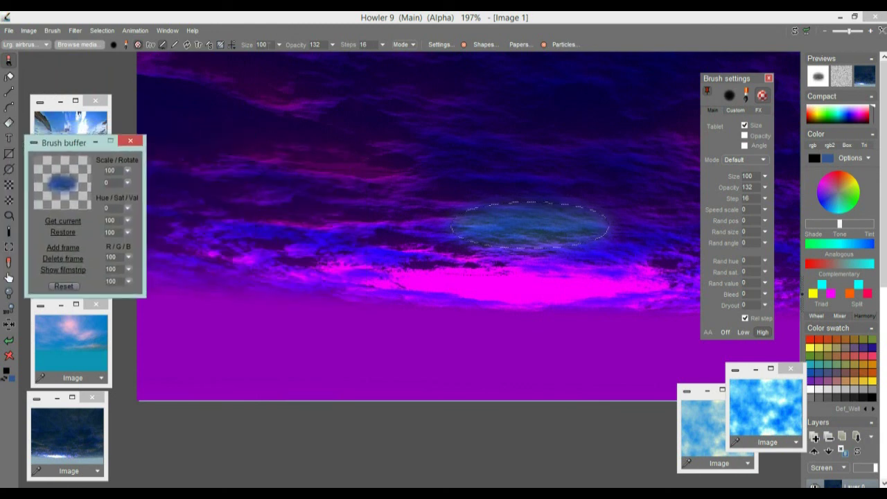
Set the brush opacity to 54, clear the alpha selection and try painting clouds across the bright glow
{"action": "left_click", "coordinate": [333, 47]}
{"action": "left_click_drag", "start_coordinate": [299, 58], "coordinate": [282, 59]}
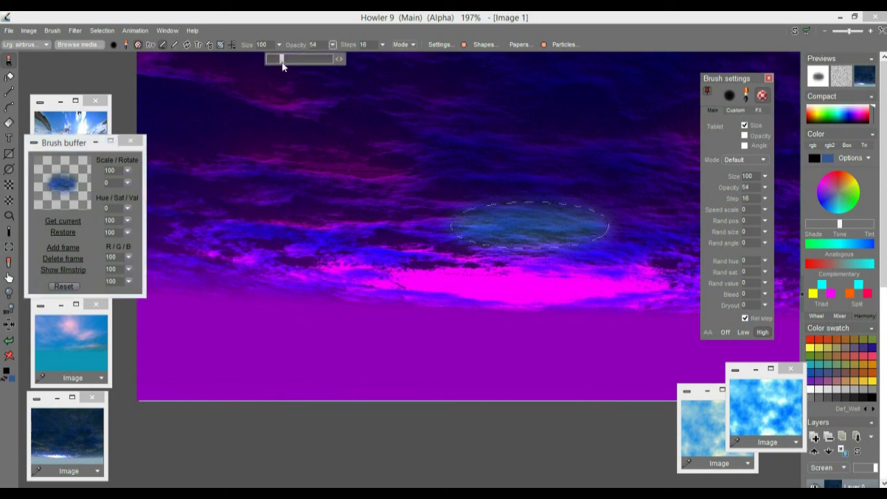
{"action": "left_click", "coordinate": [102, 30]}
{"action": "left_click", "coordinate": [128, 35]}
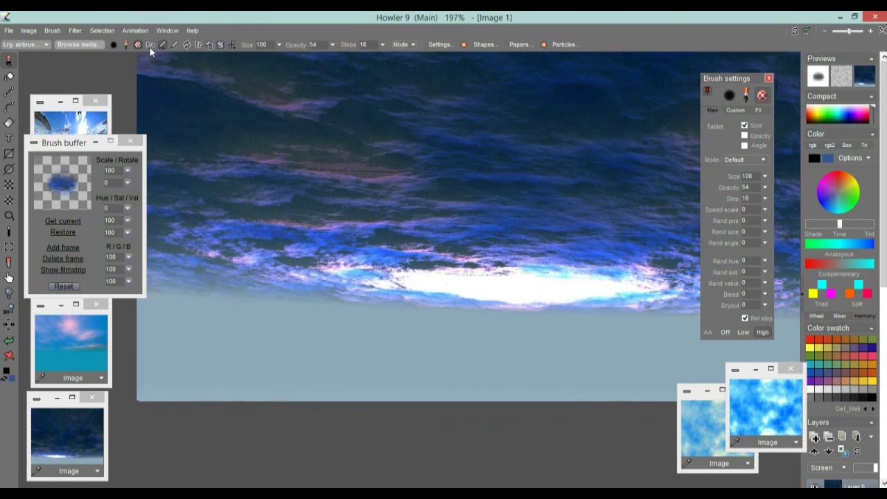
{"action": "mouse_move", "coordinate": [339, 289]}
{"action": "left_mouse_down"}
{"action": "mouse_move", "coordinate": [439, 286]}
{"action": "mouse_move", "coordinate": [421, 293]}
{"action": "mouse_move", "coordinate": [428, 279]}
{"action": "mouse_move", "coordinate": [471, 279]}
{"action": "mouse_move", "coordinate": [498, 294]}
{"action": "mouse_move", "coordinate": [556, 289]}
{"action": "left_mouse_up"}
{"action": "key", "text": "ctrl+z"}
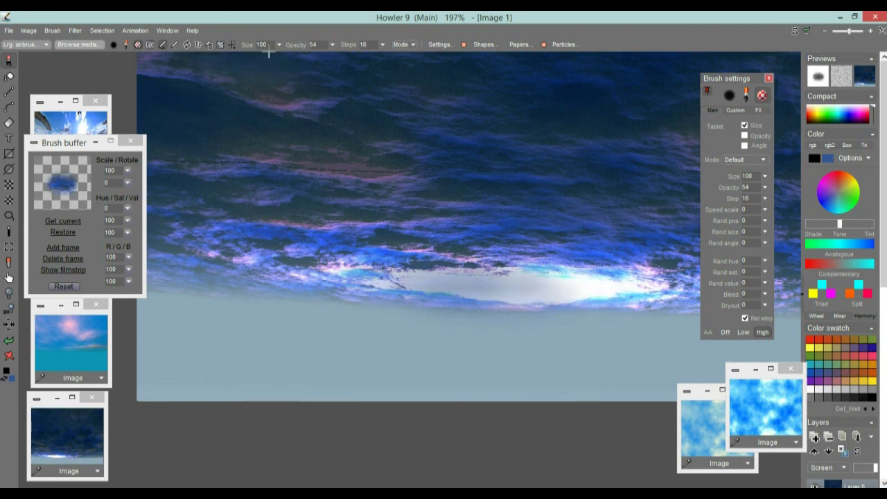
Raise the brush opacity to 255 and paint clouds over the bright glow along the horizon
{"action": "left_click", "coordinate": [279, 44]}
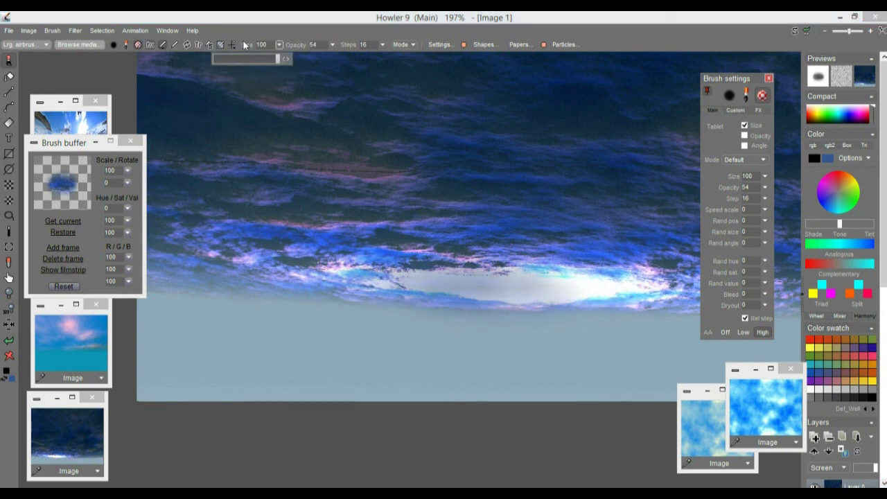
{"action": "left_click", "coordinate": [333, 44]}
{"action": "left_click_drag", "start_coordinate": [289, 58], "coordinate": [301, 59]}
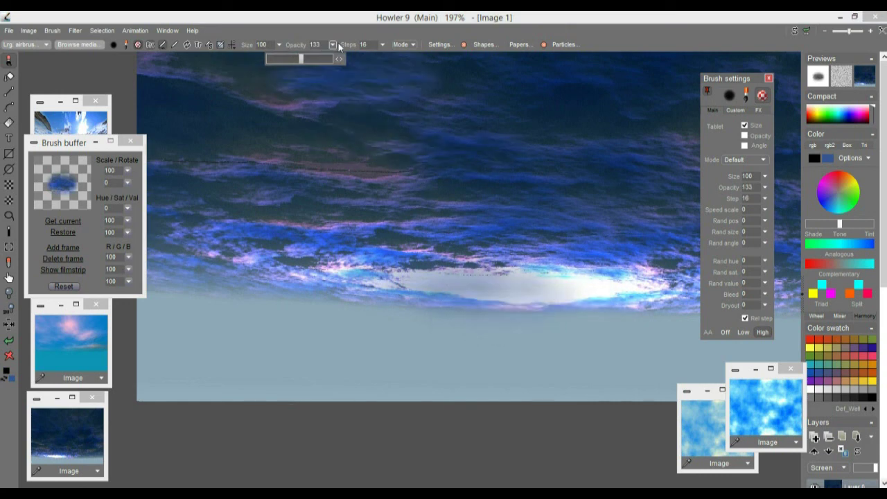
{"action": "left_click_drag", "start_coordinate": [327, 60], "coordinate": [334, 60]}
{"action": "mouse_move", "coordinate": [528, 312]}
{"action": "left_mouse_down"}
{"action": "mouse_move", "coordinate": [501, 283]}
{"action": "mouse_move", "coordinate": [400, 298]}
{"action": "mouse_move", "coordinate": [428, 302]}
{"action": "mouse_move", "coordinate": [618, 284]}
{"action": "mouse_move", "coordinate": [595, 287]}
{"action": "mouse_move", "coordinate": [568, 331]}
{"action": "left_mouse_up"}
{"action": "mouse_move", "coordinate": [309, 336]}
{"action": "left_mouse_down"}
{"action": "mouse_move", "coordinate": [334, 295]}
{"action": "mouse_move", "coordinate": [382, 269]}
{"action": "mouse_move", "coordinate": [369, 293]}
{"action": "mouse_move", "coordinate": [254, 285]}
{"action": "mouse_move", "coordinate": [192, 307]}
{"action": "mouse_move", "coordinate": [206, 312]}
{"action": "mouse_move", "coordinate": [223, 271]}
{"action": "mouse_move", "coordinate": [241, 265]}
{"action": "mouse_move", "coordinate": [223, 277]}
{"action": "mouse_move", "coordinate": [460, 307]}
{"action": "mouse_move", "coordinate": [593, 302]}
{"action": "mouse_move", "coordinate": [645, 313]}
{"action": "mouse_move", "coordinate": [621, 351]}
{"action": "mouse_move", "coordinate": [641, 298]}
{"action": "left_mouse_up"}
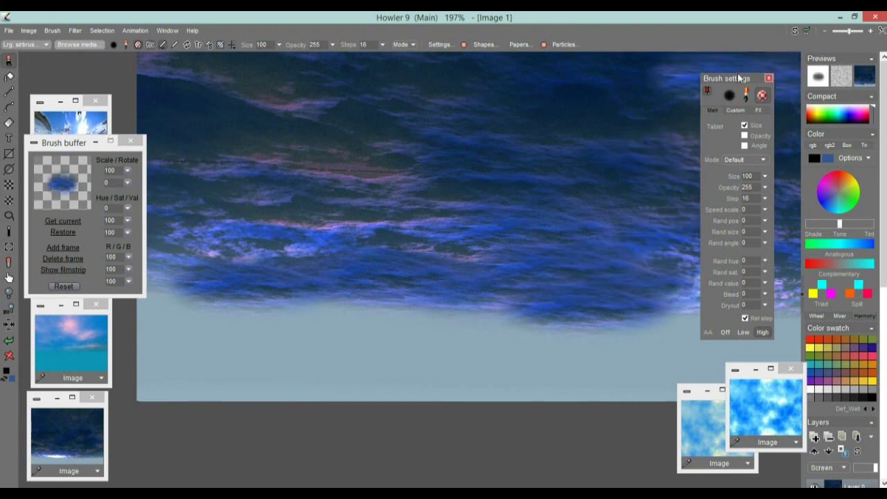
Try single dabs of the cloud brush in the pale area below the clouds and undo them
{"action": "left_click_drag", "start_coordinate": [740, 84], "coordinate": [70, 154]}
{"action": "left_click_drag", "start_coordinate": [523, 350], "coordinate": [457, 348]}
{"action": "scroll", "coordinate": [457, 348], "scroll_direction": "down", "scroll_amount": 4}
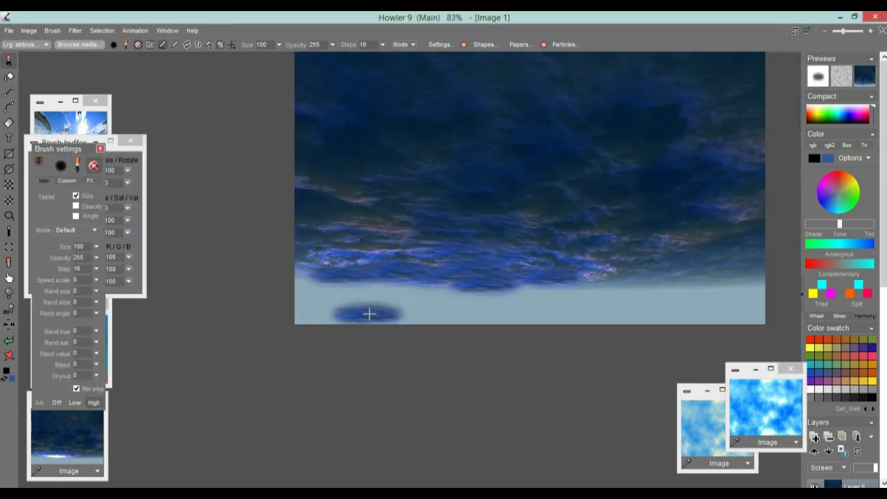
{"action": "mouse_move", "coordinate": [429, 312]}
{"action": "left_mouse_down"}
{"action": "mouse_move", "coordinate": [438, 282]}
{"action": "mouse_move", "coordinate": [314, 330]}
{"action": "mouse_move", "coordinate": [297, 307]}
{"action": "left_mouse_up"}
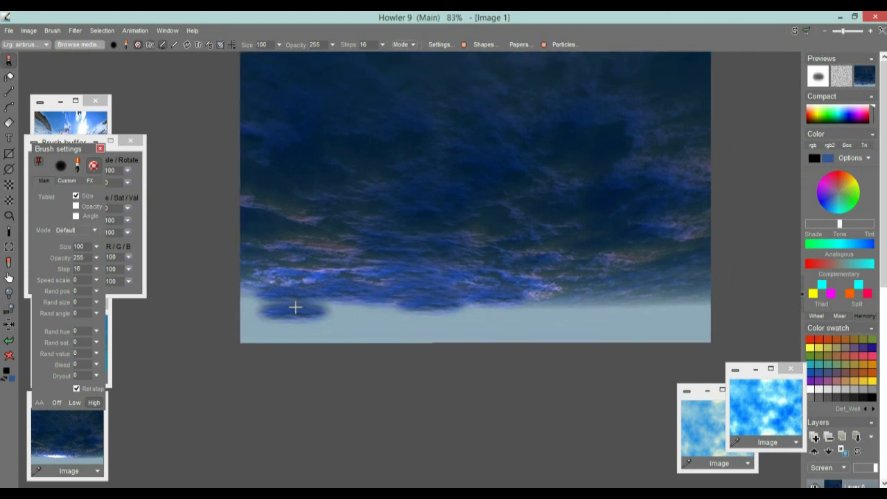
{"action": "scroll", "coordinate": [345, 311], "scroll_direction": "up", "scroll_amount": 2}
{"action": "left_click", "coordinate": [338, 346]}
{"action": "key", "text": "ctrl+z"}
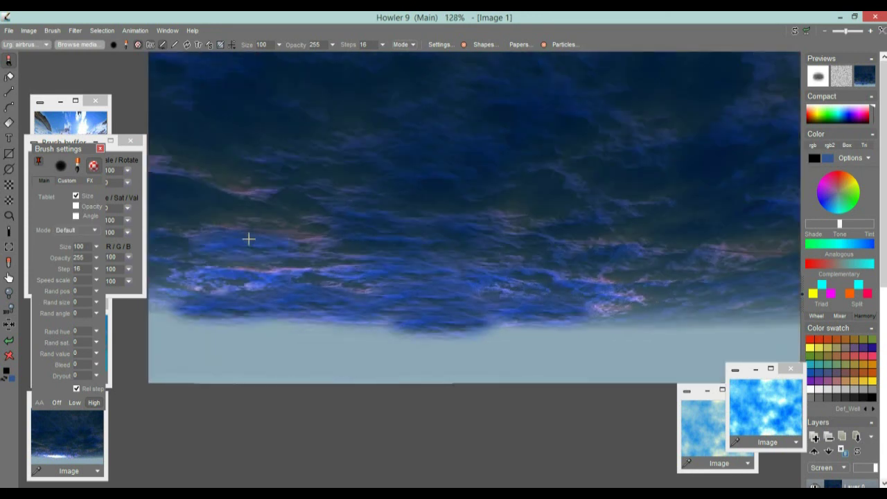
{"action": "left_click", "coordinate": [300, 361]}
{"action": "key", "text": "ctrl+z"}
{"action": "left_click", "coordinate": [300, 359]}
{"action": "key", "text": "ctrl+z"}
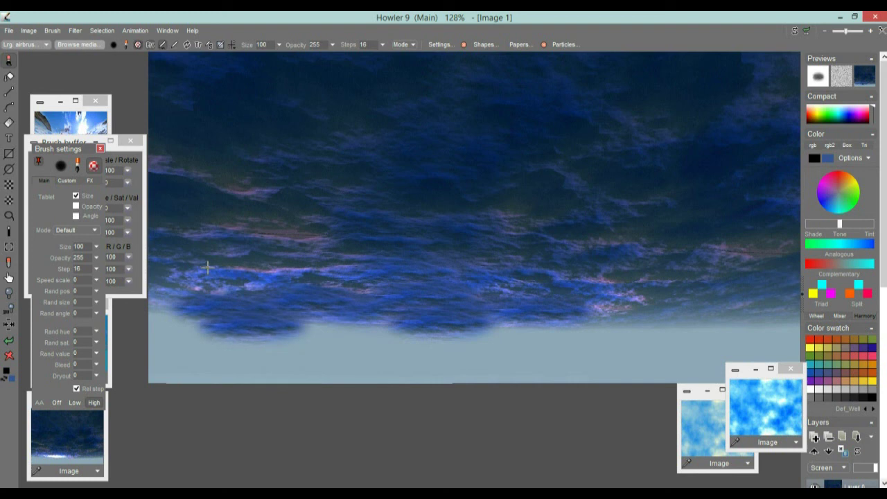
Save the cloud brush in the "my own brushes" category as "blue sky cloud touchup01"
{"action": "left_click", "coordinate": [72, 43]}
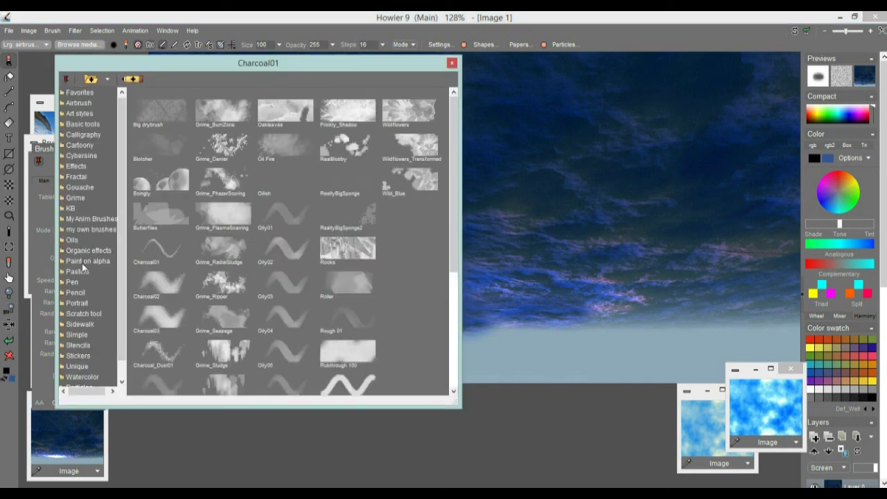
{"action": "left_click", "coordinate": [88, 231]}
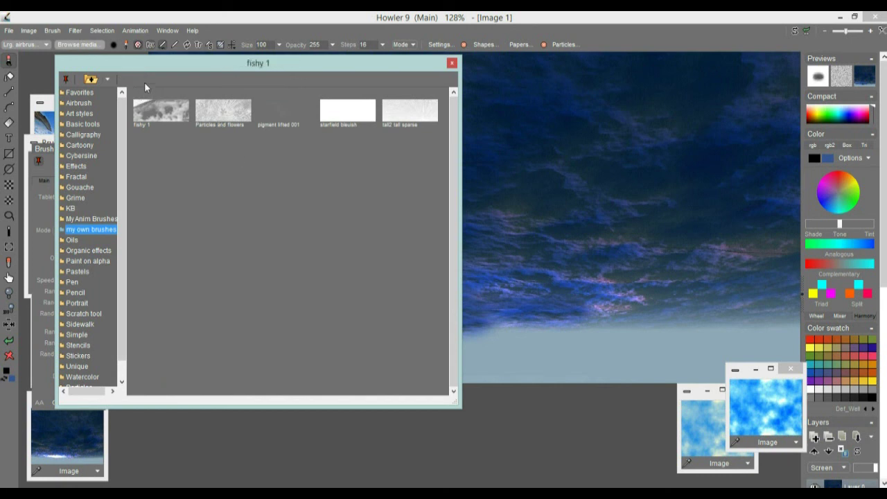
{"action": "left_click", "coordinate": [133, 79]}
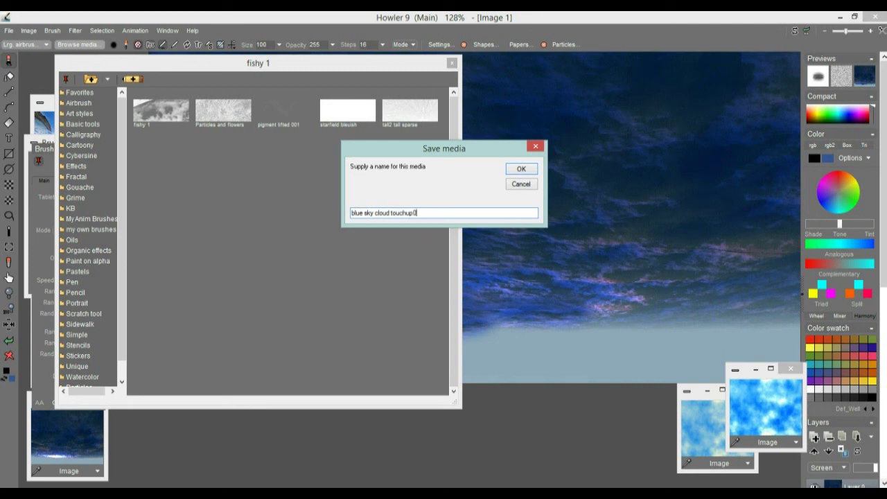
{"action": "left_click", "coordinate": [521, 169]}
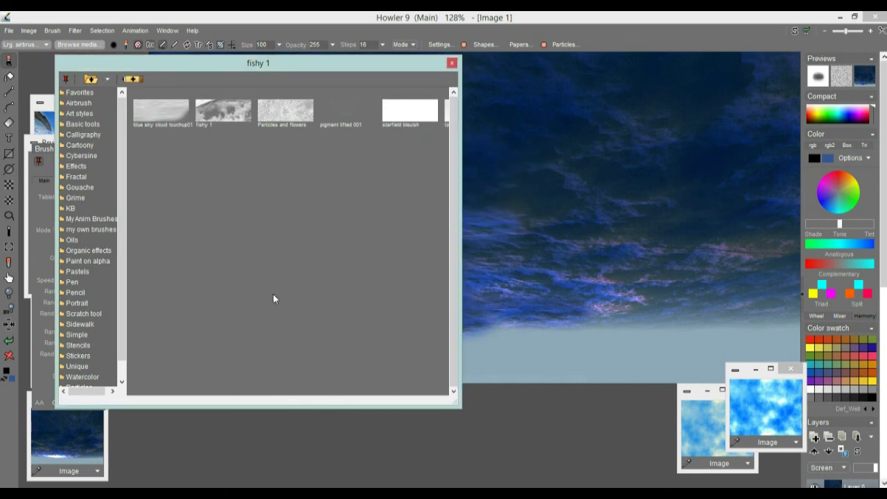
{"action": "left_click", "coordinate": [451, 63]}
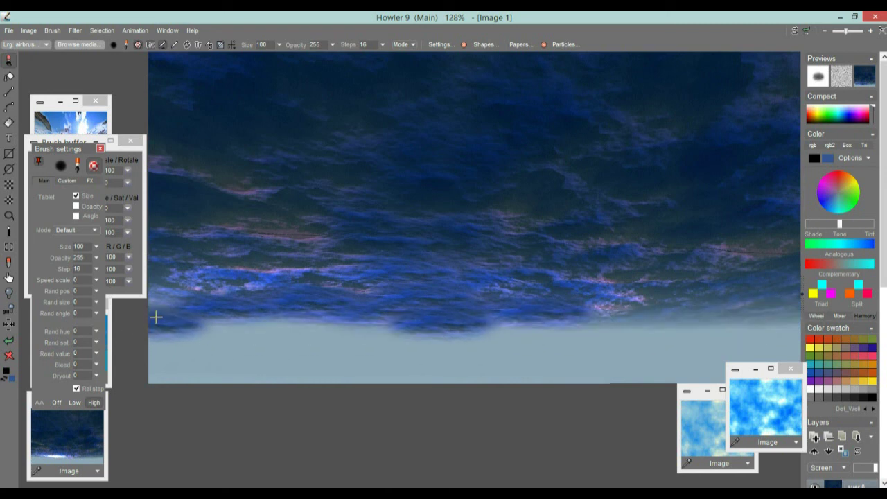
Paint clouds along the ragged lower cloud edge to even it out across the image width
{"action": "mouse_move", "coordinate": [215, 330]}
{"action": "left_mouse_down"}
{"action": "mouse_move", "coordinate": [283, 321]}
{"action": "mouse_move", "coordinate": [769, 317]}
{"action": "mouse_move", "coordinate": [501, 323]}
{"action": "mouse_move", "coordinate": [325, 342]}
{"action": "mouse_move", "coordinate": [172, 341]}
{"action": "mouse_move", "coordinate": [166, 316]}
{"action": "mouse_move", "coordinate": [162, 326]}
{"action": "mouse_move", "coordinate": [327, 330]}
{"action": "mouse_move", "coordinate": [318, 359]}
{"action": "left_mouse_up"}
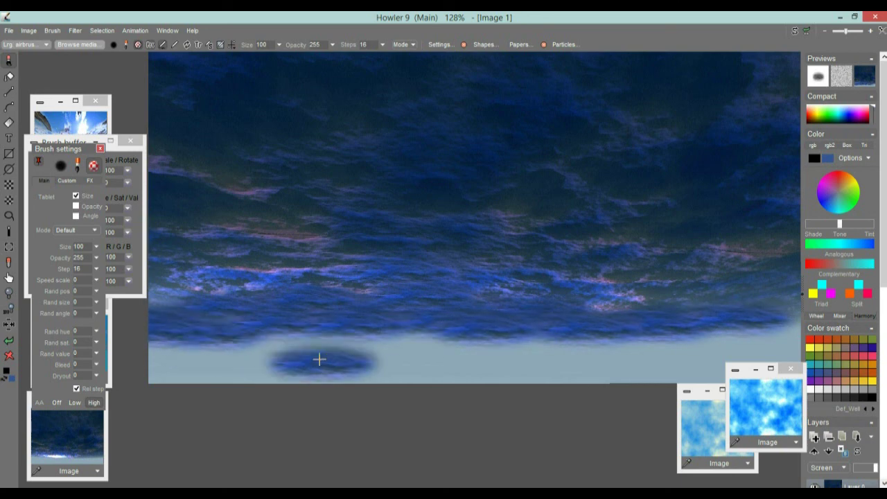
Create a vertical fade selection over the pale horizon strip with the Selection fader and pick up part of the strip as a custom brush
{"action": "right_click", "coordinate": [9, 123]}
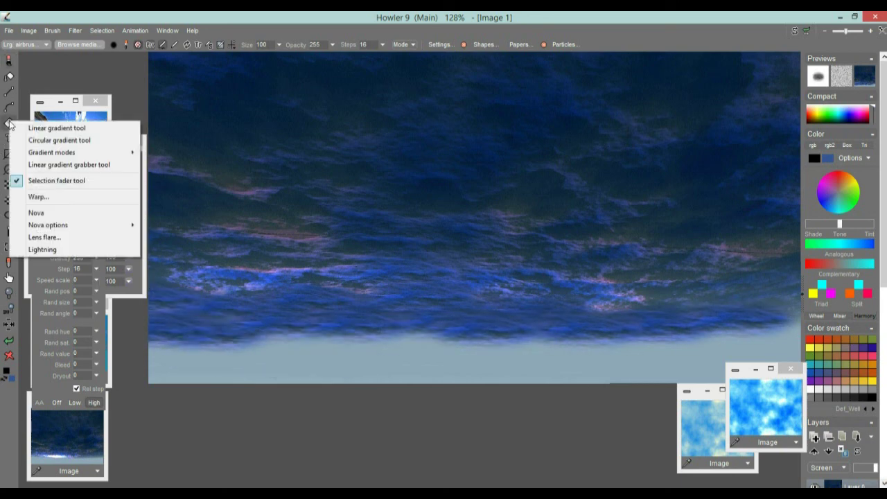
{"action": "left_click", "coordinate": [58, 182]}
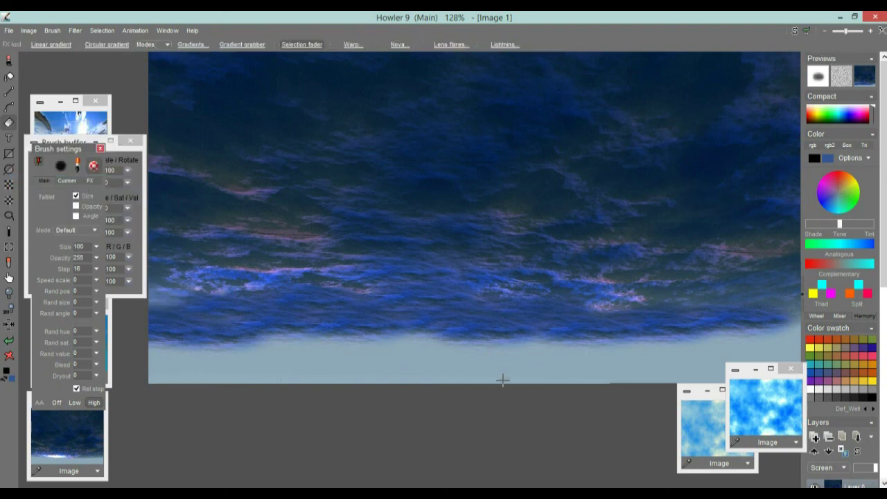
{"action": "left_click_drag", "start_coordinate": [489, 375], "coordinate": [492, 323]}
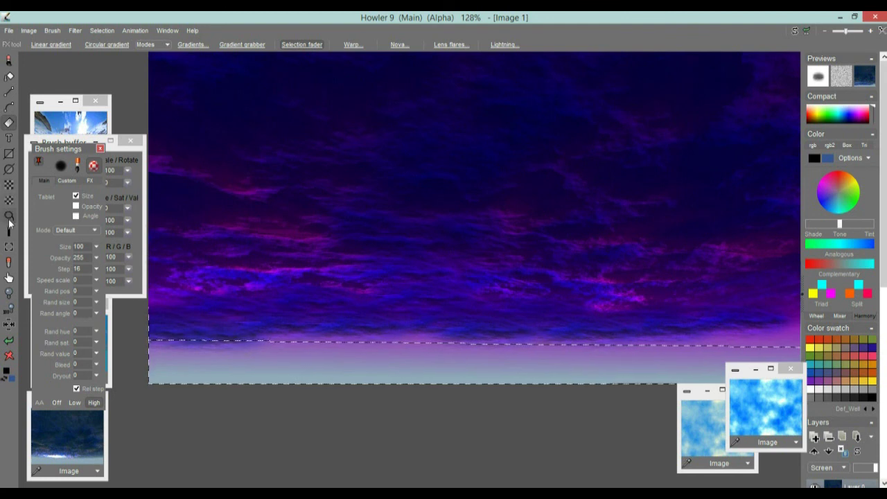
{"action": "left_click", "coordinate": [9, 248]}
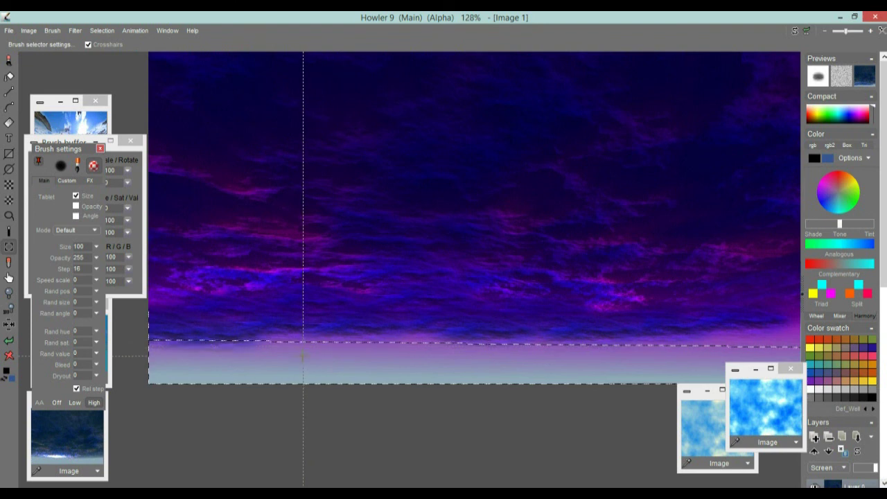
{"action": "left_click", "coordinate": [426, 371]}
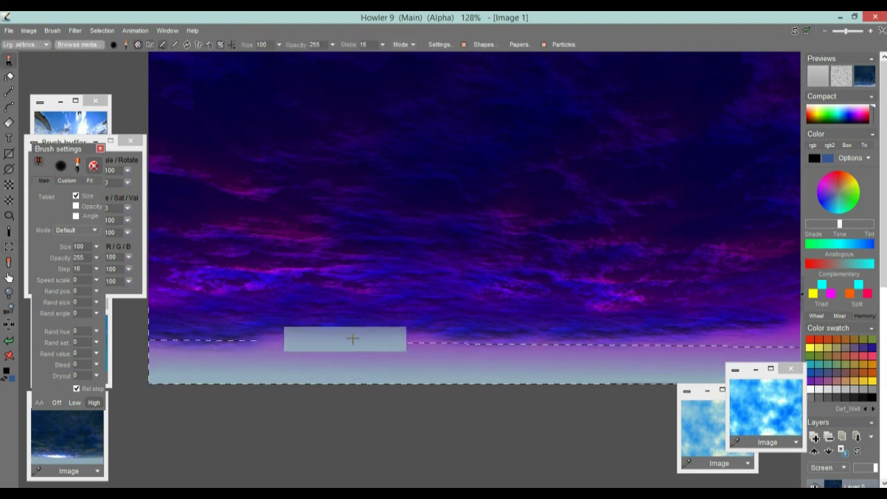
Pick up a soft custom brush from the pale horizon strip through a small elliptical selection with a slightly Gaussian-blurred alpha
{"action": "left_click", "coordinate": [10, 201]}
{"action": "left_click", "coordinate": [330, 367]}
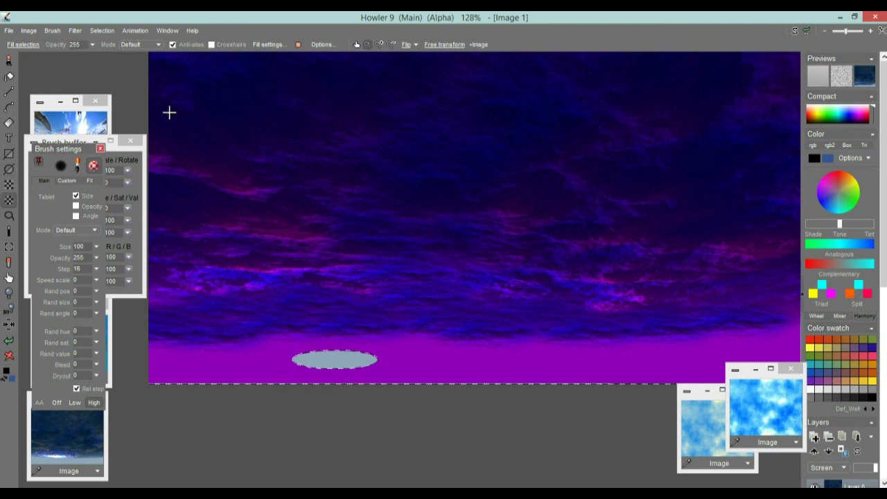
{"action": "left_click", "coordinate": [102, 31]}
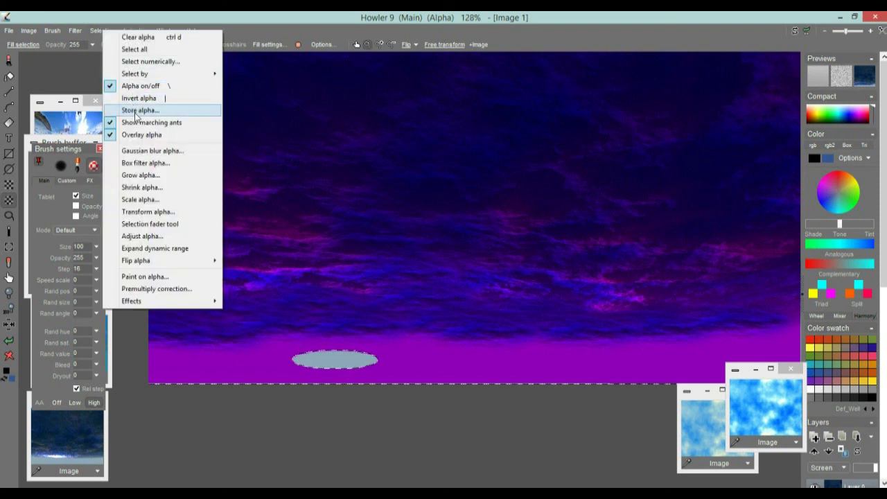
{"action": "left_click", "coordinate": [152, 150]}
{"action": "left_click_drag", "start_coordinate": [399, 223], "coordinate": [406, 229]}
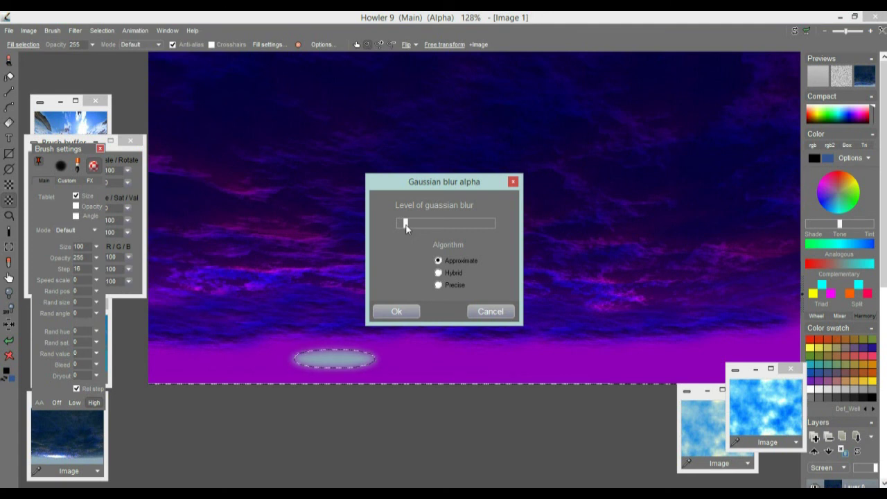
{"action": "left_click", "coordinate": [397, 311]}
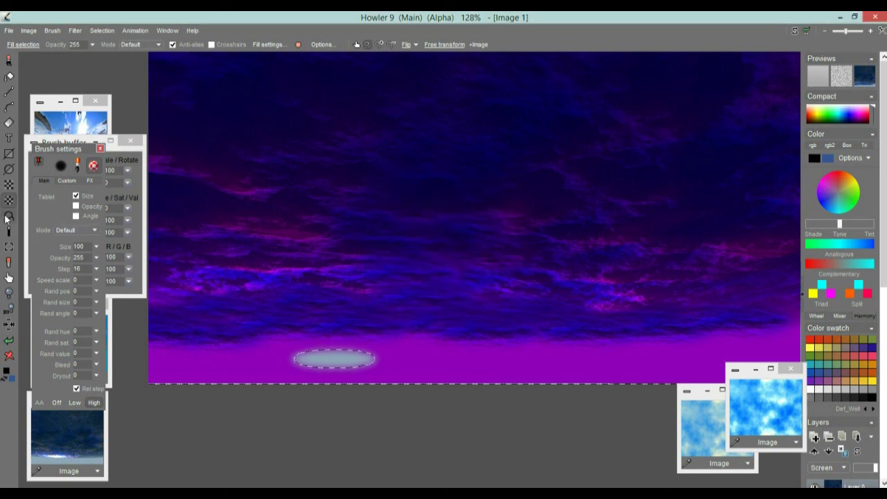
{"action": "left_click", "coordinate": [9, 246]}
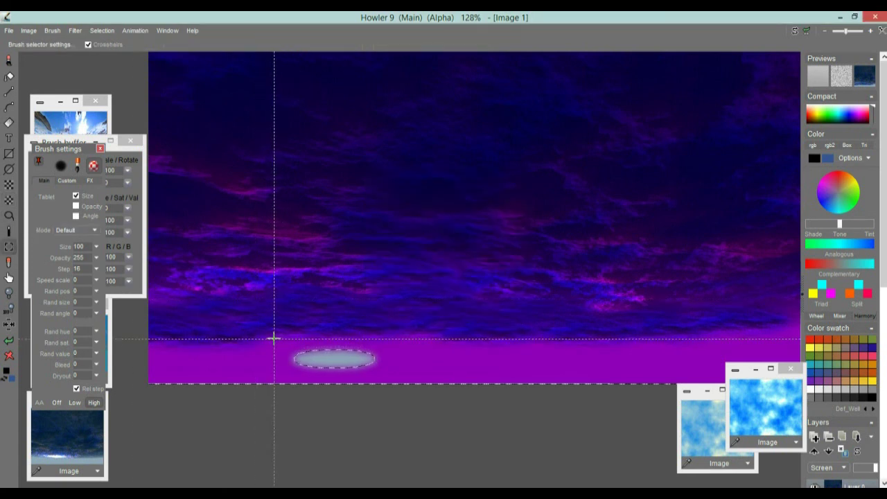
{"action": "left_click_drag", "start_coordinate": [399, 377], "coordinate": [400, 378]}
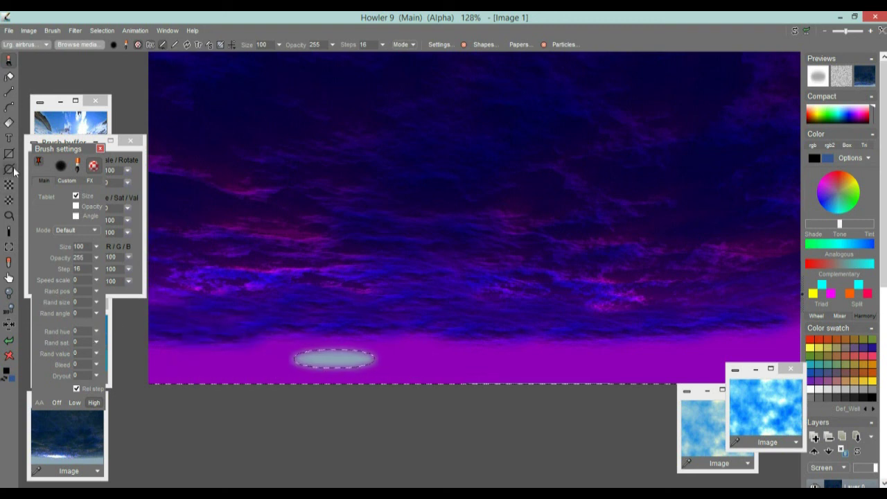
Replace the elliptical selection with a vertical fade selection over the lower cloud edge and horizon, using the Selection fader
{"action": "left_click", "coordinate": [9, 124]}
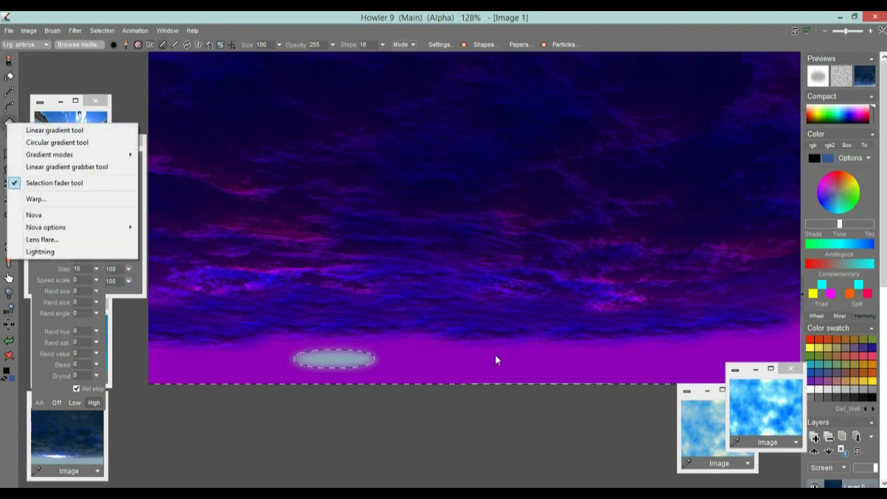
{"action": "left_click", "coordinate": [469, 380]}
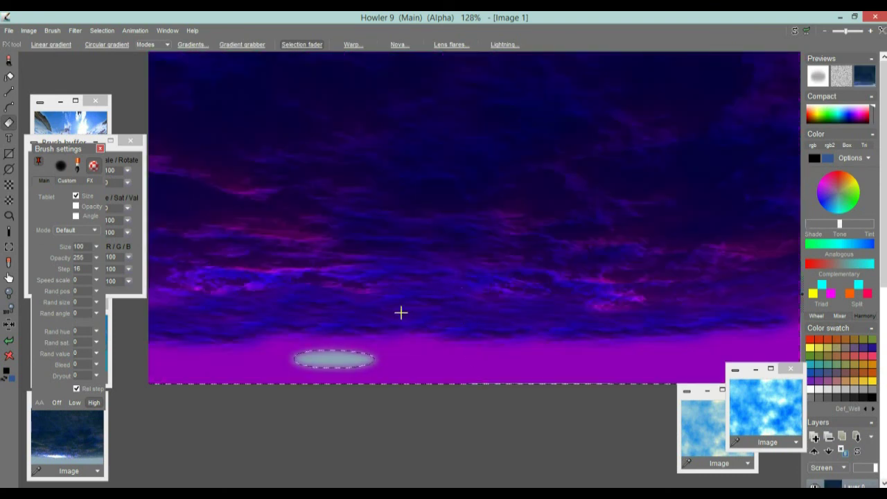
{"action": "left_click", "coordinate": [136, 30]}
{"action": "left_click", "coordinate": [102, 30]}
{"action": "left_click", "coordinate": [102, 31]}
{"action": "left_click", "coordinate": [125, 36]}
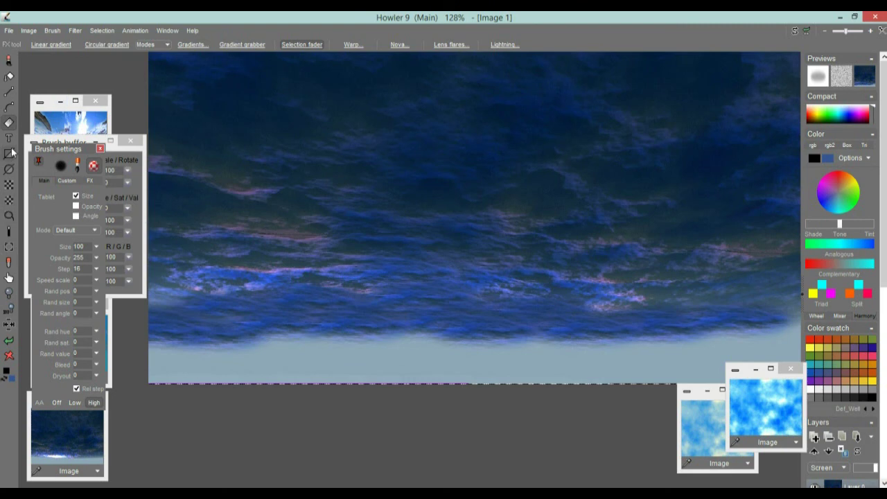
{"action": "left_click", "coordinate": [465, 363]}
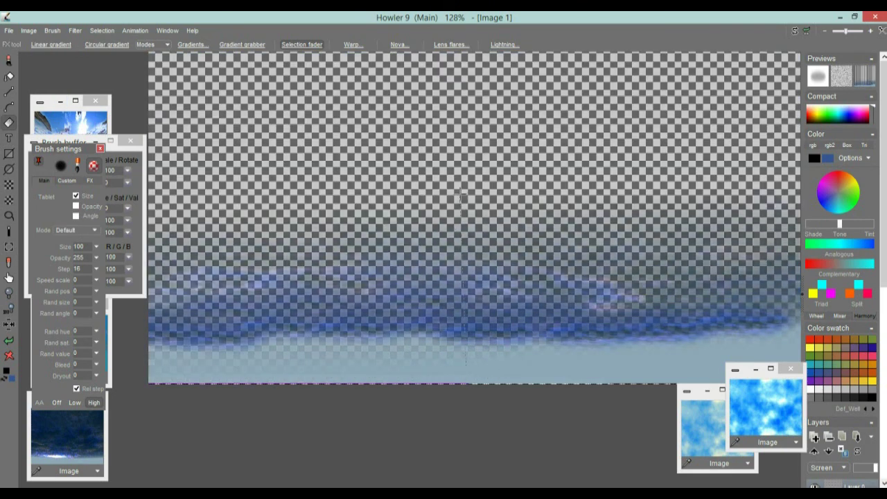
{"action": "left_click_drag", "start_coordinate": [466, 275], "coordinate": [467, 282]}
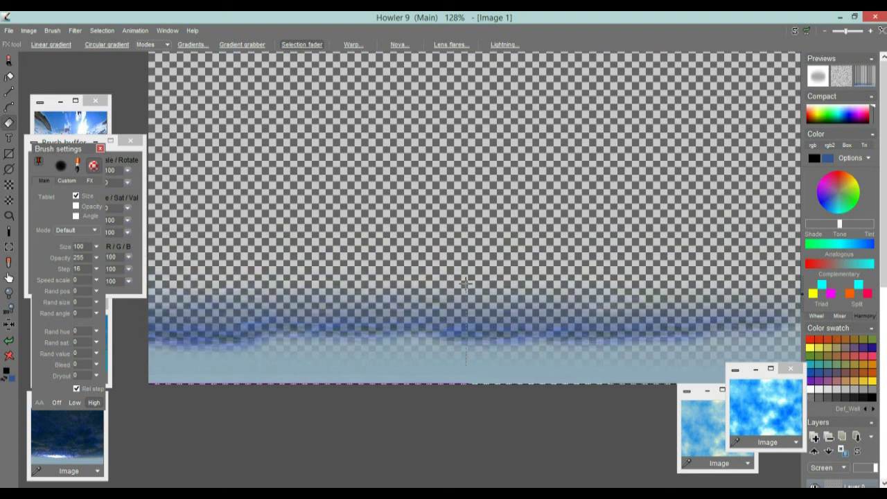
{"action": "left_click_drag", "start_coordinate": [464, 282], "coordinate": [465, 286]}
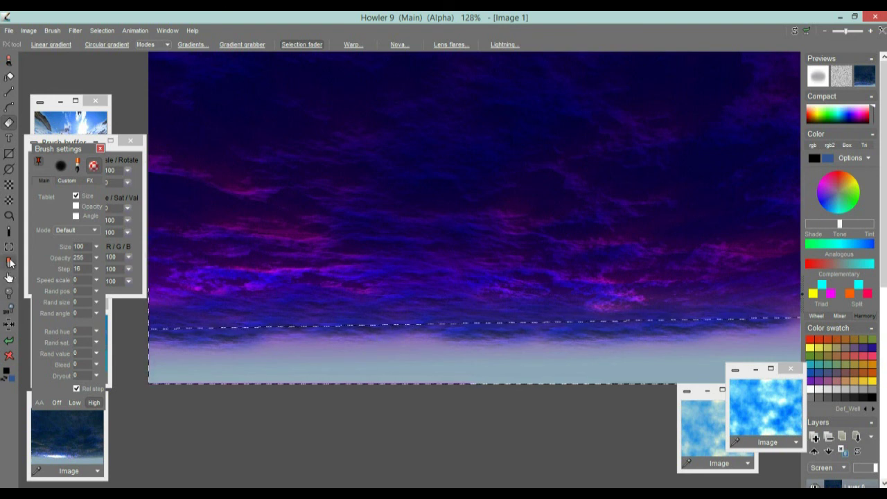
Sample the pale horizon colour as the primary colour and clear the faded selection to primary
{"action": "left_click", "coordinate": [10, 264]}
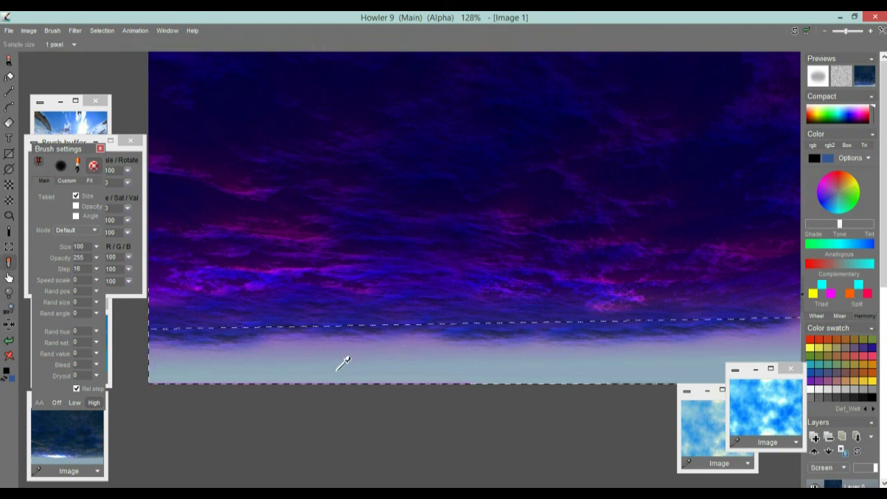
{"action": "left_click", "coordinate": [396, 343]}
{"action": "left_click", "coordinate": [9, 356]}
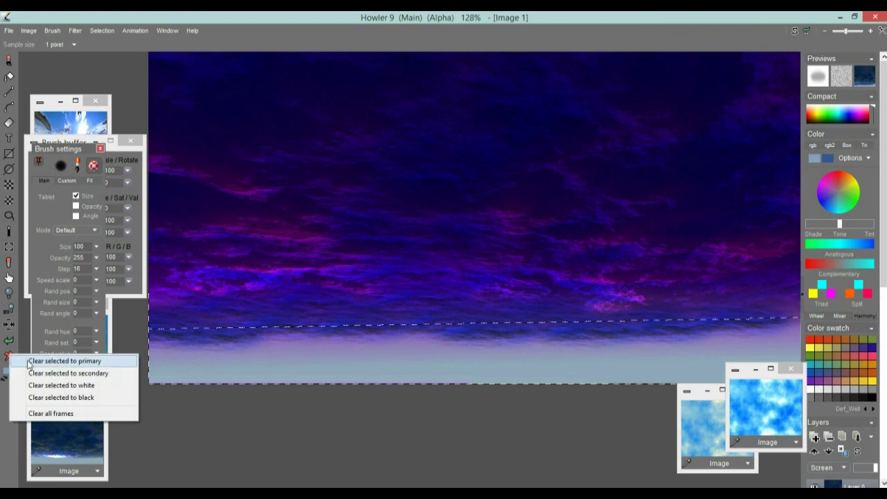
{"action": "left_click", "coordinate": [116, 362]}
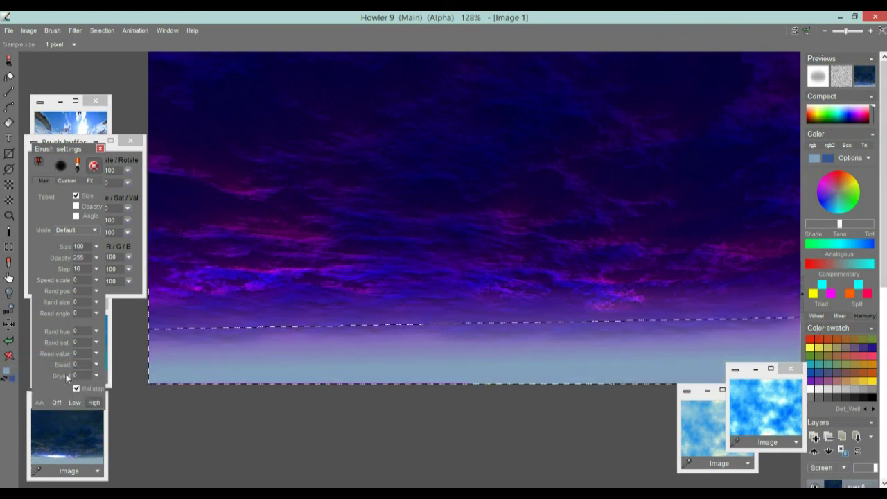
Clear the faded selection to primary once more to strengthen the horizon haze, and adjust the strength of that fill
{"action": "left_click", "coordinate": [9, 357]}
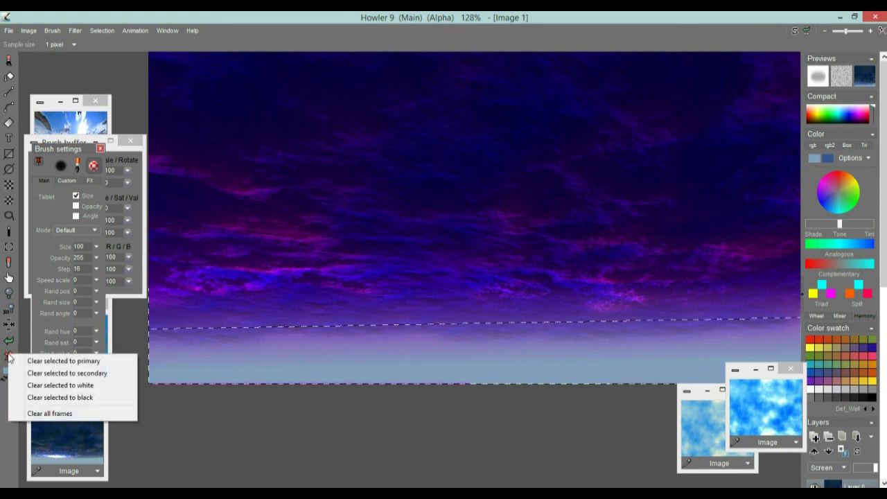
{"action": "left_click", "coordinate": [97, 361]}
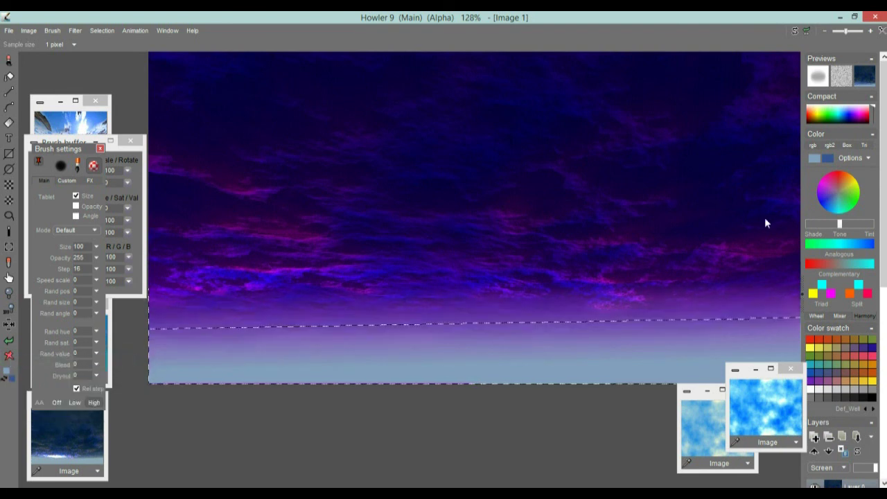
{"action": "left_click", "coordinate": [806, 31]}
{"action": "left_click_drag", "start_coordinate": [838, 63], "coordinate": [774, 64]}
{"action": "left_click", "coordinate": [683, 19]}
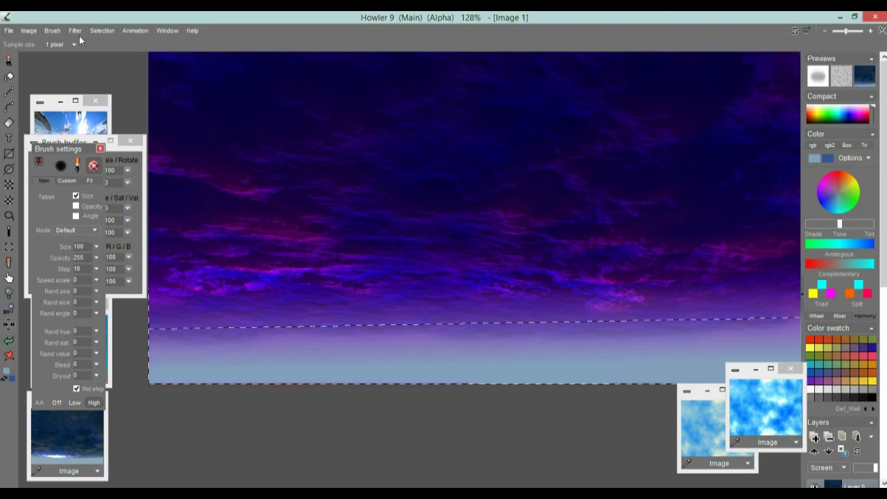
Clear the alpha selection and close the brush buffer and brush settings windows
{"action": "left_click", "coordinate": [97, 30]}
{"action": "left_click", "coordinate": [118, 37]}
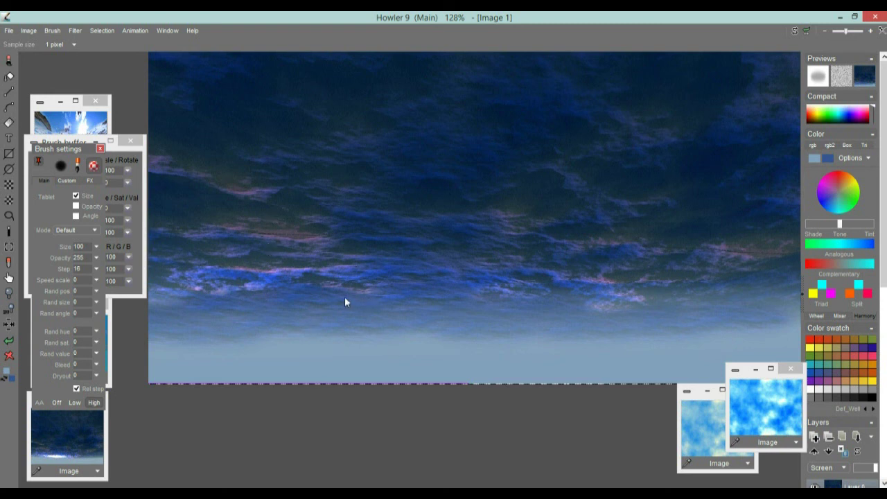
{"action": "left_click", "coordinate": [129, 141]}
{"action": "left_click", "coordinate": [101, 149]}
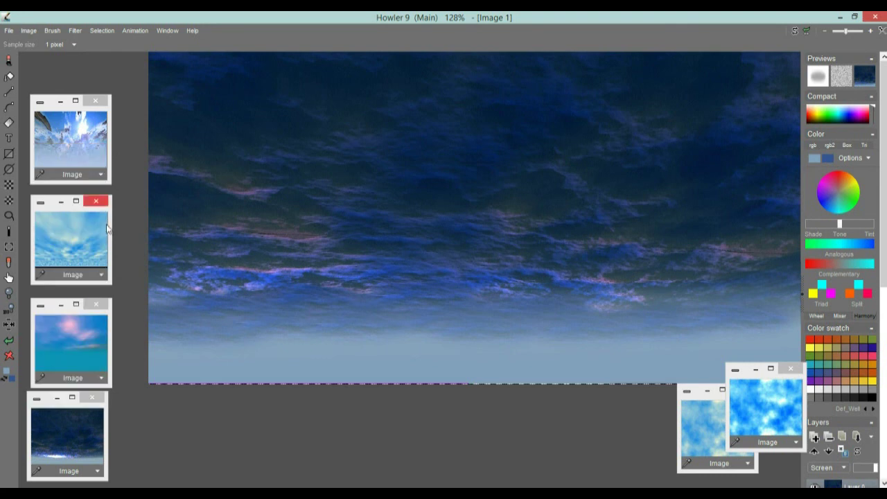
Store a copy of the finished dark sky and put it in place of the earlier stored version
{"action": "left_click", "coordinate": [28, 30]}
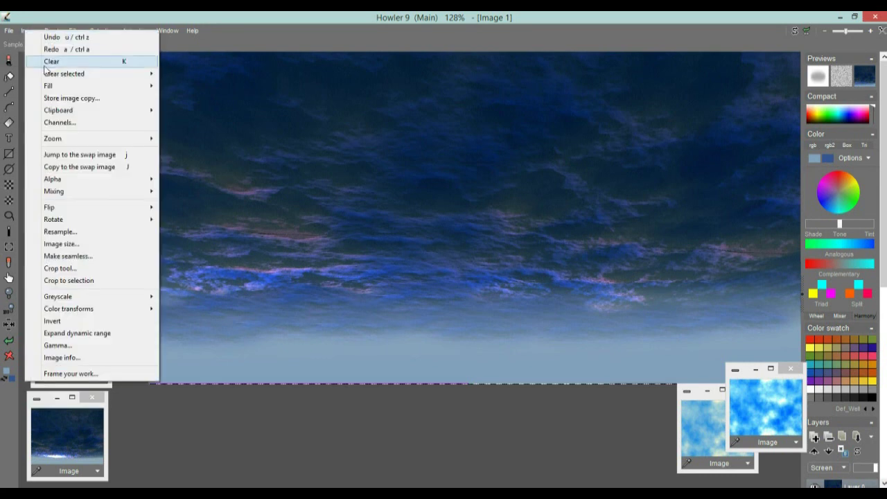
{"action": "left_click", "coordinate": [73, 97]}
{"action": "left_click_drag", "start_coordinate": [50, 84], "coordinate": [153, 417]}
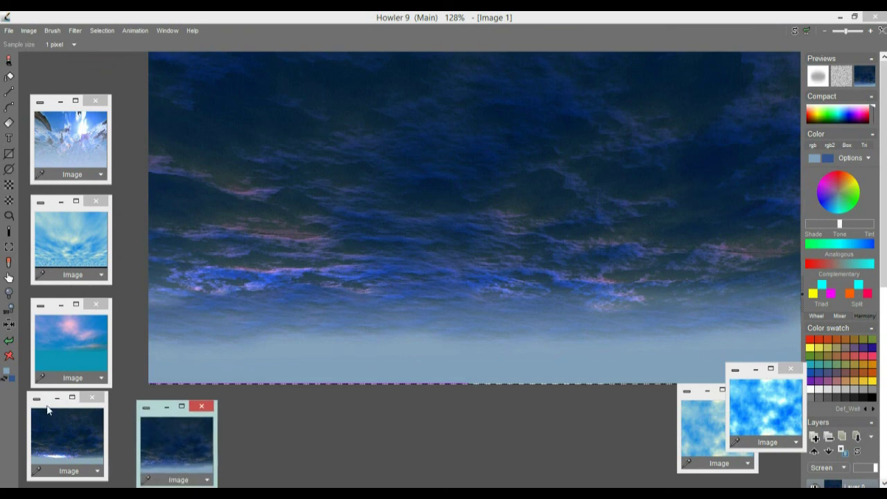
{"action": "left_click", "coordinate": [48, 410]}
{"action": "left_click", "coordinate": [95, 402]}
{"action": "left_click_drag", "start_coordinate": [155, 416], "coordinate": [52, 413]}
Compare the four stored sky images by showing each of them on the canvas
{"action": "left_click", "coordinate": [70, 146]}
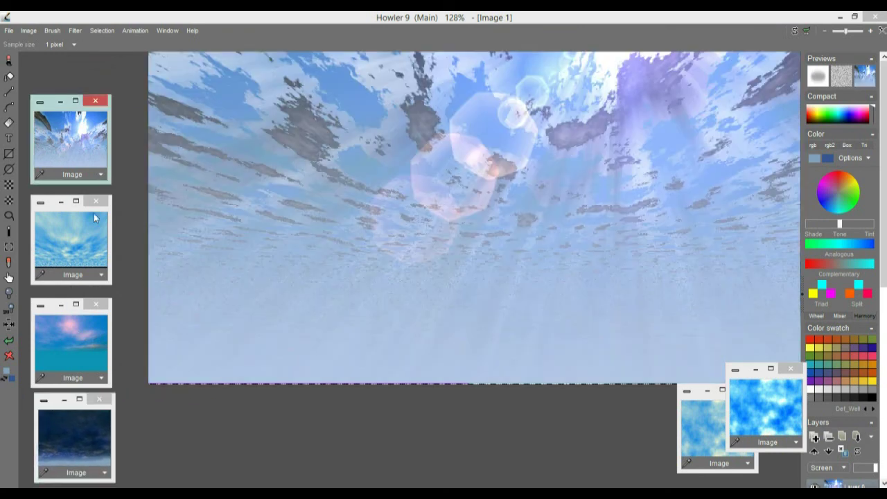
{"action": "left_click", "coordinate": [61, 235]}
{"action": "left_click", "coordinate": [76, 338]}
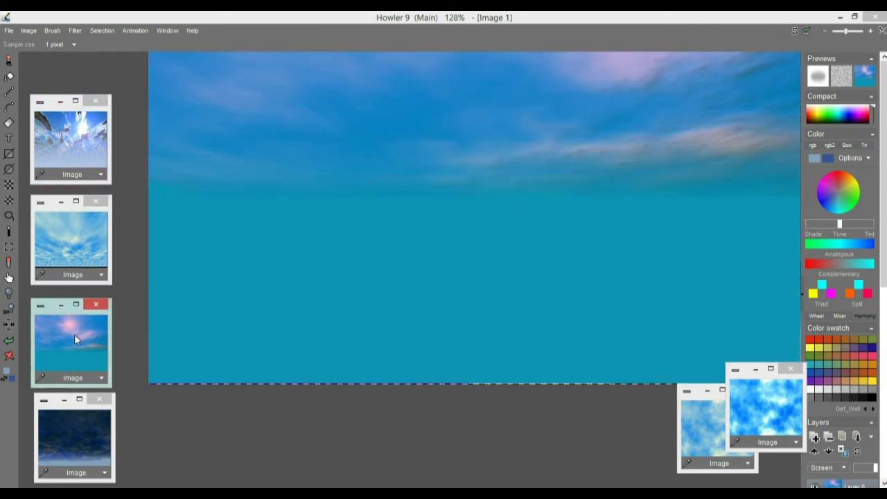
{"action": "left_click", "coordinate": [74, 431]}
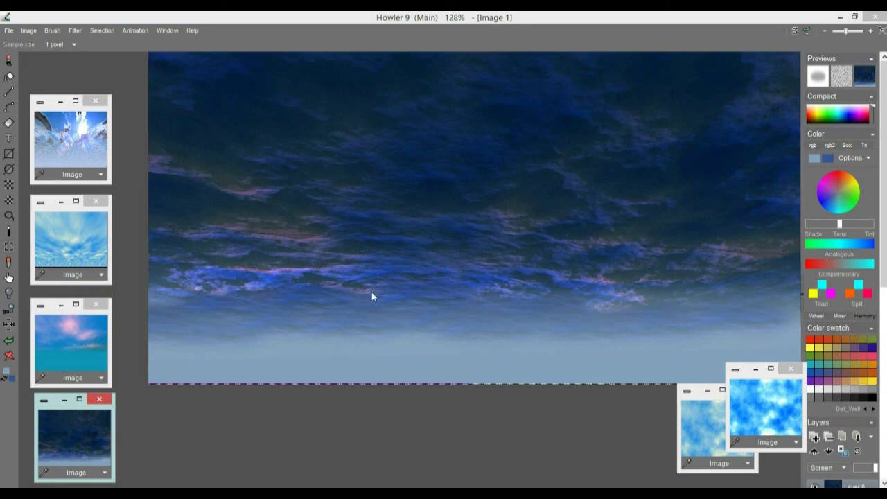
{"action": "left_click", "coordinate": [93, 124]}
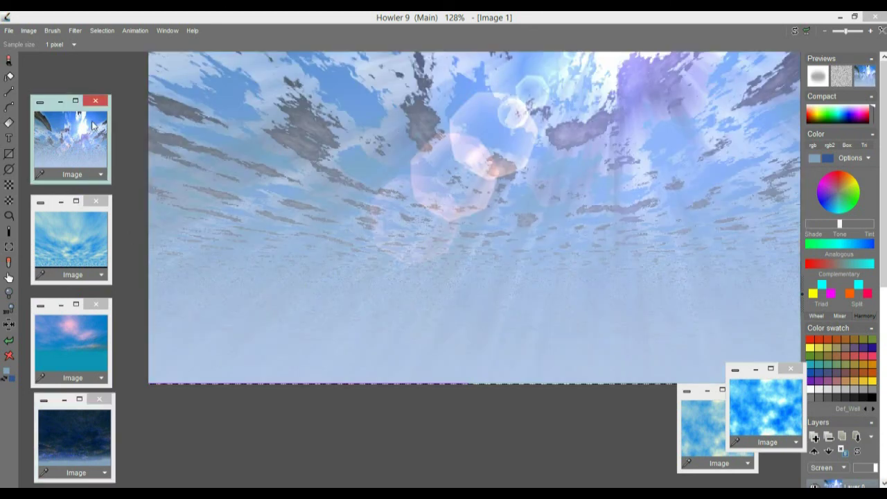
{"action": "left_click", "coordinate": [77, 222]}
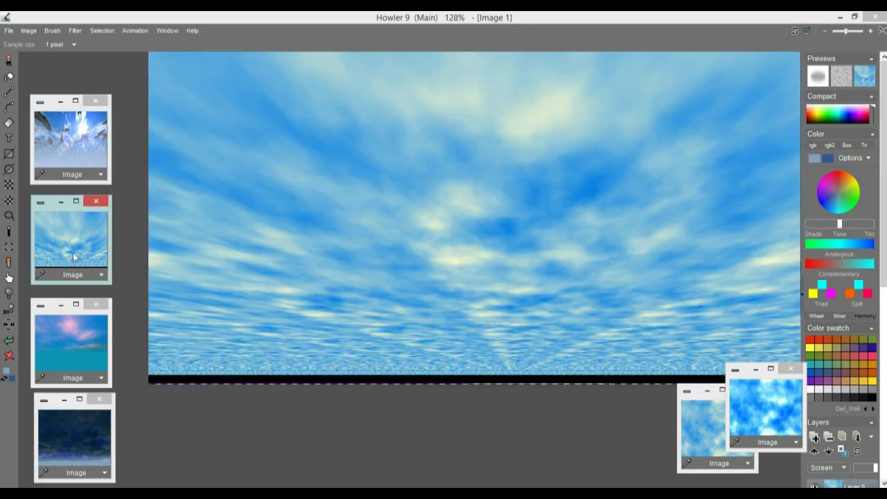
{"action": "left_click", "coordinate": [84, 444]}
{"action": "left_click", "coordinate": [73, 326]}
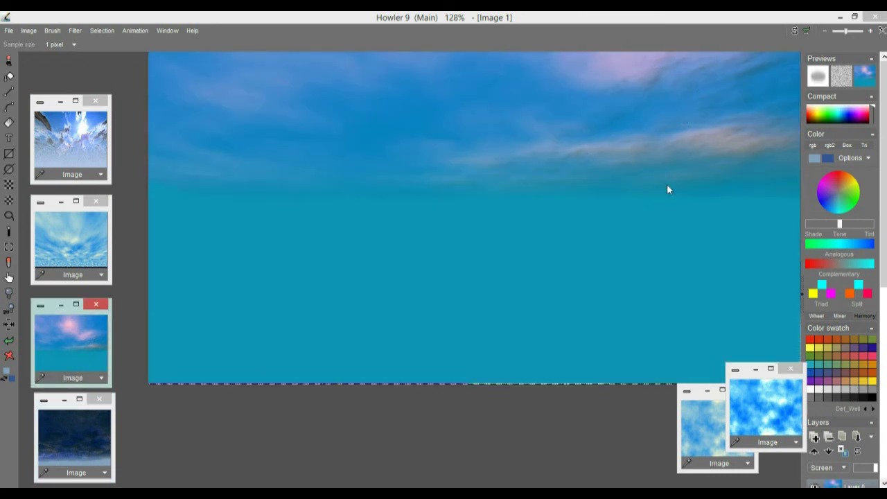
Try pasting the stored pink-cloud sky scaled to fit, and view the stored skies in full at 89% zoom
{"action": "left_click", "coordinate": [101, 381]}
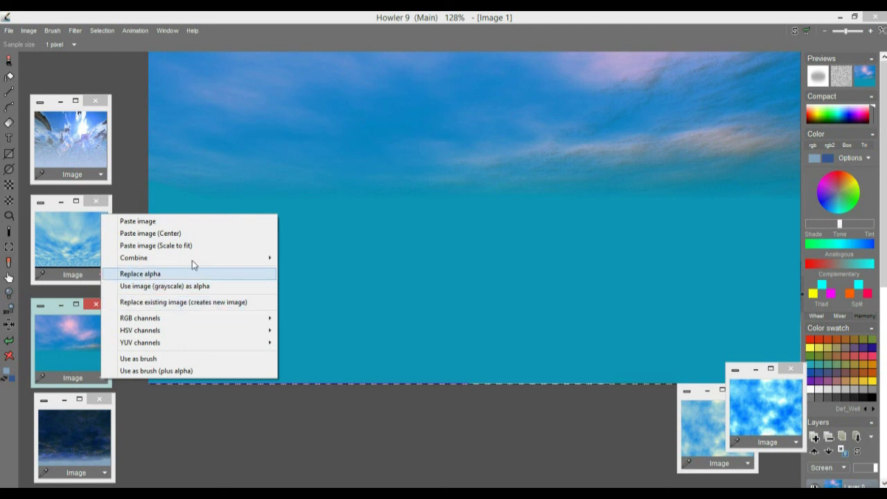
{"action": "left_click", "coordinate": [165, 245]}
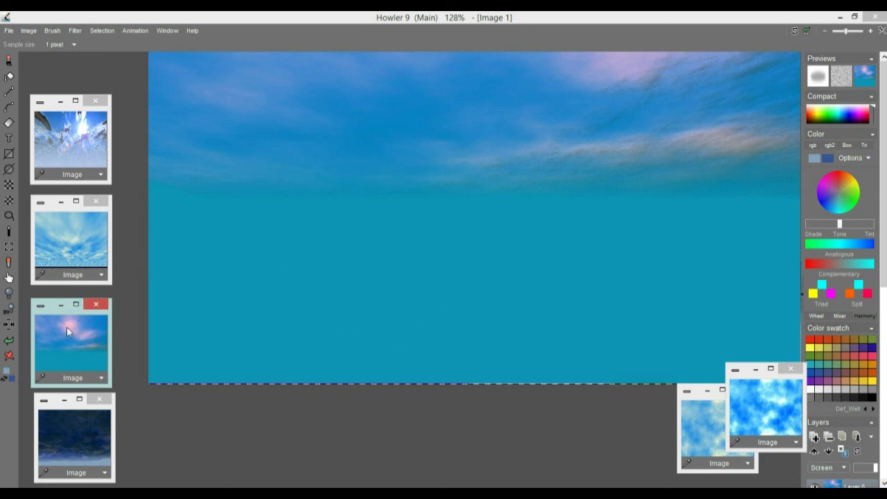
{"action": "left_click", "coordinate": [74, 254]}
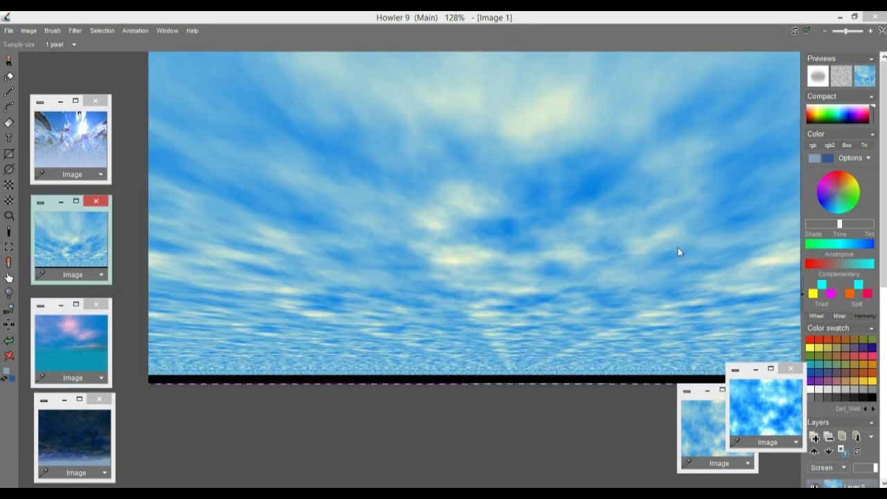
{"action": "scroll", "coordinate": [678, 251], "scroll_direction": "down", "scroll_amount": 3}
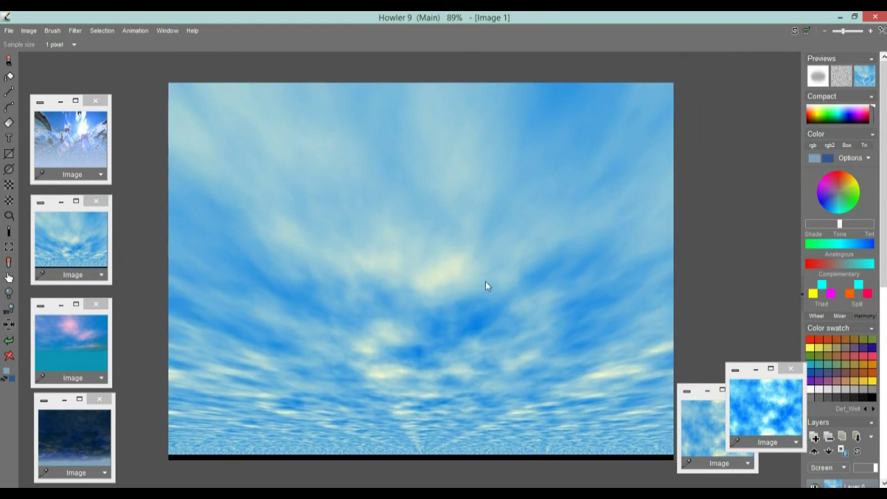
{"action": "left_click", "coordinate": [73, 346]}
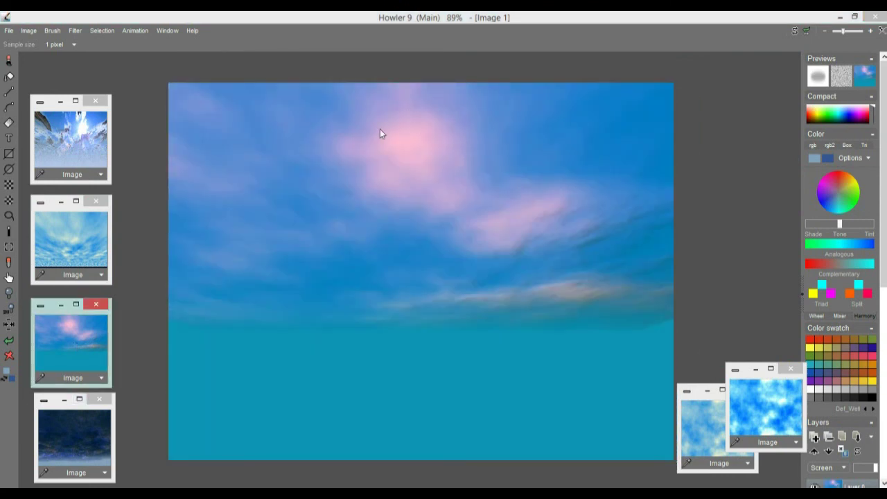
{"action": "left_click", "coordinate": [72, 224]}
{"action": "left_click", "coordinate": [77, 136]}
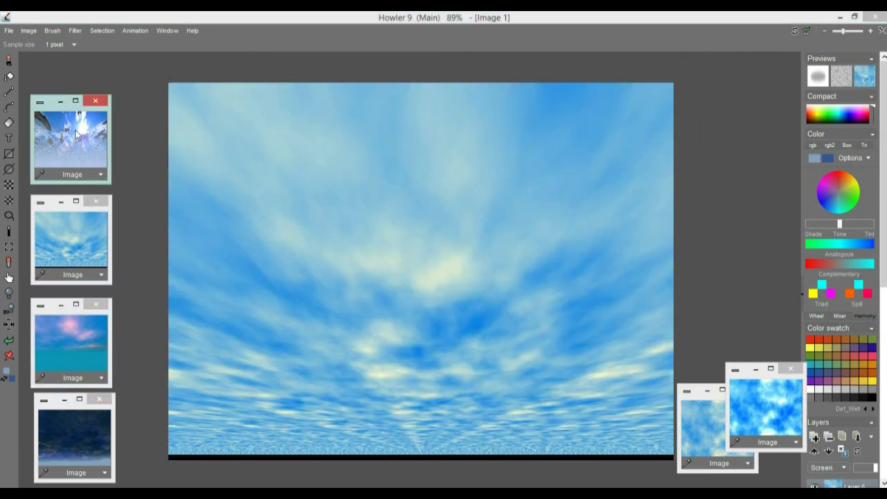
{"action": "left_click", "coordinate": [78, 333]}
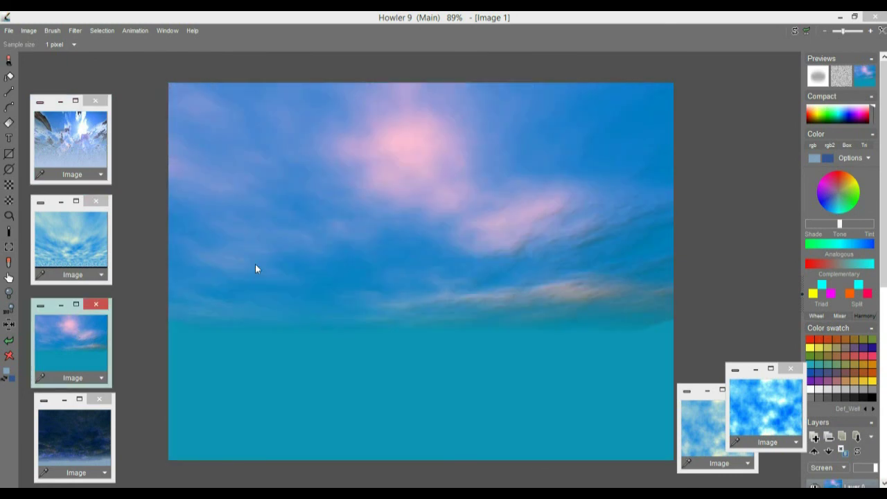
Compare the stored dark sky and the stored pink-cloud sky by showing them alternately on the canvas
{"action": "left_click", "coordinate": [81, 434]}
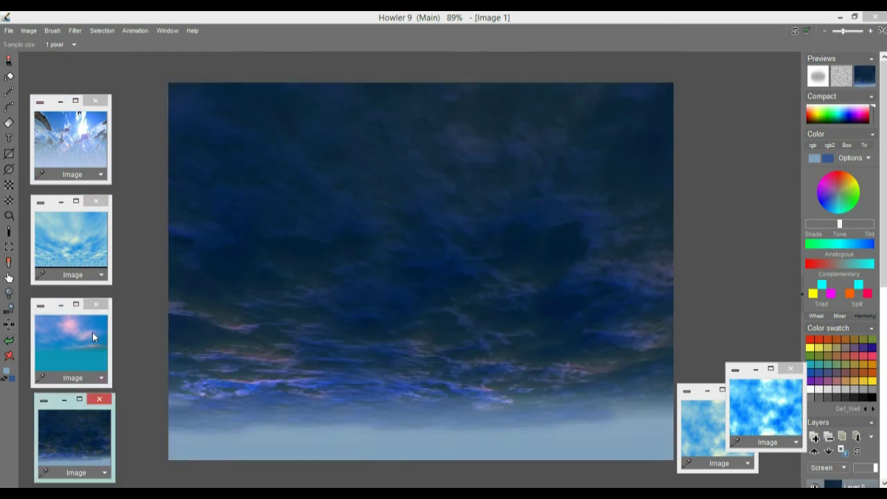
{"action": "left_click", "coordinate": [52, 333]}
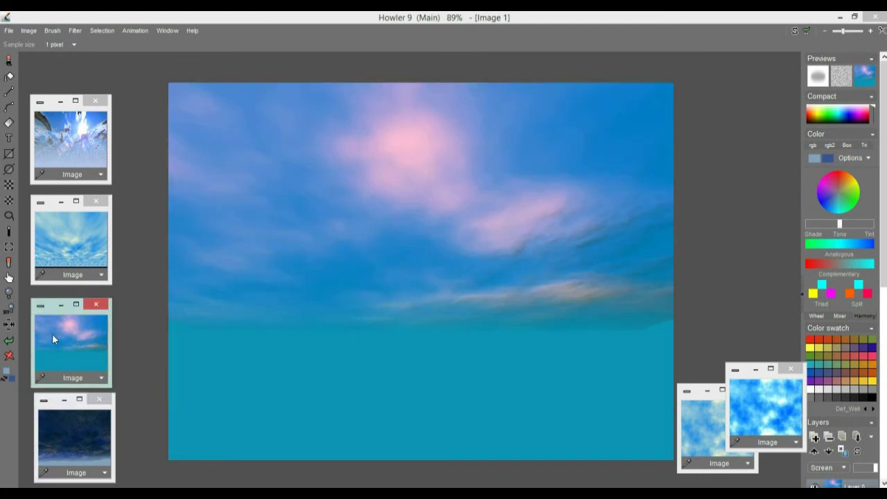
{"action": "left_click", "coordinate": [78, 457]}
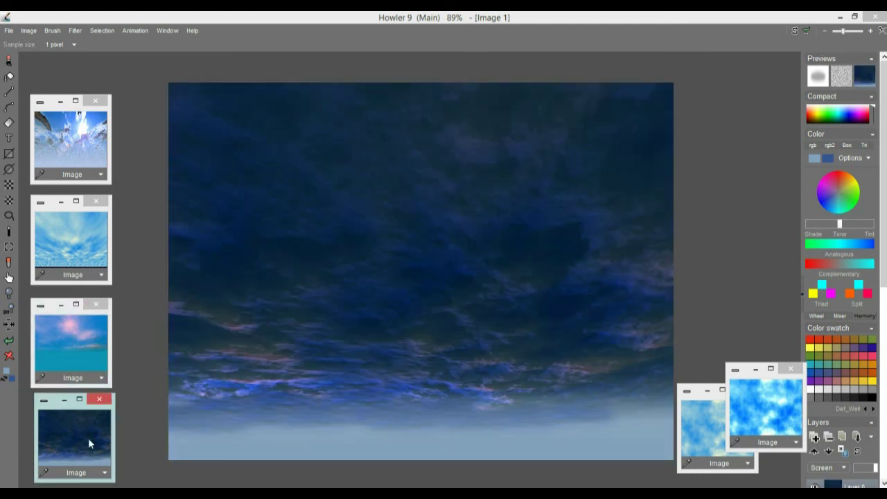
Show the stored pink-cloud sky on the canvas and copy it to the swap image
{"action": "left_click", "coordinate": [68, 343]}
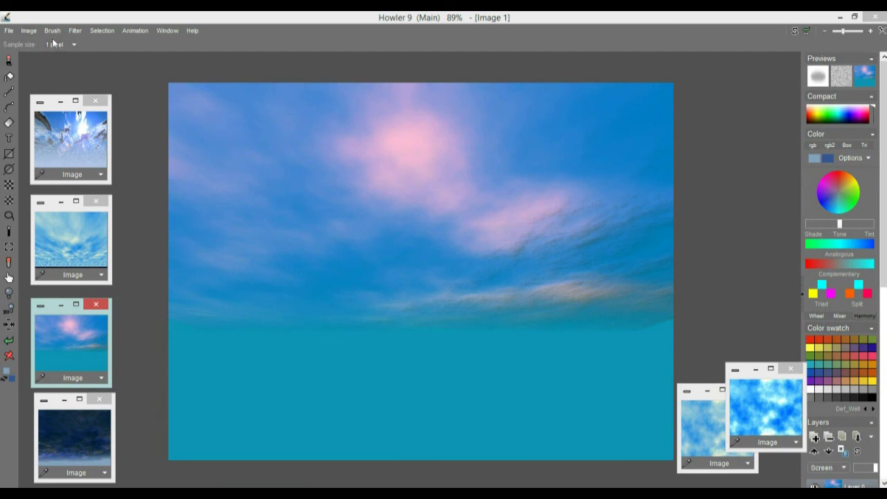
{"action": "left_click", "coordinate": [29, 32]}
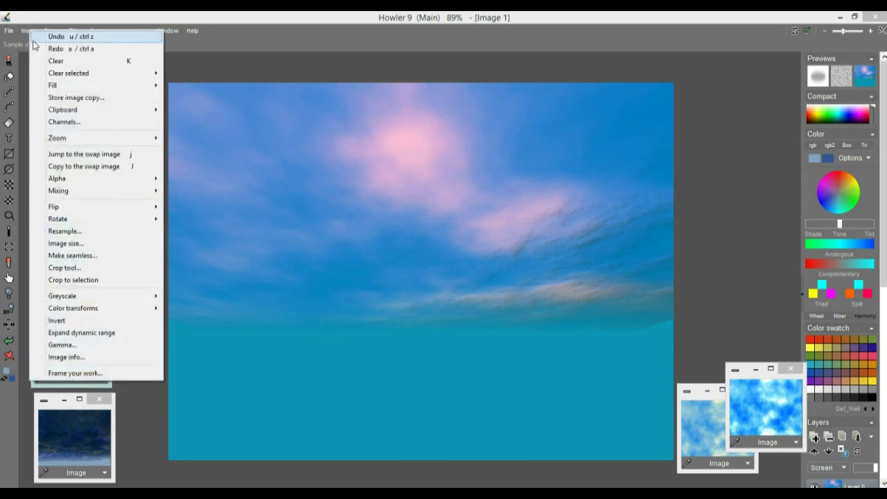
{"action": "left_click", "coordinate": [89, 167]}
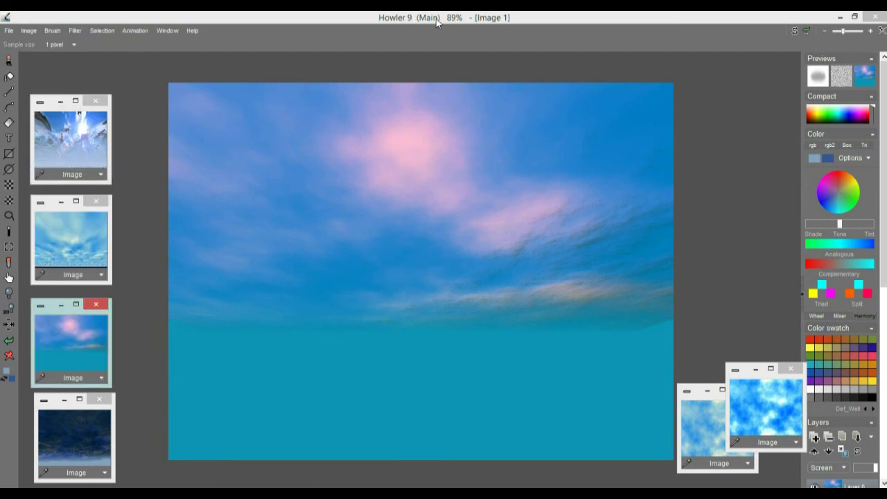
Turn on swap mixing for the pink-cloud sky and try the Multiply layer mode
{"action": "left_click", "coordinate": [866, 76]}
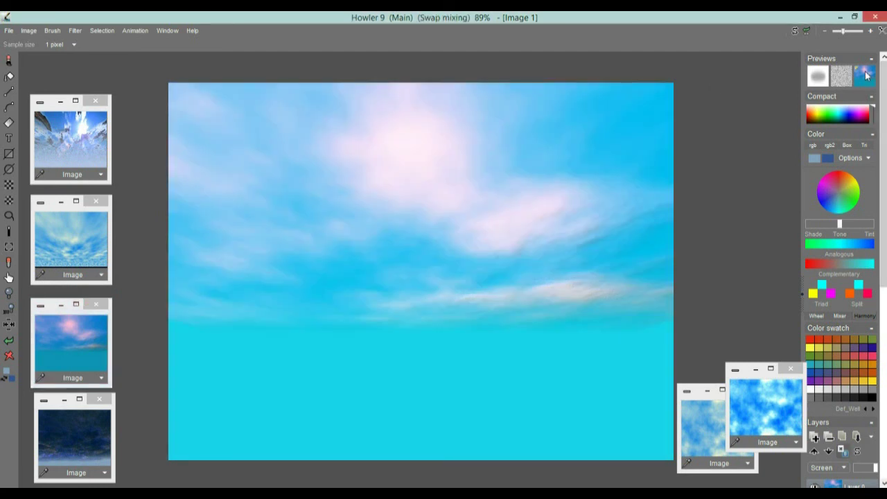
{"action": "right_click", "coordinate": [866, 76]}
{"action": "mouse_move", "coordinate": [850, 118]}
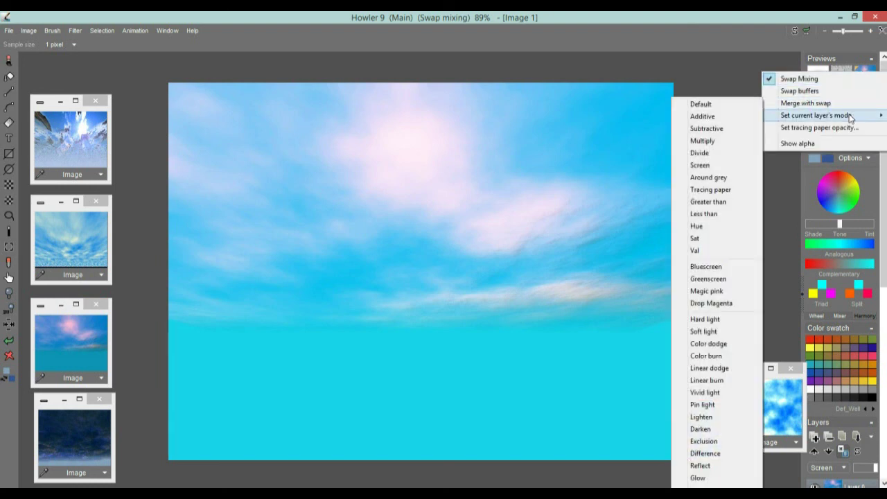
{"action": "left_click", "coordinate": [702, 140]}
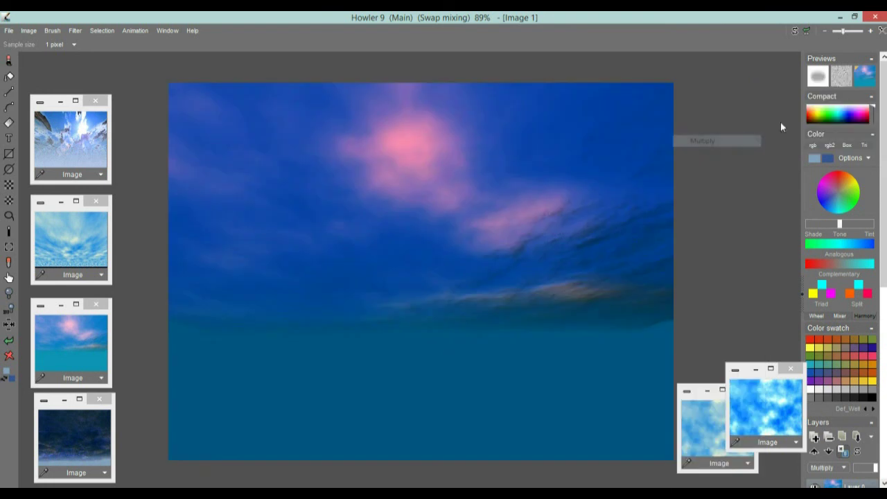
{"action": "left_click", "coordinate": [865, 80]}
{"action": "left_click", "coordinate": [865, 81]}
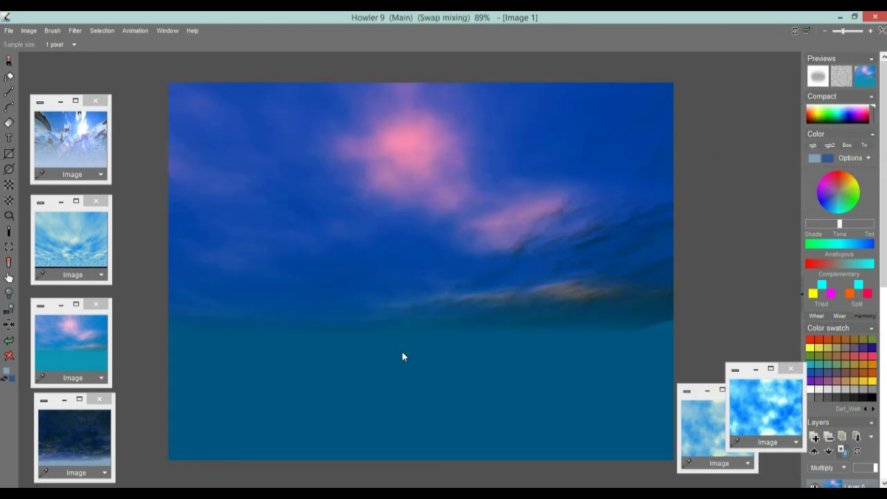
Put the stored dark sky on the canvas and turn off swap mixing to view it unmixed
{"action": "left_click", "coordinate": [69, 432]}
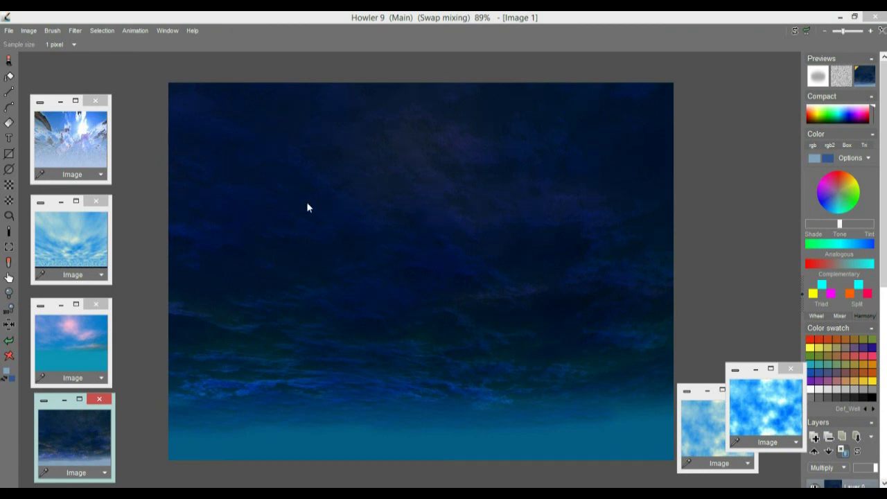
{"action": "left_click", "coordinate": [871, 78]}
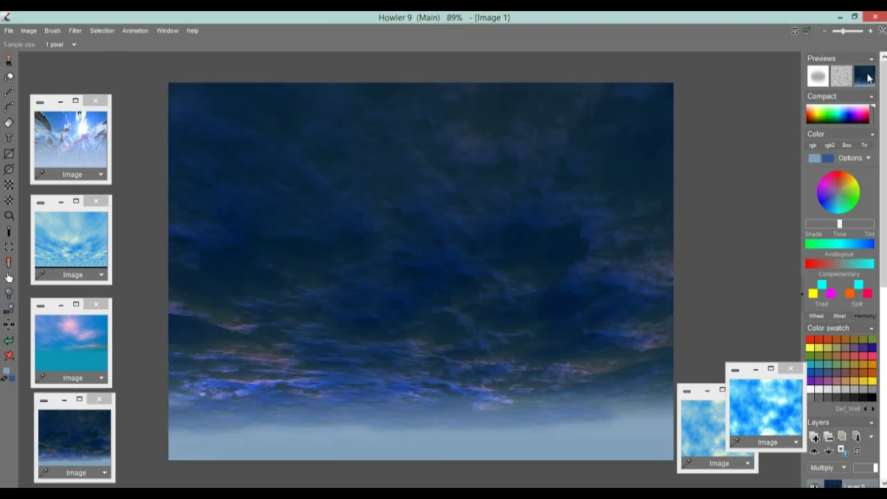
{"action": "left_click", "coordinate": [870, 77]}
Preview the dark sky mixed with the pink-cloud swap image in the Additive and Screen layer modes
{"action": "right_click", "coordinate": [867, 78]}
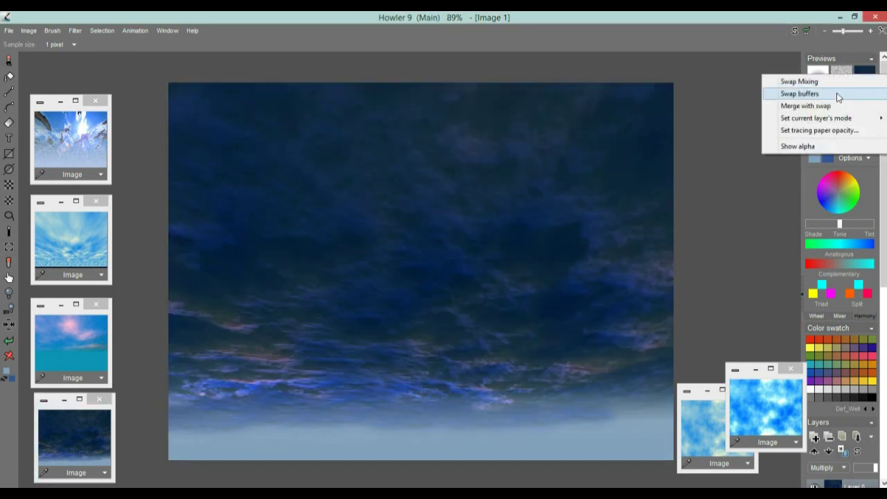
{"action": "mouse_move", "coordinate": [832, 117]}
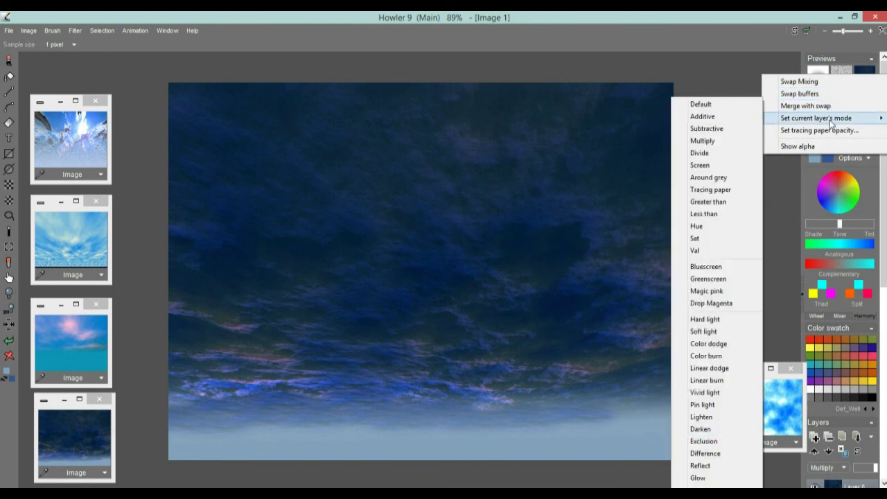
{"action": "left_click", "coordinate": [714, 118]}
{"action": "left_click", "coordinate": [865, 77]}
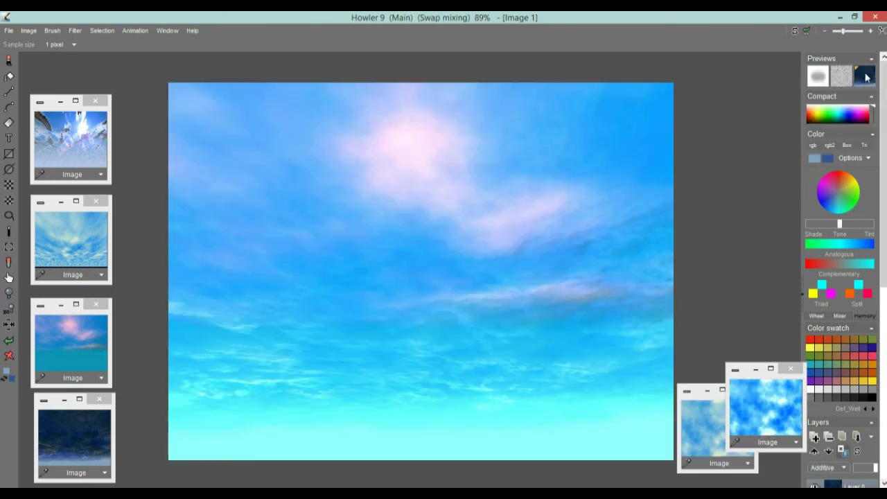
{"action": "right_click", "coordinate": [866, 77]}
{"action": "mouse_move", "coordinate": [831, 118]}
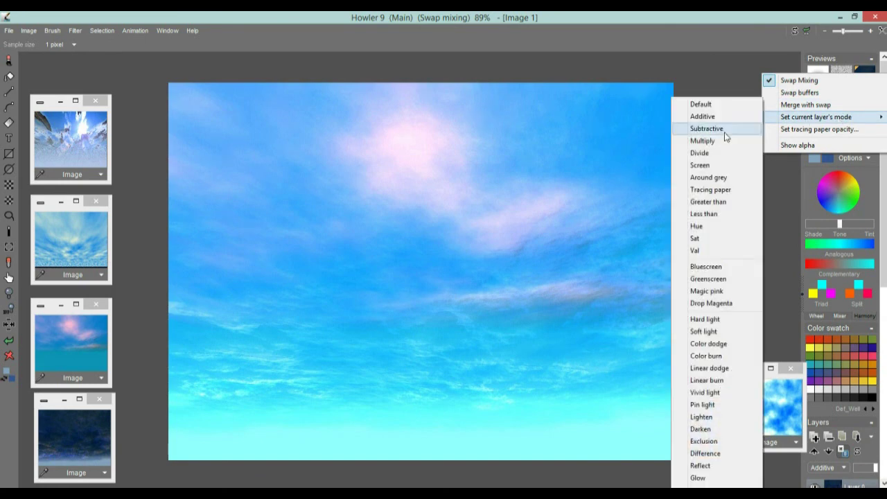
{"action": "left_click", "coordinate": [705, 167]}
Look through the other layer modes and turn off swap mixing for the dark sky
{"action": "right_click", "coordinate": [865, 82]}
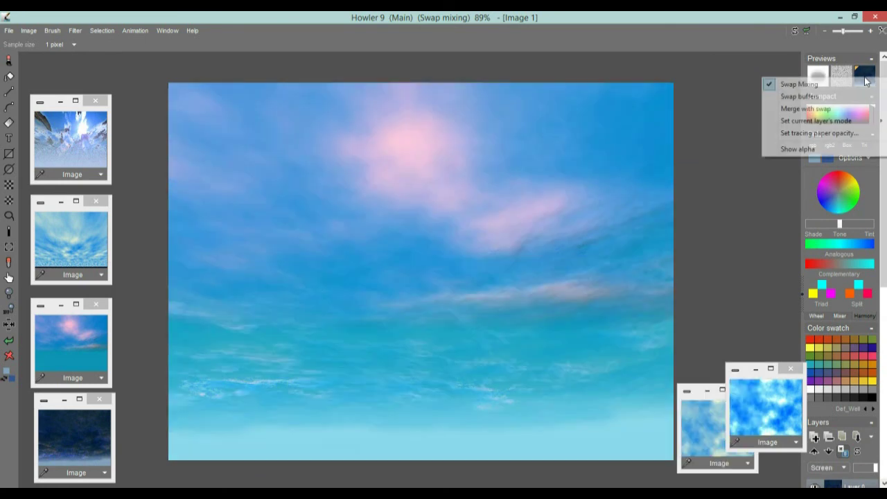
{"action": "mouse_move", "coordinate": [835, 122]}
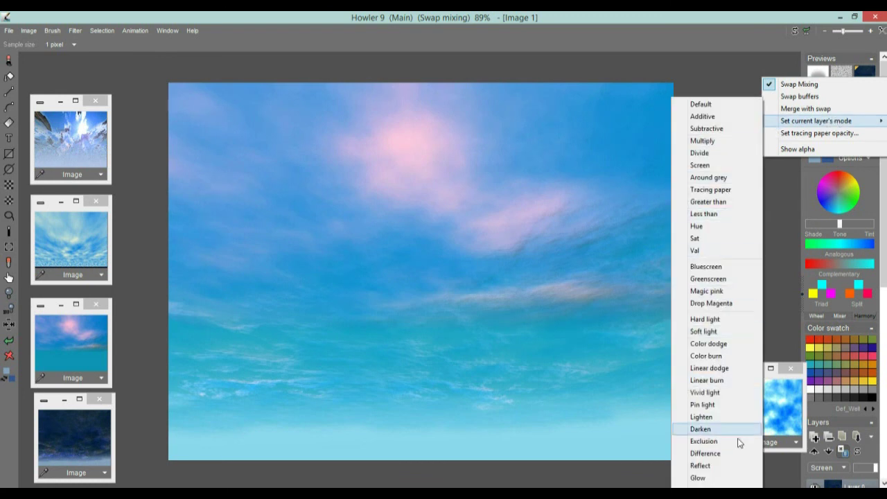
{"action": "left_click", "coordinate": [584, 17]}
{"action": "right_click", "coordinate": [871, 70]}
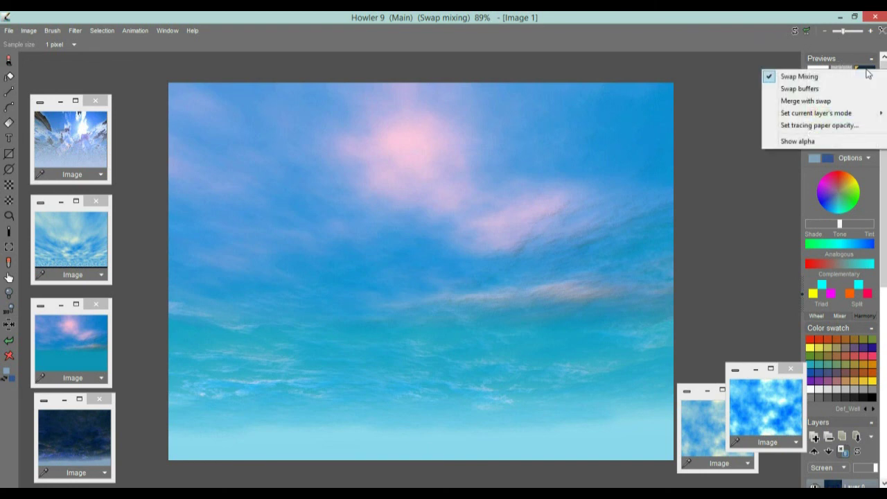
{"action": "left_click", "coordinate": [800, 77]}
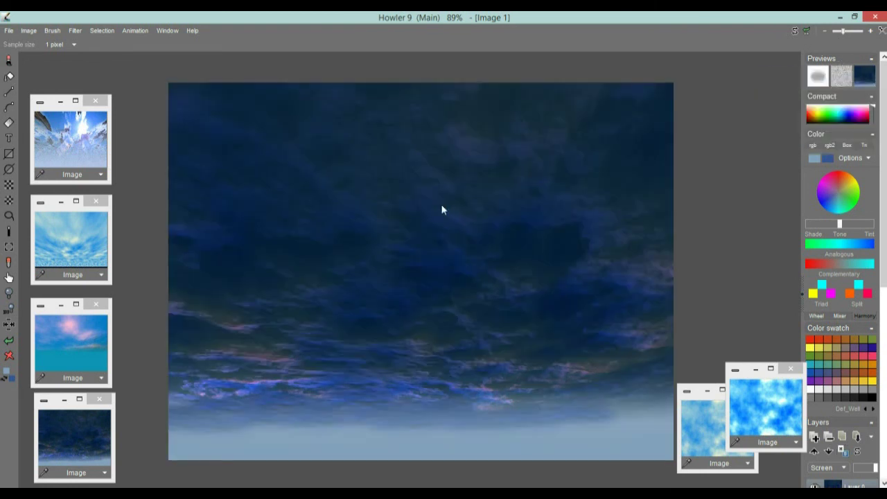
Try compositing the dark sky with the swap image using the Blue screen filter, adjusting low clip, high and artificial blue
{"action": "left_click", "coordinate": [74, 30]}
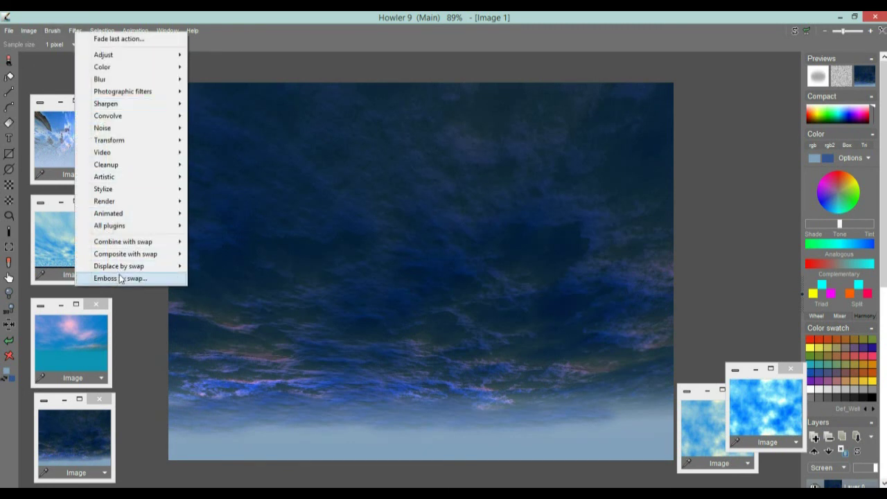
{"action": "mouse_move", "coordinate": [131, 243]}
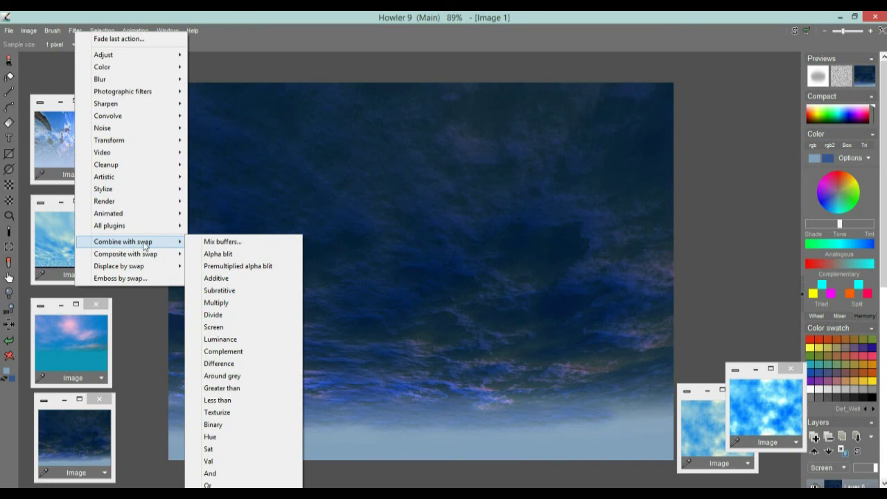
{"action": "mouse_move", "coordinate": [143, 257]}
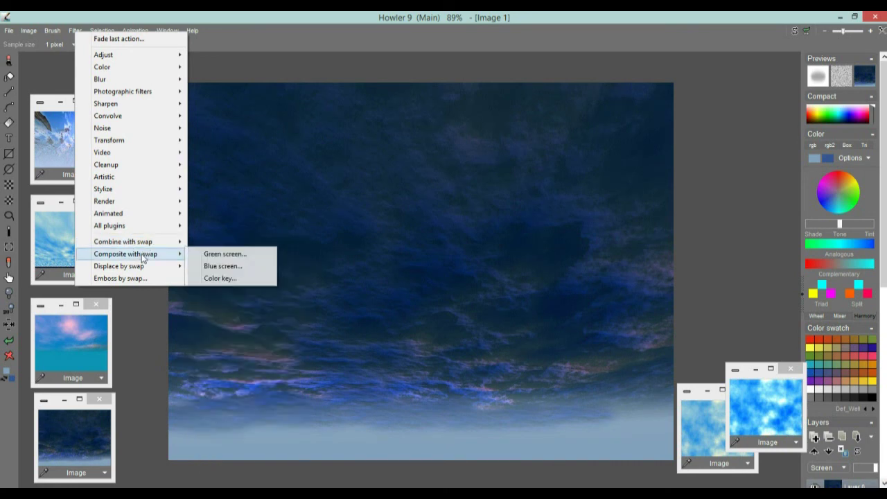
{"action": "left_click", "coordinate": [222, 265]}
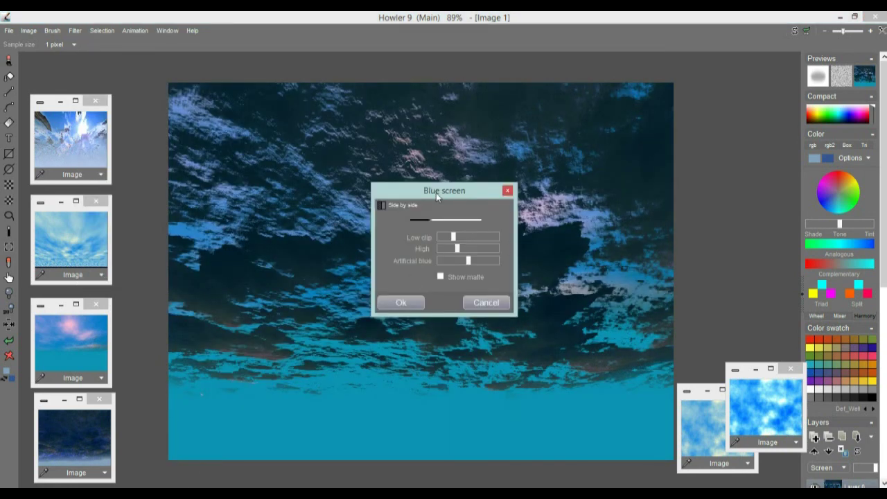
{"action": "left_click_drag", "start_coordinate": [436, 193], "coordinate": [728, 161]}
{"action": "left_click_drag", "start_coordinate": [747, 214], "coordinate": [731, 206]}
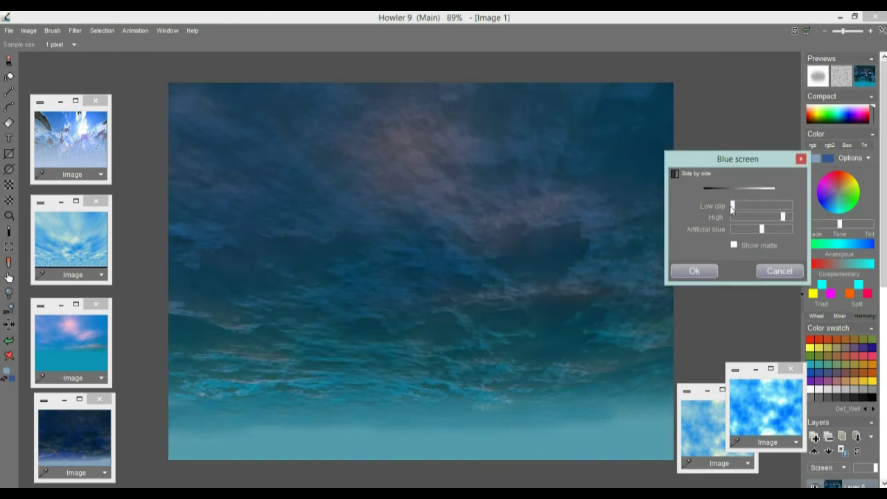
{"action": "left_click_drag", "start_coordinate": [781, 216], "coordinate": [740, 206]}
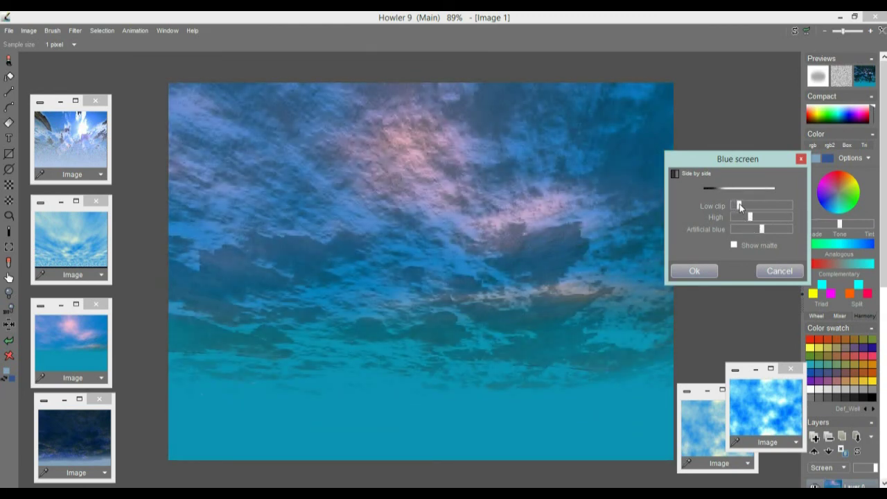
{"action": "left_click_drag", "start_coordinate": [787, 229], "coordinate": [736, 207]}
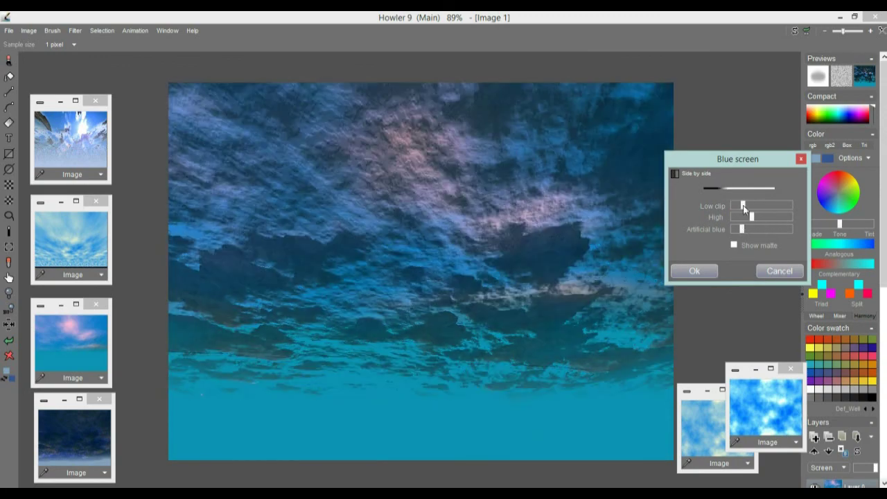
{"action": "left_click", "coordinate": [779, 271]}
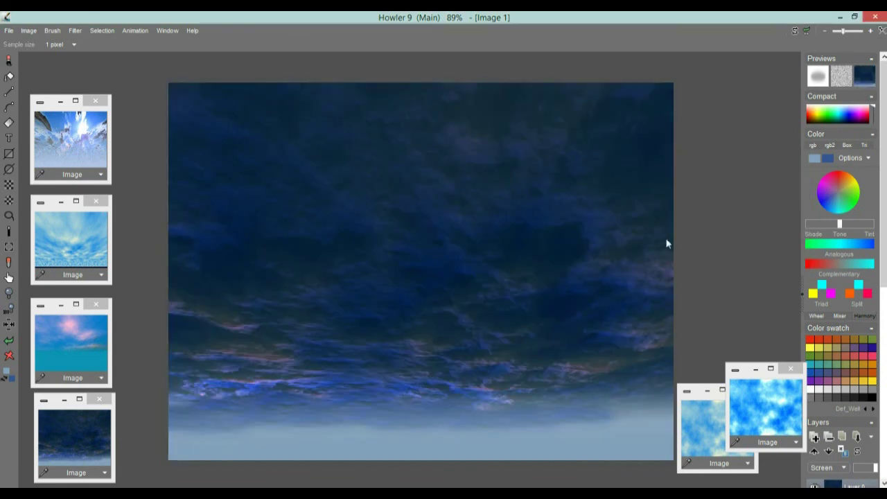
Blend the dark sky with the pink-cloud swap image using Mix buffers and expand the result's dynamic range
{"action": "left_click", "coordinate": [75, 31]}
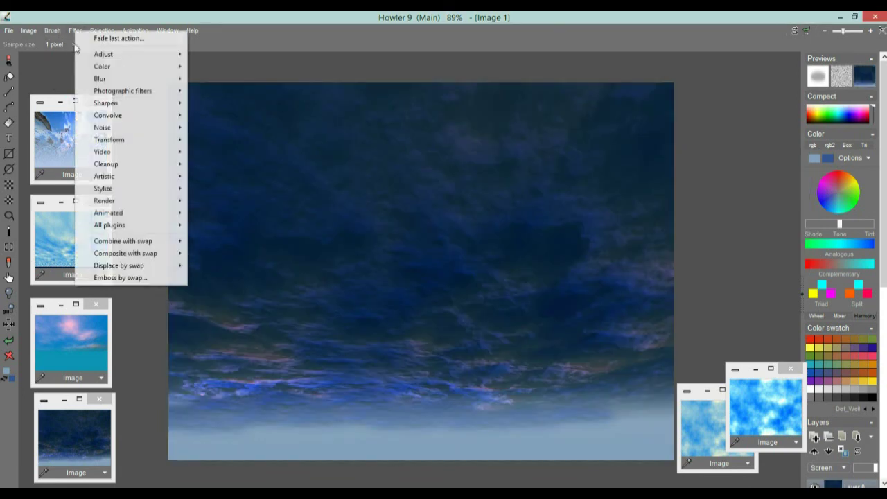
{"action": "mouse_move", "coordinate": [137, 255]}
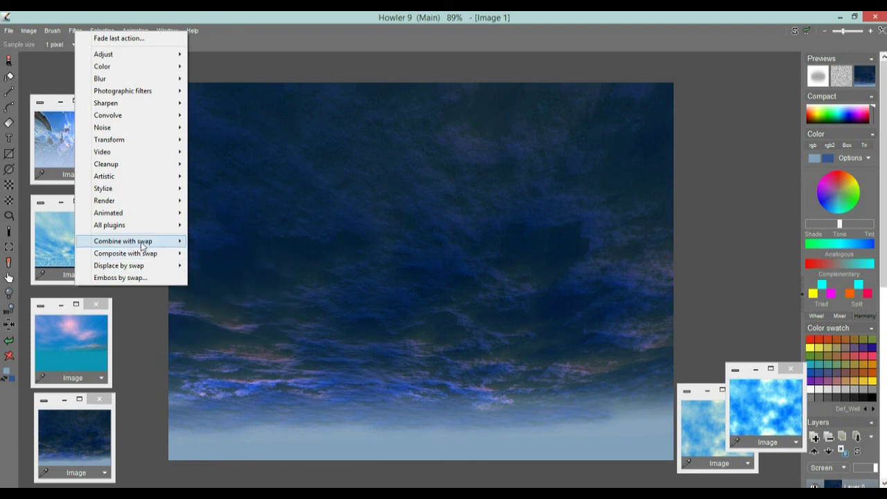
{"action": "left_click", "coordinate": [229, 240]}
{"action": "left_click_drag", "start_coordinate": [402, 249], "coordinate": [677, 177]}
{"action": "left_click", "coordinate": [654, 235]}
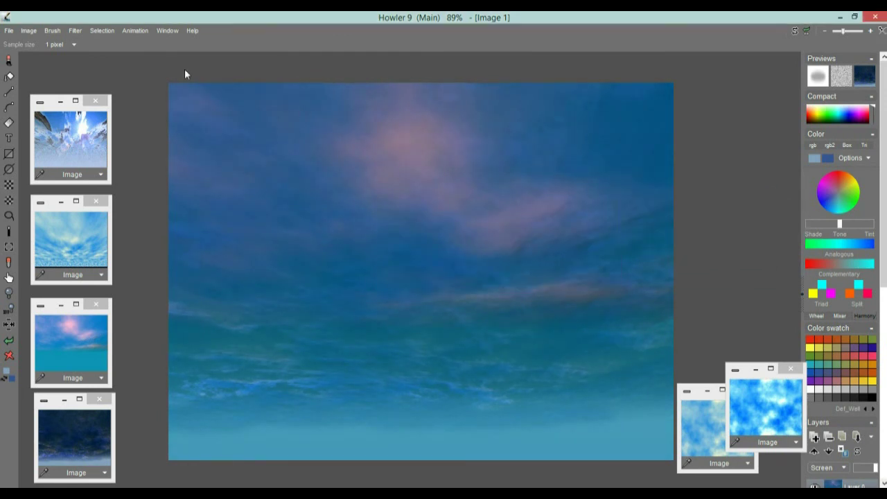
{"action": "left_click", "coordinate": [30, 30]}
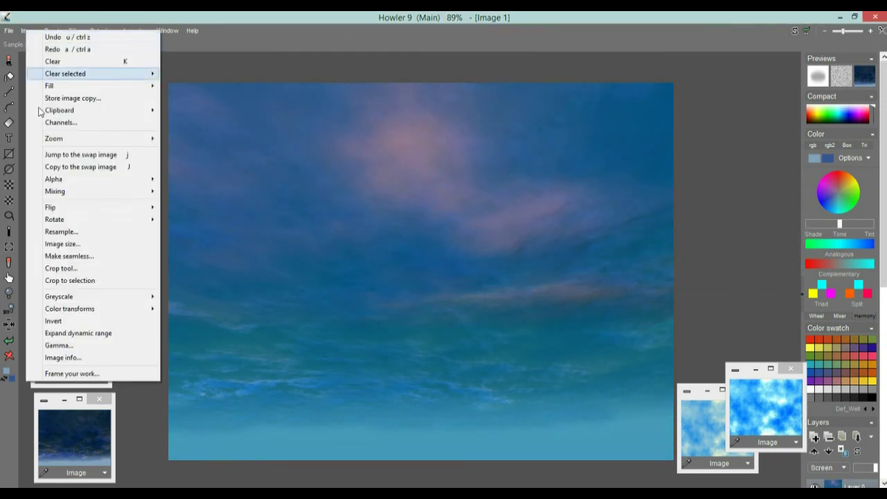
{"action": "left_click", "coordinate": [83, 333]}
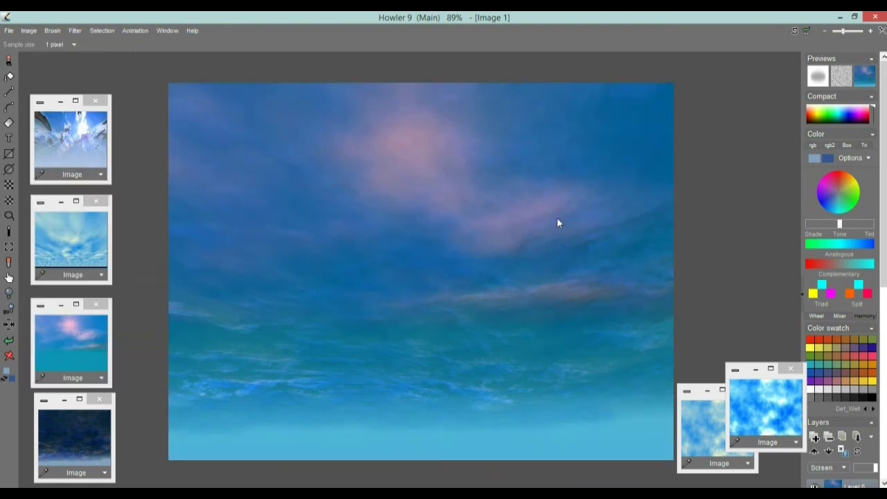
Adjust the blended sky's value to 124, brightness to 108, contrast to 136 and gamma to 112
{"action": "left_click", "coordinate": [74, 32]}
{"action": "mouse_move", "coordinate": [129, 55]}
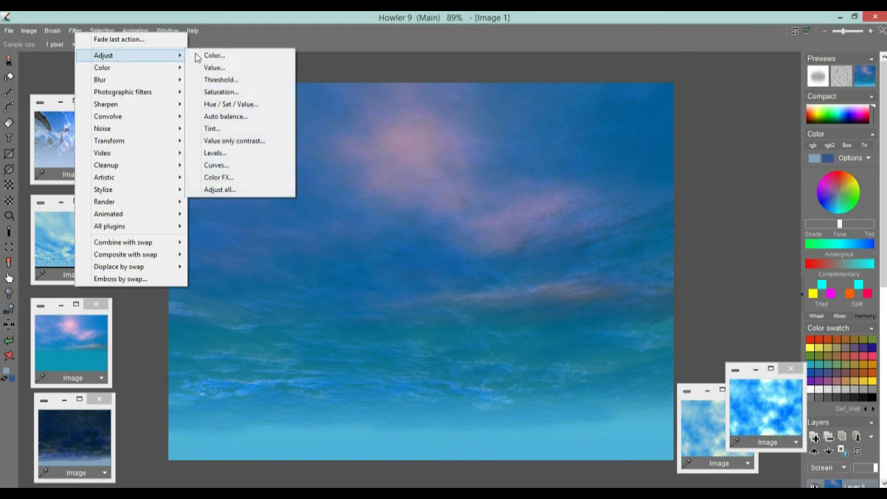
{"action": "left_click", "coordinate": [214, 67]}
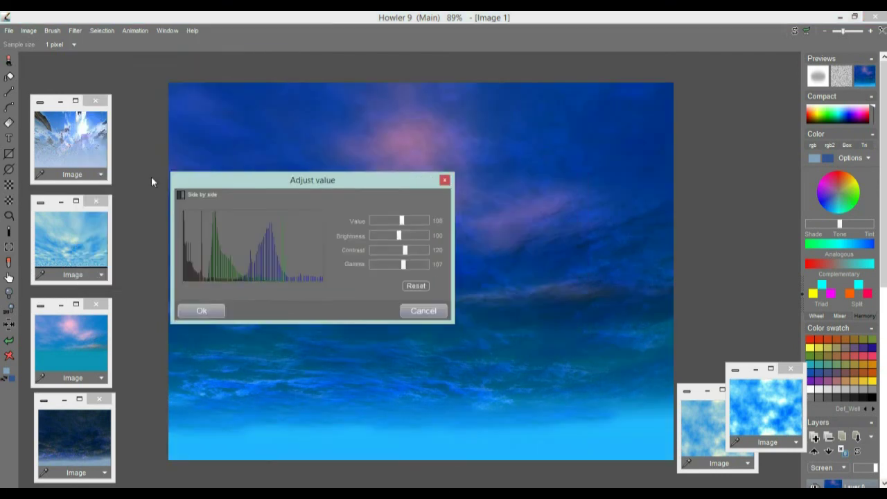
{"action": "left_click_drag", "start_coordinate": [283, 185], "coordinate": [102, 275]}
{"action": "mouse_move", "coordinate": [223, 311]}
{"action": "left_mouse_down"}
{"action": "mouse_move", "coordinate": [233, 312]}
{"action": "mouse_move", "coordinate": [226, 315]}
{"action": "left_mouse_up"}
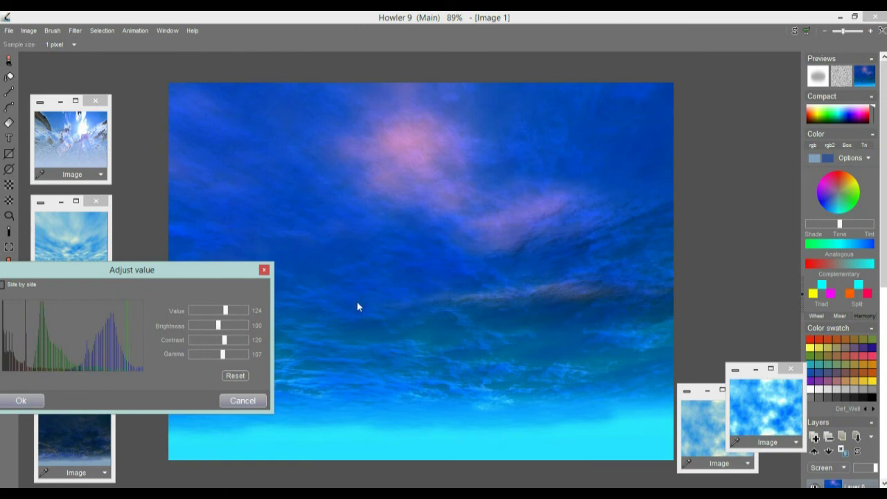
{"action": "left_click_drag", "start_coordinate": [223, 331], "coordinate": [226, 357]}
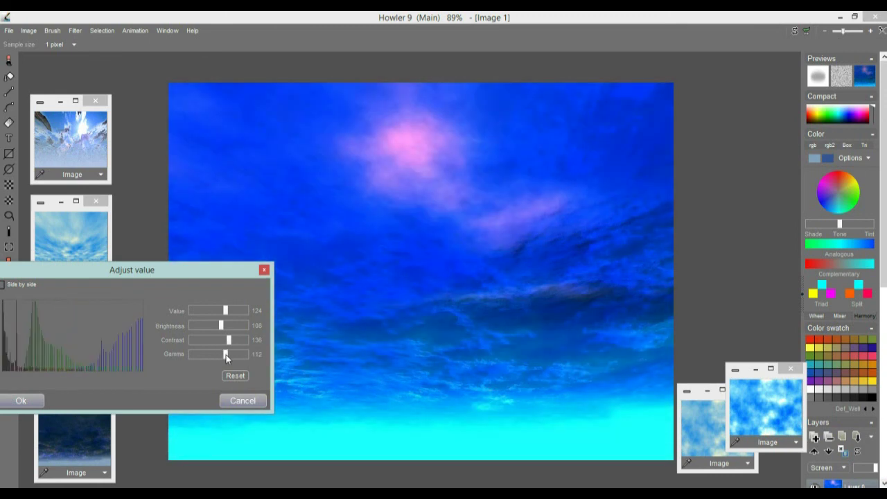
{"action": "left_click", "coordinate": [20, 401]}
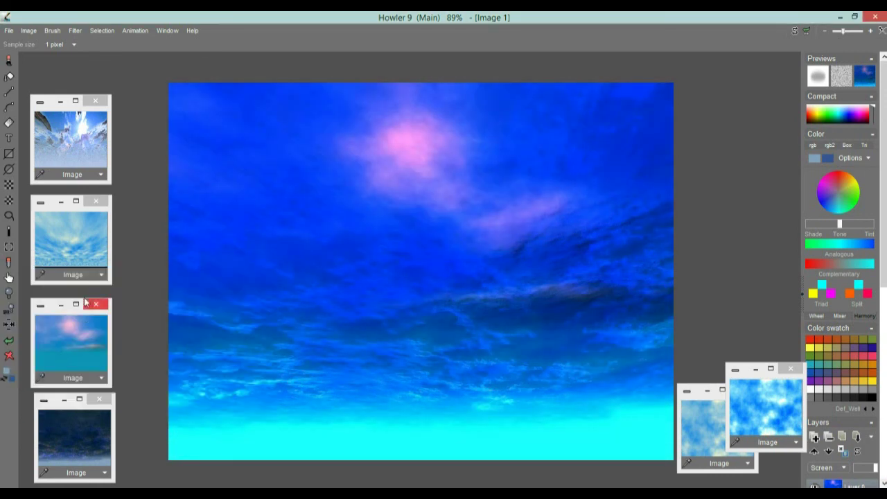
Store a copy of the vivid blue sky and place its thumbnail in the free space beside the canvas
{"action": "left_click", "coordinate": [28, 35]}
{"action": "left_click", "coordinate": [59, 97]}
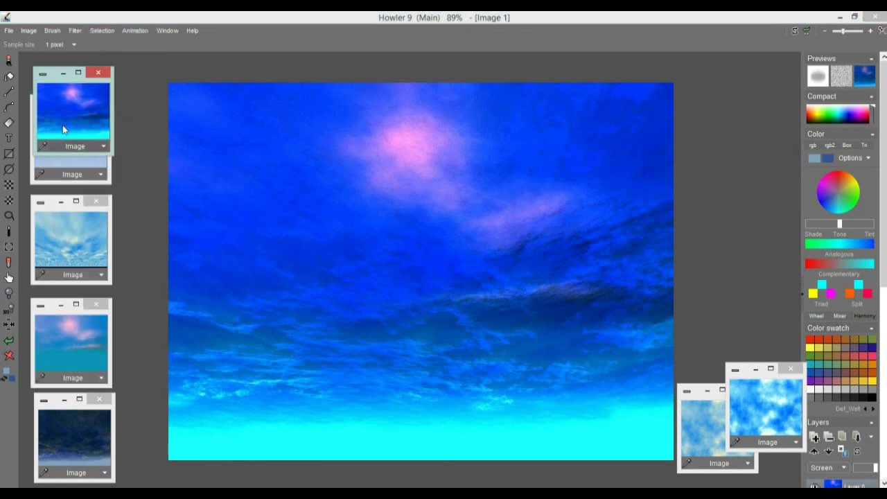
{"action": "left_click_drag", "start_coordinate": [53, 81], "coordinate": [714, 117]}
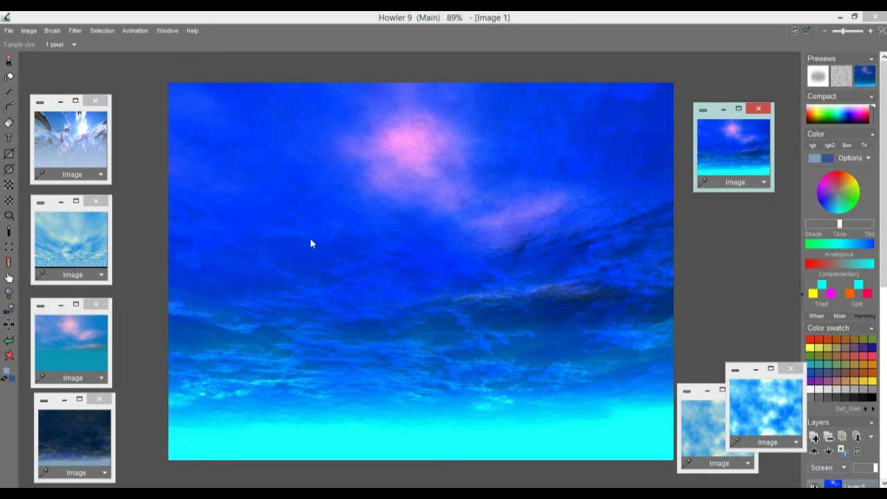
{"action": "left_click", "coordinate": [148, 16]}
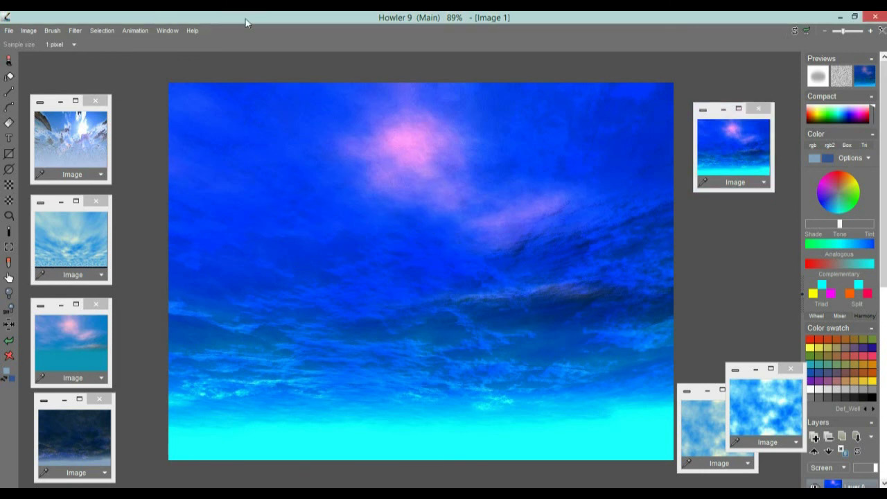
Load the paler blue-and-cream cloud texture into the swap image and return to the main image
{"action": "left_click", "coordinate": [794, 31]}
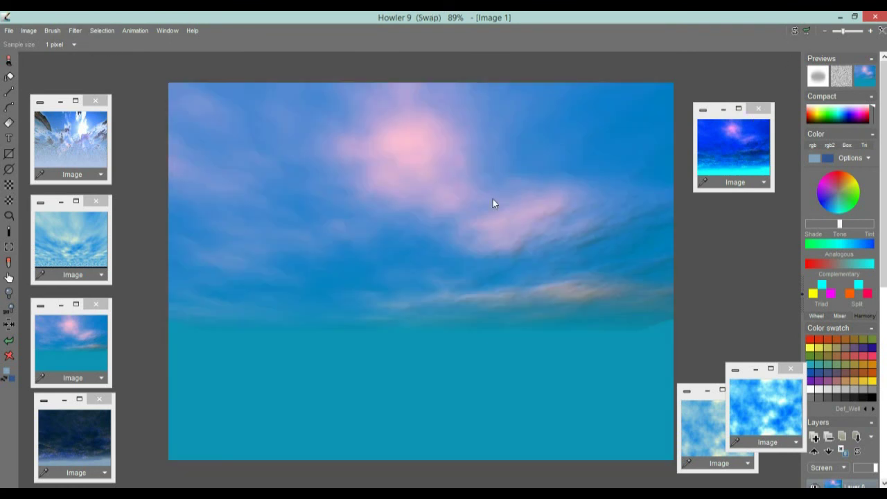
{"action": "left_click", "coordinate": [710, 423]}
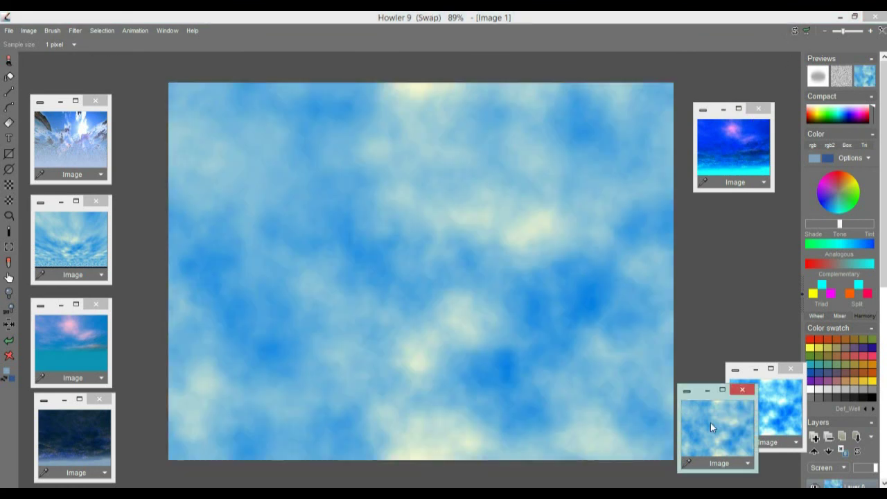
{"action": "left_click", "coordinate": [784, 409]}
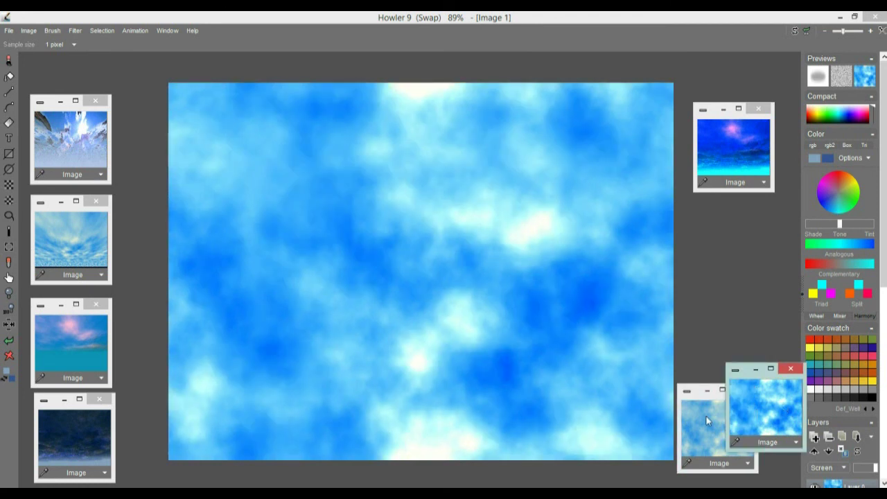
{"action": "left_click", "coordinate": [706, 420]}
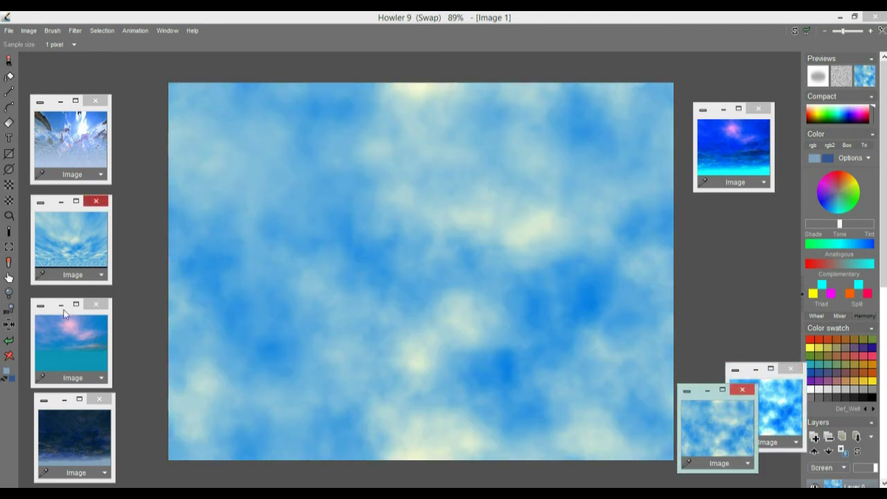
{"action": "left_click", "coordinate": [795, 31]}
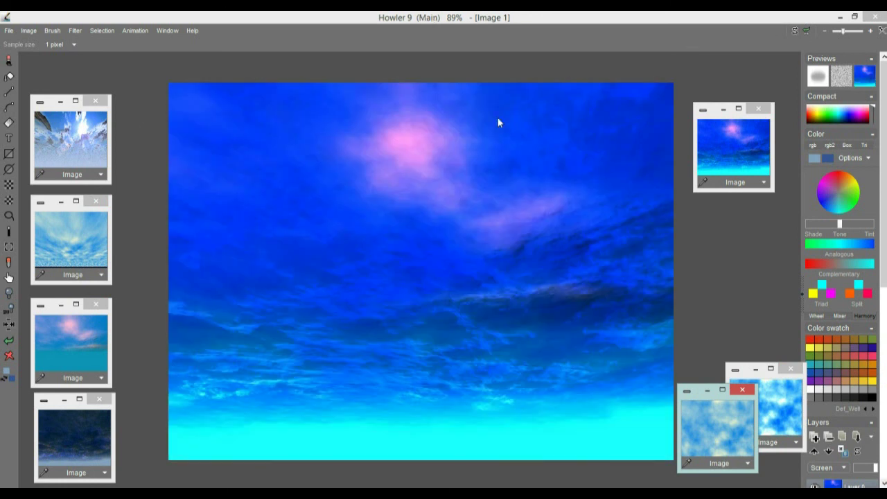
Try displacing the blue sky by the cloud swap image with Colortwirl displace, varying the displace and twirl amounts
{"action": "left_click", "coordinate": [72, 29]}
{"action": "left_click", "coordinate": [72, 29]}
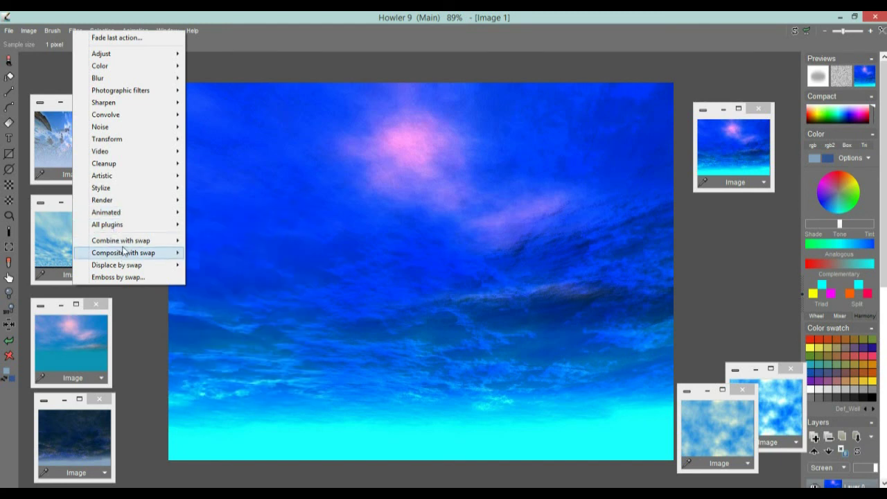
{"action": "mouse_move", "coordinate": [126, 267]}
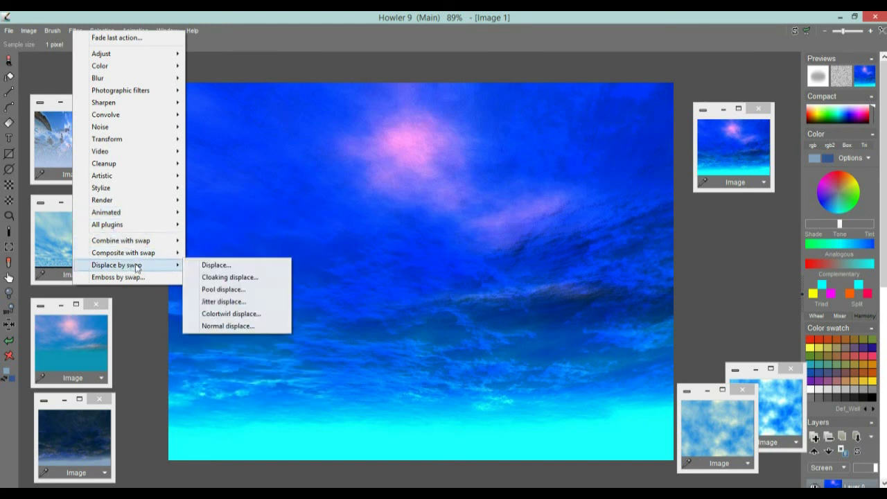
{"action": "left_click", "coordinate": [234, 314]}
{"action": "left_click_drag", "start_coordinate": [427, 210], "coordinate": [235, 271]}
{"action": "left_click", "coordinate": [271, 272]}
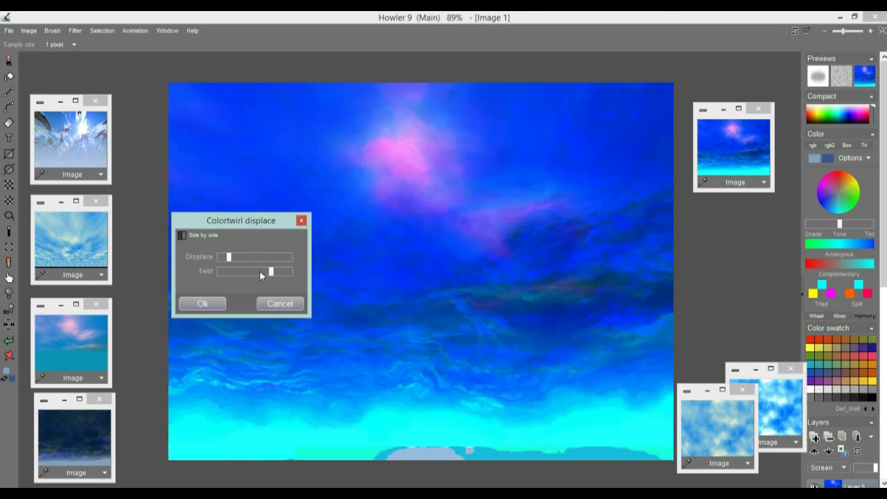
{"action": "left_click", "coordinate": [252, 271]}
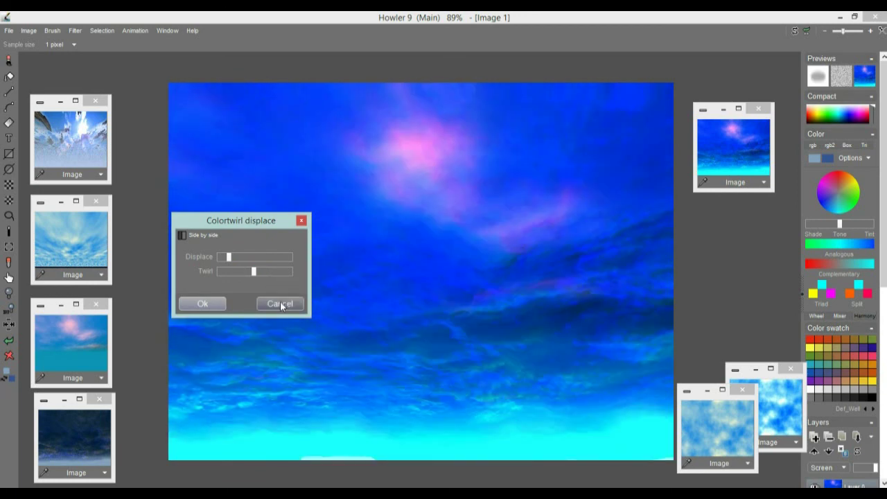
{"action": "left_click", "coordinate": [282, 303]}
{"action": "left_click", "coordinate": [74, 30]}
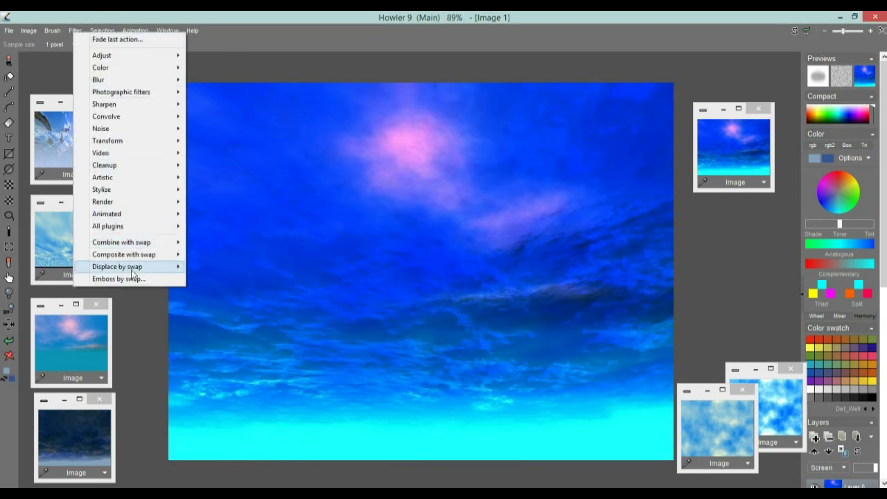
{"action": "mouse_move", "coordinate": [131, 274]}
{"action": "left_click_drag", "start_coordinate": [433, 248], "coordinate": [456, 251]}
{"action": "left_click", "coordinate": [483, 278]}
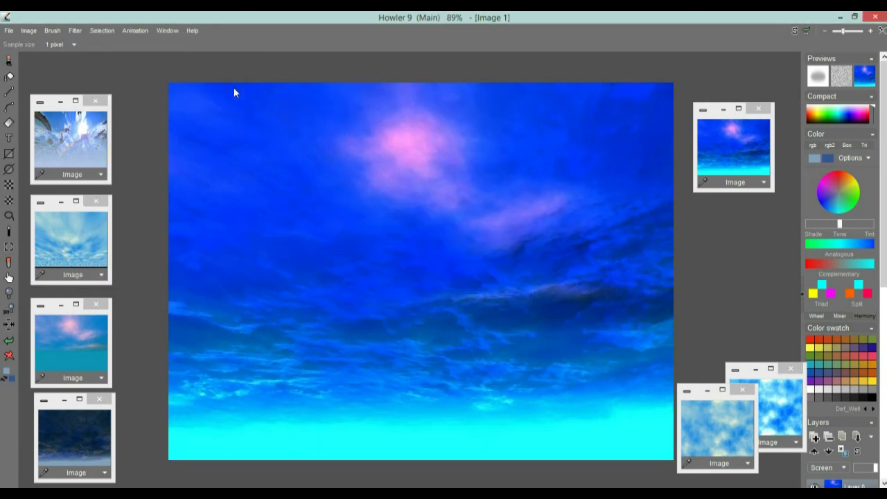
Apply Pool displace by the cloud swap image to the sky with very low max displace and swirl values
{"action": "left_click", "coordinate": [73, 31]}
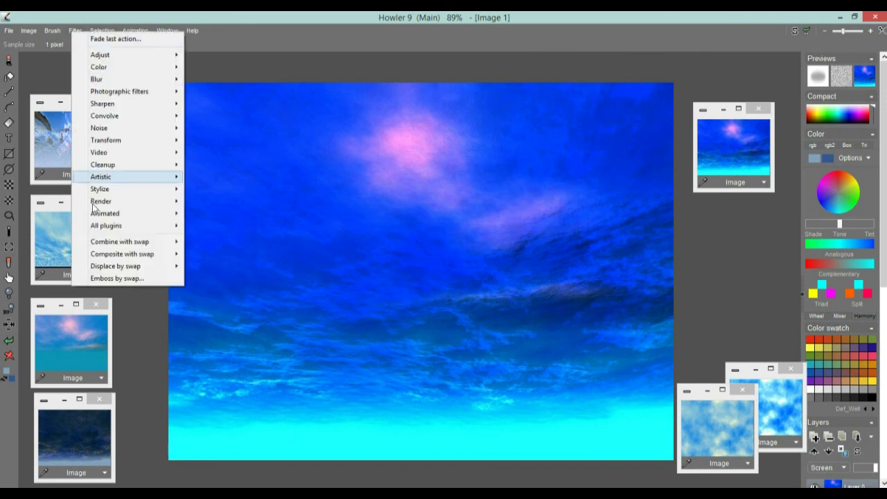
{"action": "mouse_move", "coordinate": [180, 229]}
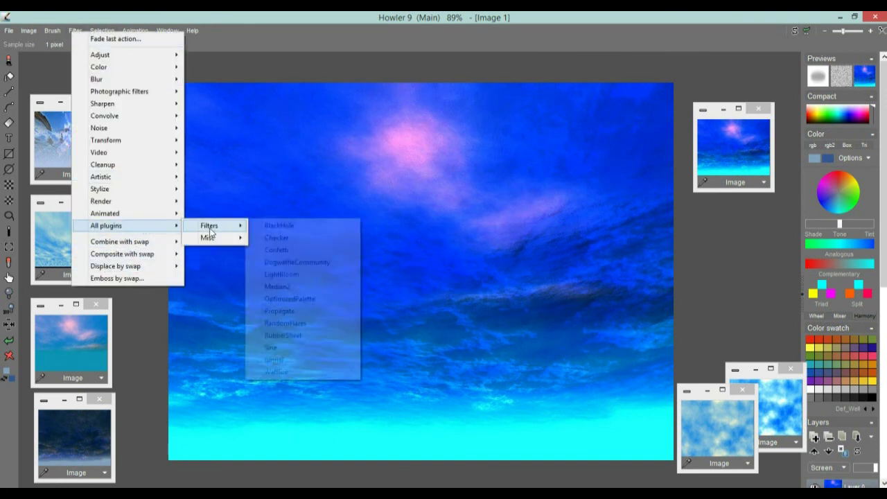
{"action": "mouse_move", "coordinate": [133, 215]}
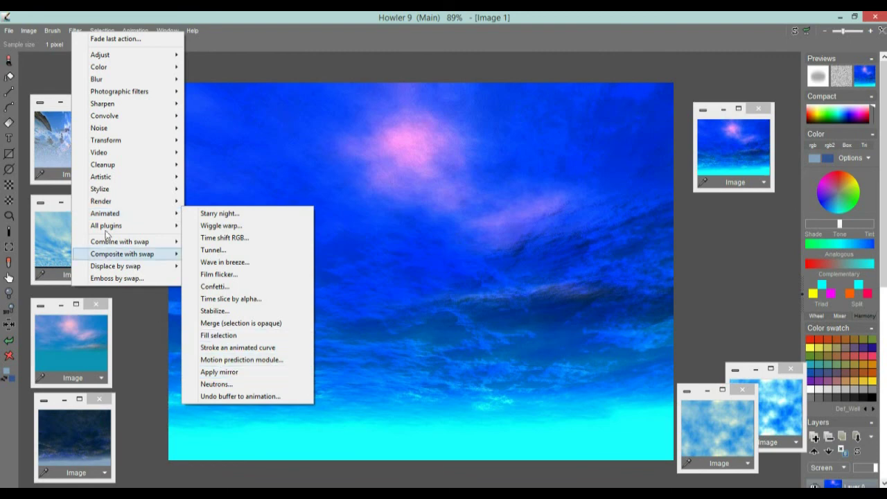
{"action": "mouse_move", "coordinate": [146, 268]}
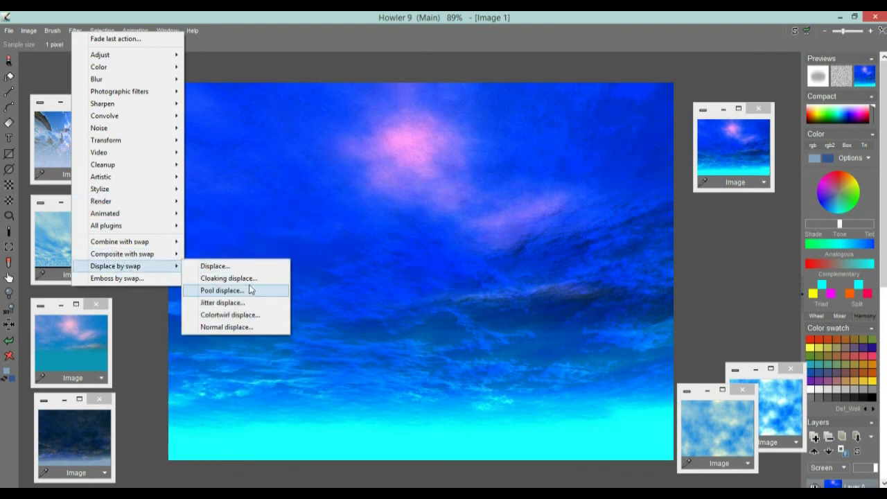
{"action": "left_click", "coordinate": [235, 291]}
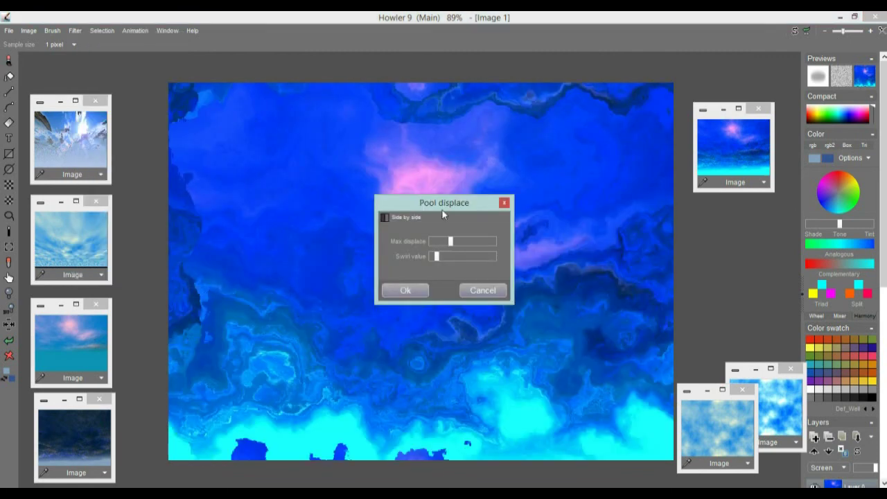
{"action": "left_click_drag", "start_coordinate": [432, 206], "coordinate": [140, 216]}
{"action": "mouse_move", "coordinate": [152, 249]}
{"action": "left_mouse_down"}
{"action": "mouse_move", "coordinate": [144, 246]}
{"action": "mouse_move", "coordinate": [180, 266]}
{"action": "mouse_move", "coordinate": [152, 266]}
{"action": "left_mouse_up"}
{"action": "left_click", "coordinate": [144, 247]}
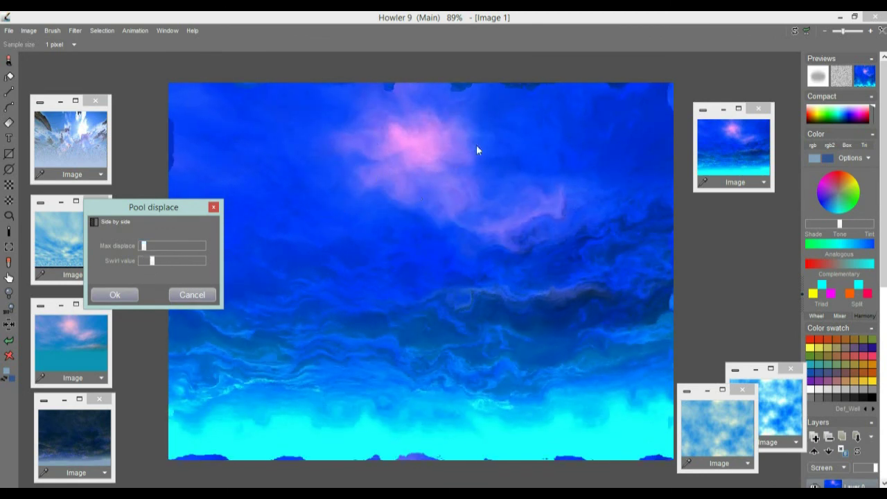
{"action": "mouse_move", "coordinate": [155, 259]}
{"action": "left_mouse_down"}
{"action": "mouse_move", "coordinate": [186, 258]}
{"action": "mouse_move", "coordinate": [145, 263]}
{"action": "left_mouse_up"}
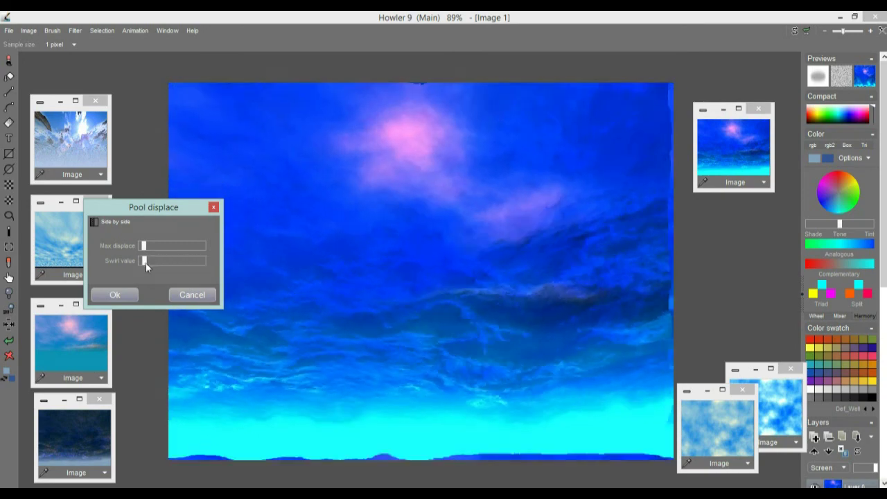
{"action": "mouse_move", "coordinate": [143, 248]}
{"action": "left_mouse_down"}
{"action": "mouse_move", "coordinate": [153, 247]}
{"action": "mouse_move", "coordinate": [142, 251]}
{"action": "left_mouse_up"}
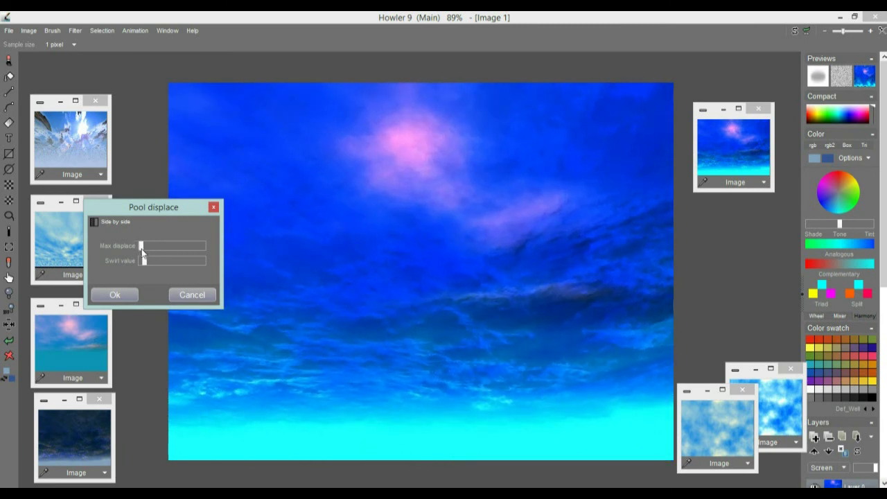
{"action": "left_click", "coordinate": [146, 261]}
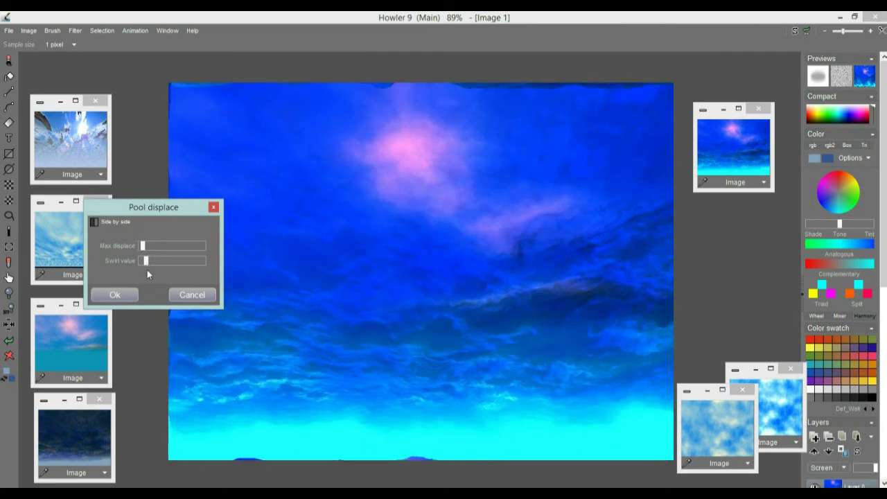
{"action": "left_click", "coordinate": [119, 296]}
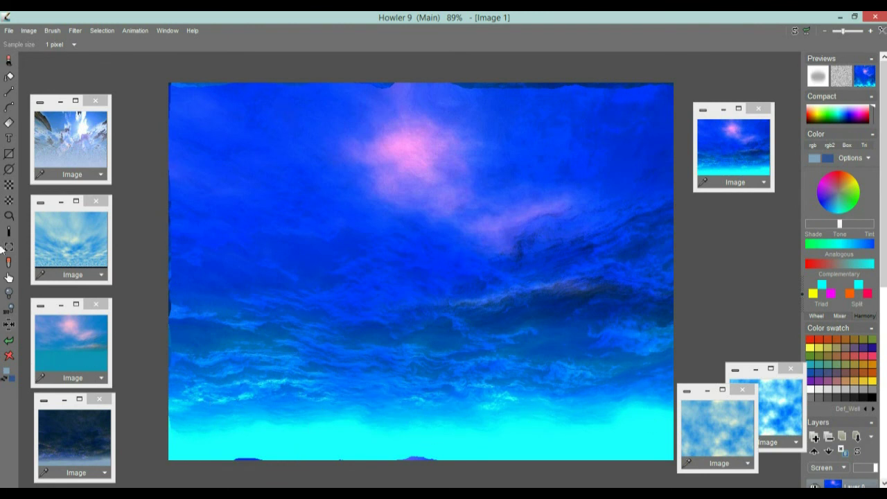
Select the lower part of the sky with the Selection fader, fading gradually upward from the bottom edge
{"action": "left_click", "coordinate": [8, 127]}
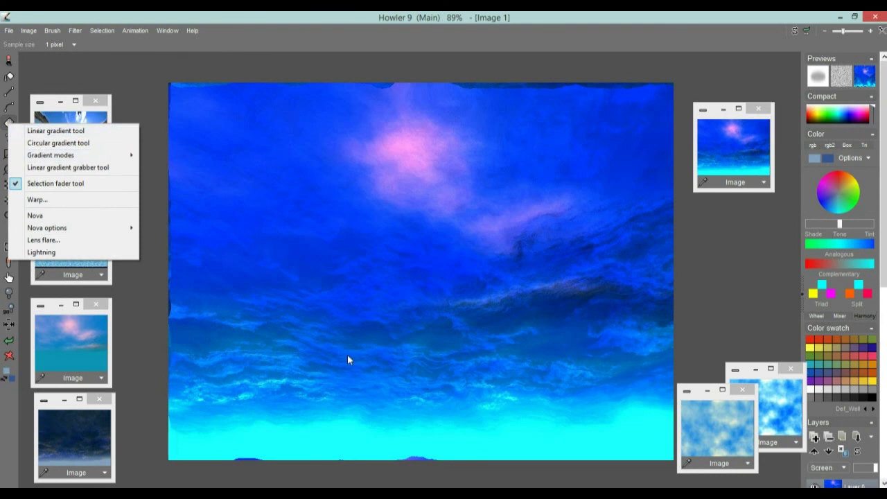
{"action": "left_click", "coordinate": [59, 184]}
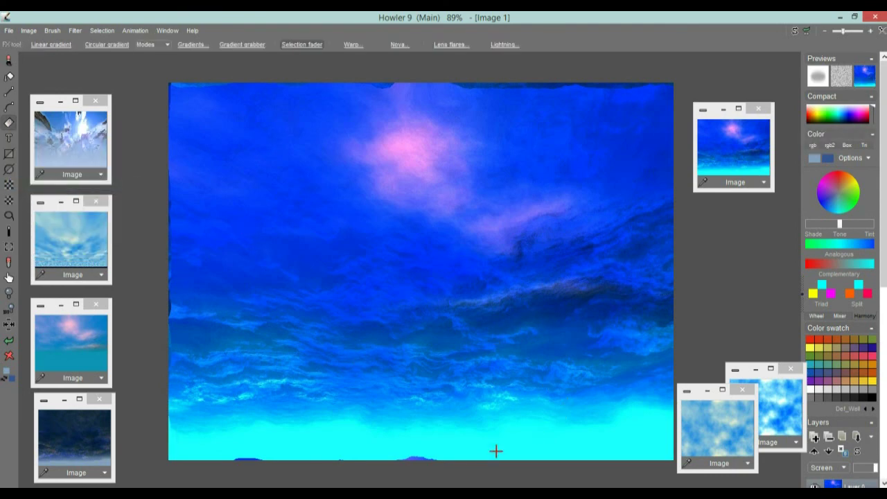
{"action": "mouse_move", "coordinate": [416, 444]}
{"action": "left_mouse_down"}
{"action": "mouse_move", "coordinate": [417, 216]}
{"action": "mouse_move", "coordinate": [399, 447]}
{"action": "left_mouse_up"}
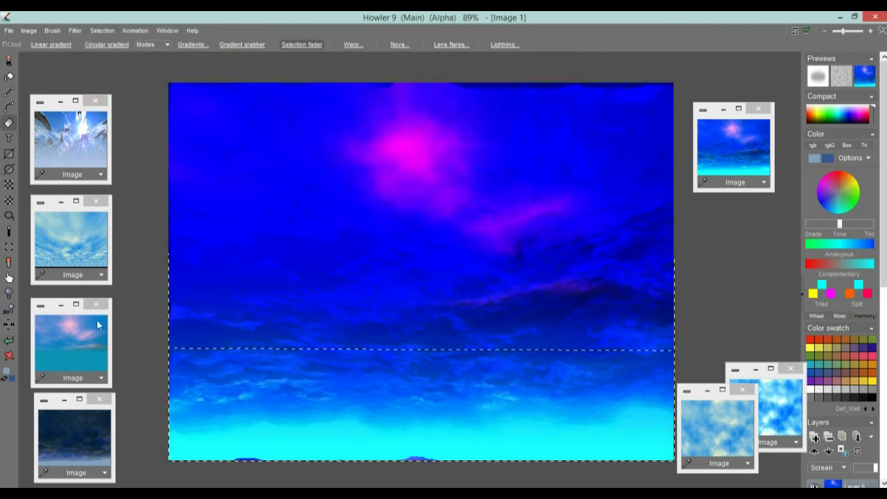
Clear the faded lower selection to black and remove the selection
{"action": "left_click", "coordinate": [7, 373]}
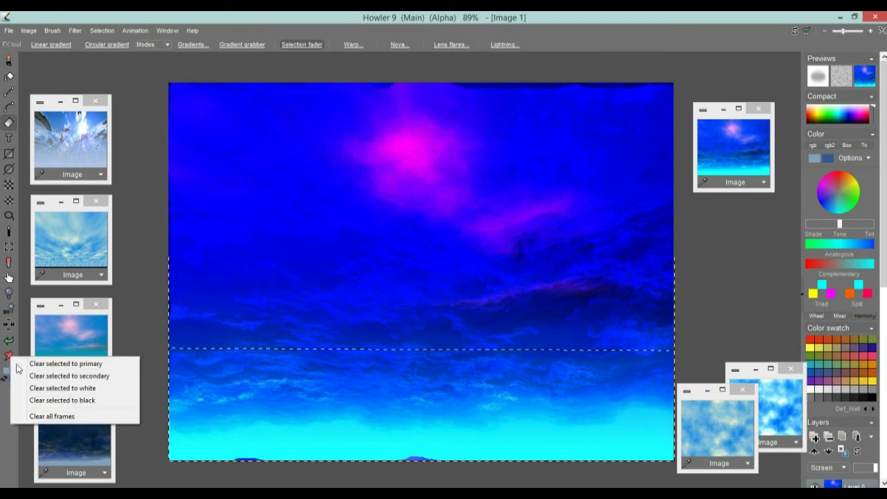
{"action": "left_click", "coordinate": [78, 401]}
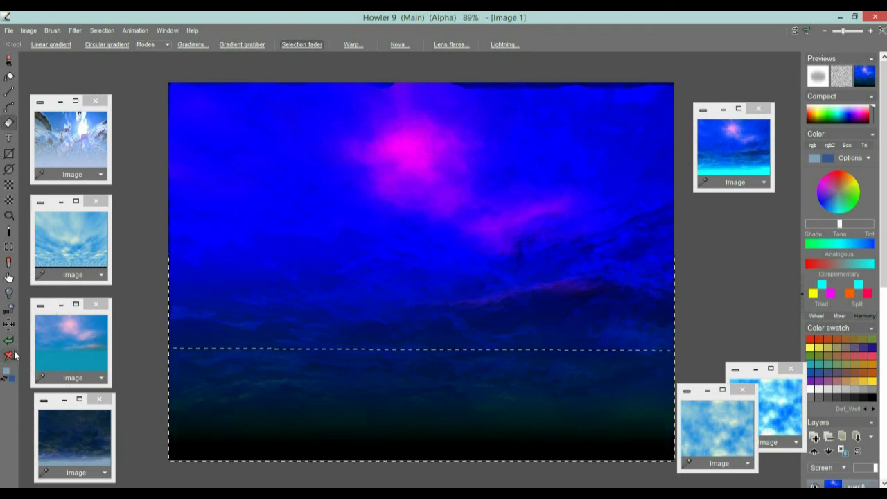
{"action": "left_click", "coordinate": [104, 30]}
{"action": "left_click", "coordinate": [131, 38]}
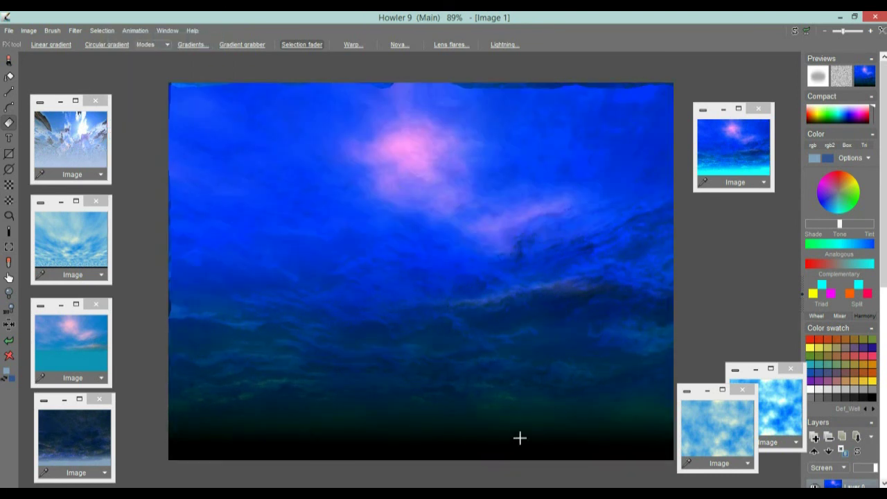
Store a copy of the darkened blue sky and place its thumbnail beside the dark cloud image at the lower edge
{"action": "left_click", "coordinate": [77, 30]}
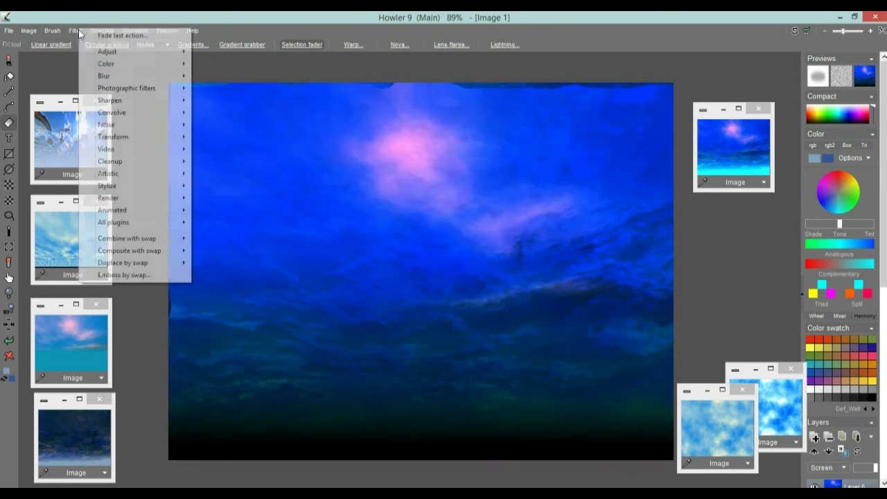
{"action": "left_click", "coordinate": [32, 31]}
{"action": "left_click", "coordinate": [32, 31]}
{"action": "left_click", "coordinate": [77, 99]}
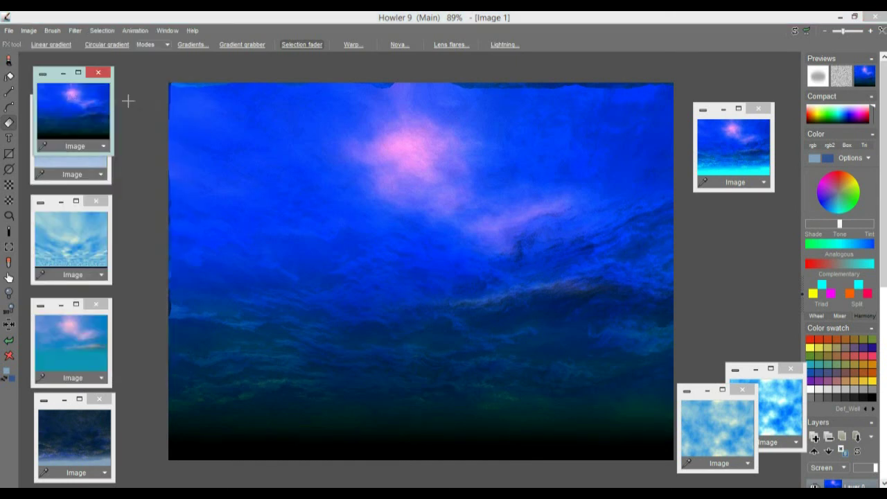
{"action": "left_click_drag", "start_coordinate": [49, 78], "coordinate": [139, 393]}
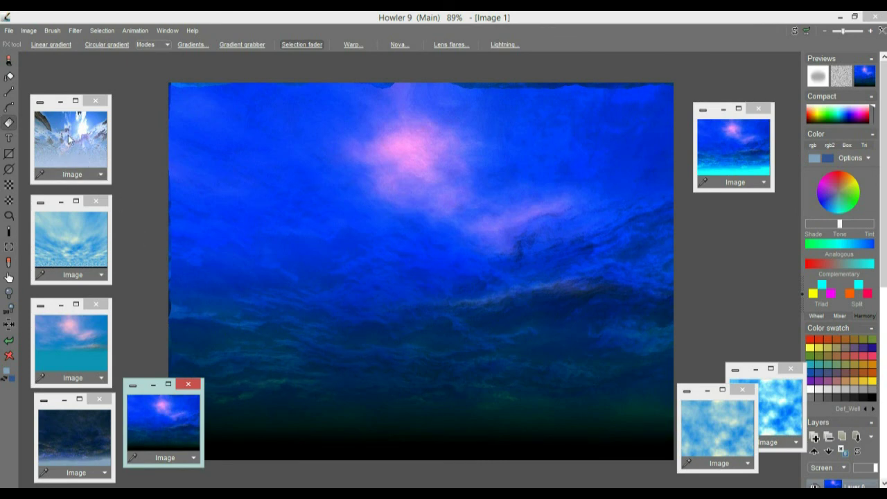
Show the stored sunlit sky, switch to Photoshop, and paste the clipboard into a new 960 × 540 pixel document
{"action": "left_click", "coordinate": [69, 138]}
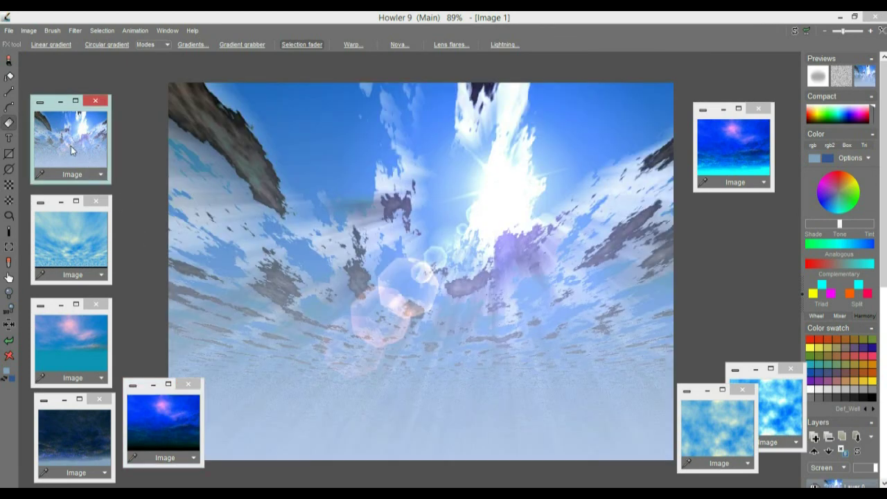
{"action": "key", "text": "alt+Tab"}
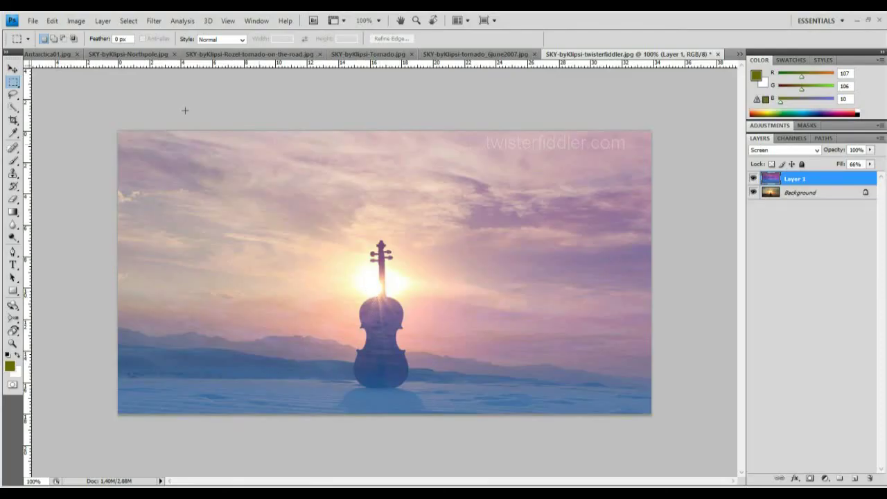
{"action": "left_click", "coordinate": [32, 22]}
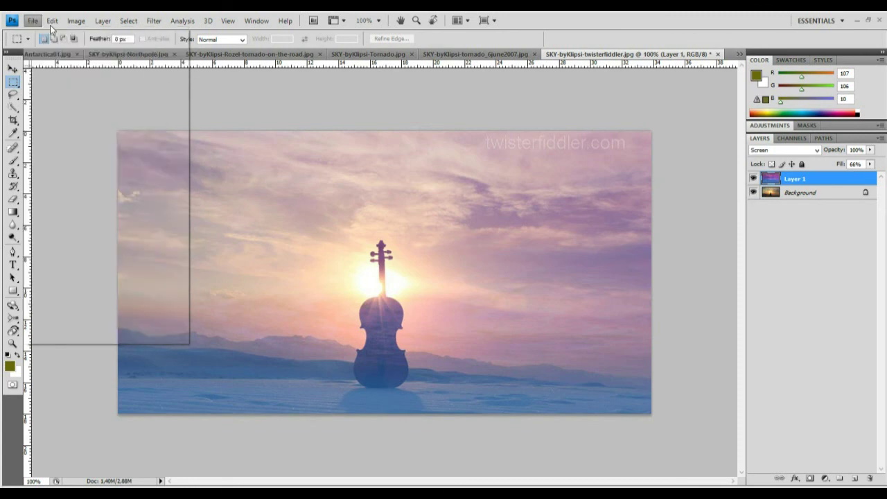
{"action": "left_click", "coordinate": [32, 22]}
{"action": "left_click", "coordinate": [32, 22]}
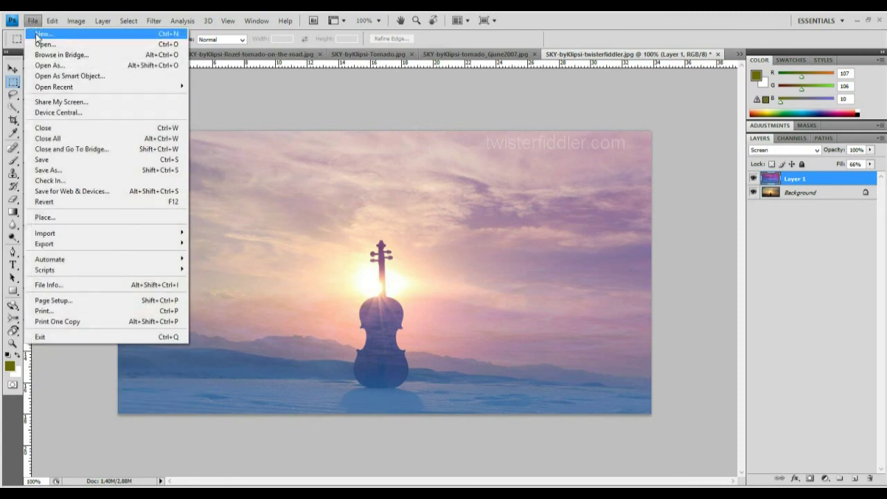
{"action": "left_click", "coordinate": [38, 34]}
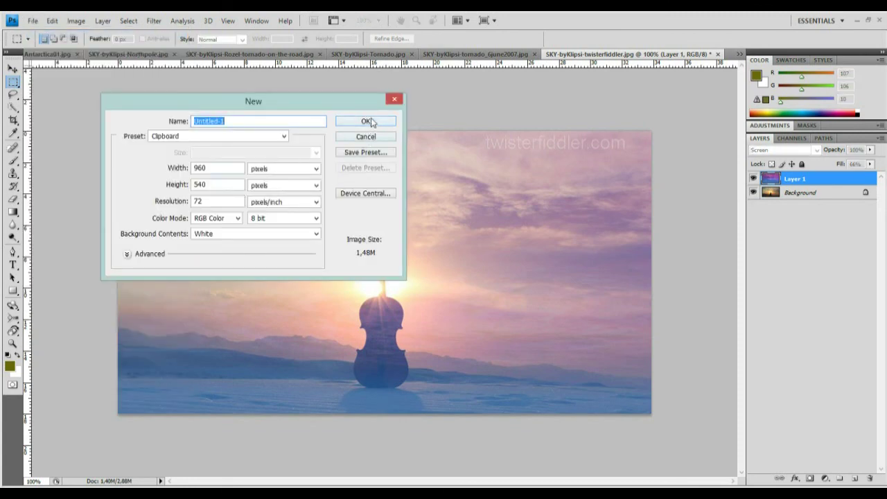
{"action": "left_click", "coordinate": [366, 122]}
{"action": "key", "text": "ctrl+v"}
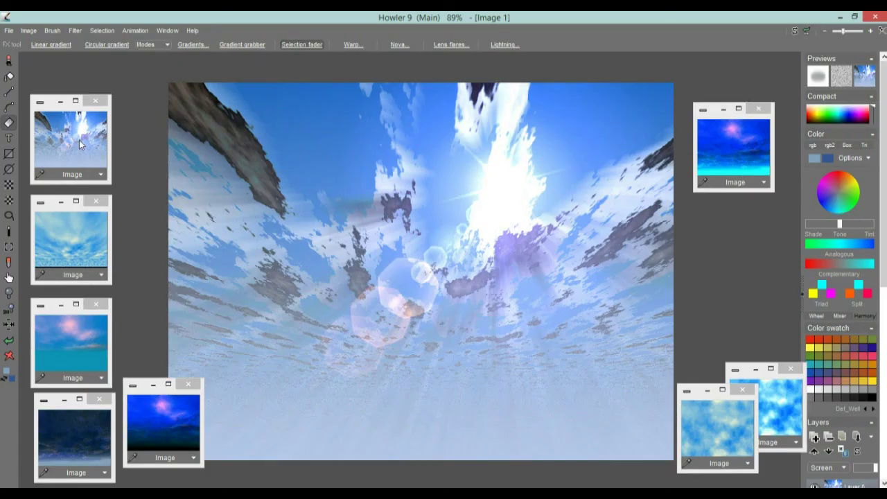
Copy the sunlit sky to the clipboard in Howler and paste the clipboard into the open Photoshop document
{"action": "left_click", "coordinate": [79, 138]}
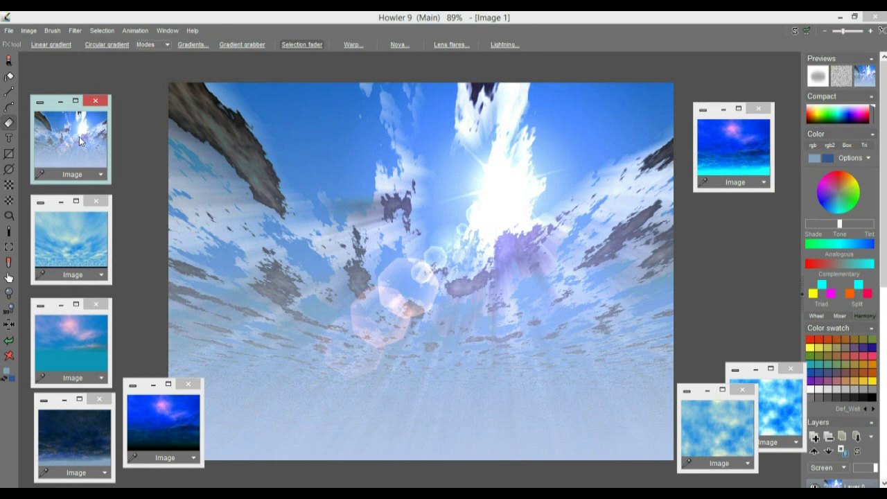
{"action": "left_click", "coordinate": [29, 31]}
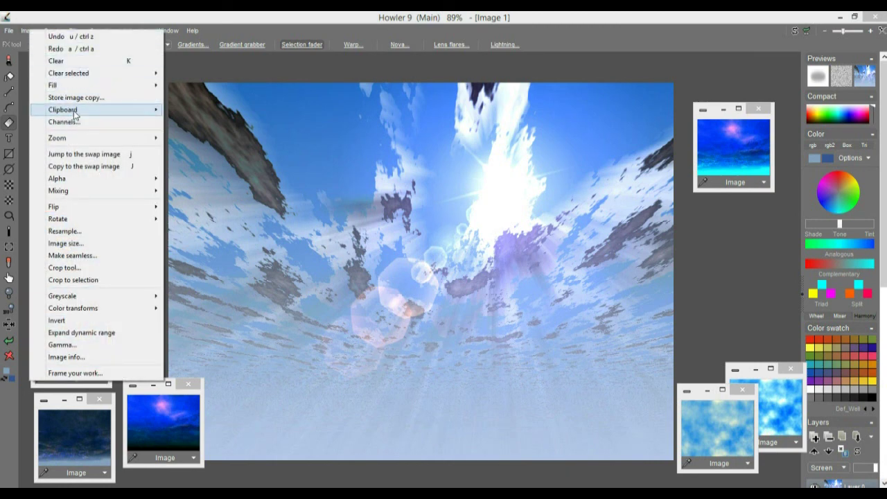
{"action": "mouse_move", "coordinate": [143, 109]}
{"action": "left_click", "coordinate": [206, 109]}
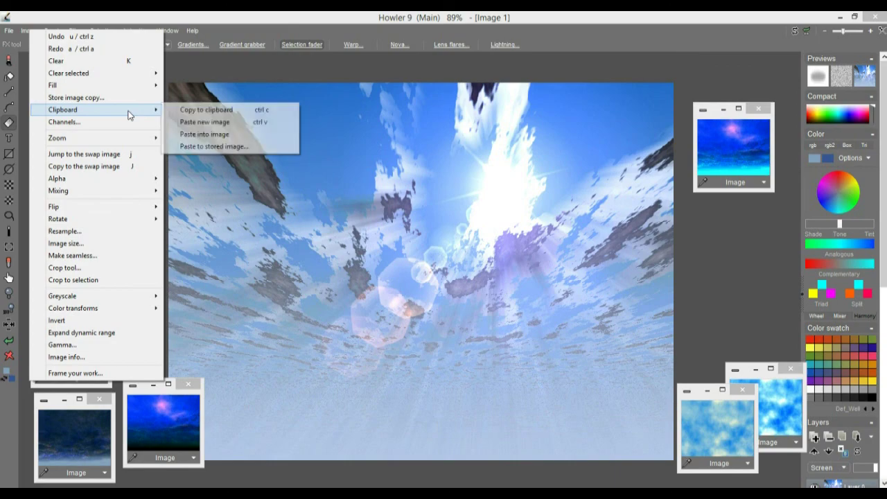
{"action": "left_click", "coordinate": [199, 111]}
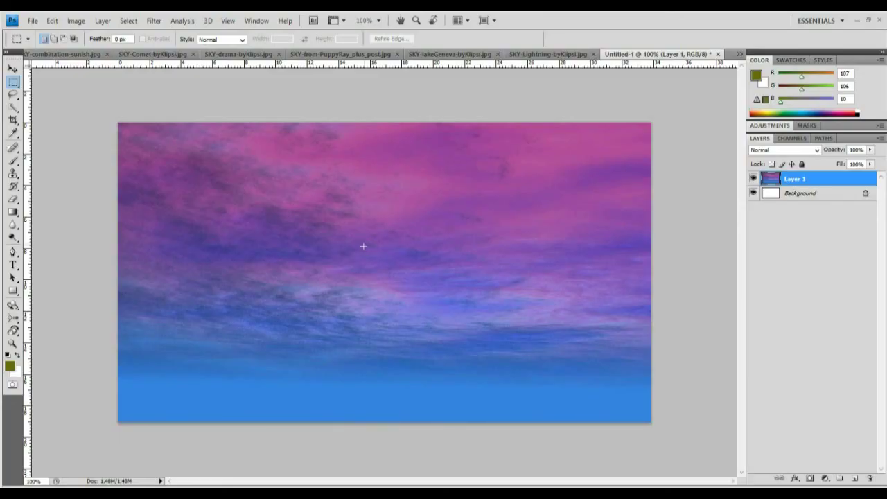
{"action": "key", "text": "ctrl+v"}
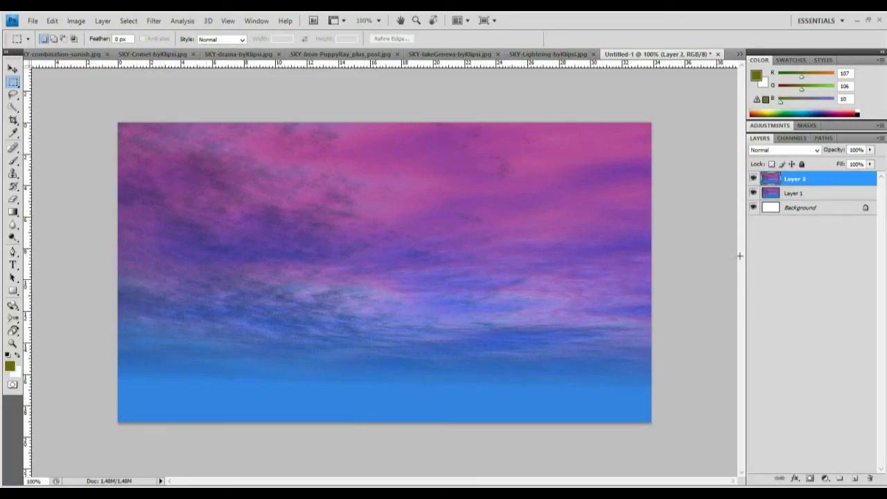
Try pasting the clipboard image into another new document based on the Clipboard preset
{"action": "left_click", "coordinate": [33, 20]}
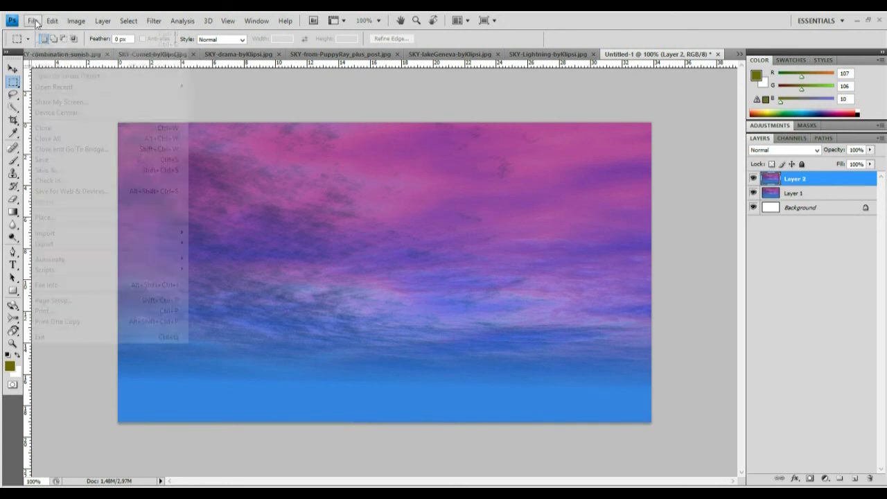
{"action": "left_click", "coordinate": [50, 36]}
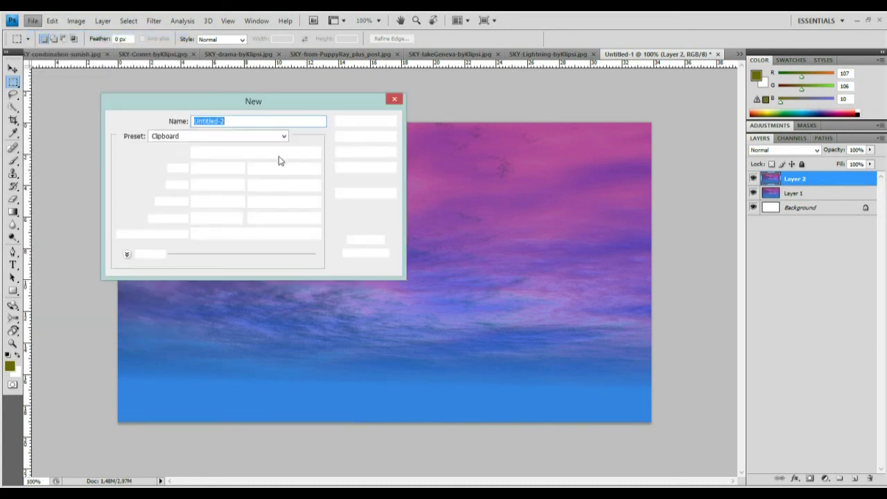
{"action": "left_click", "coordinate": [367, 122]}
{"action": "key", "text": "ctrl+v"}
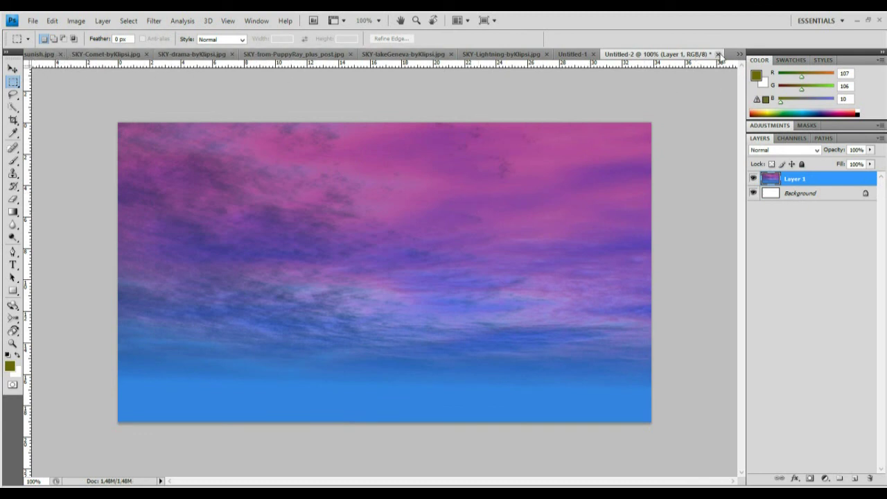
Close both untitled documents and quit Photoshop, discarding all unsaved changes
{"action": "left_click", "coordinate": [717, 54]}
{"action": "left_click", "coordinate": [457, 202]}
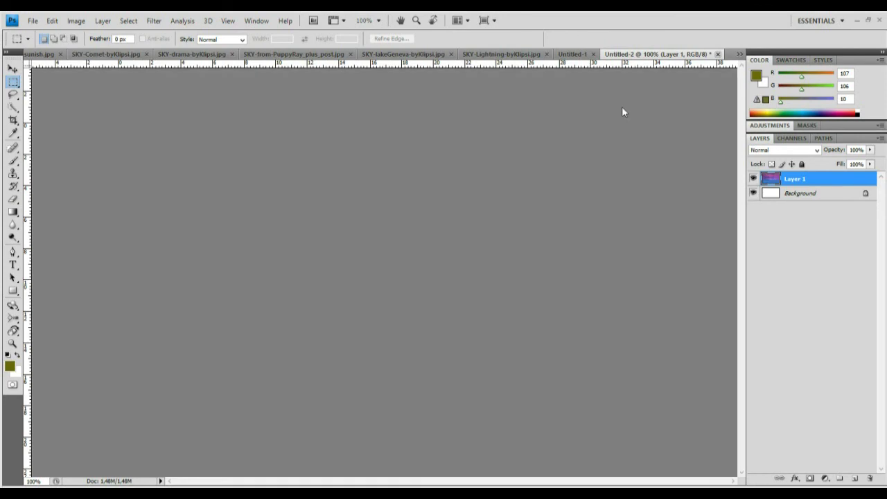
{"action": "left_click", "coordinate": [717, 54]}
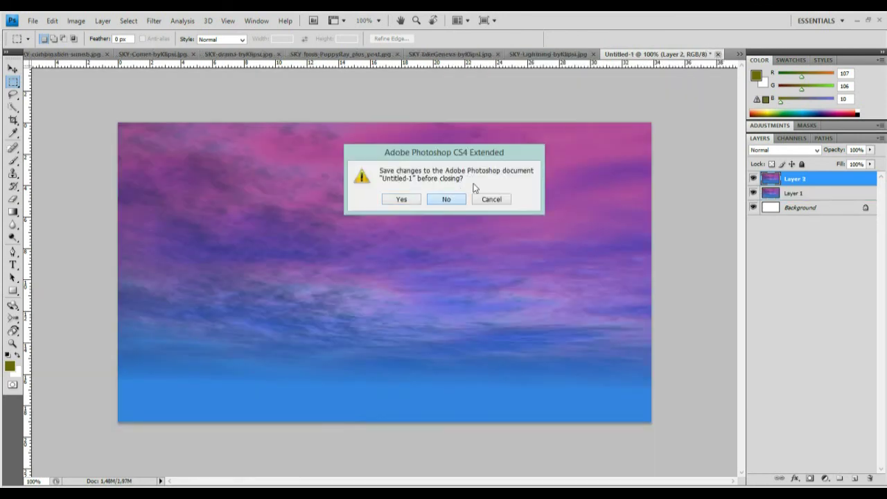
{"action": "left_click", "coordinate": [447, 198]}
{"action": "left_click", "coordinate": [878, 22]}
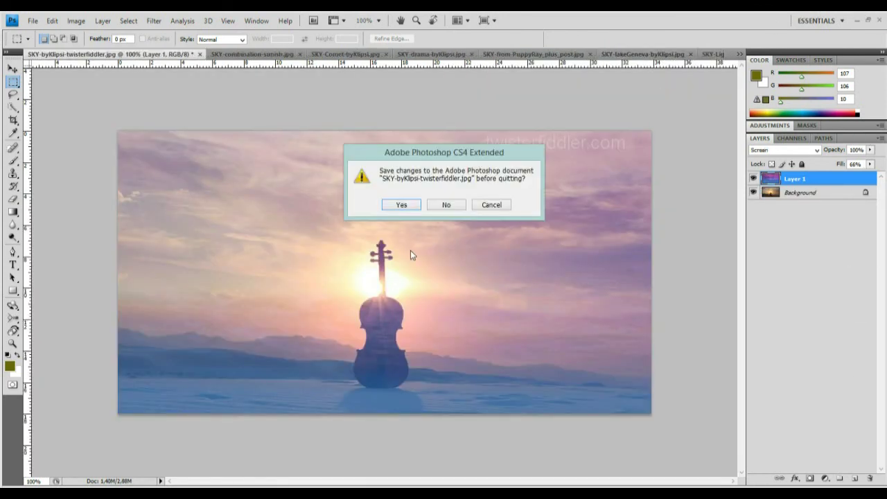
{"action": "left_click", "coordinate": [447, 205]}
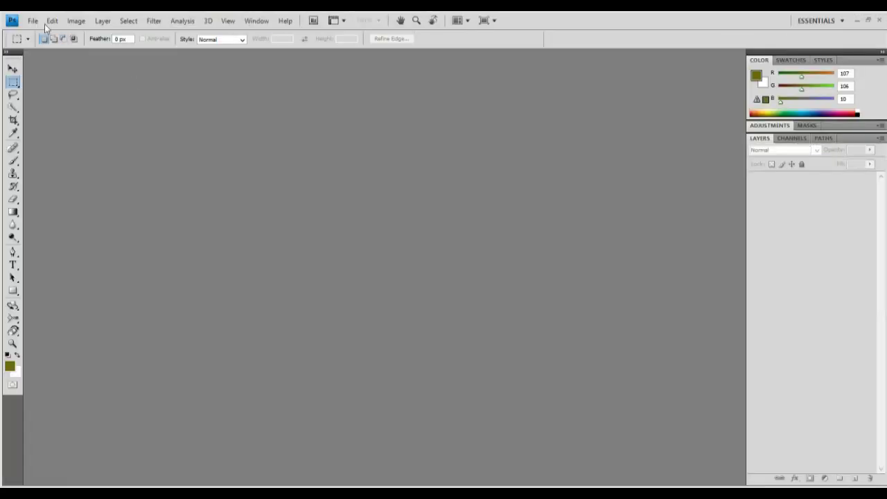
Create a new 1024 × 768 pixel RGB document at 72 pixels/inch in Photoshop and paste the sunlit sky into it
{"action": "left_click", "coordinate": [32, 21]}
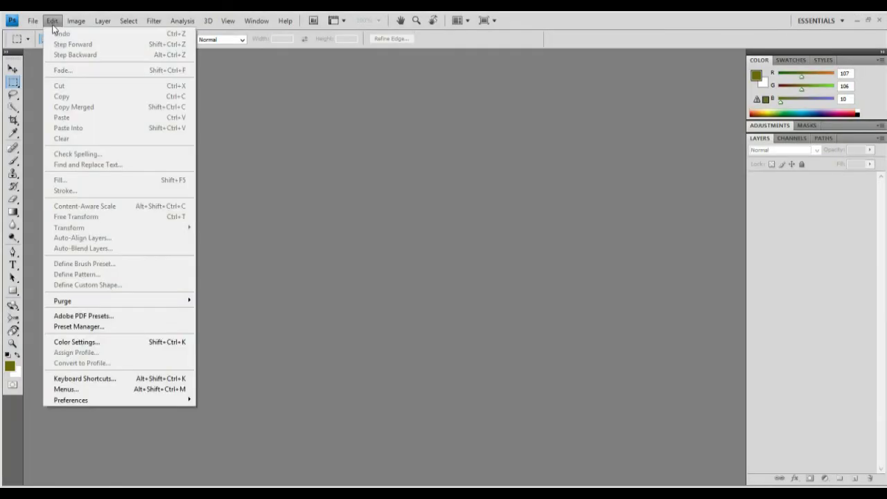
{"action": "left_click", "coordinate": [30, 23]}
{"action": "left_click", "coordinate": [31, 22]}
{"action": "left_click", "coordinate": [41, 32]}
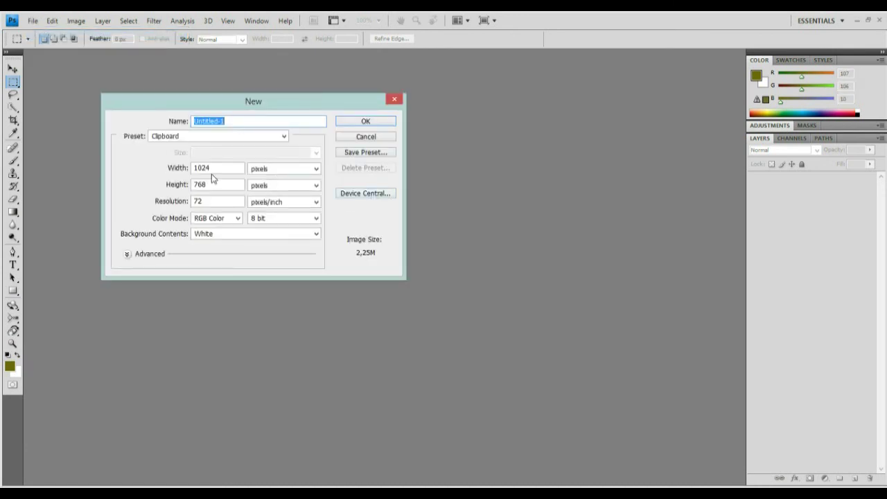
{"action": "left_click", "coordinate": [366, 122]}
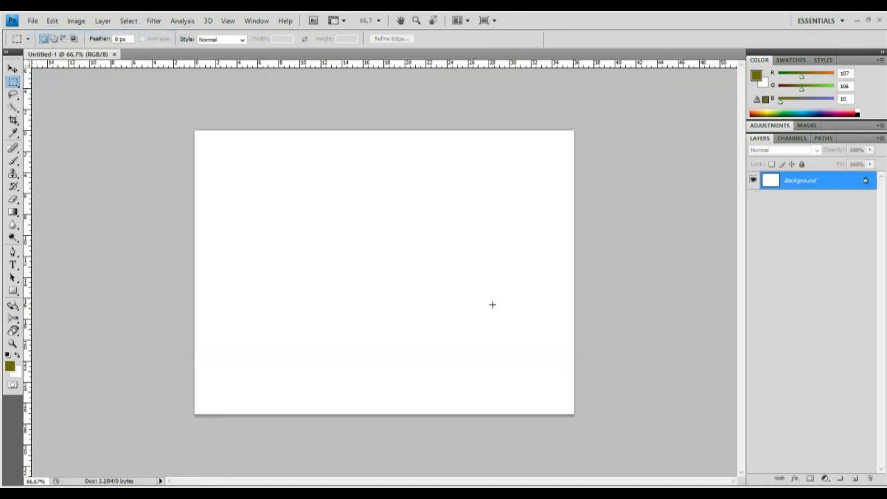
{"action": "left_click_drag", "start_coordinate": [495, 308], "coordinate": [490, 304]}
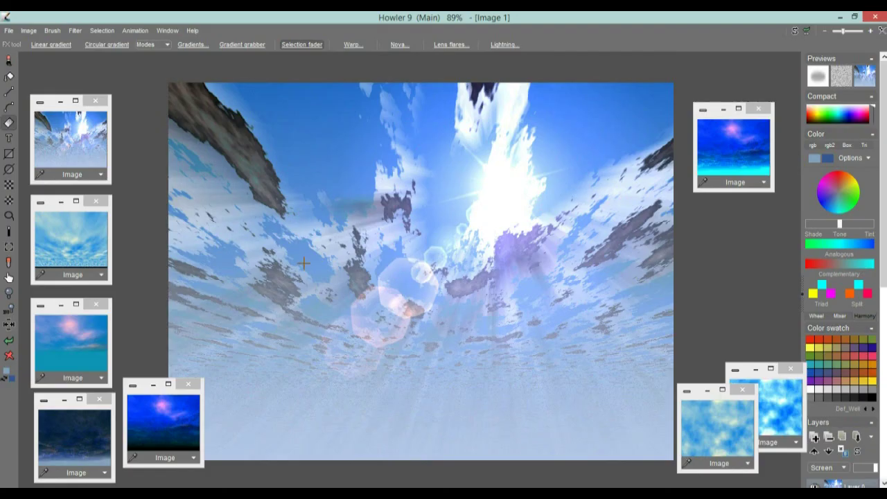
Copy the stored light-blue streaked cloud sky from Howler and paste it as a new layer above the sunlit sky in Photoshop
{"action": "left_click", "coordinate": [73, 248]}
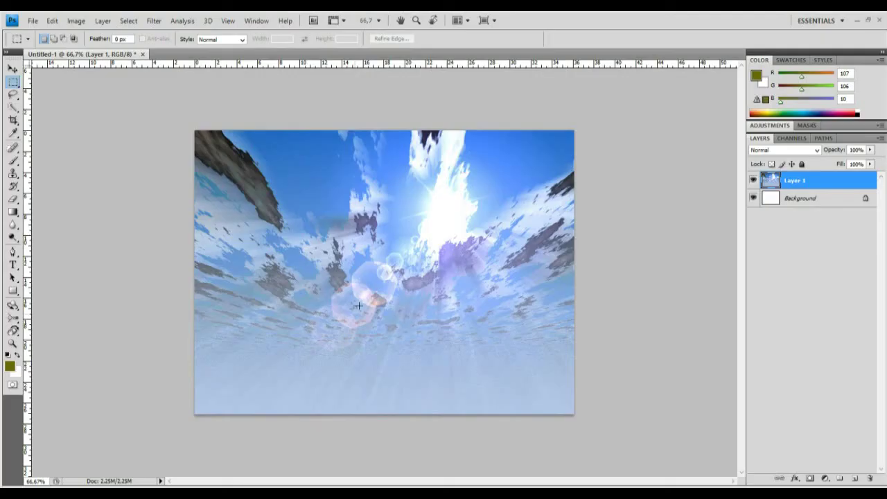
{"action": "key", "text": "ctrl+v"}
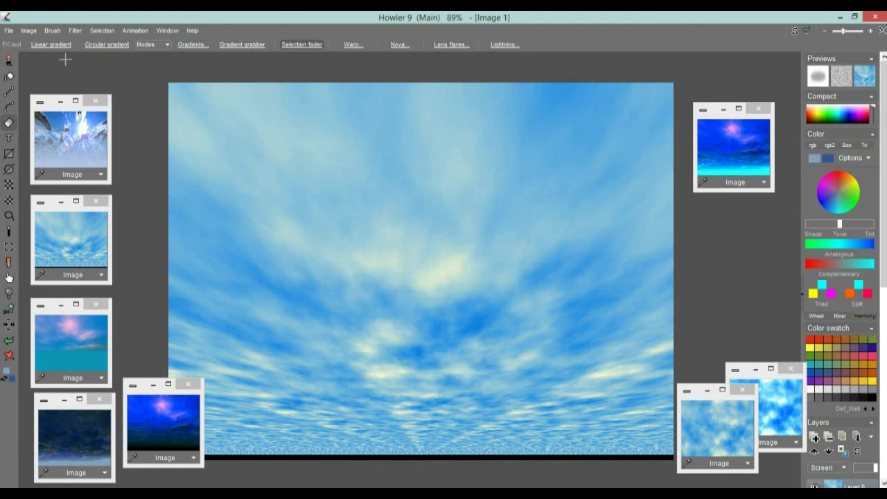
{"action": "left_click", "coordinate": [28, 31]}
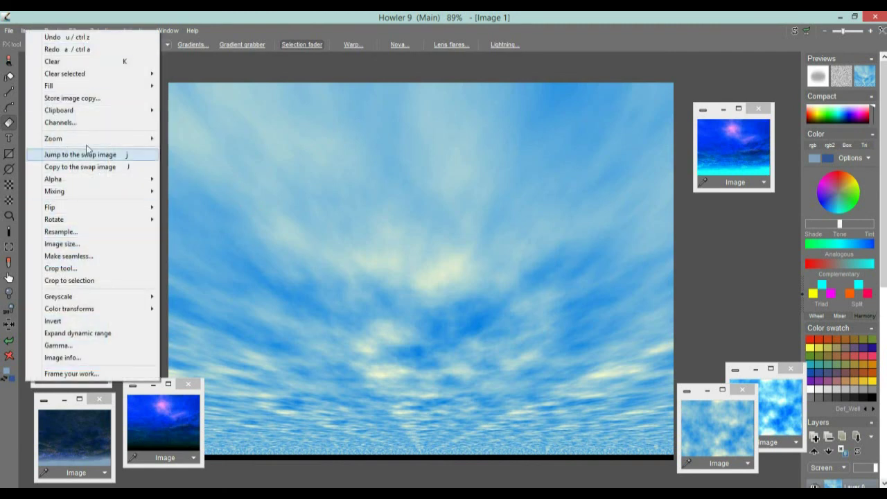
{"action": "mouse_move", "coordinate": [119, 113]}
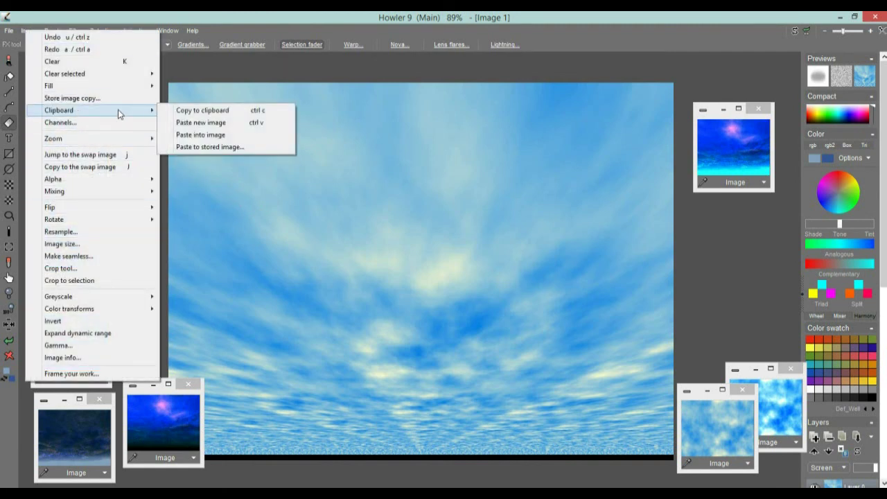
{"action": "left_click", "coordinate": [194, 112]}
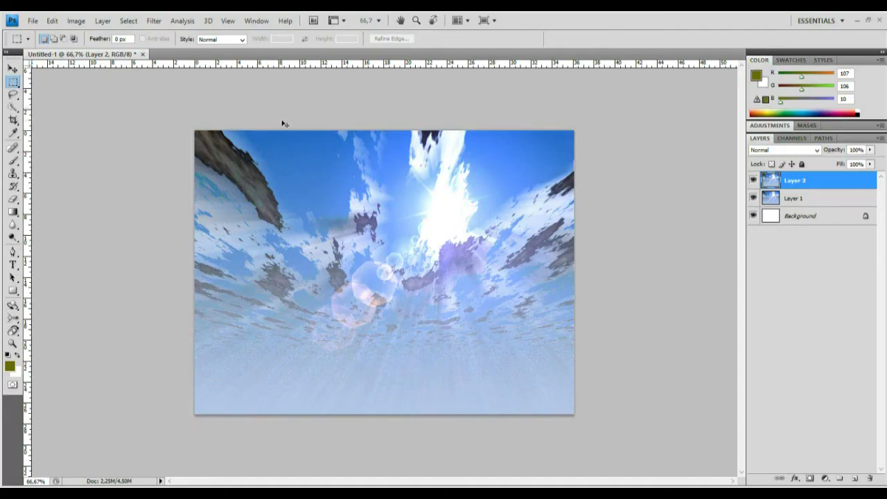
{"action": "key", "text": "ctrl+v"}
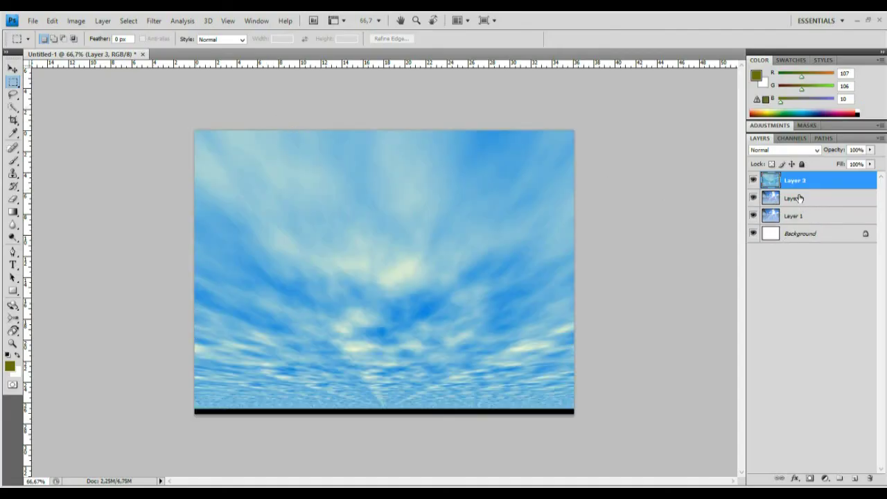
Delete the duplicate sunlit sky layer, Layer 2, and hide the streaked cloud layer, Layer 3
{"action": "left_click", "coordinate": [799, 198]}
{"action": "right_click", "coordinate": [800, 198]}
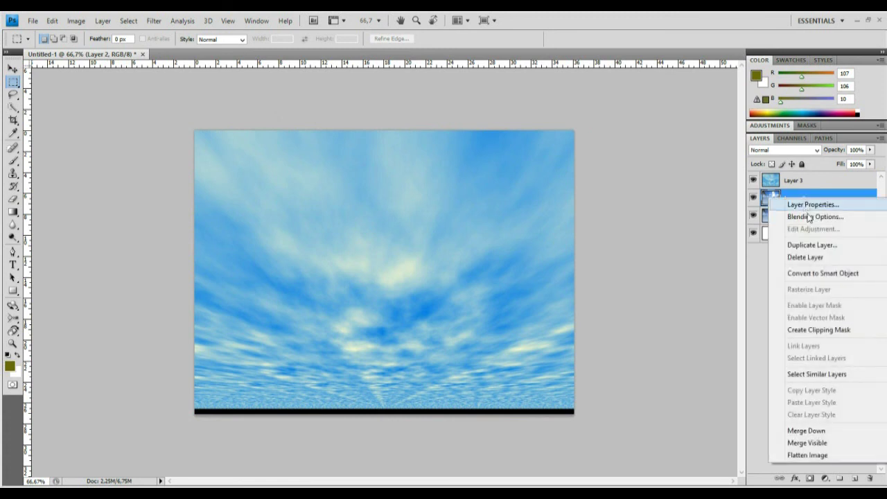
{"action": "left_click", "coordinate": [821, 258]}
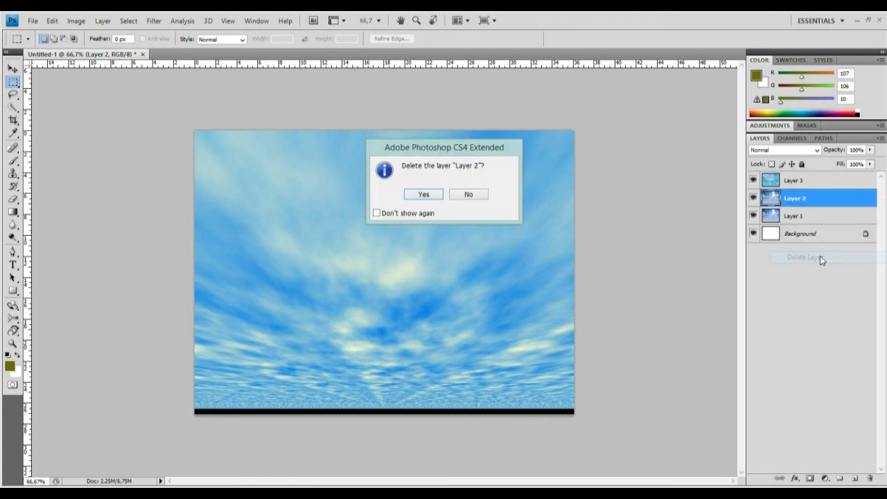
{"action": "left_click", "coordinate": [425, 194]}
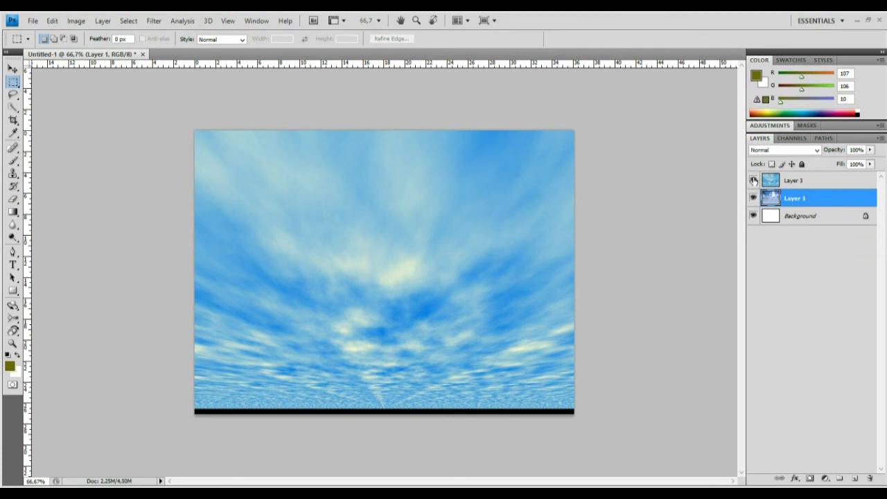
{"action": "left_click", "coordinate": [754, 181]}
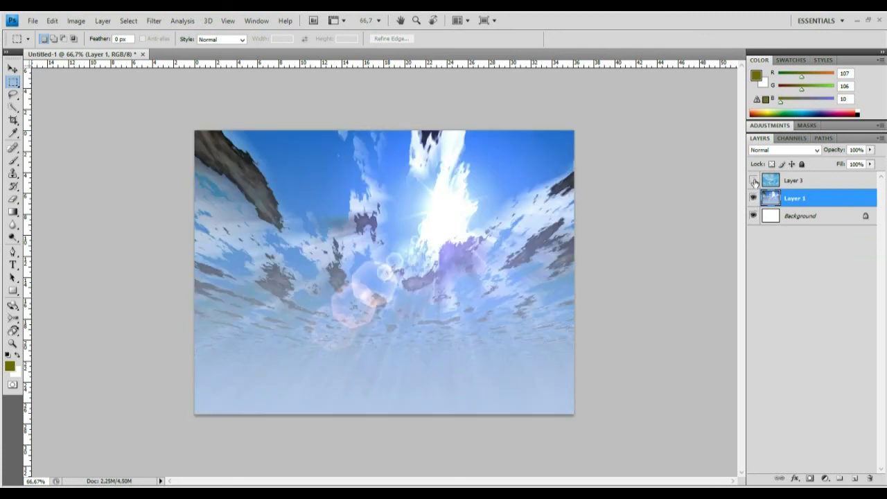
Show the streaked cloud layer, Layer 3, and lower the fill of the sunlit sky layer, Layer 1, to 71%
{"action": "left_click", "coordinate": [754, 181]}
{"action": "left_click", "coordinate": [870, 165]}
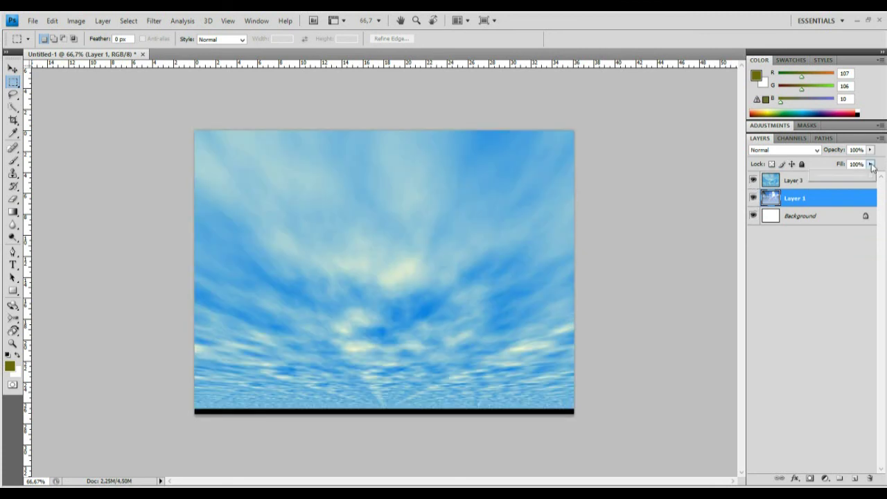
{"action": "mouse_move", "coordinate": [862, 180]}
{"action": "left_mouse_down"}
{"action": "mouse_move", "coordinate": [829, 180]}
{"action": "mouse_move", "coordinate": [858, 179]}
{"action": "left_mouse_up"}
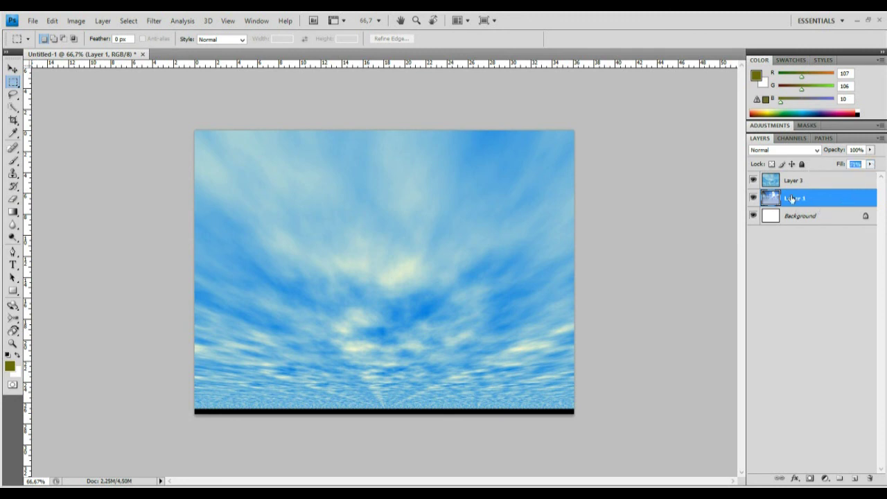
Lower the fill of Layer 3 to about 36% and set its blend mode to Soft Light
{"action": "left_click", "coordinate": [800, 182]}
{"action": "left_click", "coordinate": [868, 164]}
{"action": "mouse_move", "coordinate": [866, 177]}
{"action": "left_mouse_down"}
{"action": "mouse_move", "coordinate": [836, 179]}
{"action": "mouse_move", "coordinate": [842, 175]}
{"action": "mouse_move", "coordinate": [825, 205]}
{"action": "mouse_move", "coordinate": [859, 178]}
{"action": "left_mouse_up"}
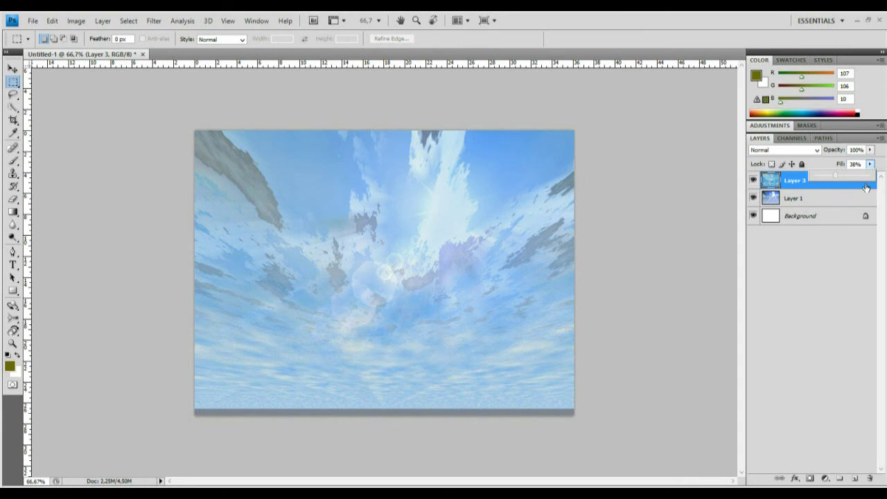
{"action": "left_click", "coordinate": [841, 201]}
{"action": "left_click", "coordinate": [824, 183]}
{"action": "right_click", "coordinate": [822, 181]}
{"action": "left_click", "coordinate": [817, 155]}
{"action": "left_click", "coordinate": [817, 151]}
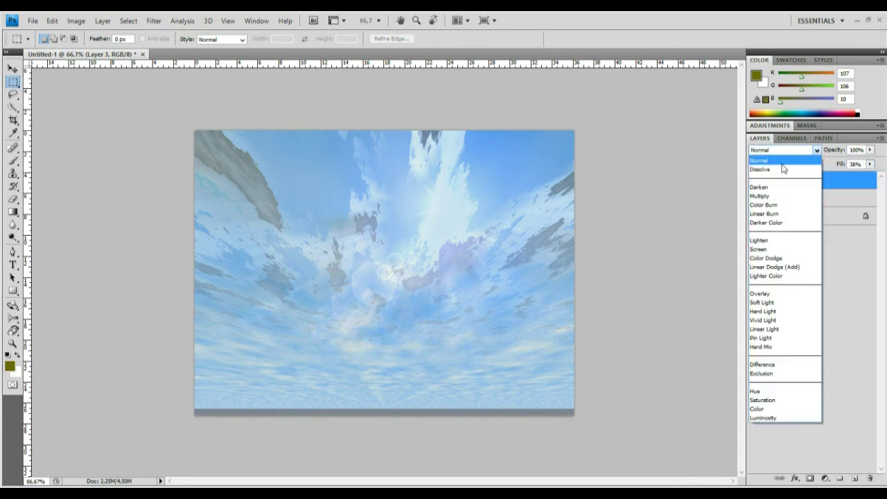
{"action": "left_click", "coordinate": [770, 302]}
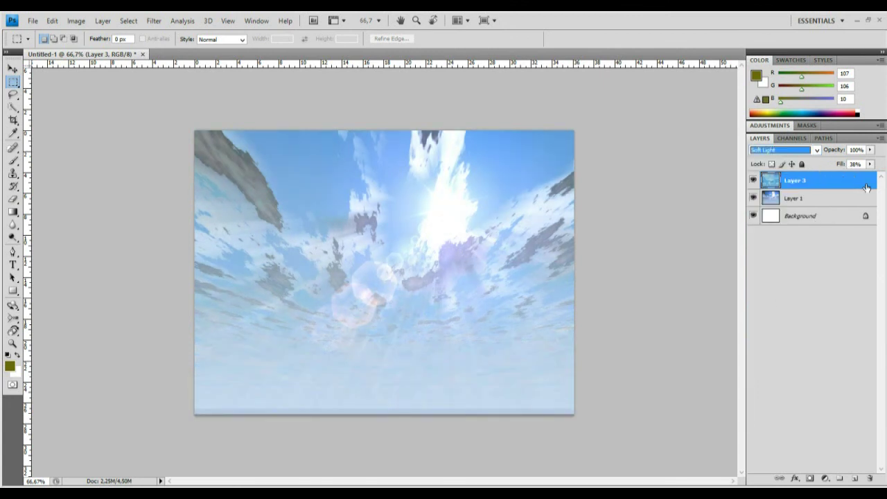
Adjust the fill of the Soft Light cloud layer, Layer 3, to 70%
{"action": "left_click", "coordinate": [870, 164]}
{"action": "left_click_drag", "start_coordinate": [869, 178], "coordinate": [845, 179]}
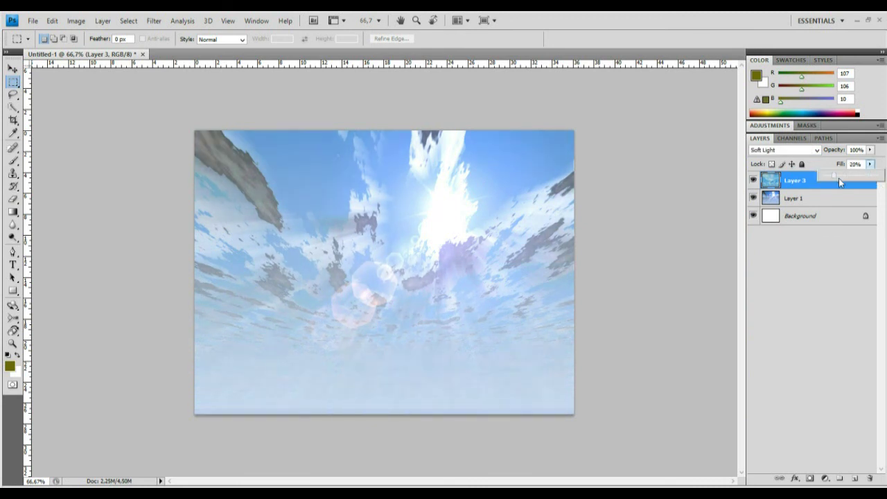
{"action": "left_click_drag", "start_coordinate": [863, 182], "coordinate": [820, 173]}
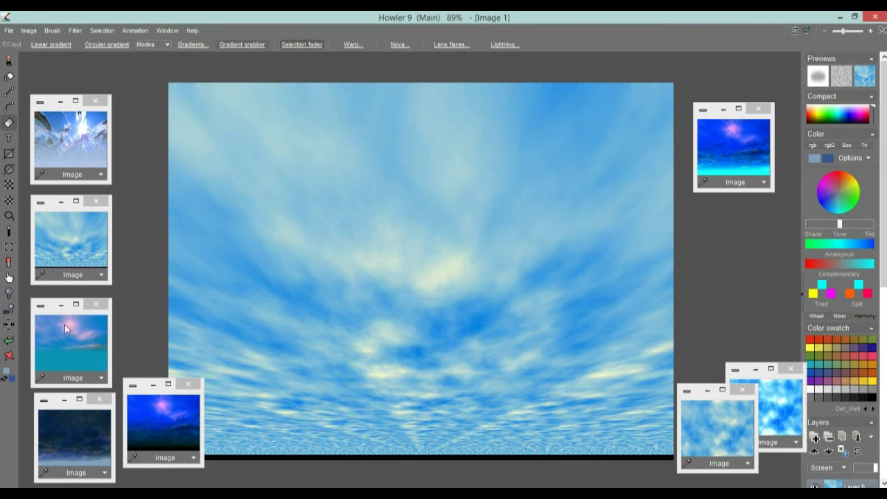
Copy the stored dark blue sky with the pink glow from Howler and paste it as a new layer in Photoshop
{"action": "left_click", "coordinate": [68, 350]}
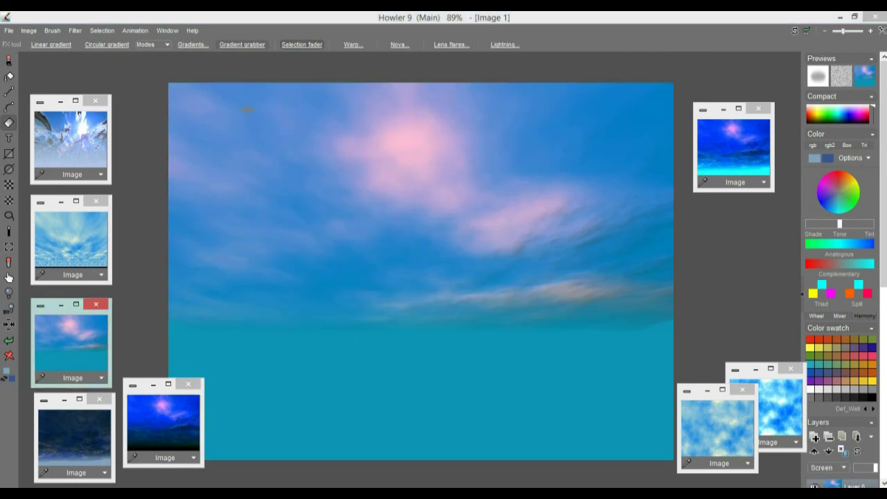
{"action": "left_click", "coordinate": [74, 433]}
{"action": "left_click", "coordinate": [140, 424]}
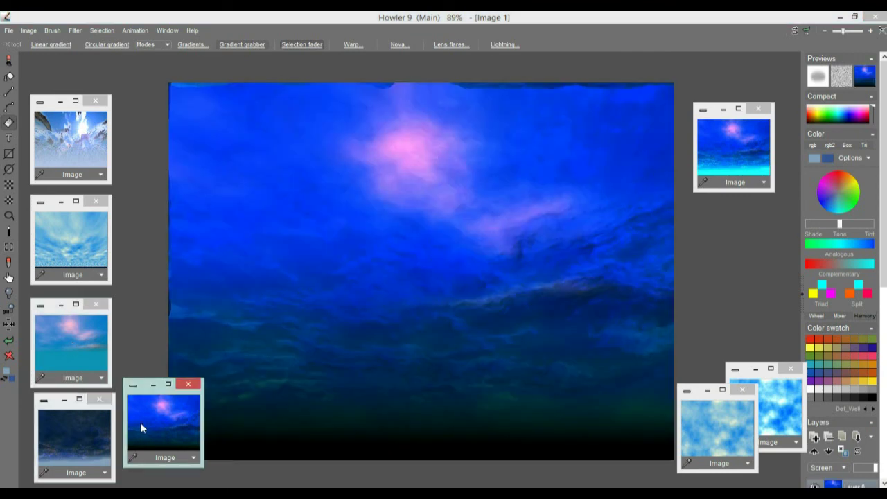
{"action": "left_click", "coordinate": [28, 30]}
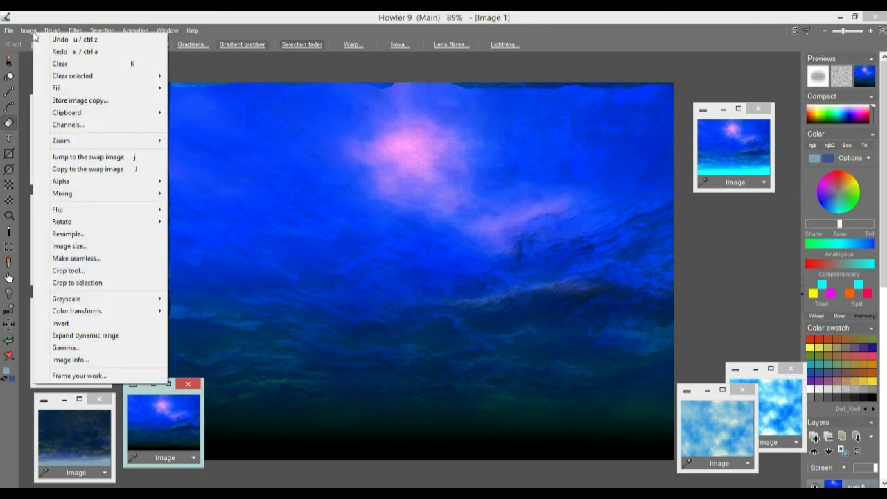
{"action": "mouse_move", "coordinate": [86, 114]}
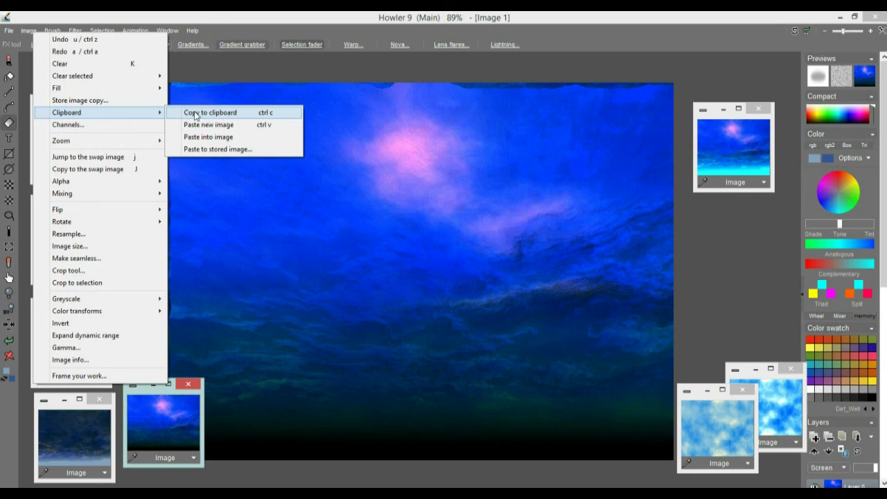
{"action": "left_click", "coordinate": [195, 114]}
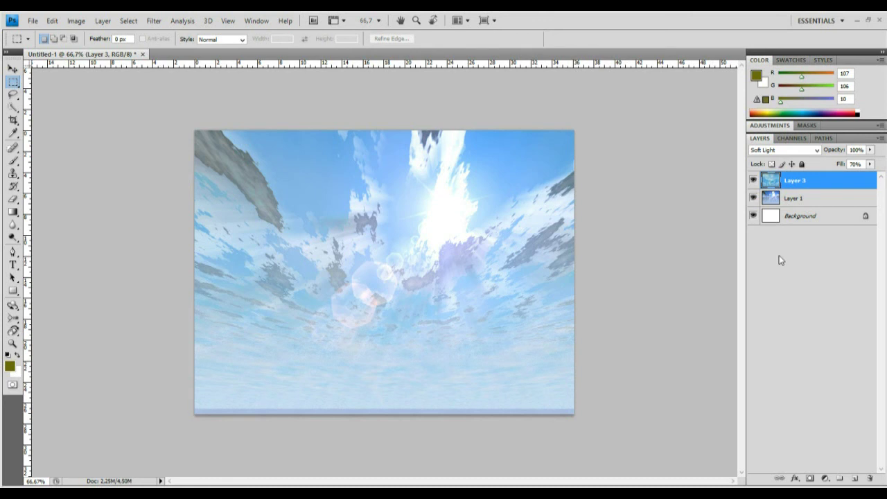
{"action": "key", "text": "ctrl+v"}
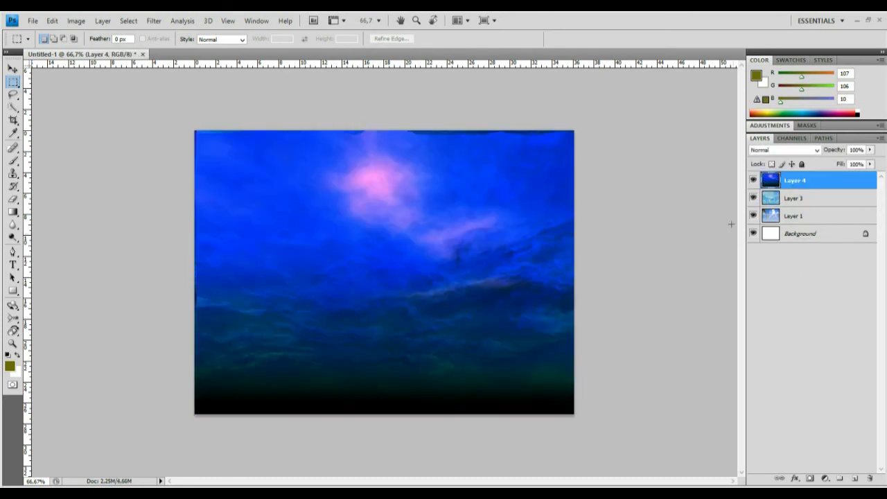
Move the dark blue sky layer, Layer 4, beneath Layer 1 so it sits directly above the Background
{"action": "left_click_drag", "start_coordinate": [797, 187], "coordinate": [810, 245]}
{"action": "left_click", "coordinate": [810, 279]}
{"action": "left_click_drag", "start_coordinate": [798, 177], "coordinate": [808, 248]}
{"action": "left_click_drag", "start_coordinate": [812, 179], "coordinate": [788, 220]}
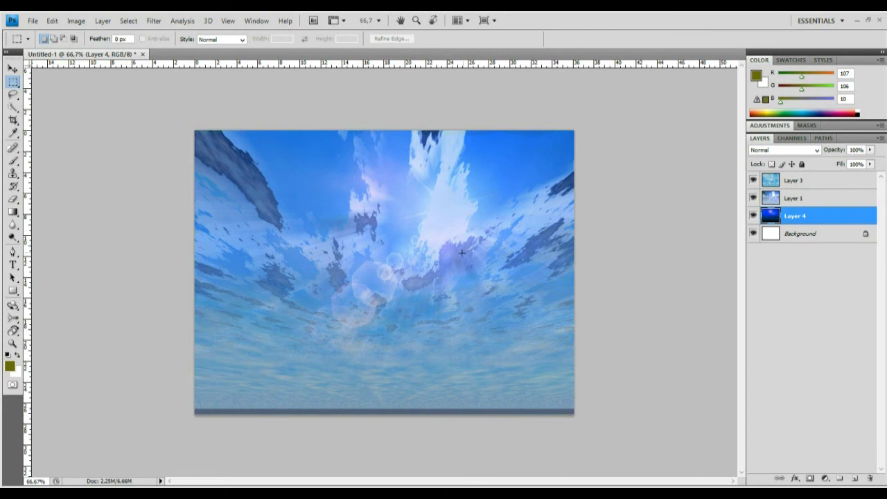
Readjust the fill of the Soft Light cloud layer, Layer 3, trying 23% along the way
{"action": "left_click", "coordinate": [844, 181]}
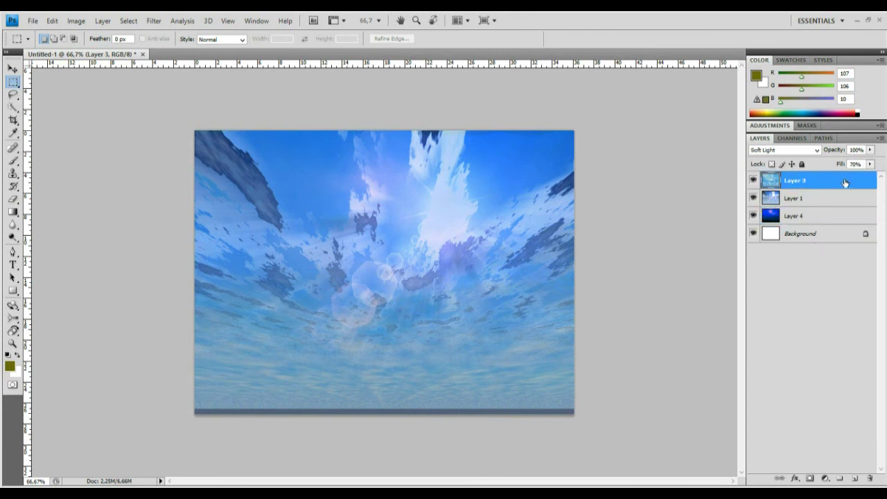
{"action": "left_click", "coordinate": [870, 164]}
{"action": "left_click_drag", "start_coordinate": [840, 180], "coordinate": [838, 179]}
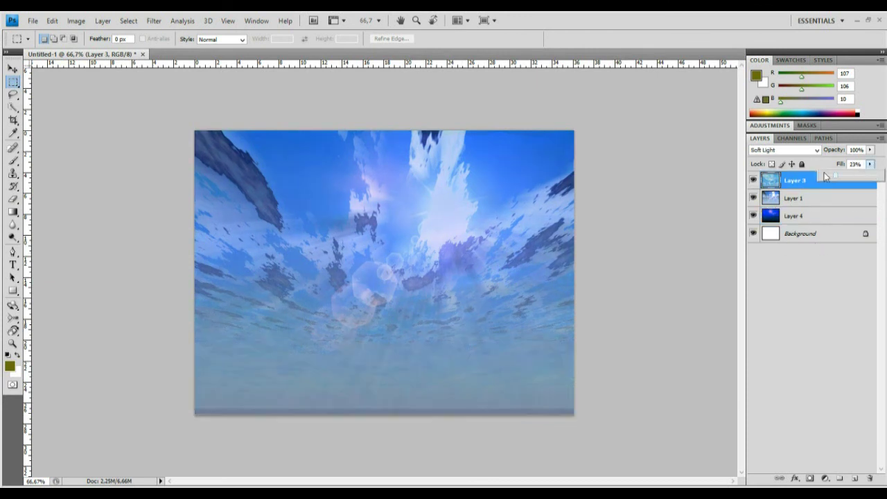
{"action": "left_click", "coordinate": [827, 201]}
{"action": "left_click", "coordinate": [871, 165]}
{"action": "left_click_drag", "start_coordinate": [864, 179], "coordinate": [845, 181]}
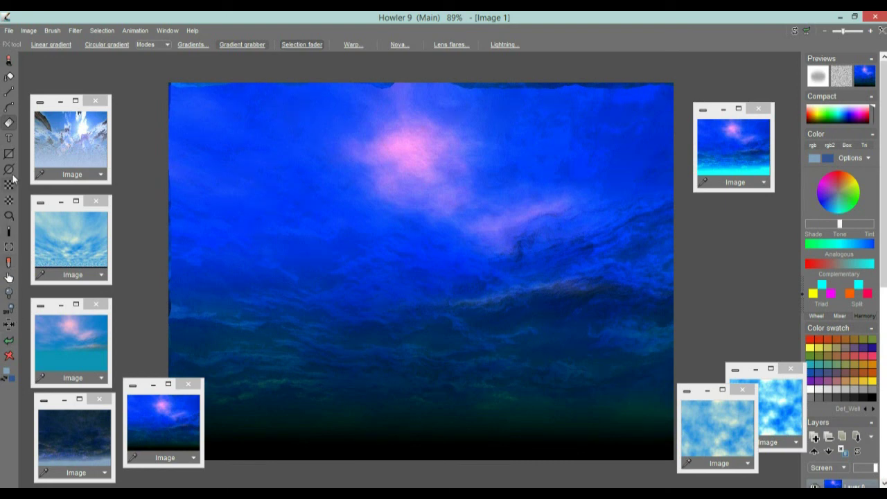
Switch to Howler and place a lens flare with the pale blue-white star preset over the dark sky's pink glow
{"action": "left_click", "coordinate": [9, 123]}
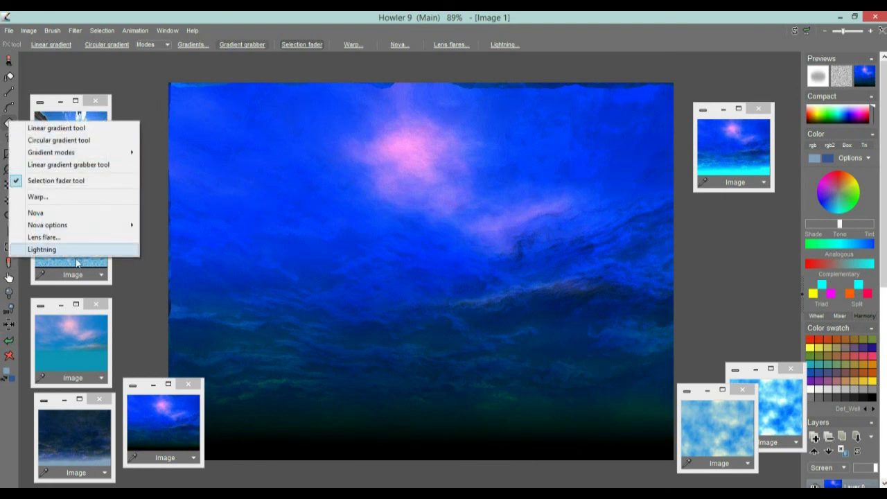
{"action": "left_click", "coordinate": [39, 235]}
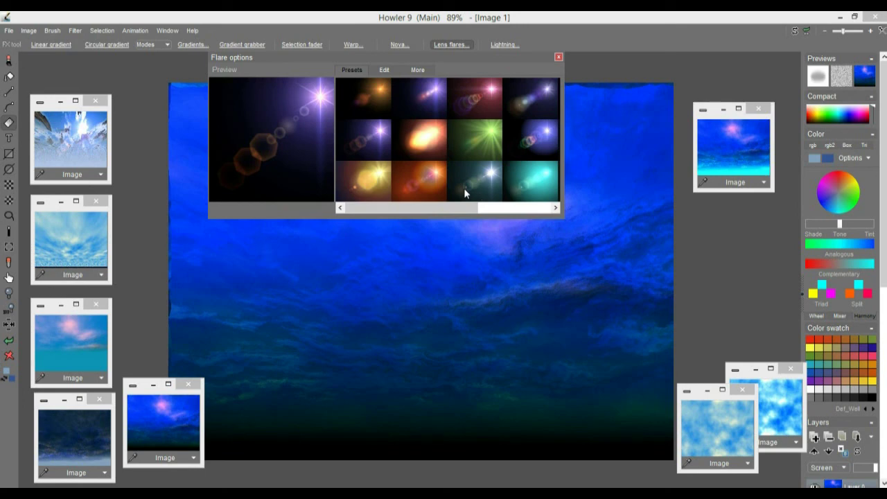
{"action": "left_click", "coordinate": [477, 179]}
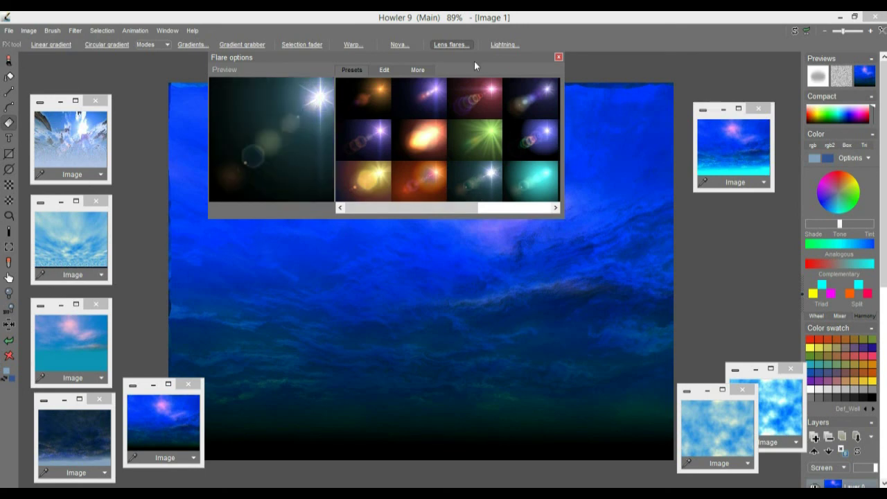
{"action": "left_click_drag", "start_coordinate": [477, 57], "coordinate": [879, 408]}
{"action": "left_click_drag", "start_coordinate": [402, 144], "coordinate": [544, 151]}
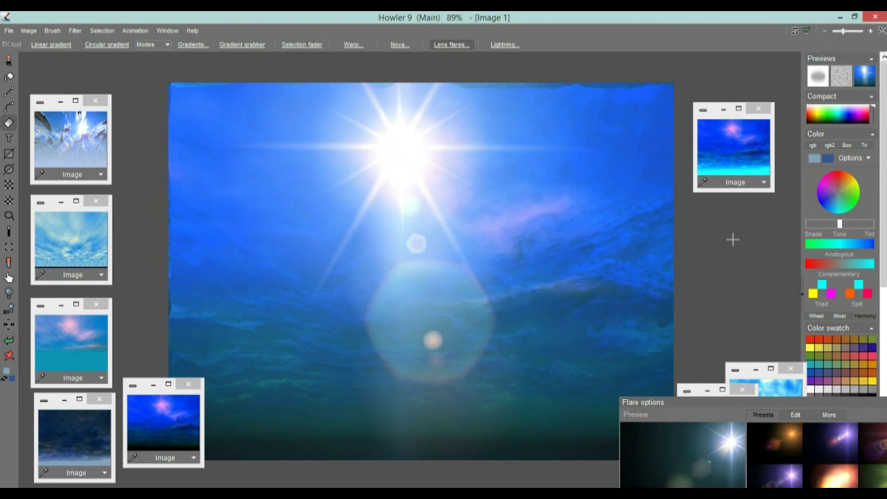